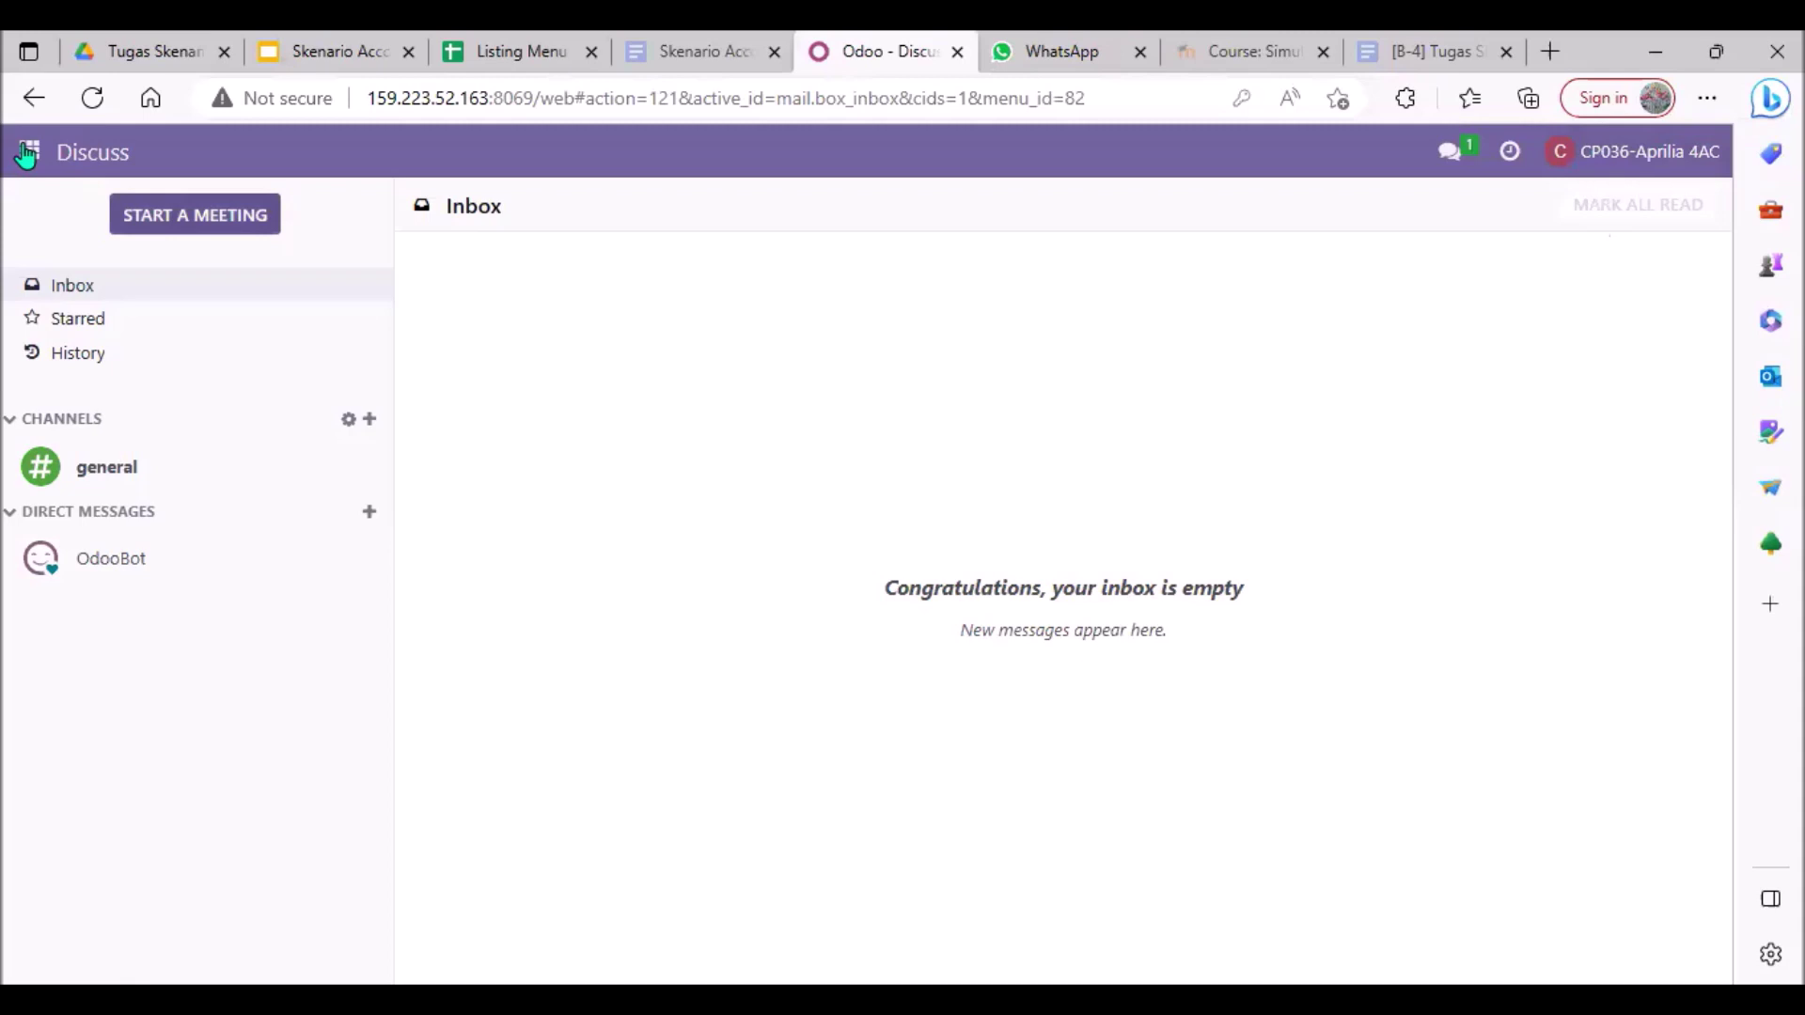
Step: Open the Users list in the Settings app
click(26, 154)
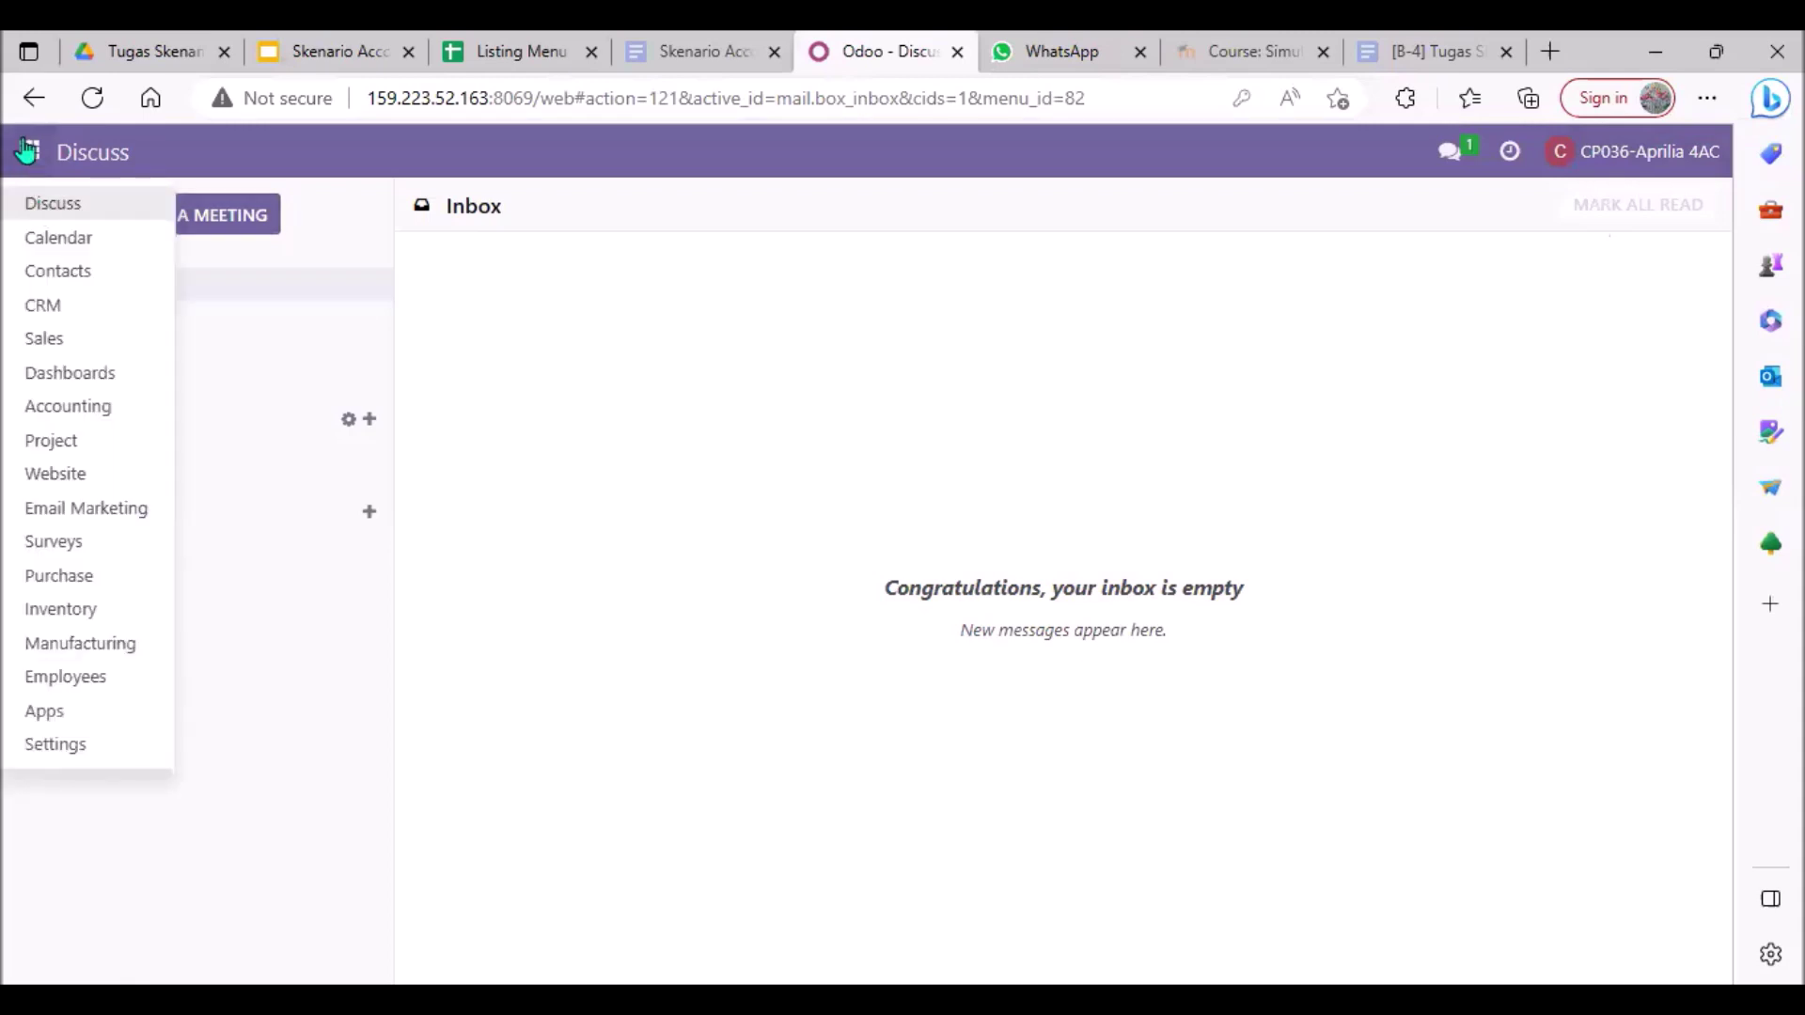
click(79, 758)
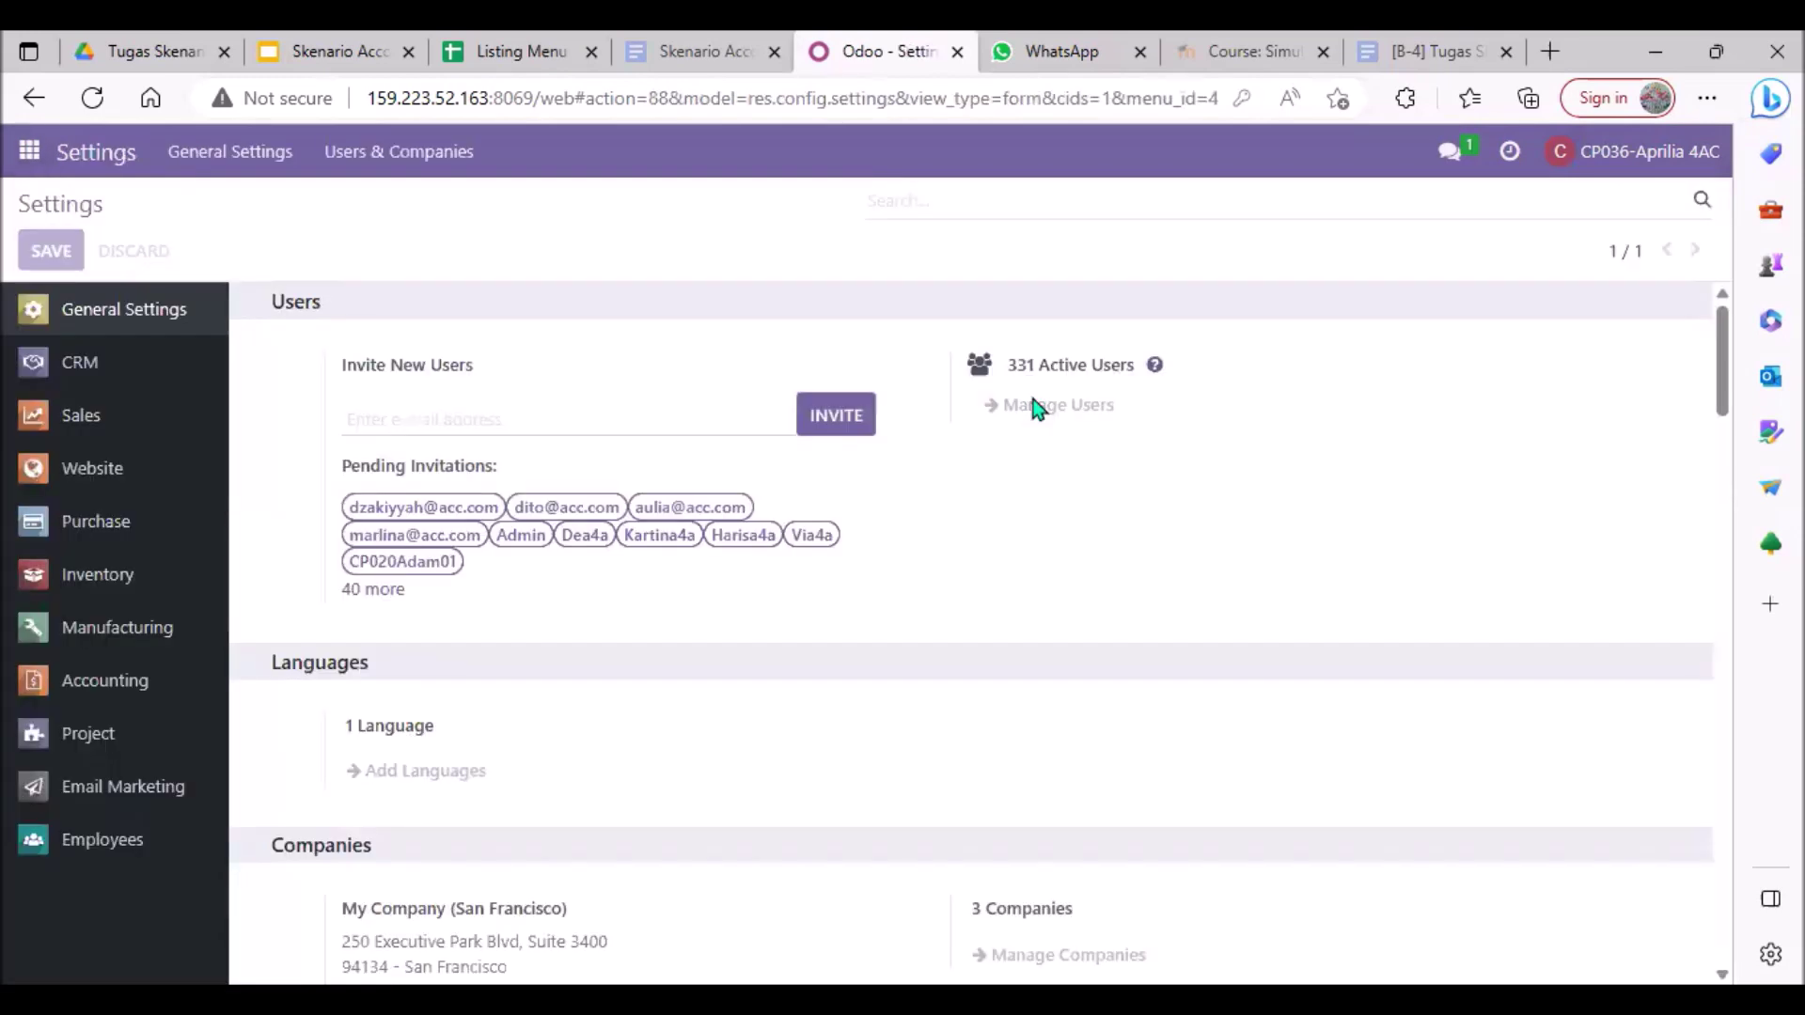
click(1030, 406)
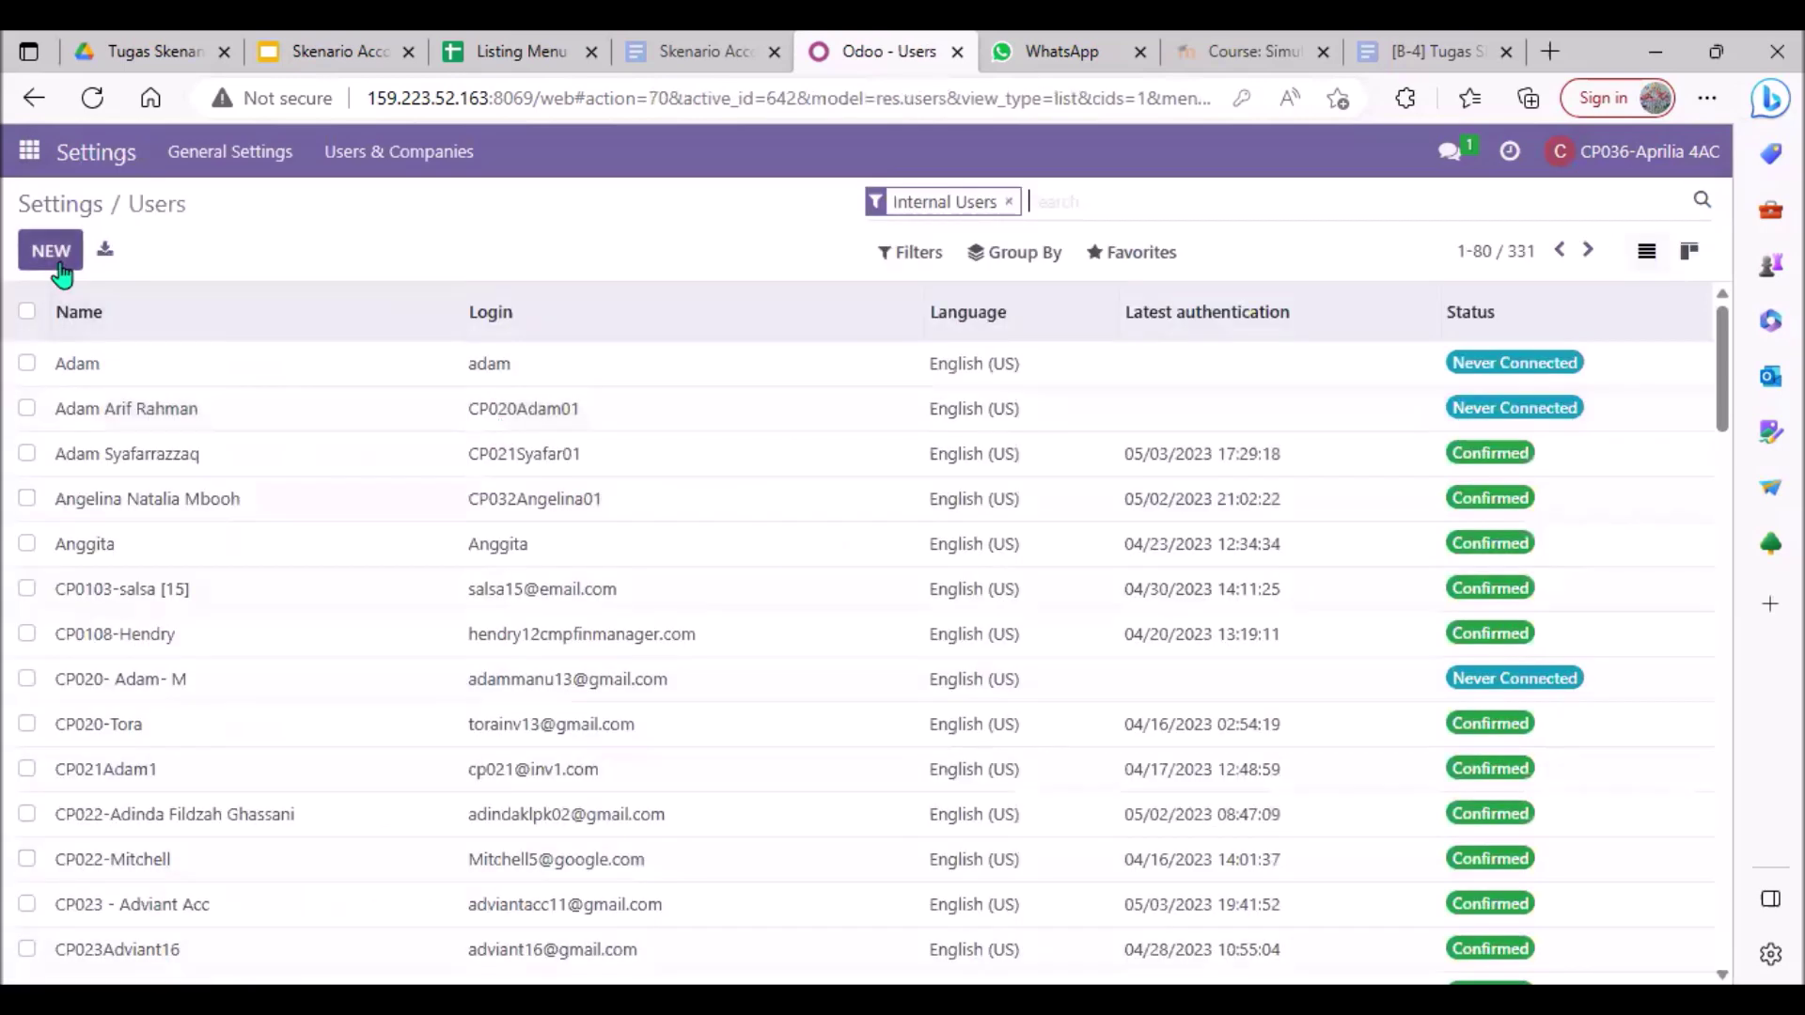
Step: Check the user Import records page, then return to the internal users list
click(1147, 256)
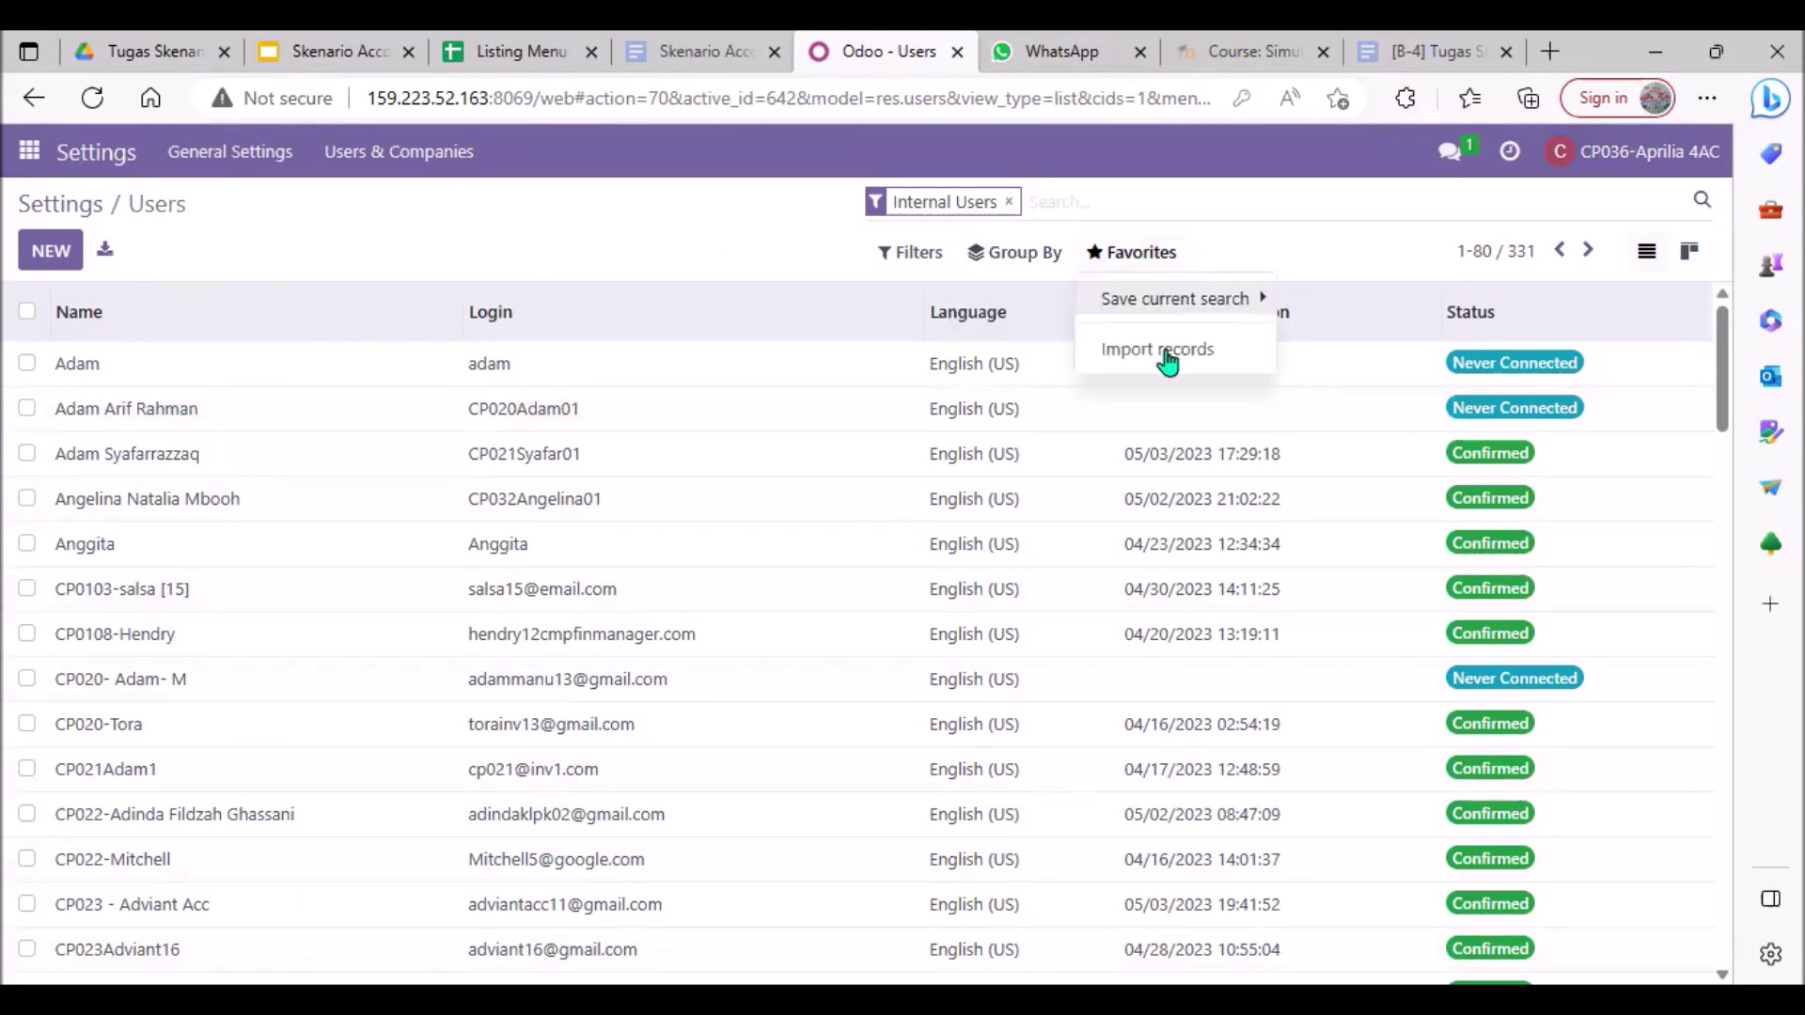
click(1167, 360)
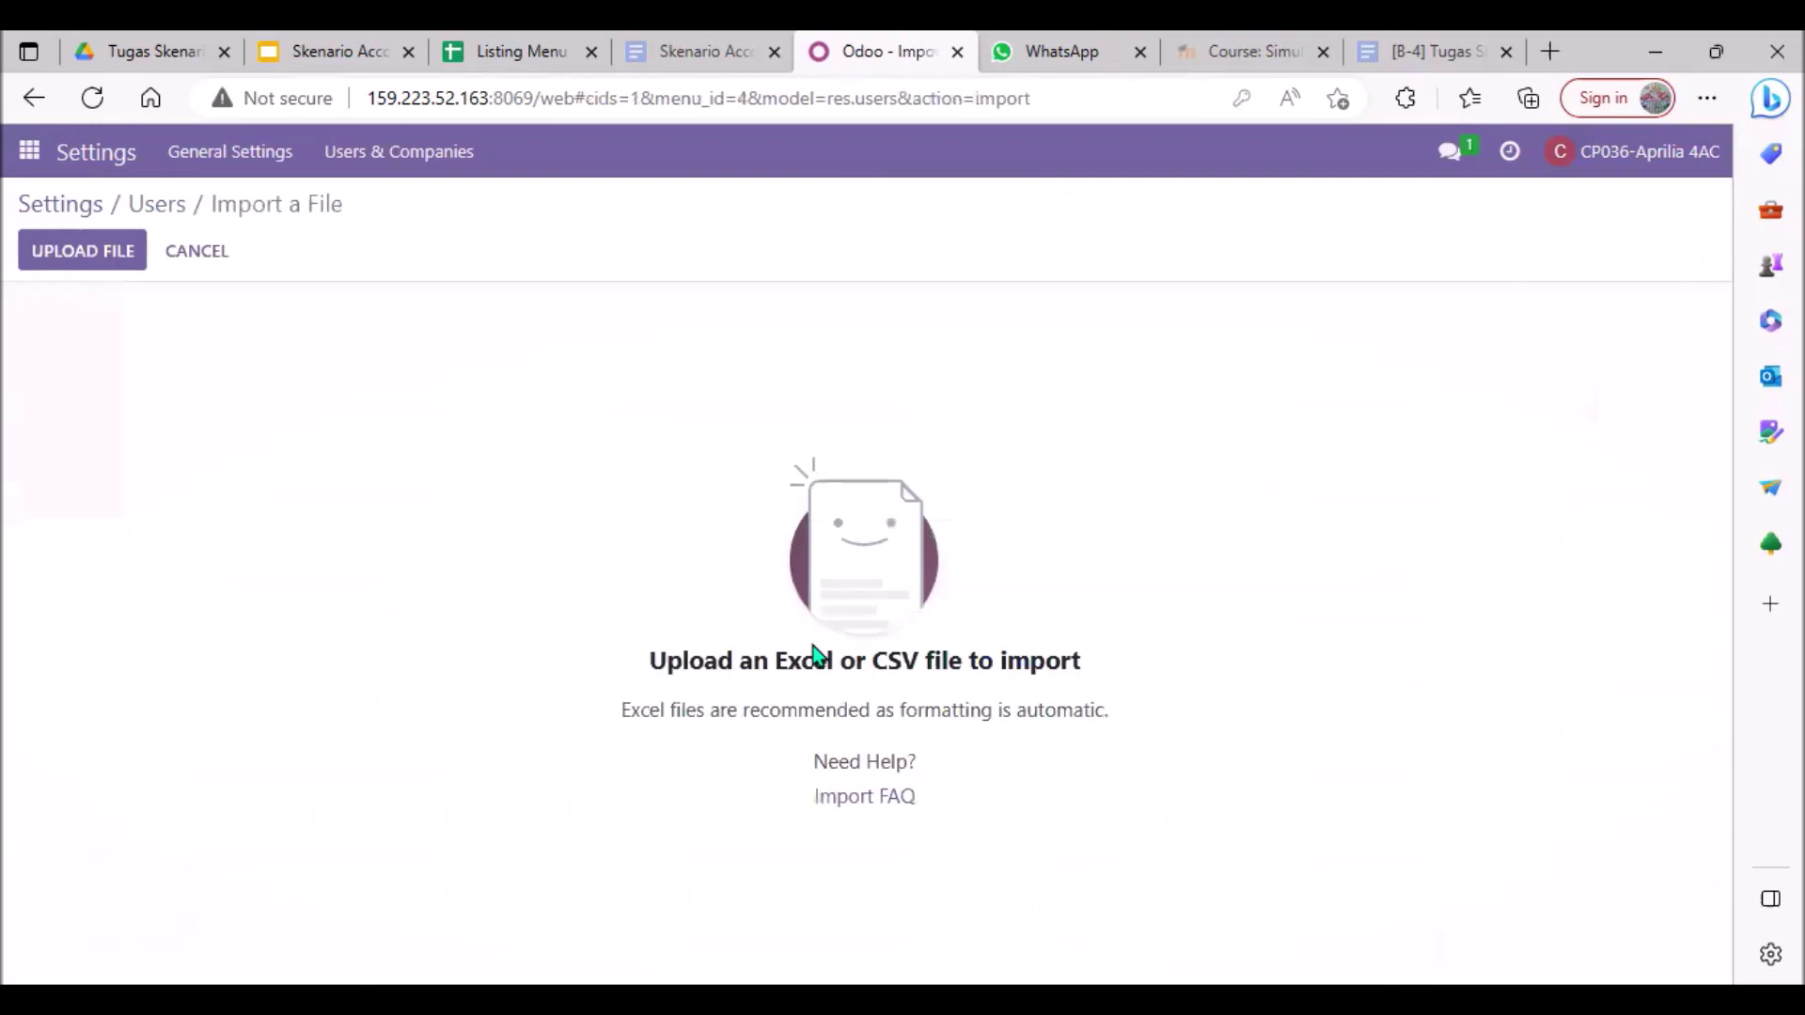
click(134, 215)
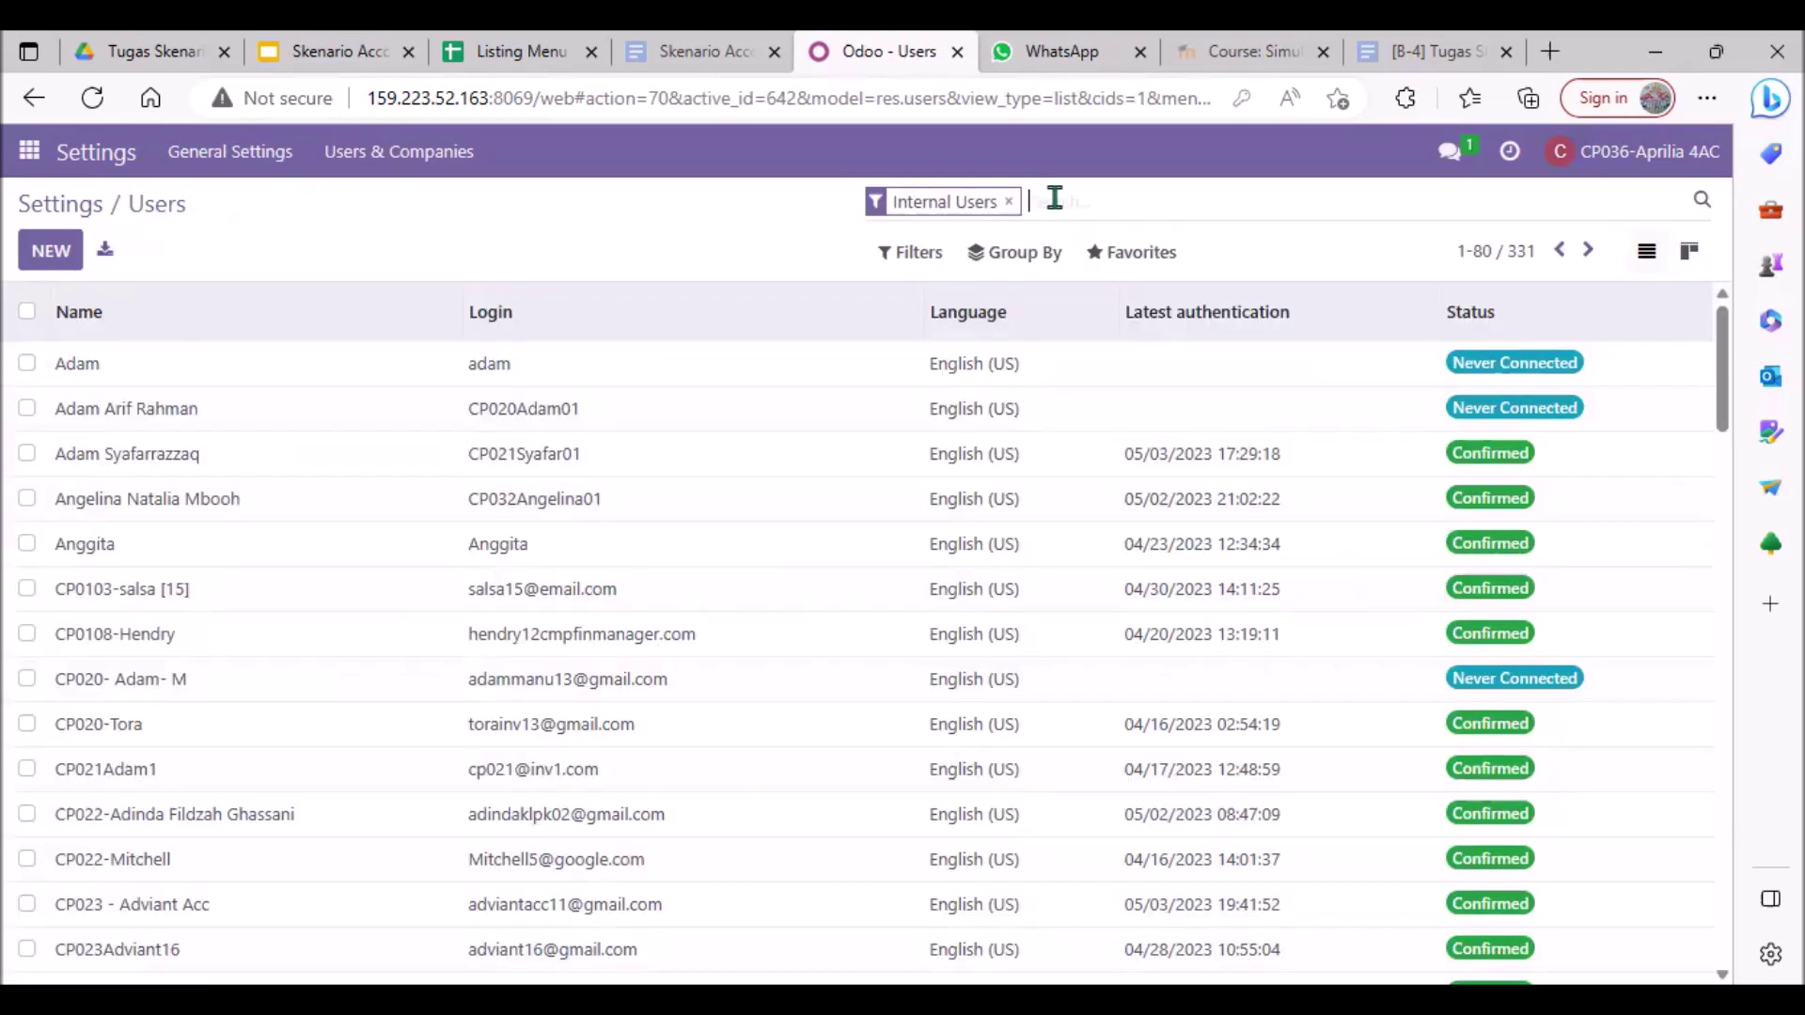
Step: Filter users by 4ac, step through each matching user record, then clear the filter
text(4ac)
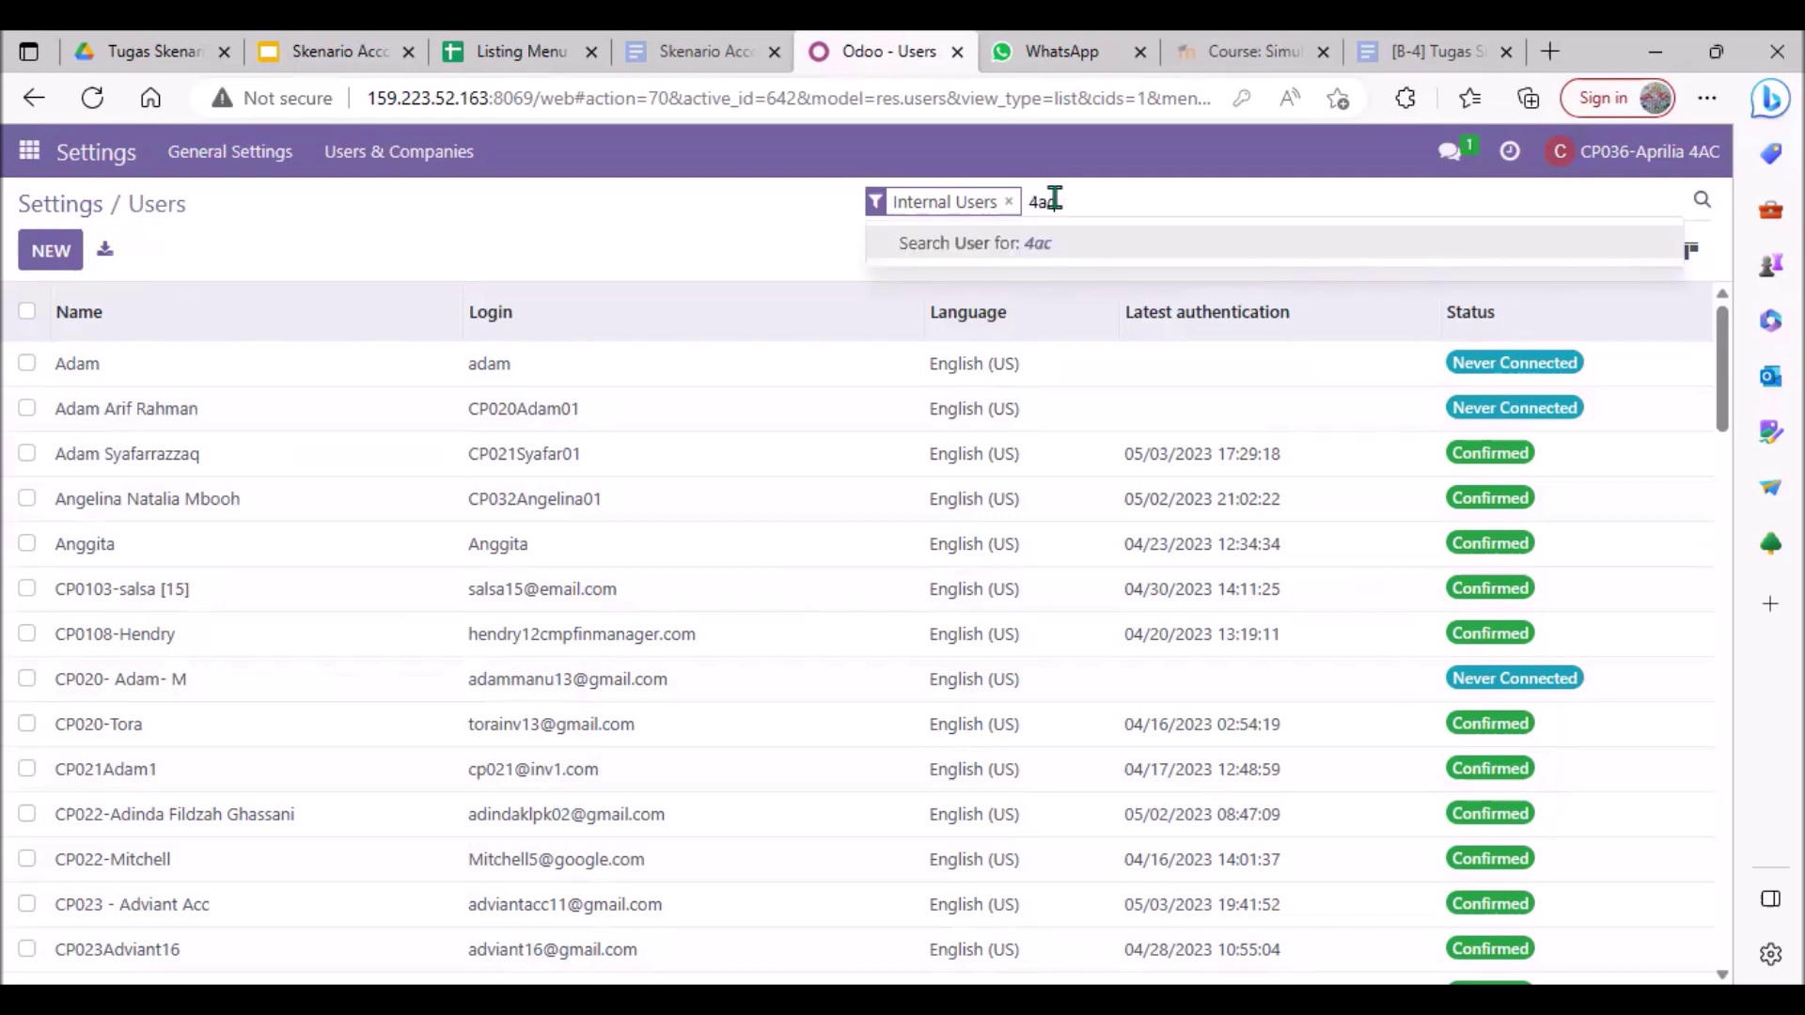
key(Return)
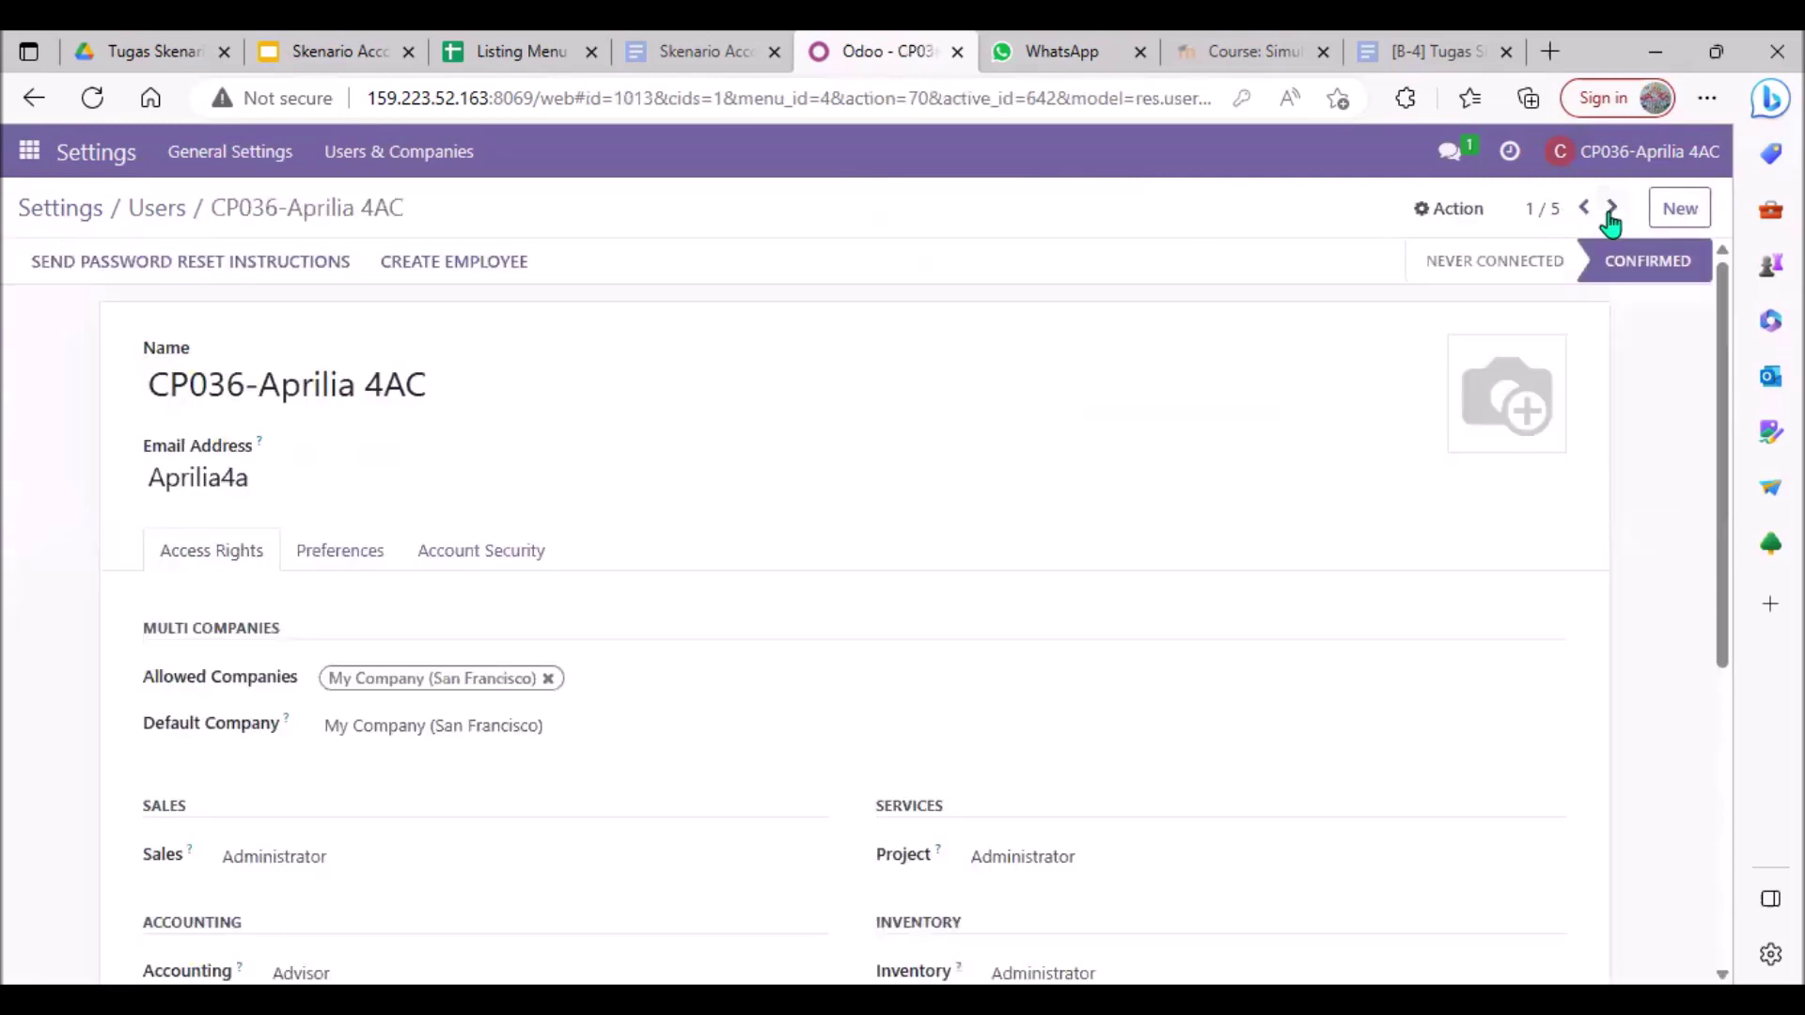
click(1611, 209)
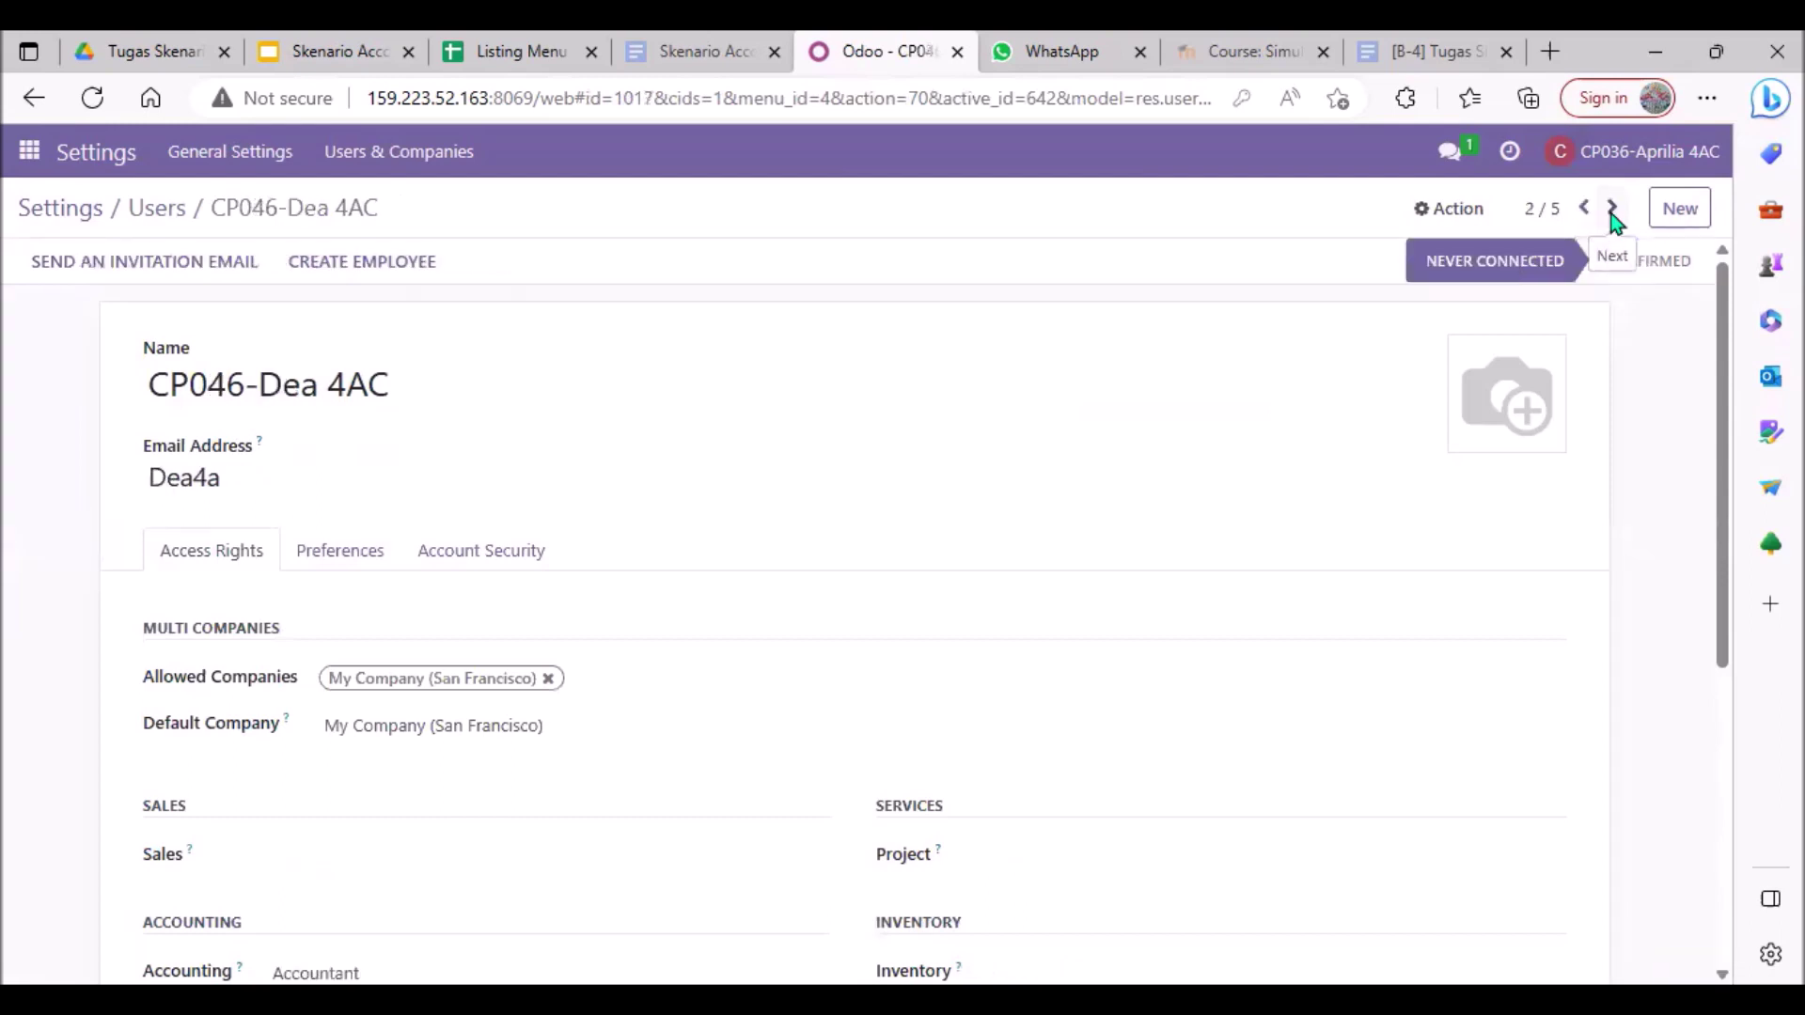
click(1612, 214)
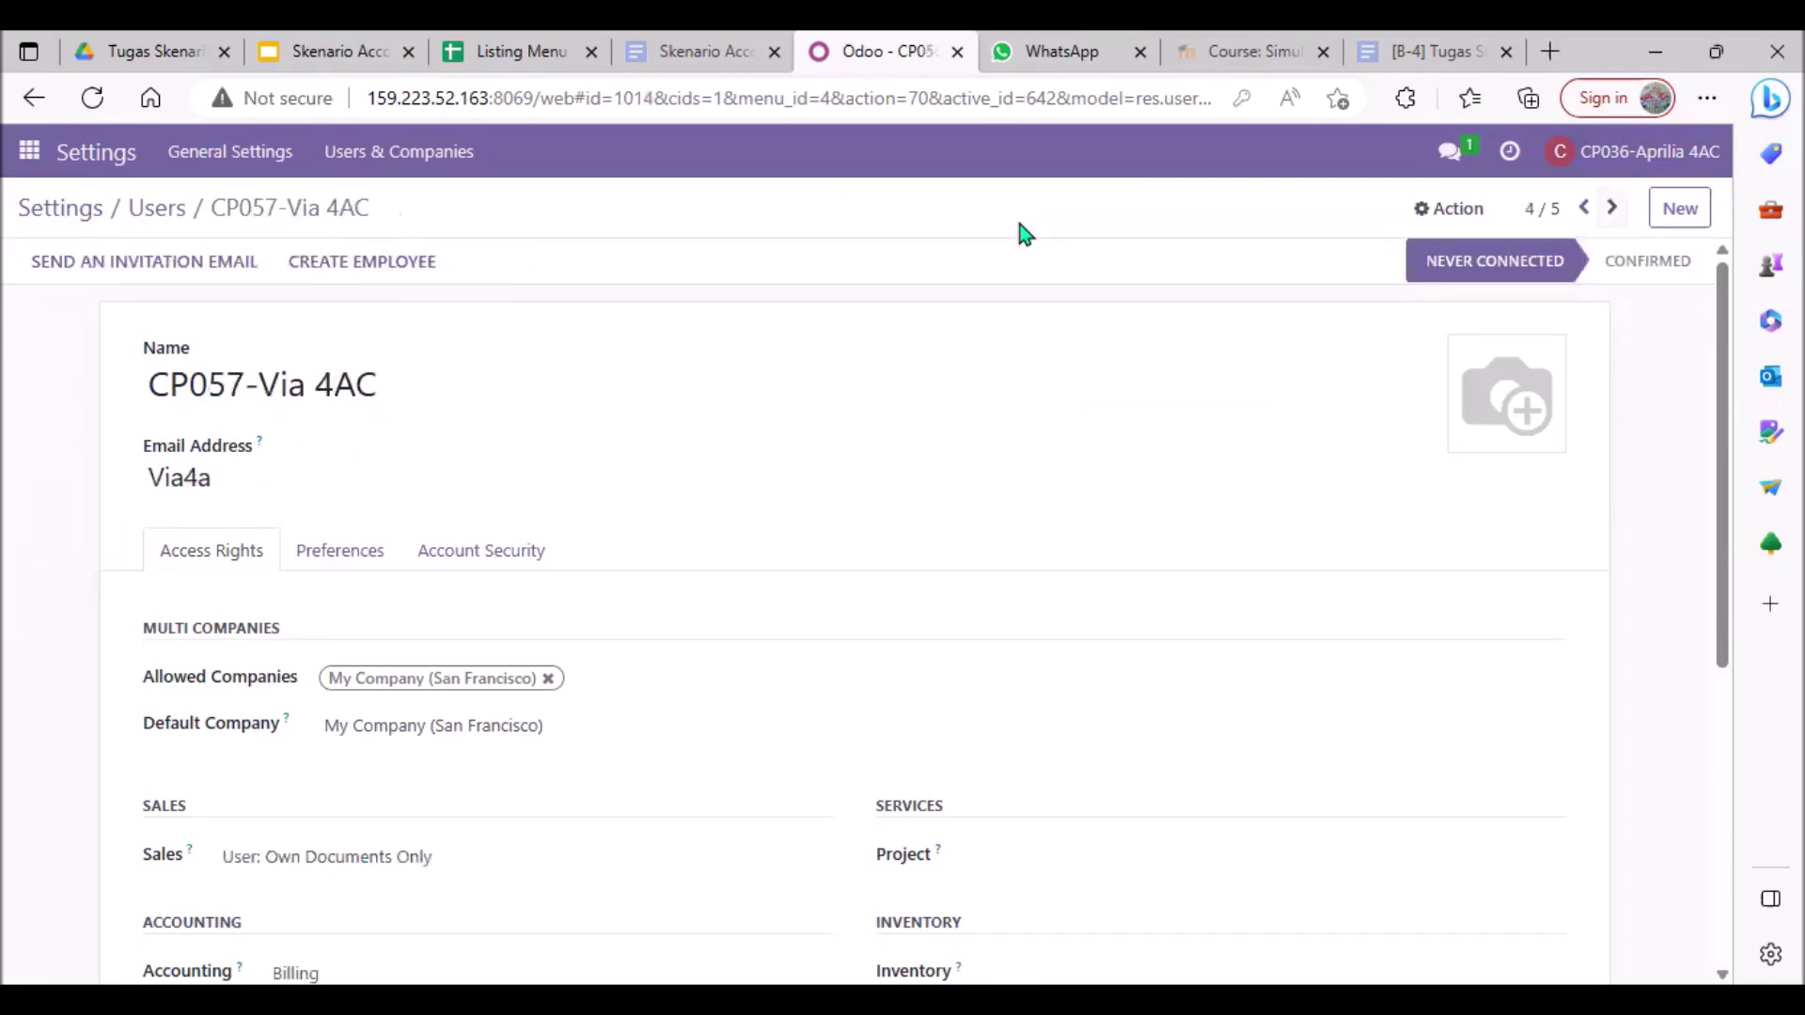
click(156, 228)
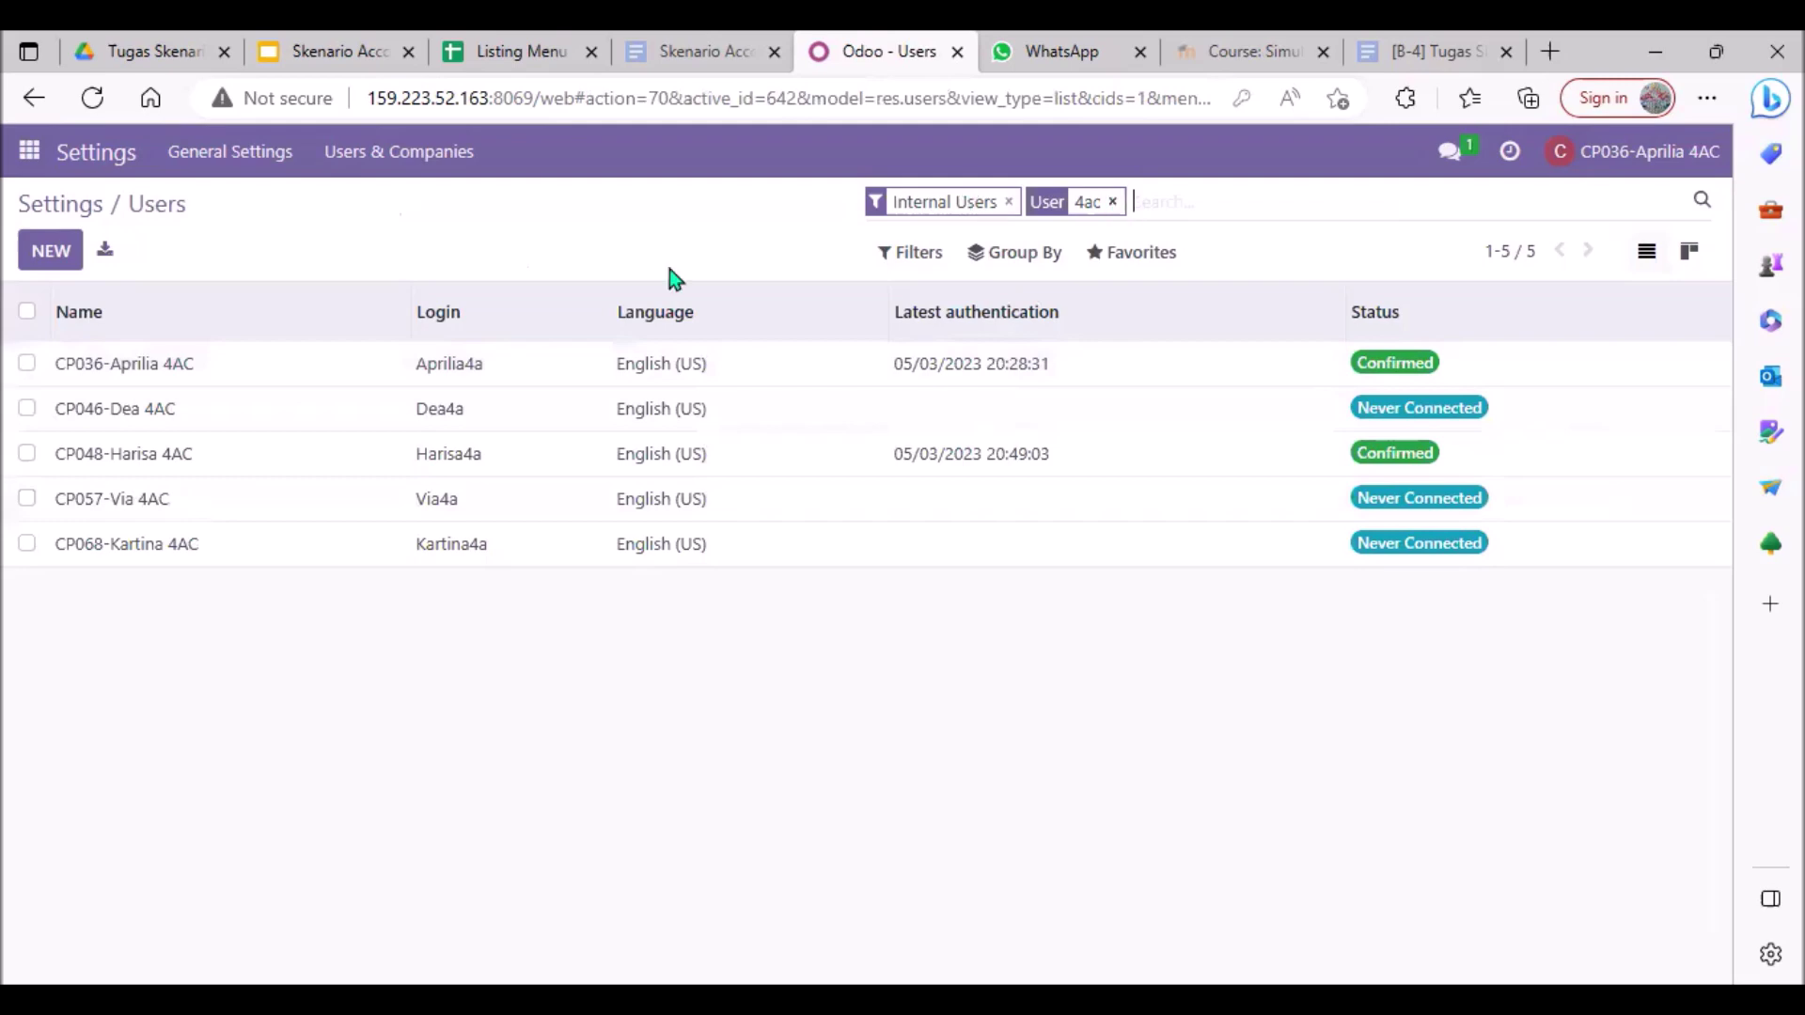
key(BackSpace)
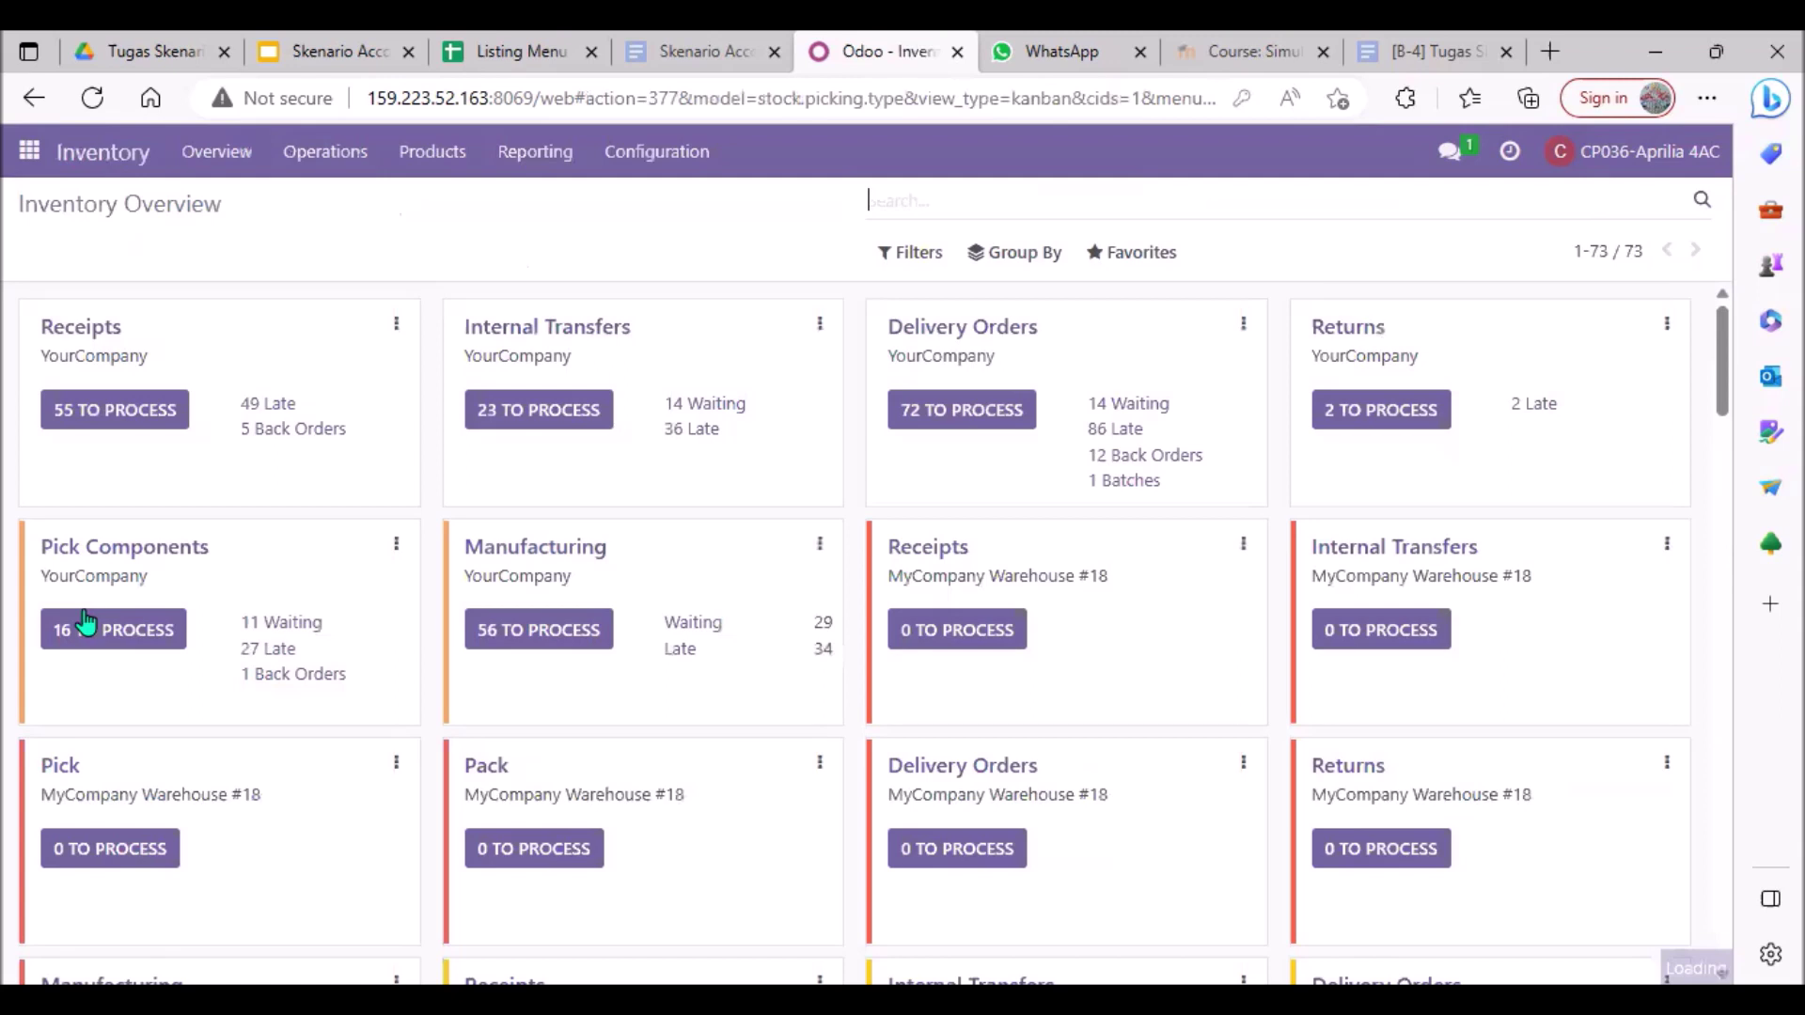
Step: Search Inventory products for 4a and open the Guci - 4A product
click(432, 151)
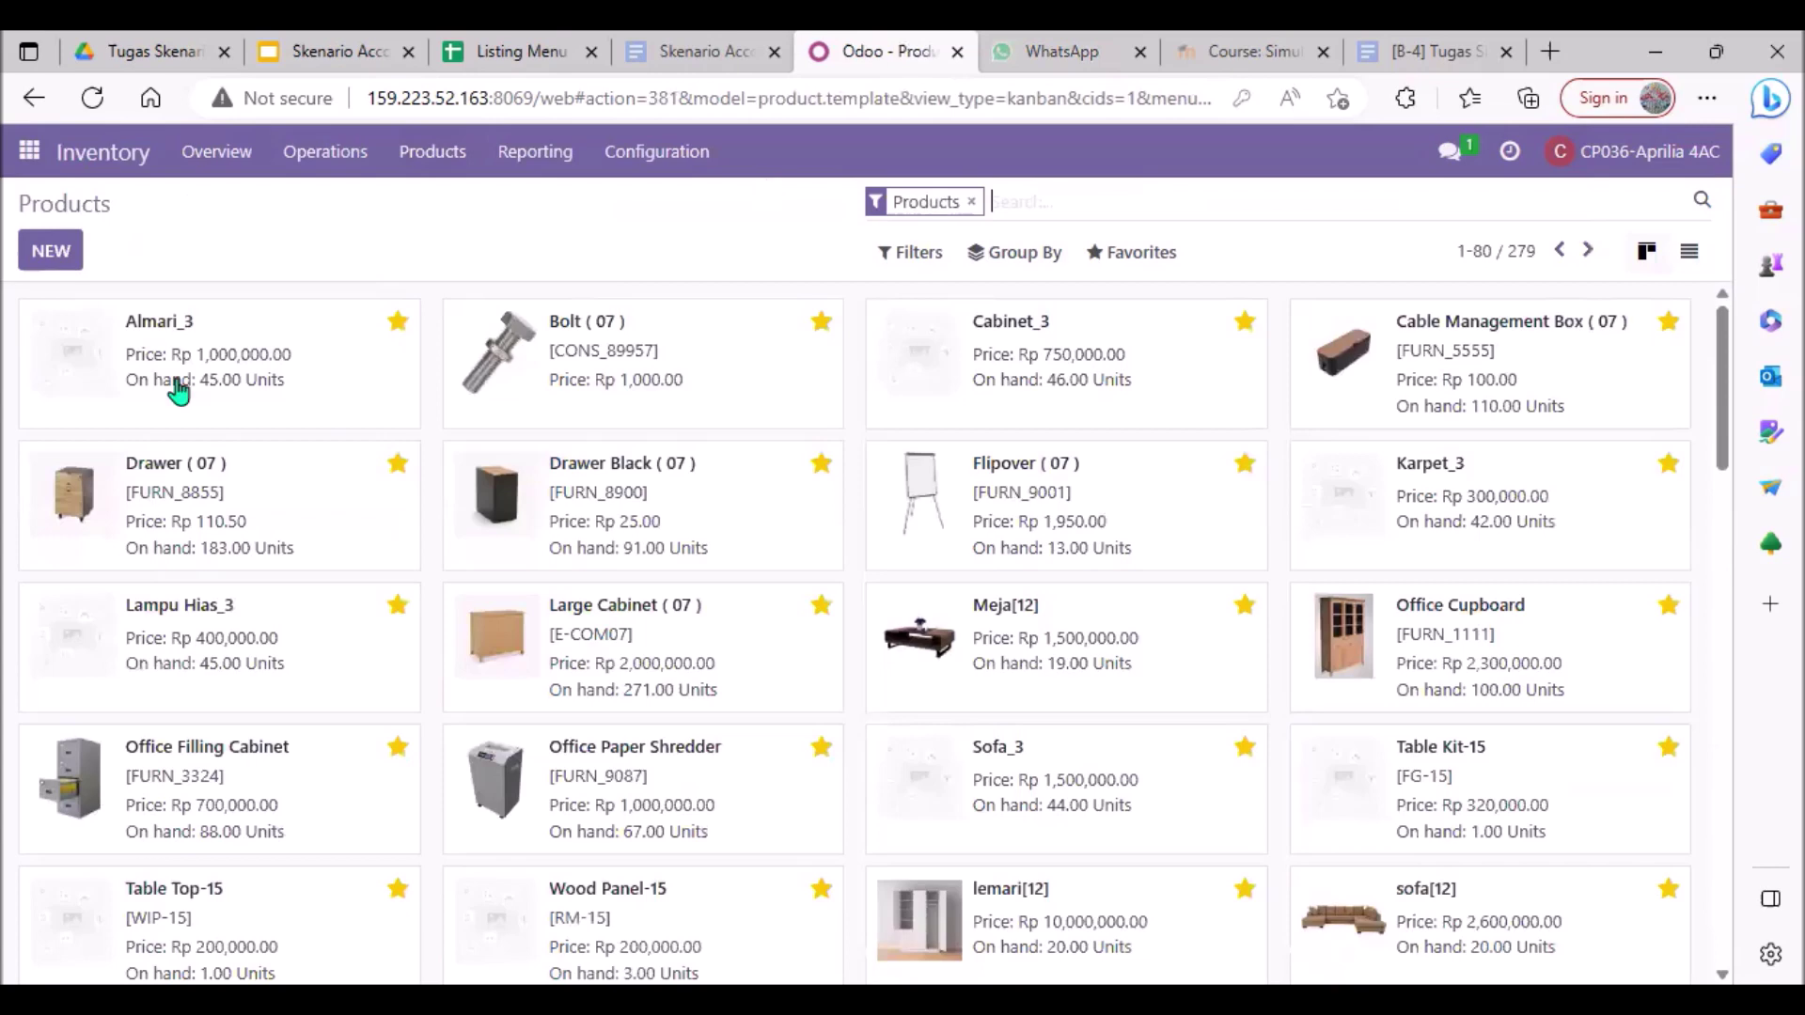
text(4a)
key(Return)
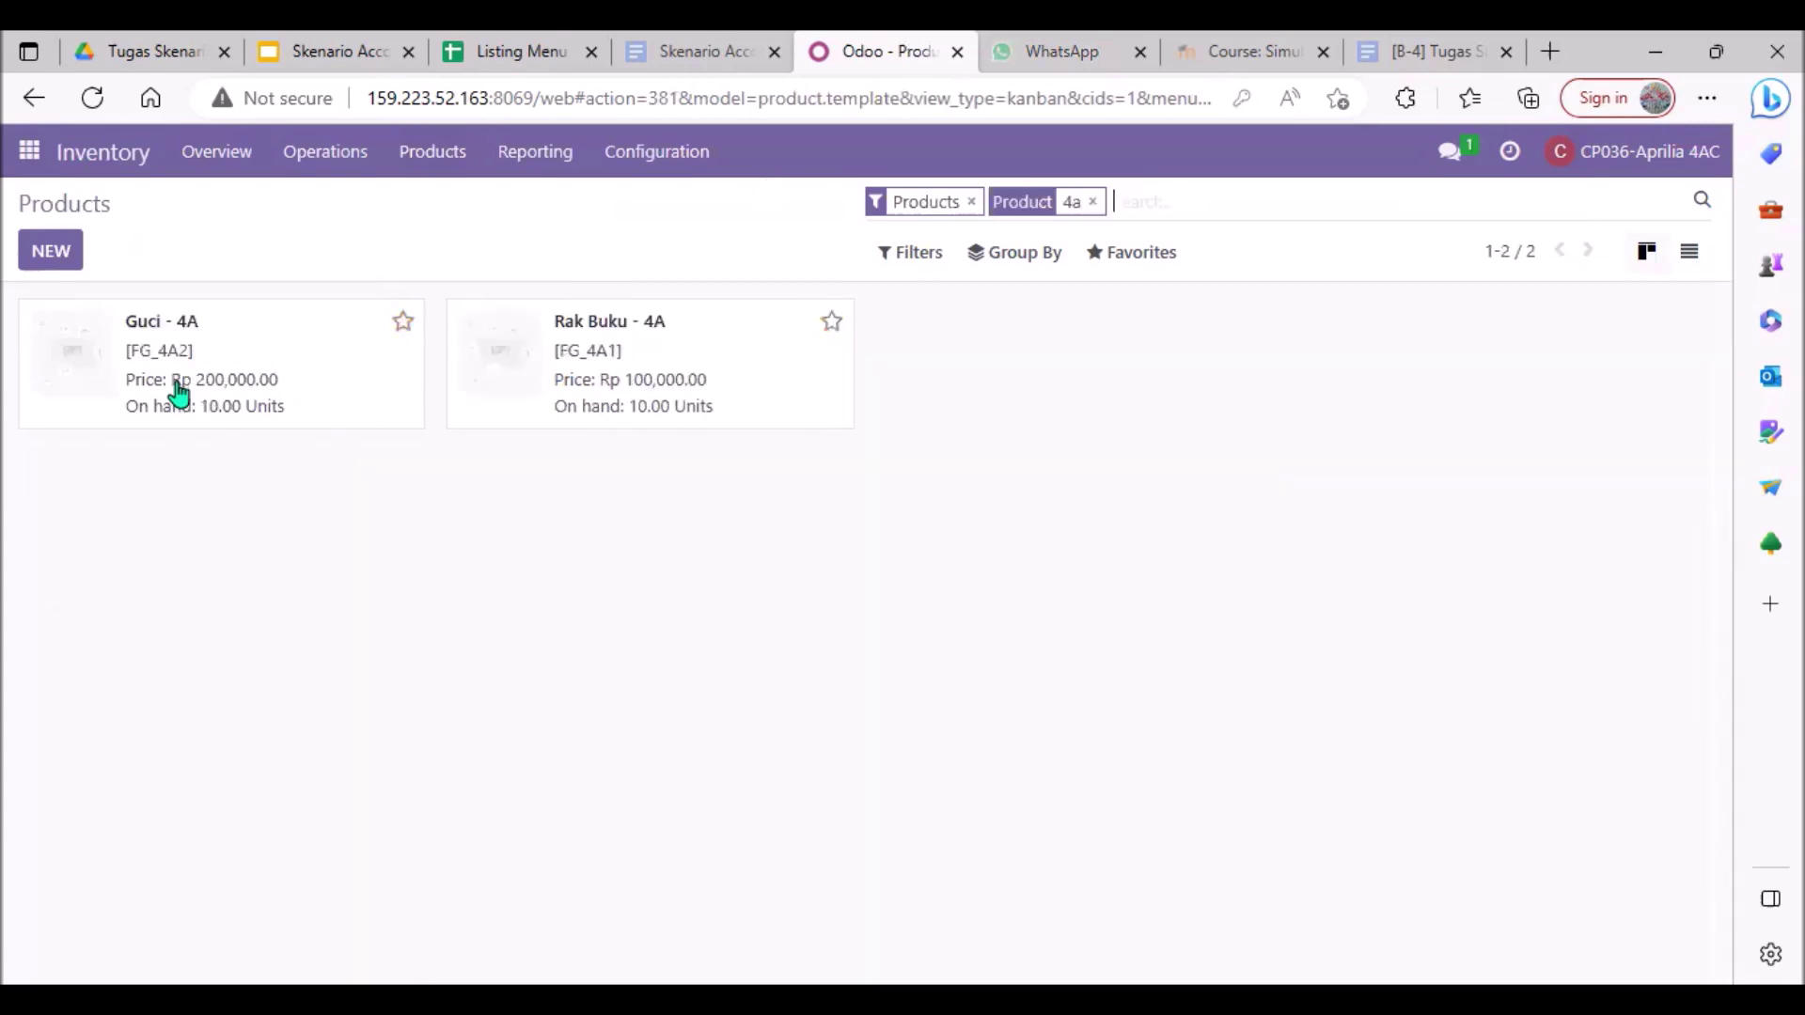
double_click(240, 376)
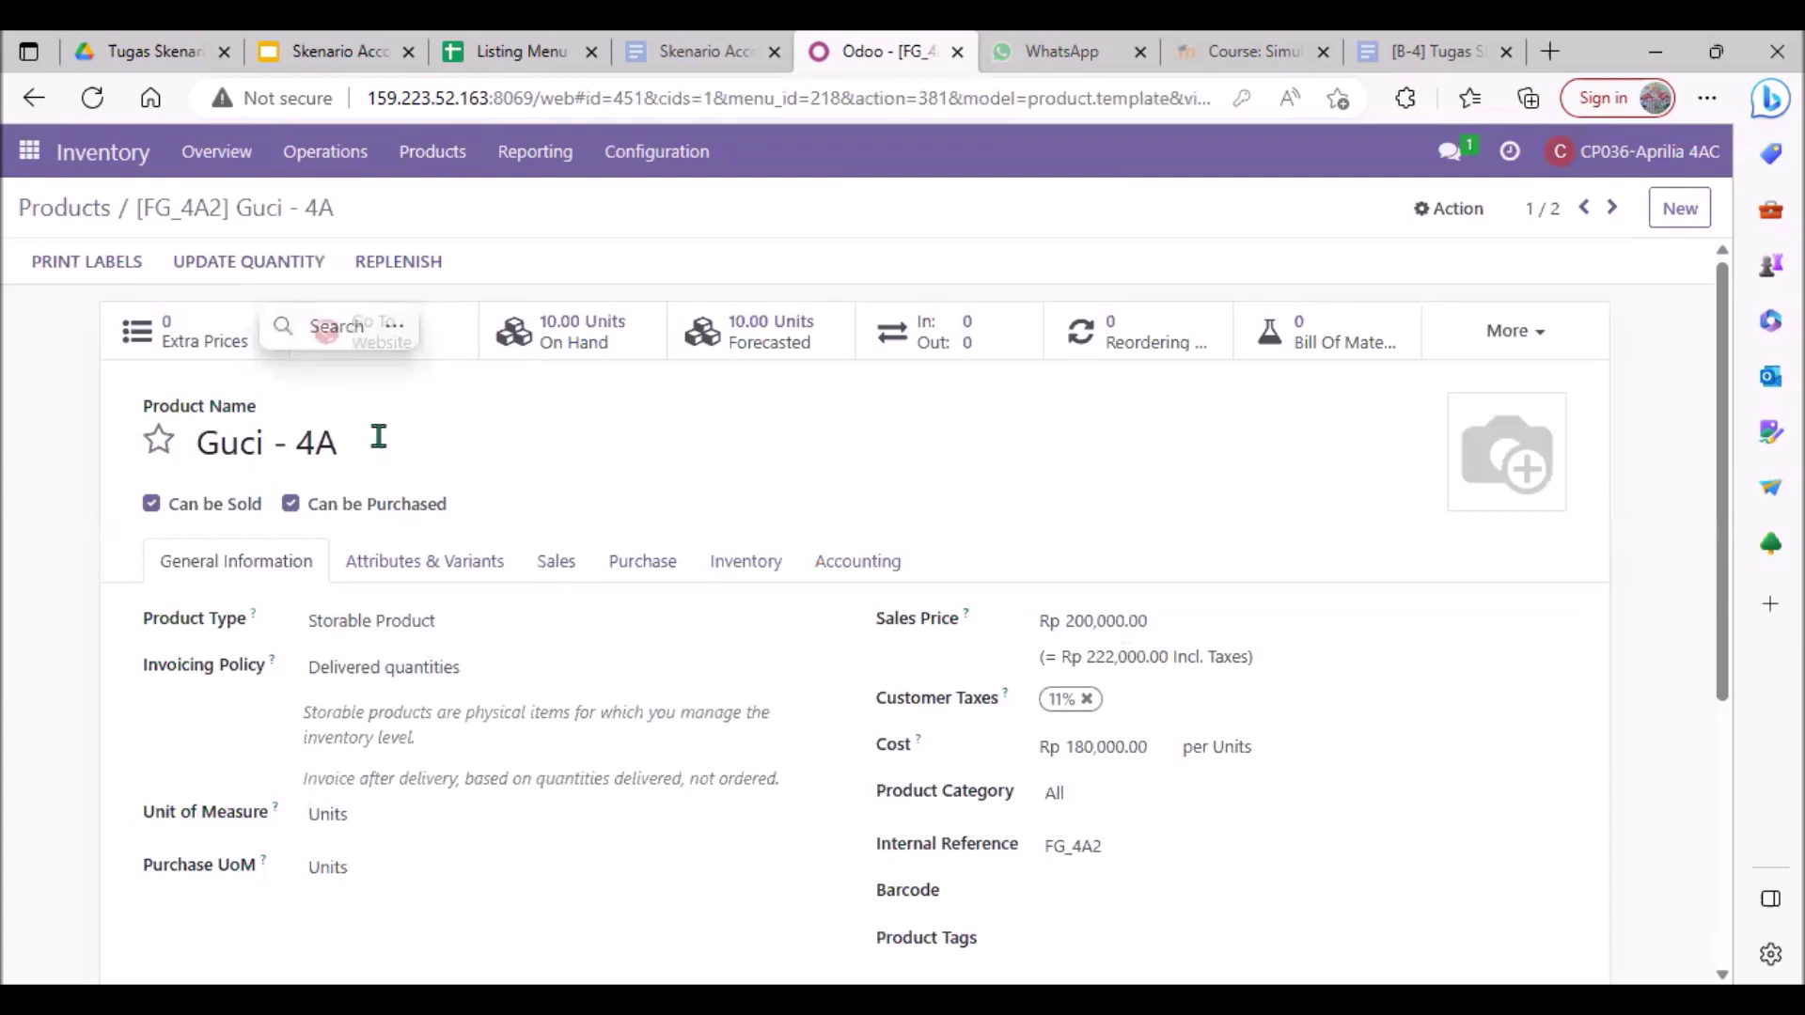
click(328, 446)
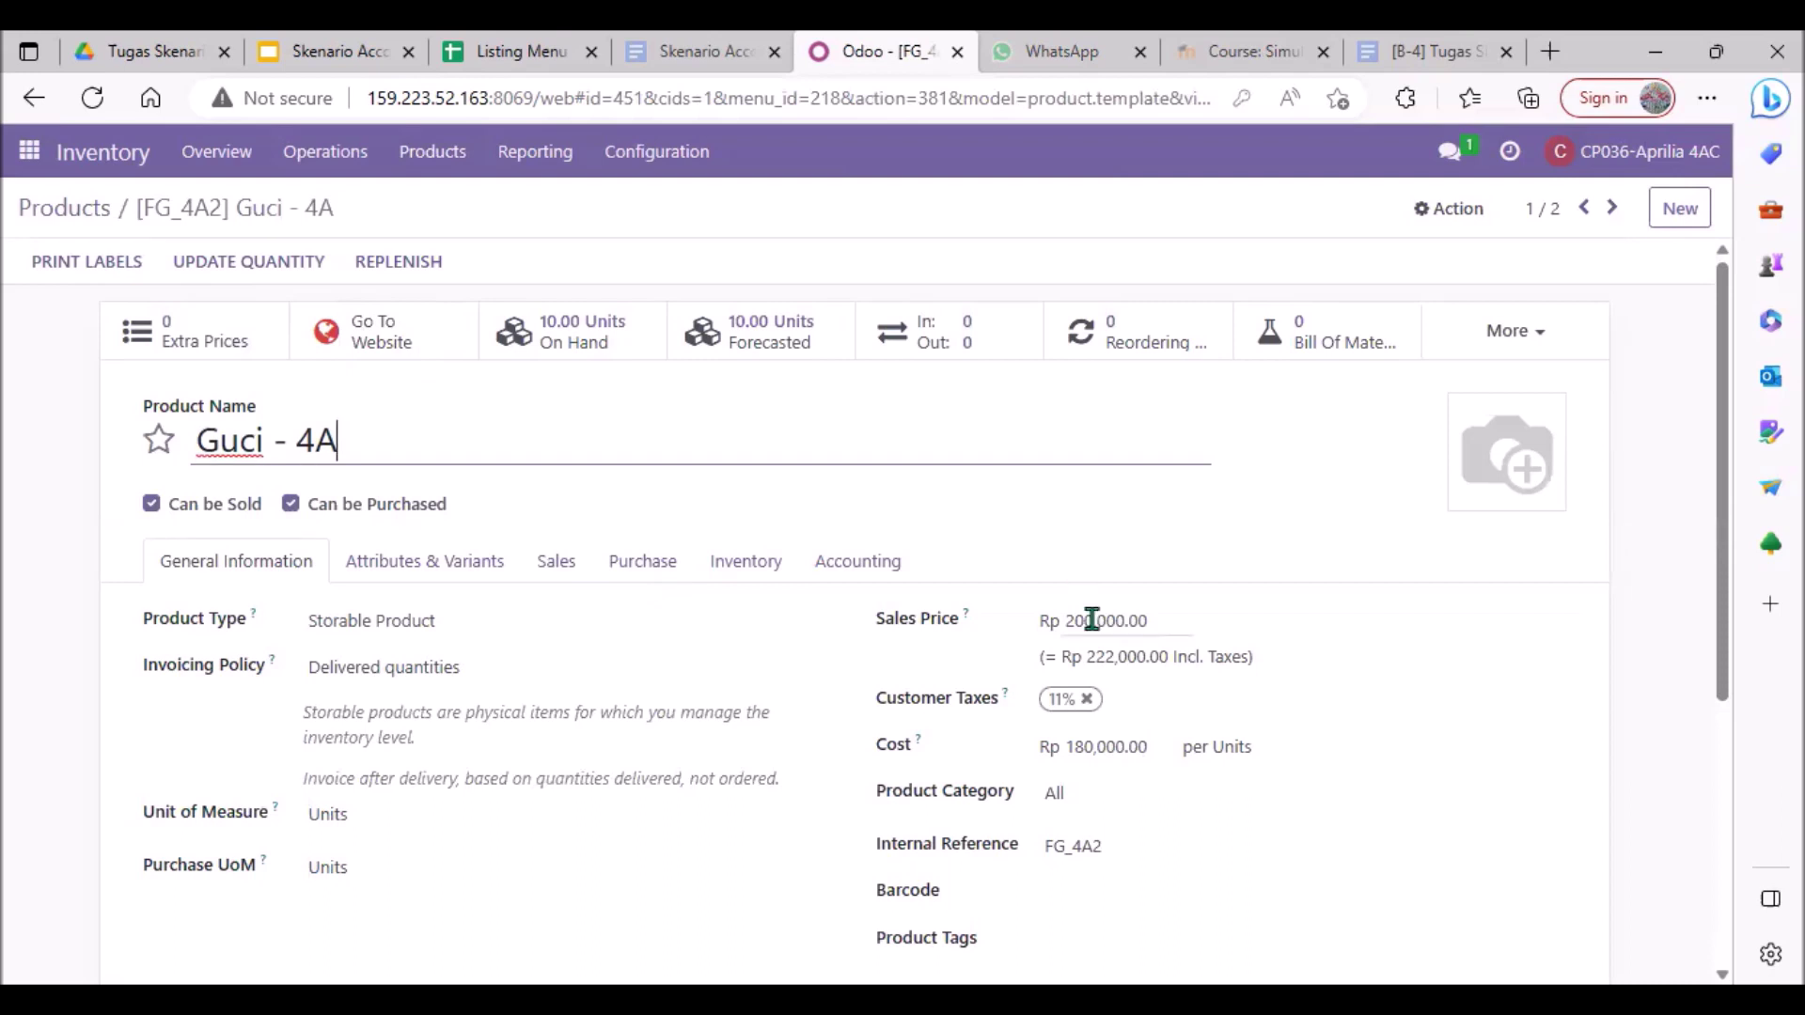
Step: Go back to the filtered products and open Rak Buku - 4A's details
click(87, 223)
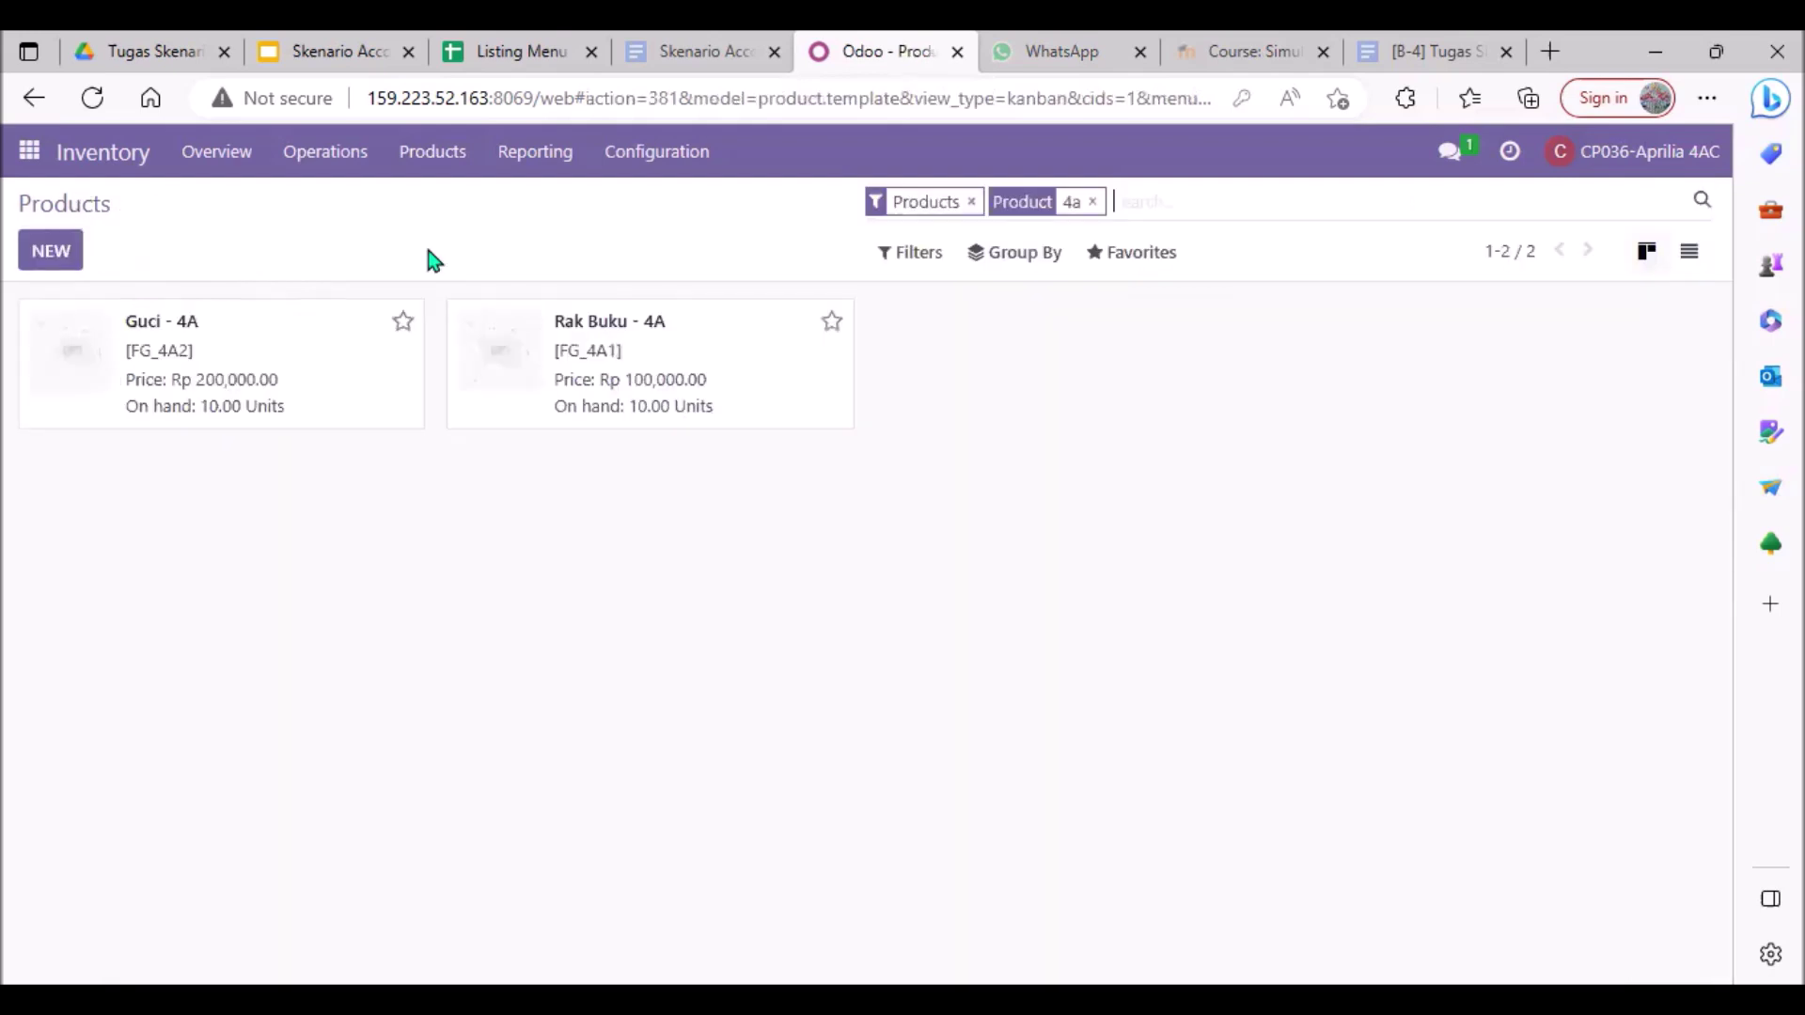
double_click(615, 325)
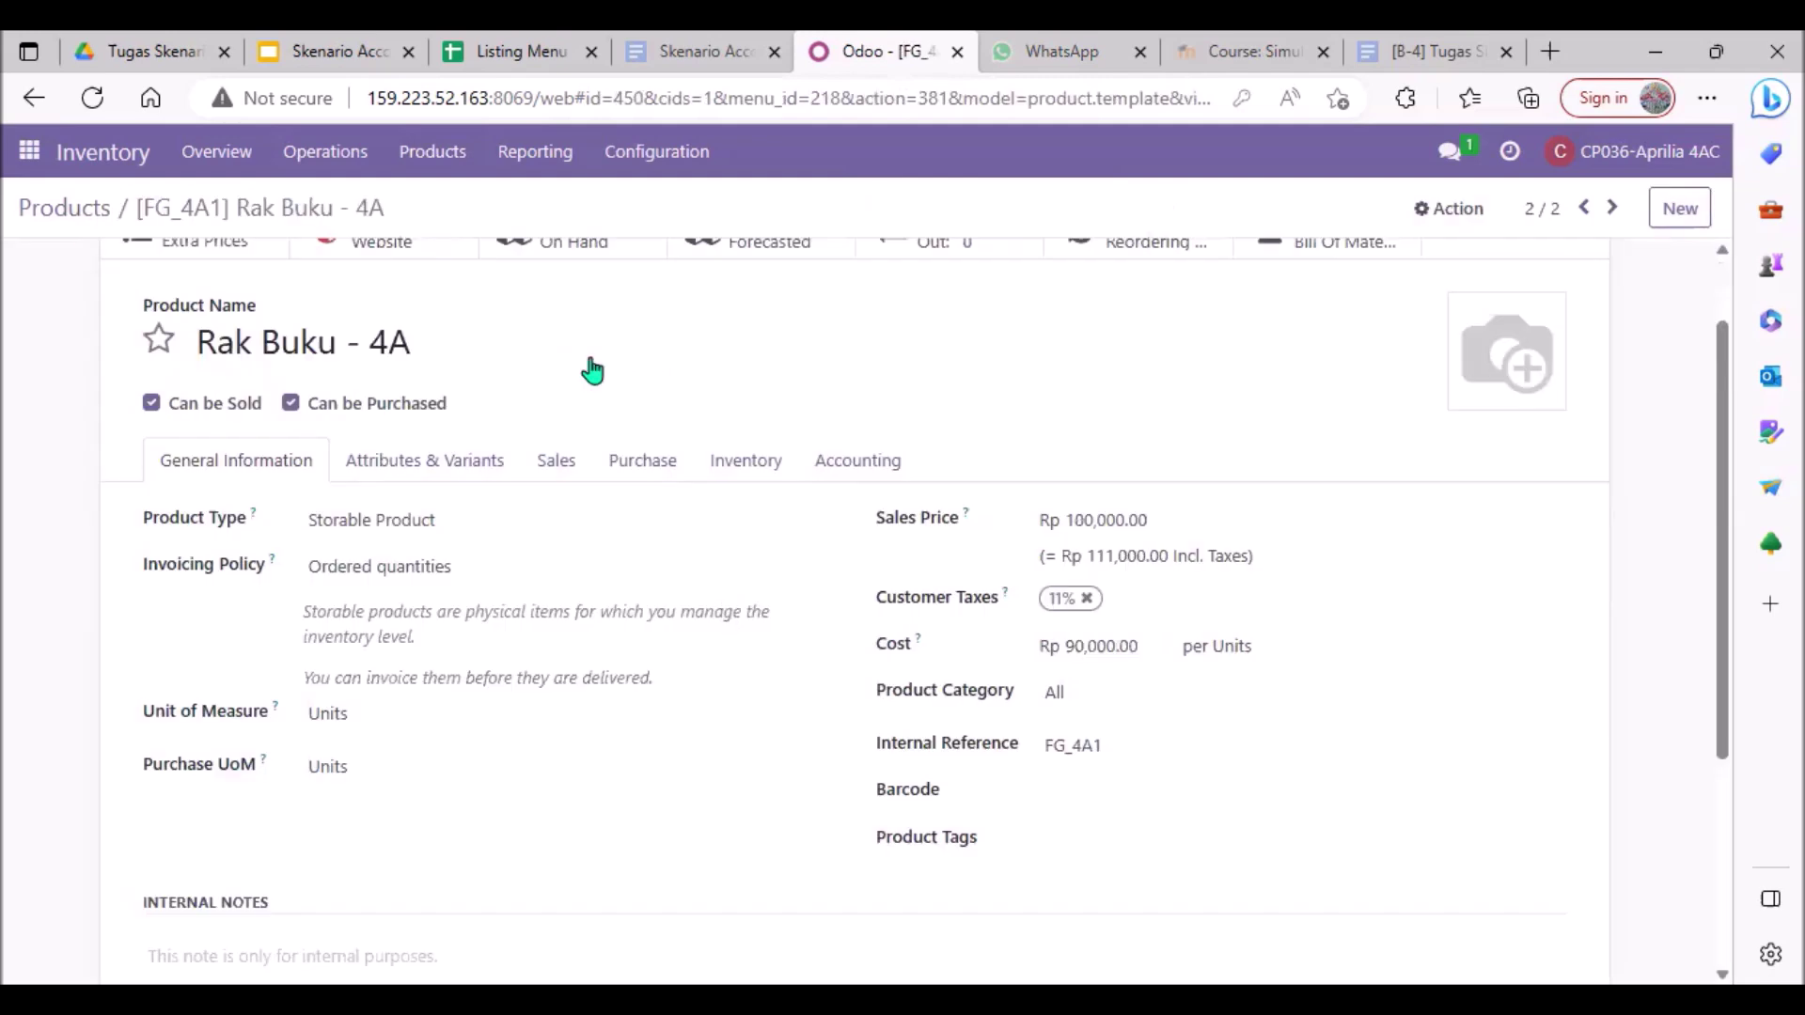
click(66, 208)
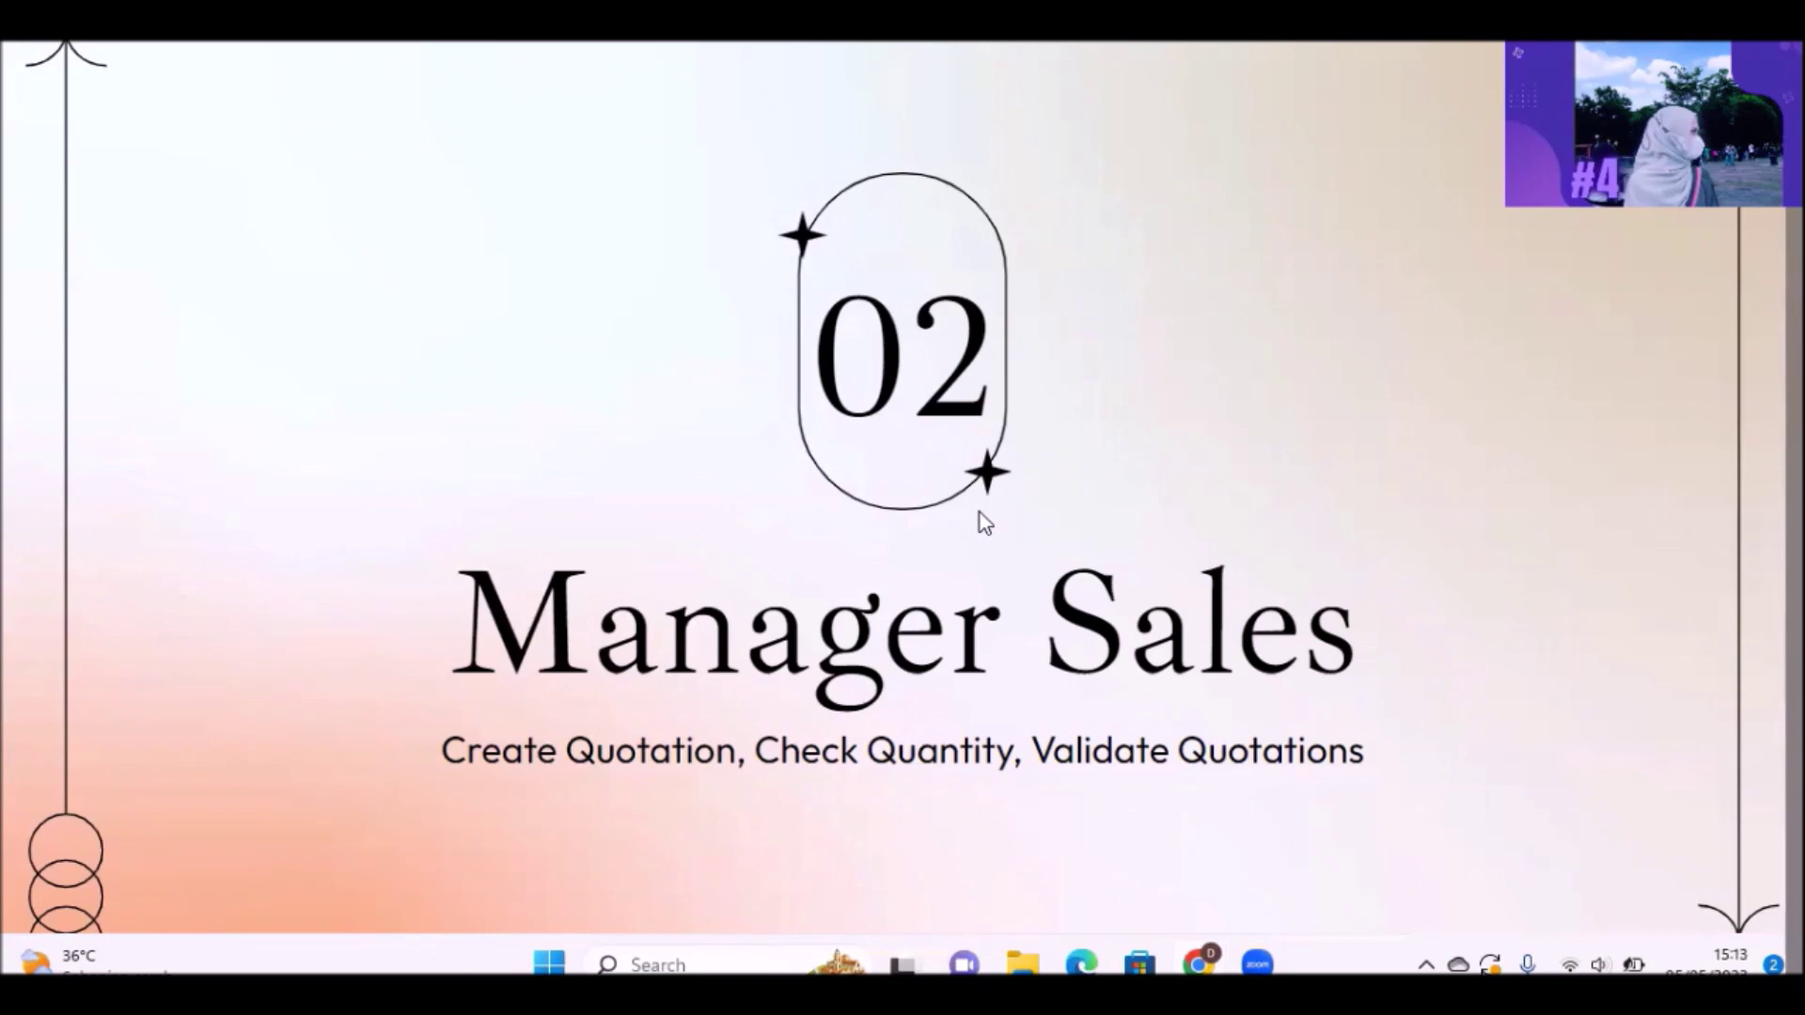
Step: Bring up the Sales app's Quotations list of 177 records
mouse_move(1233, 933)
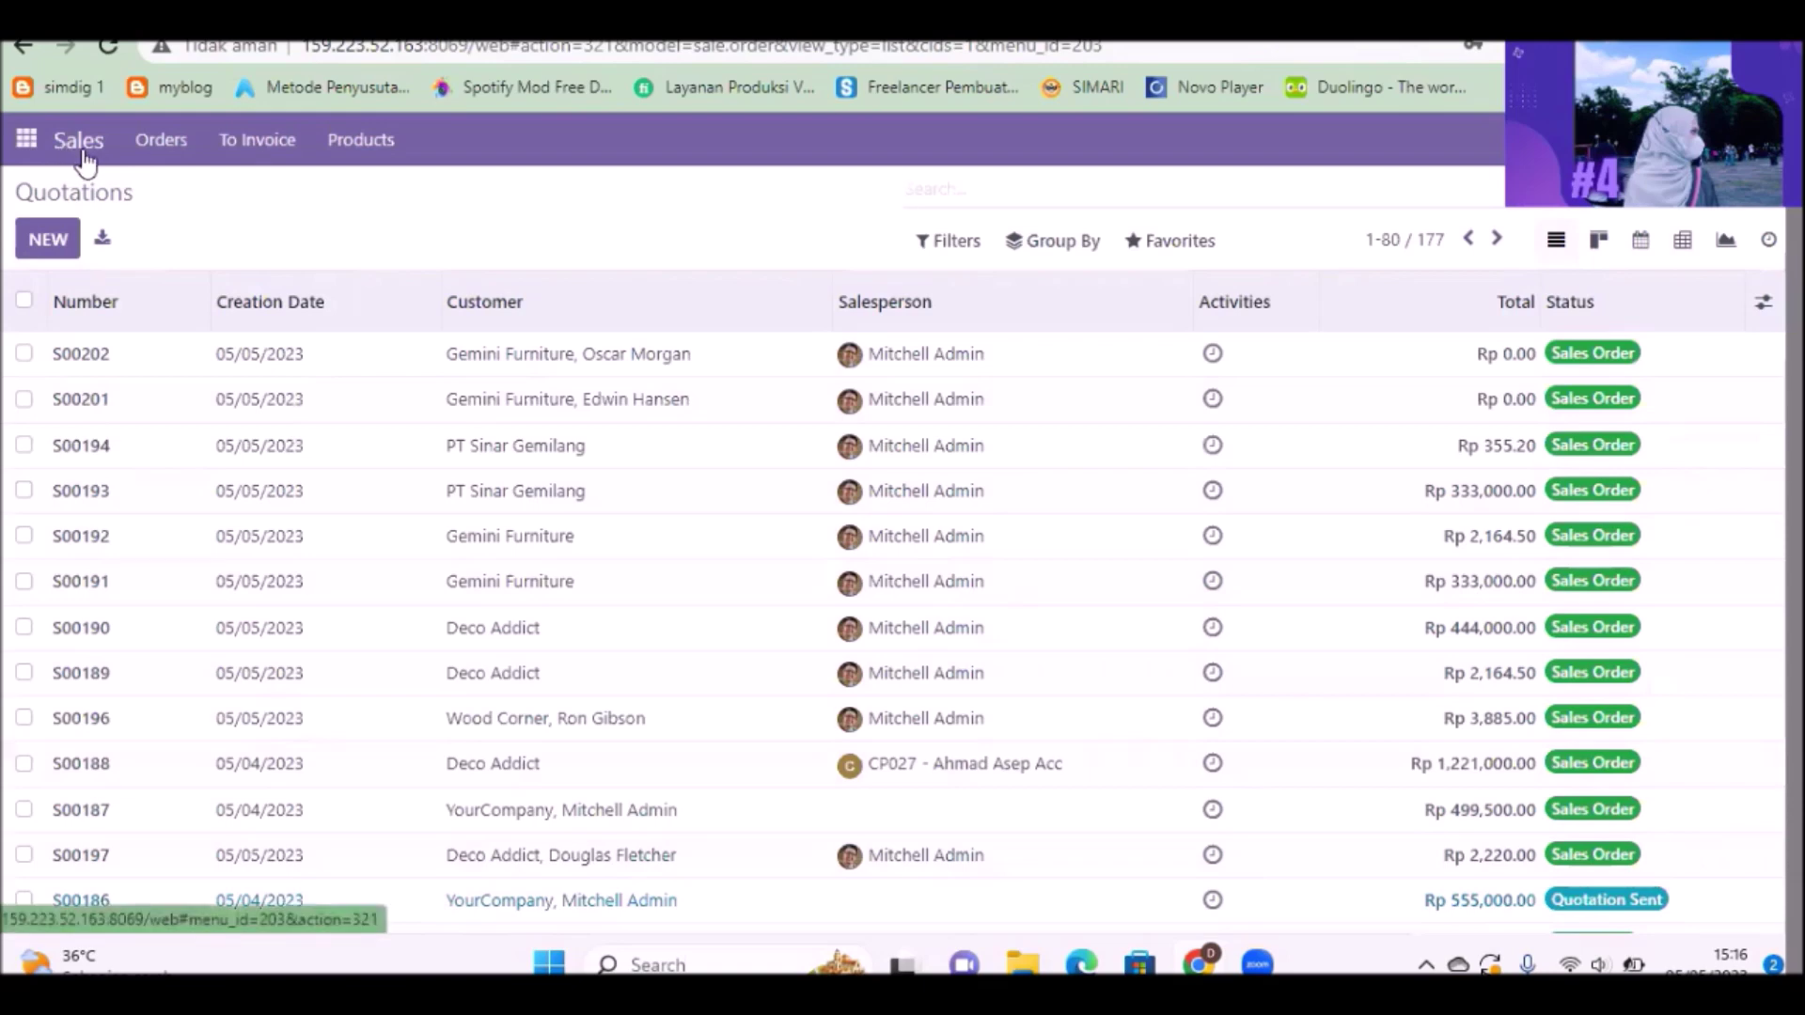
Step: Start a new quotation with Azure Interior as the customer
click(149, 156)
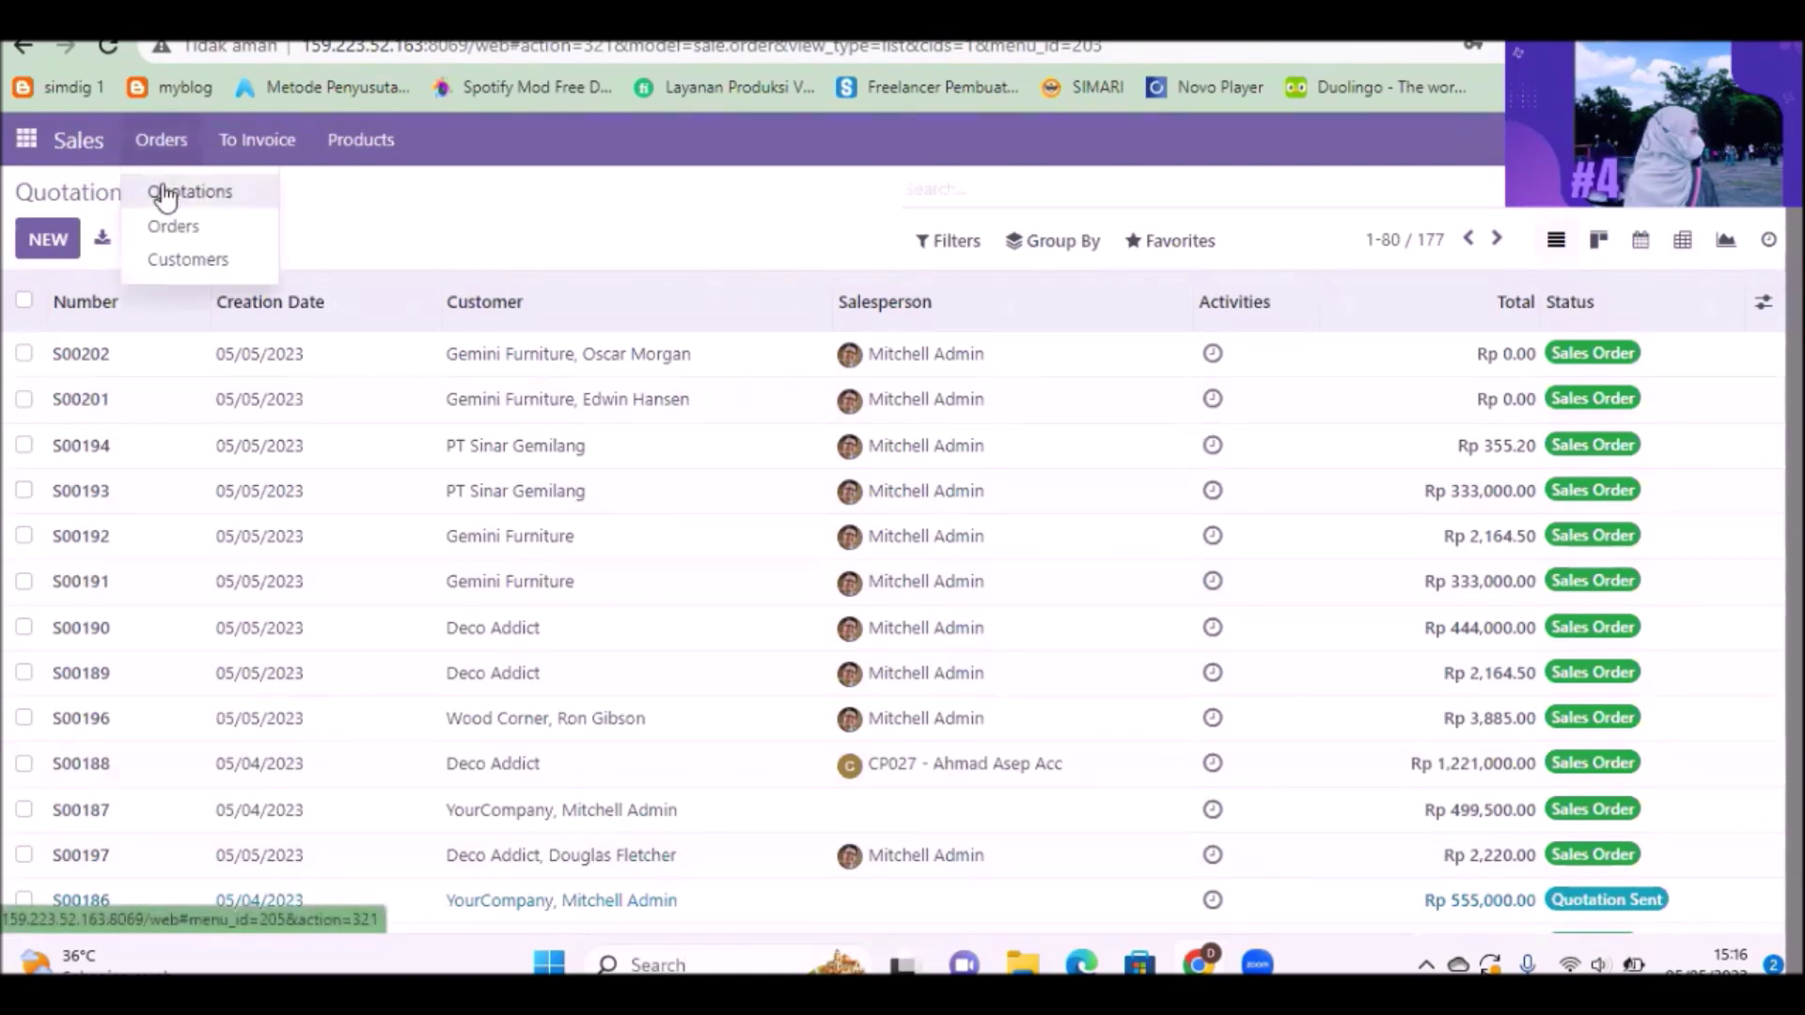
click(165, 195)
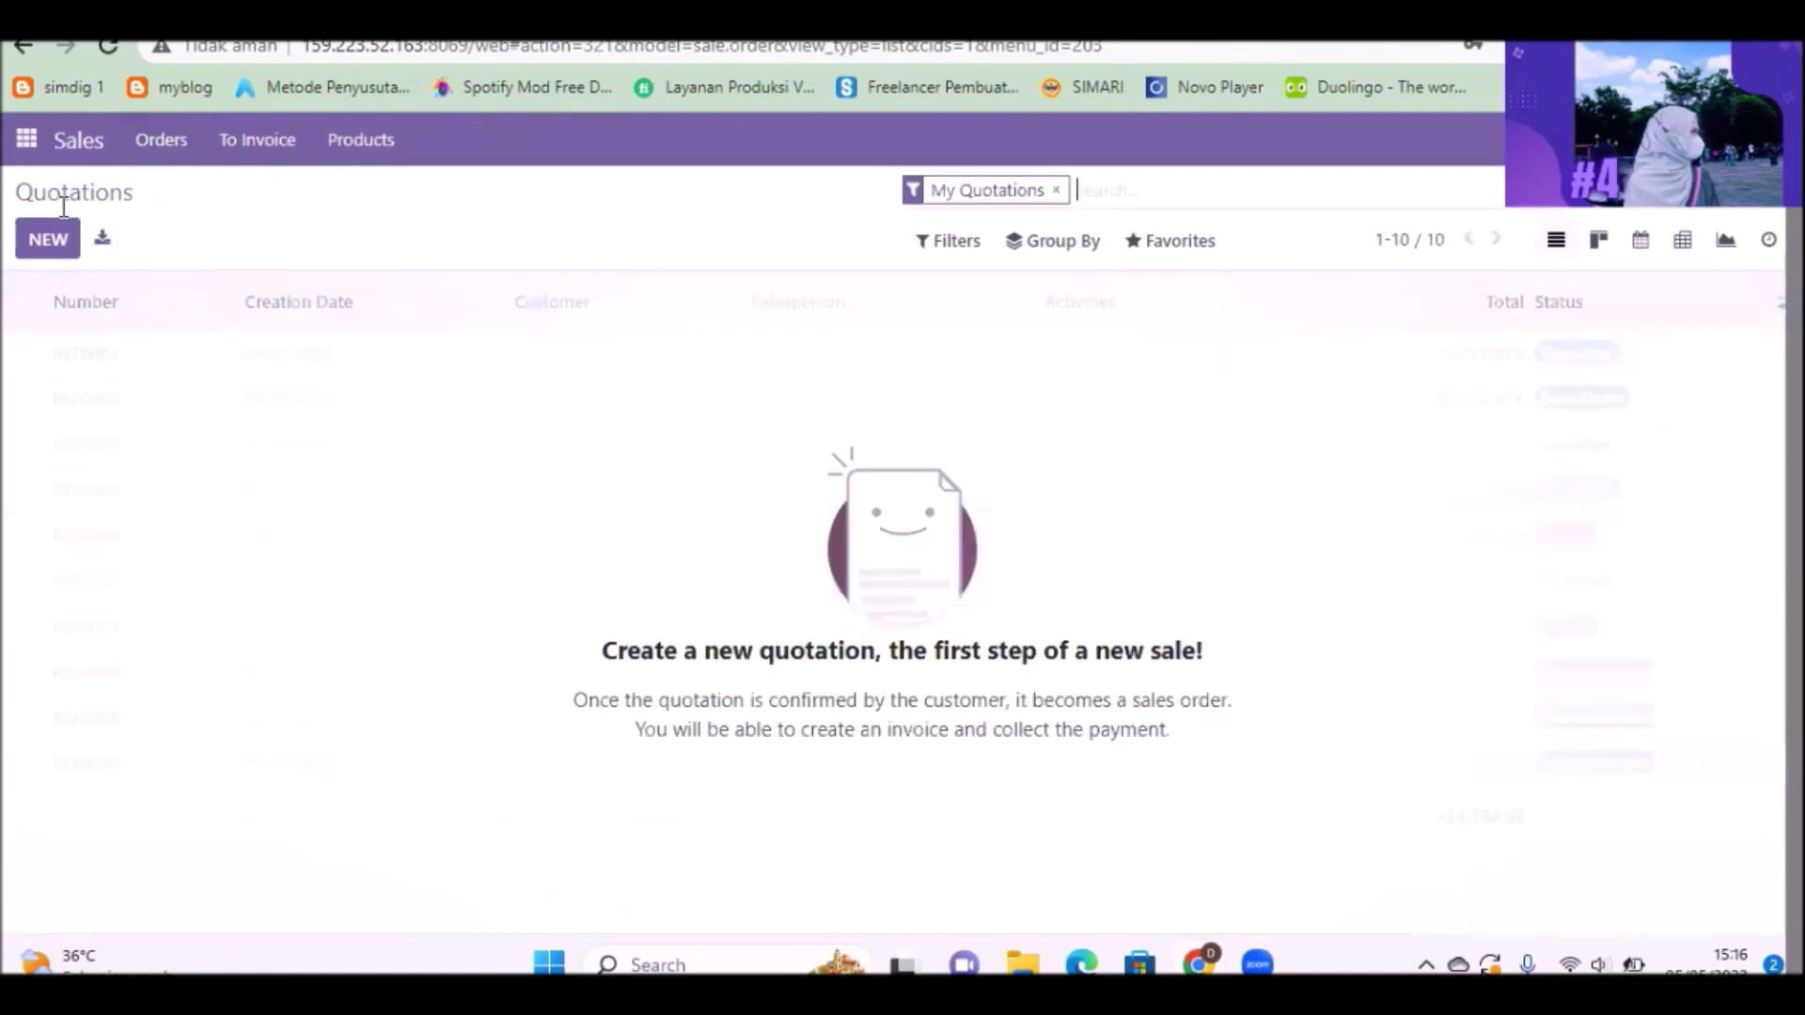
click(50, 237)
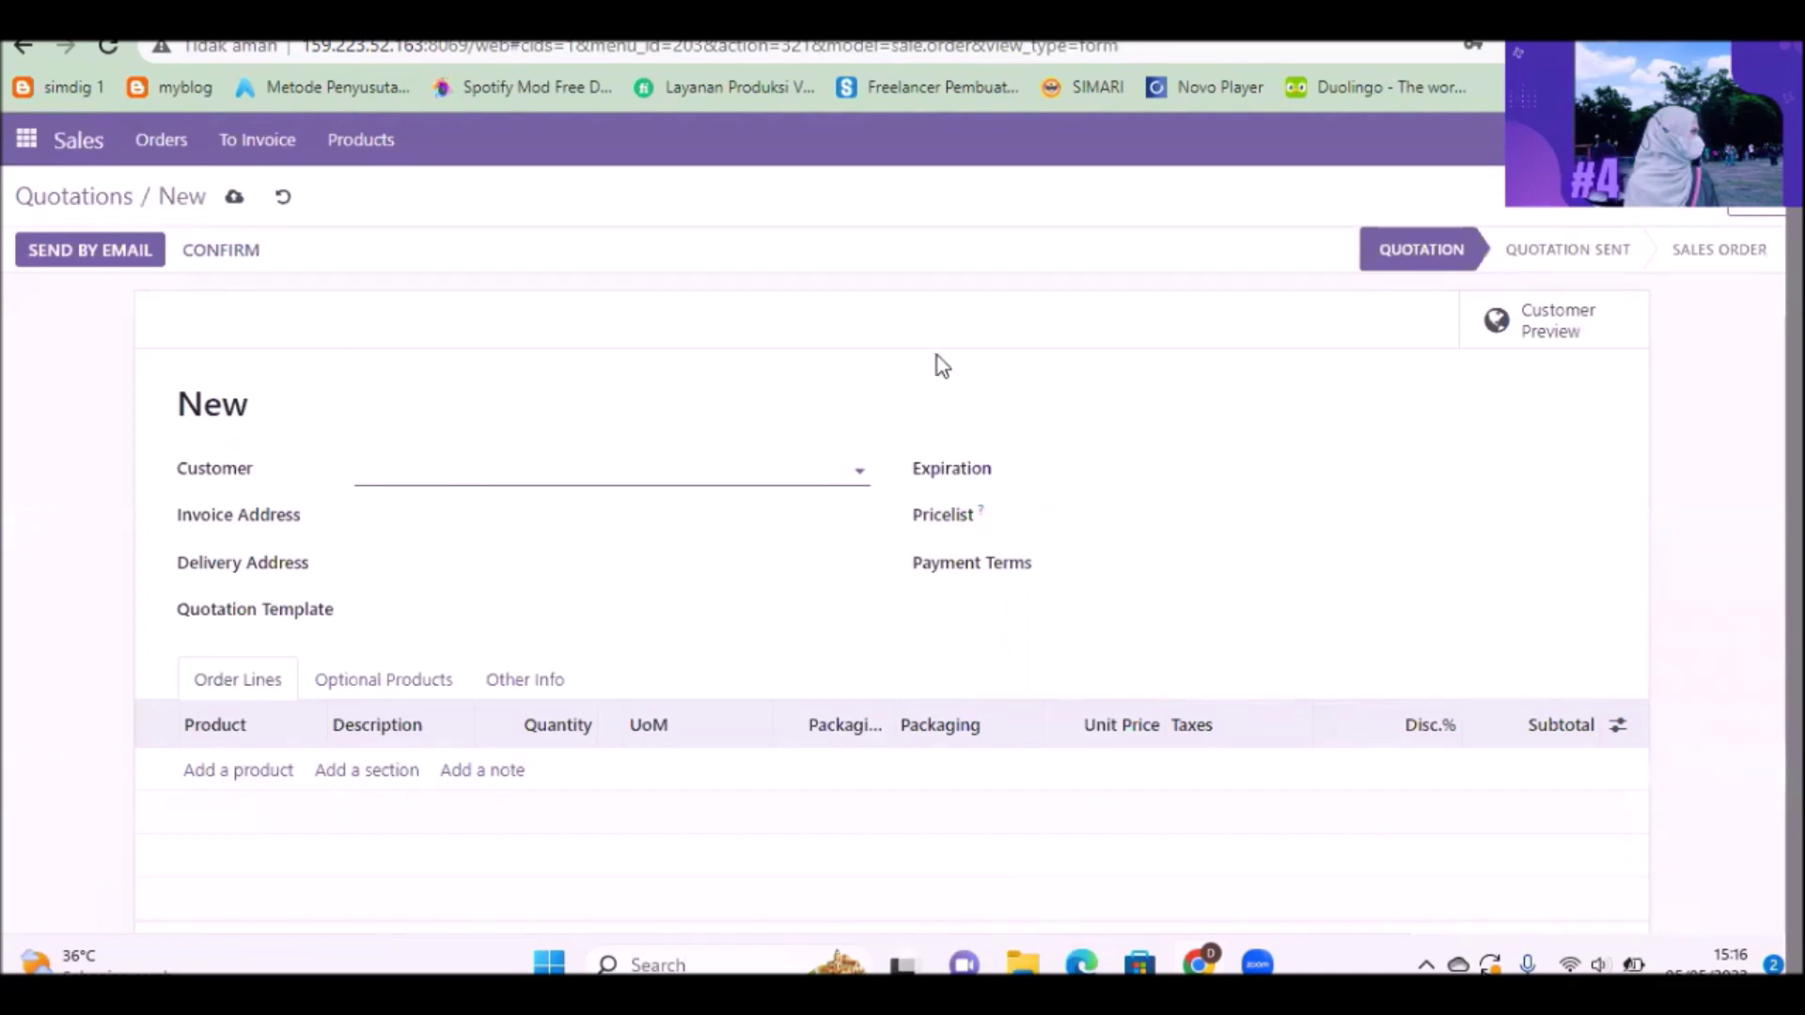
key(ctrl+Tab)
key(ctrl+shift+Tab)
click(847, 463)
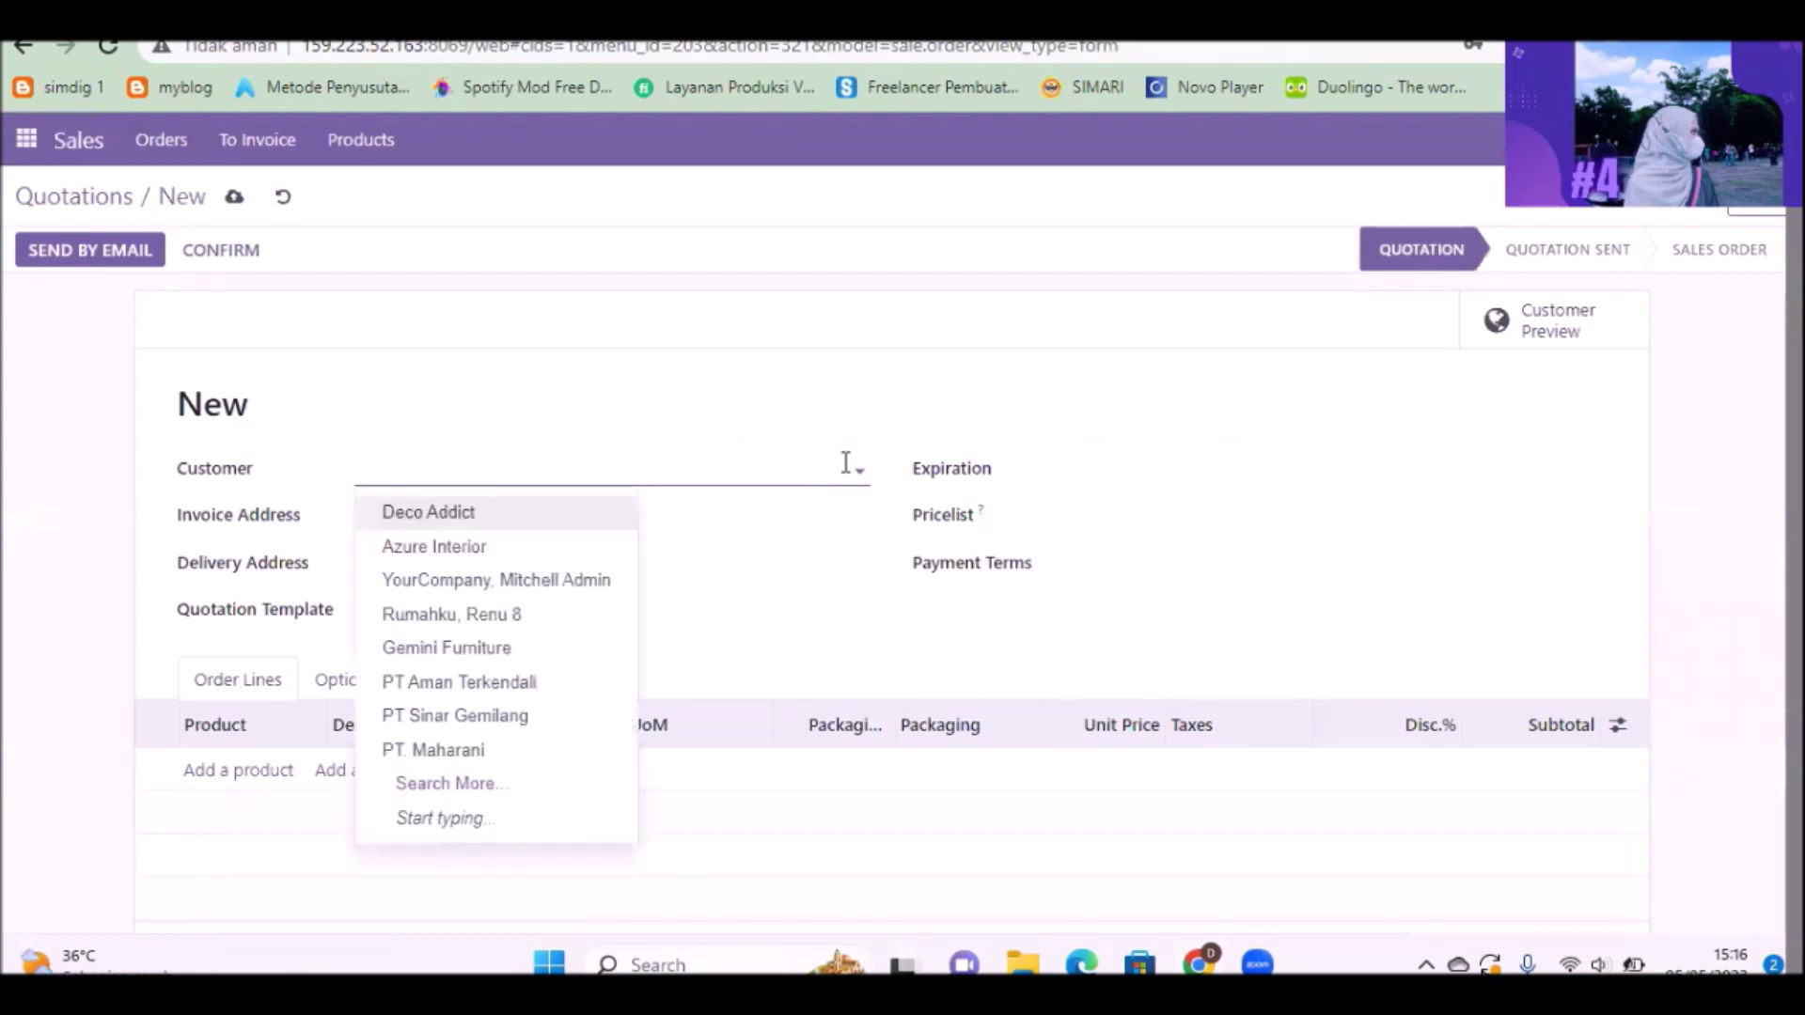
click(508, 545)
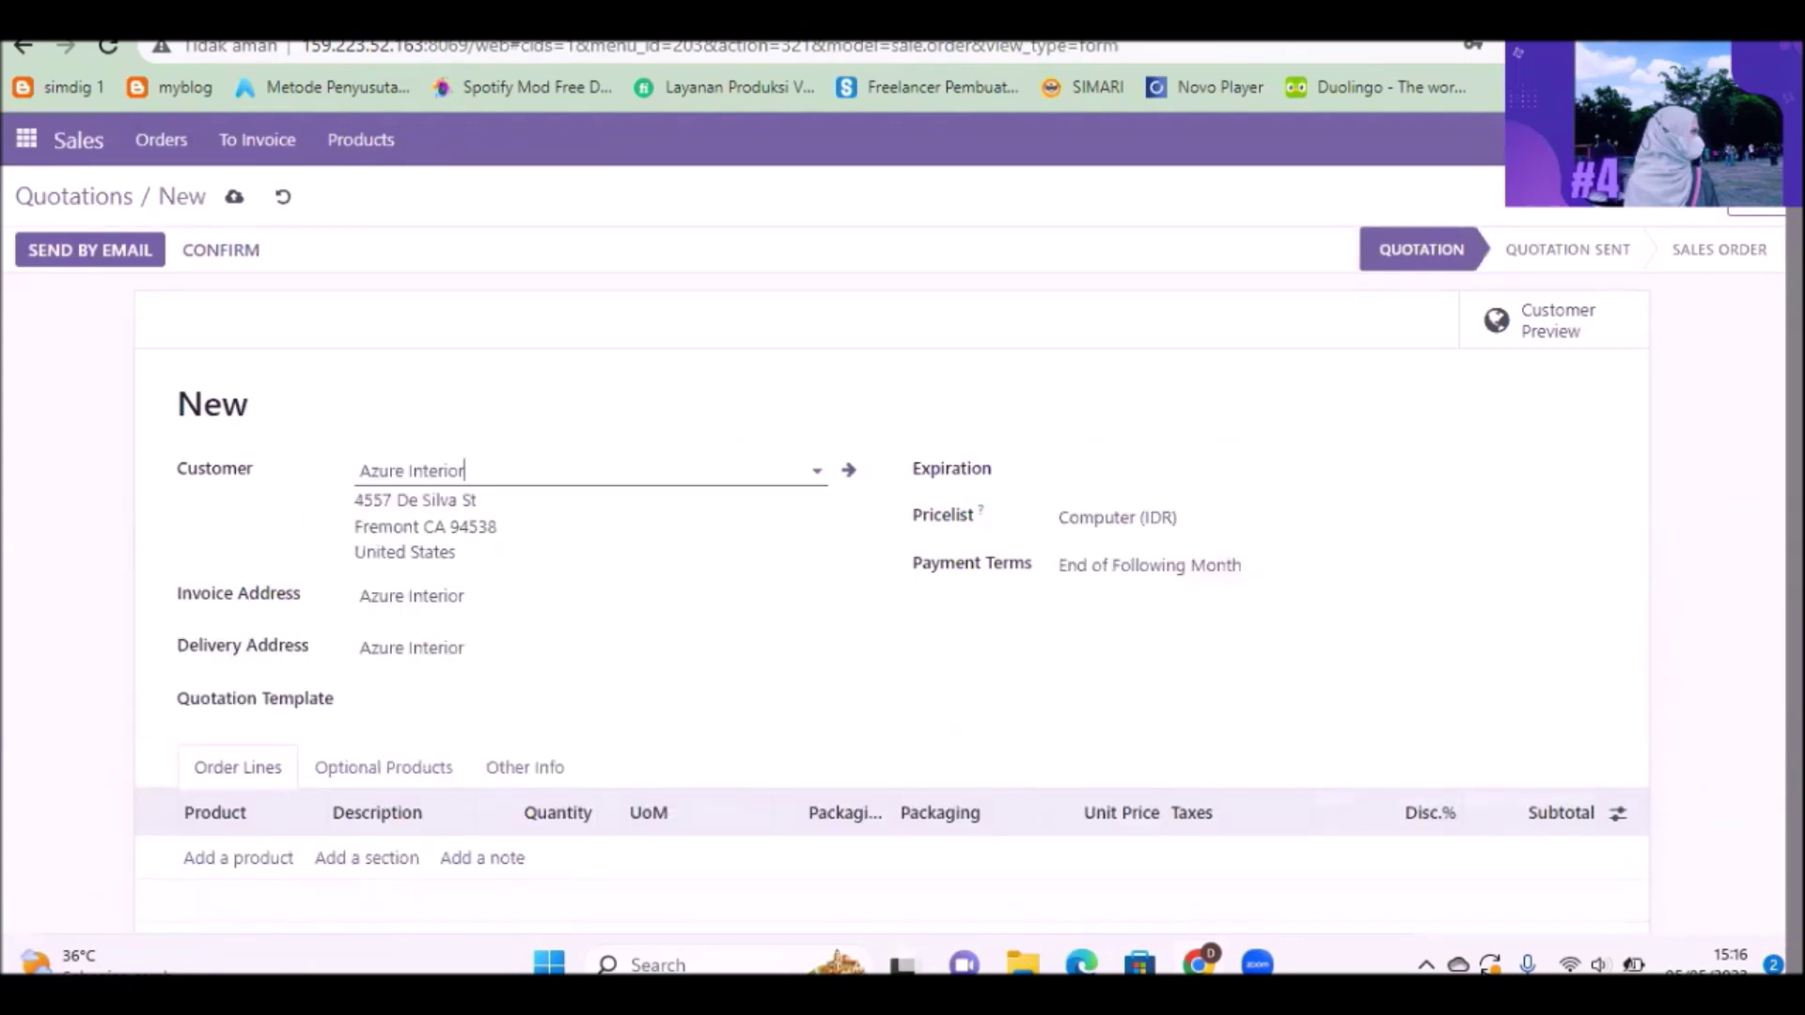
scroll(271, 551, down, 5)
scroll(271, 551, up, 2)
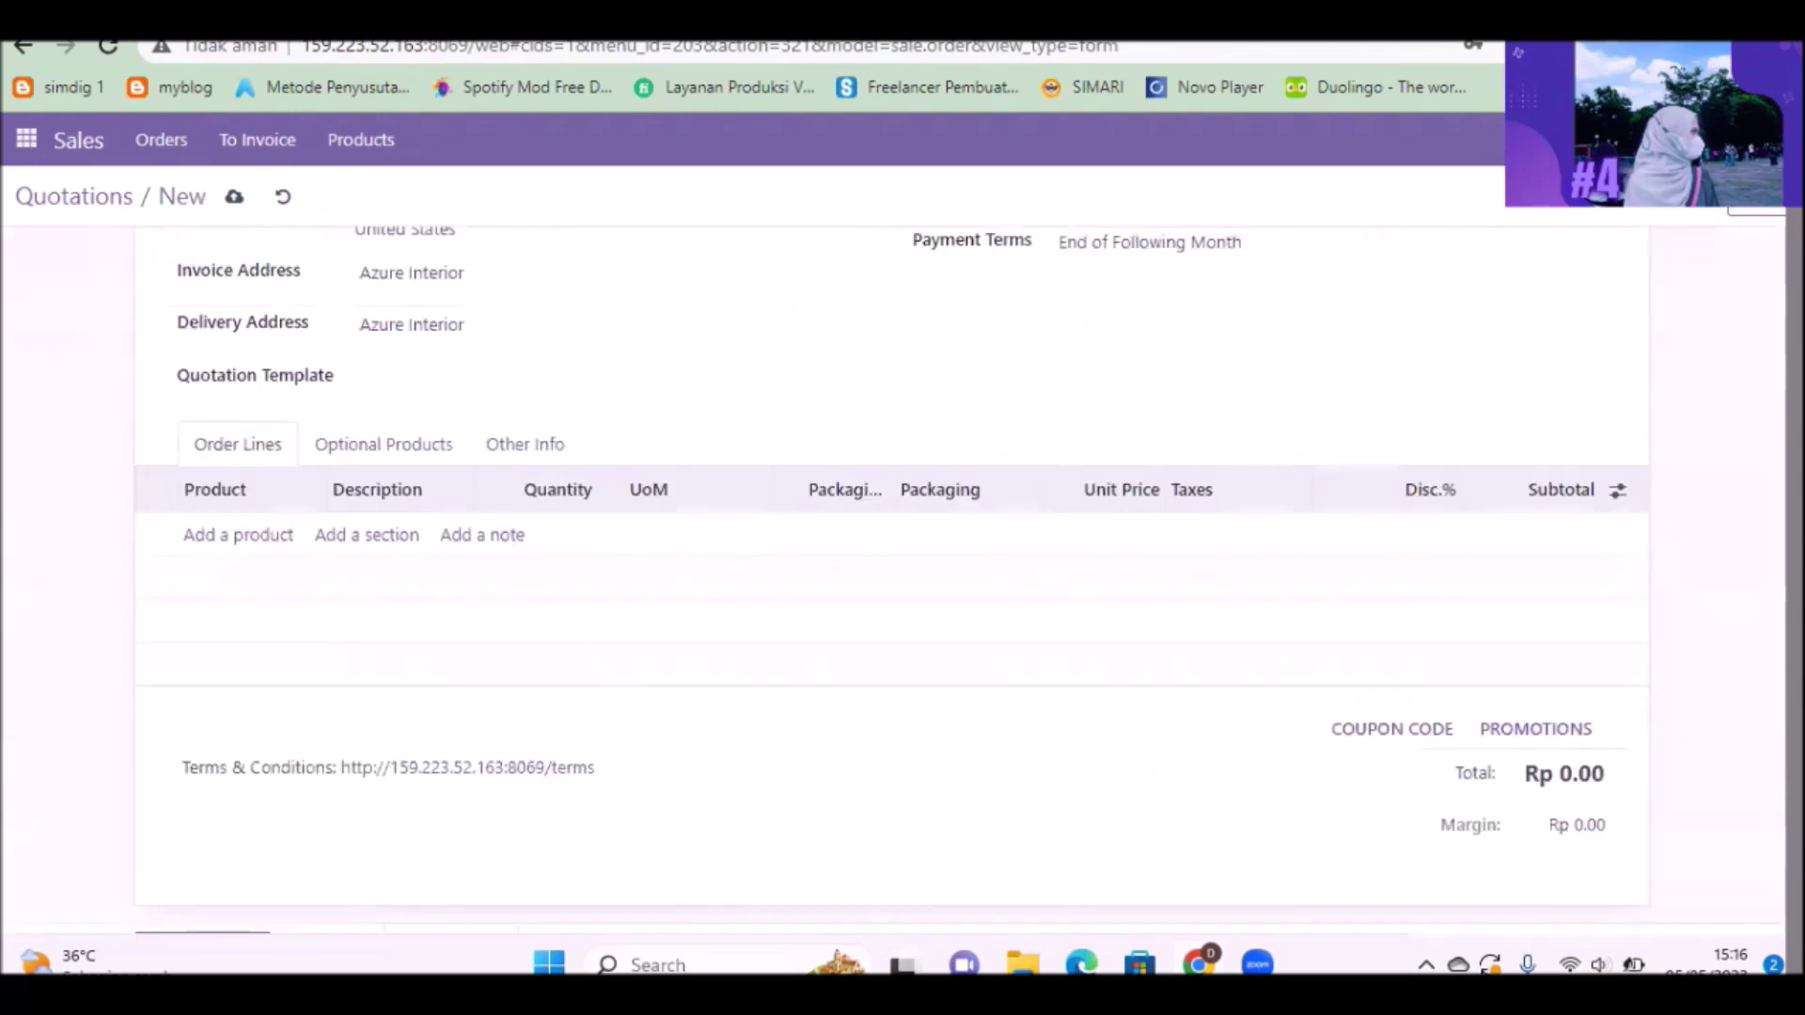
Step: Add order lines for [FG_4A1] Rak Buku and [FG_4A2] Guci products
click(269, 545)
text(rak)
click(277, 577)
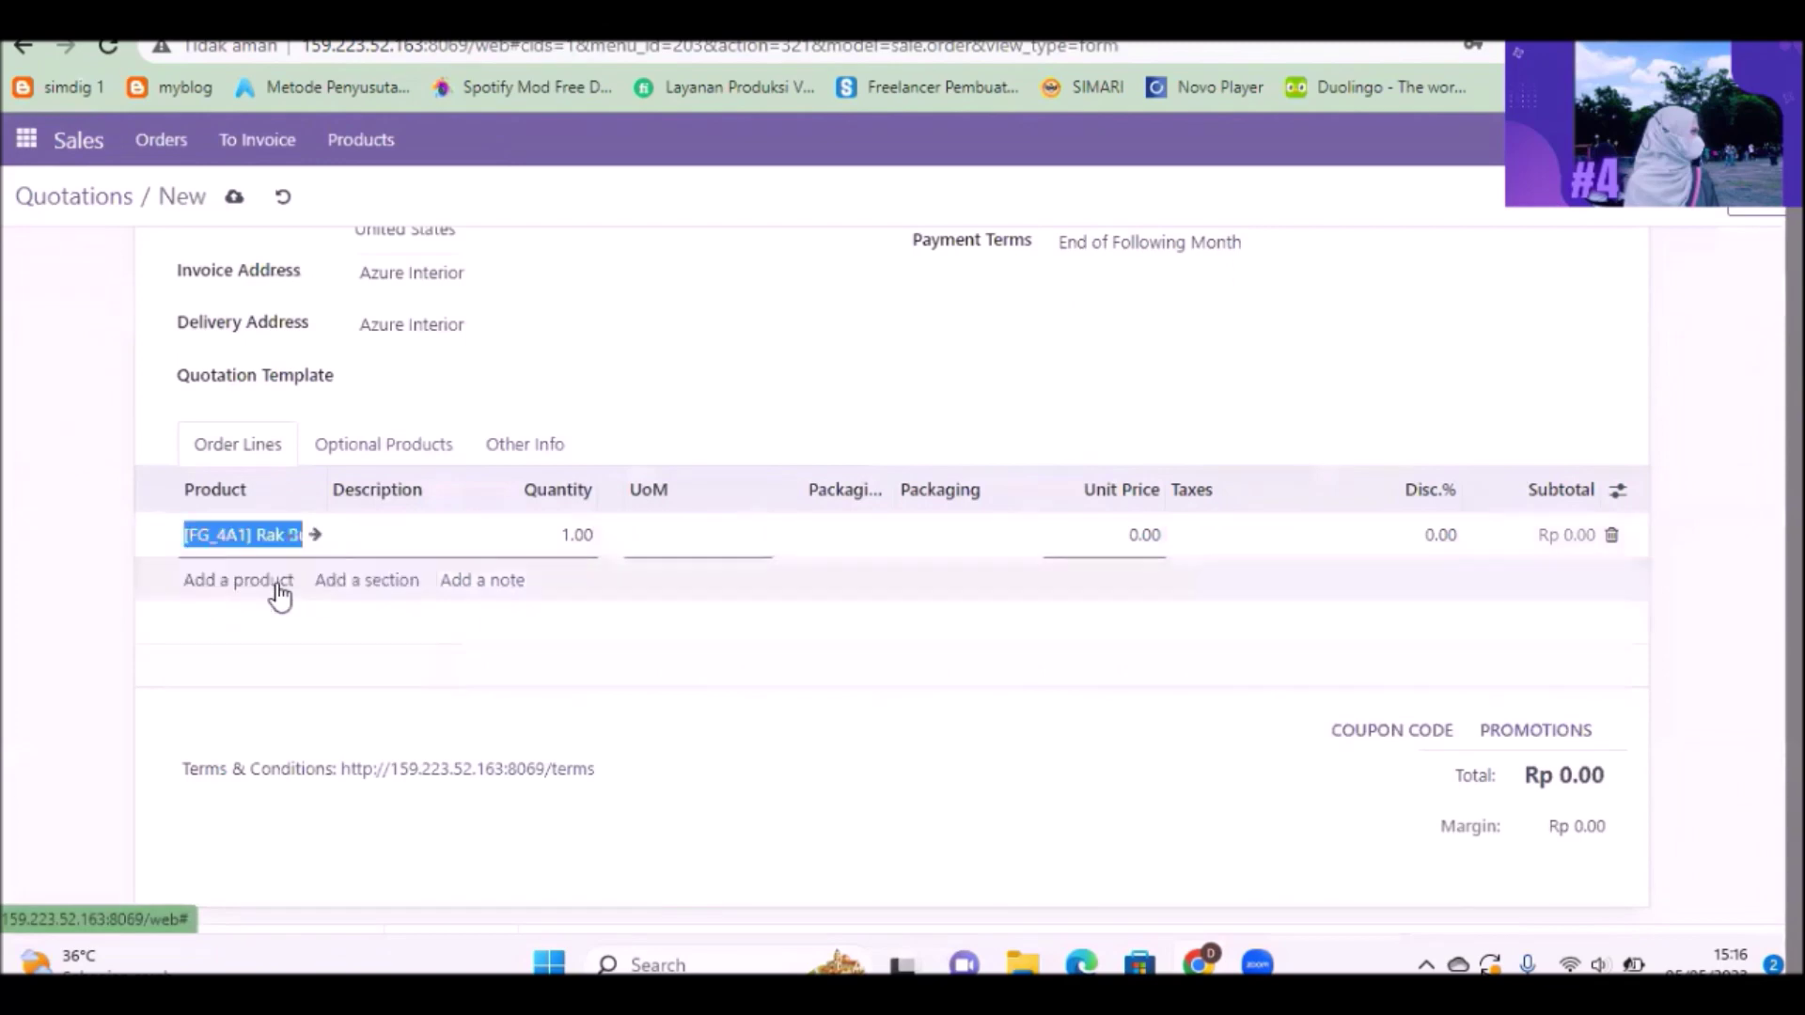
click(263, 609)
text(guci)
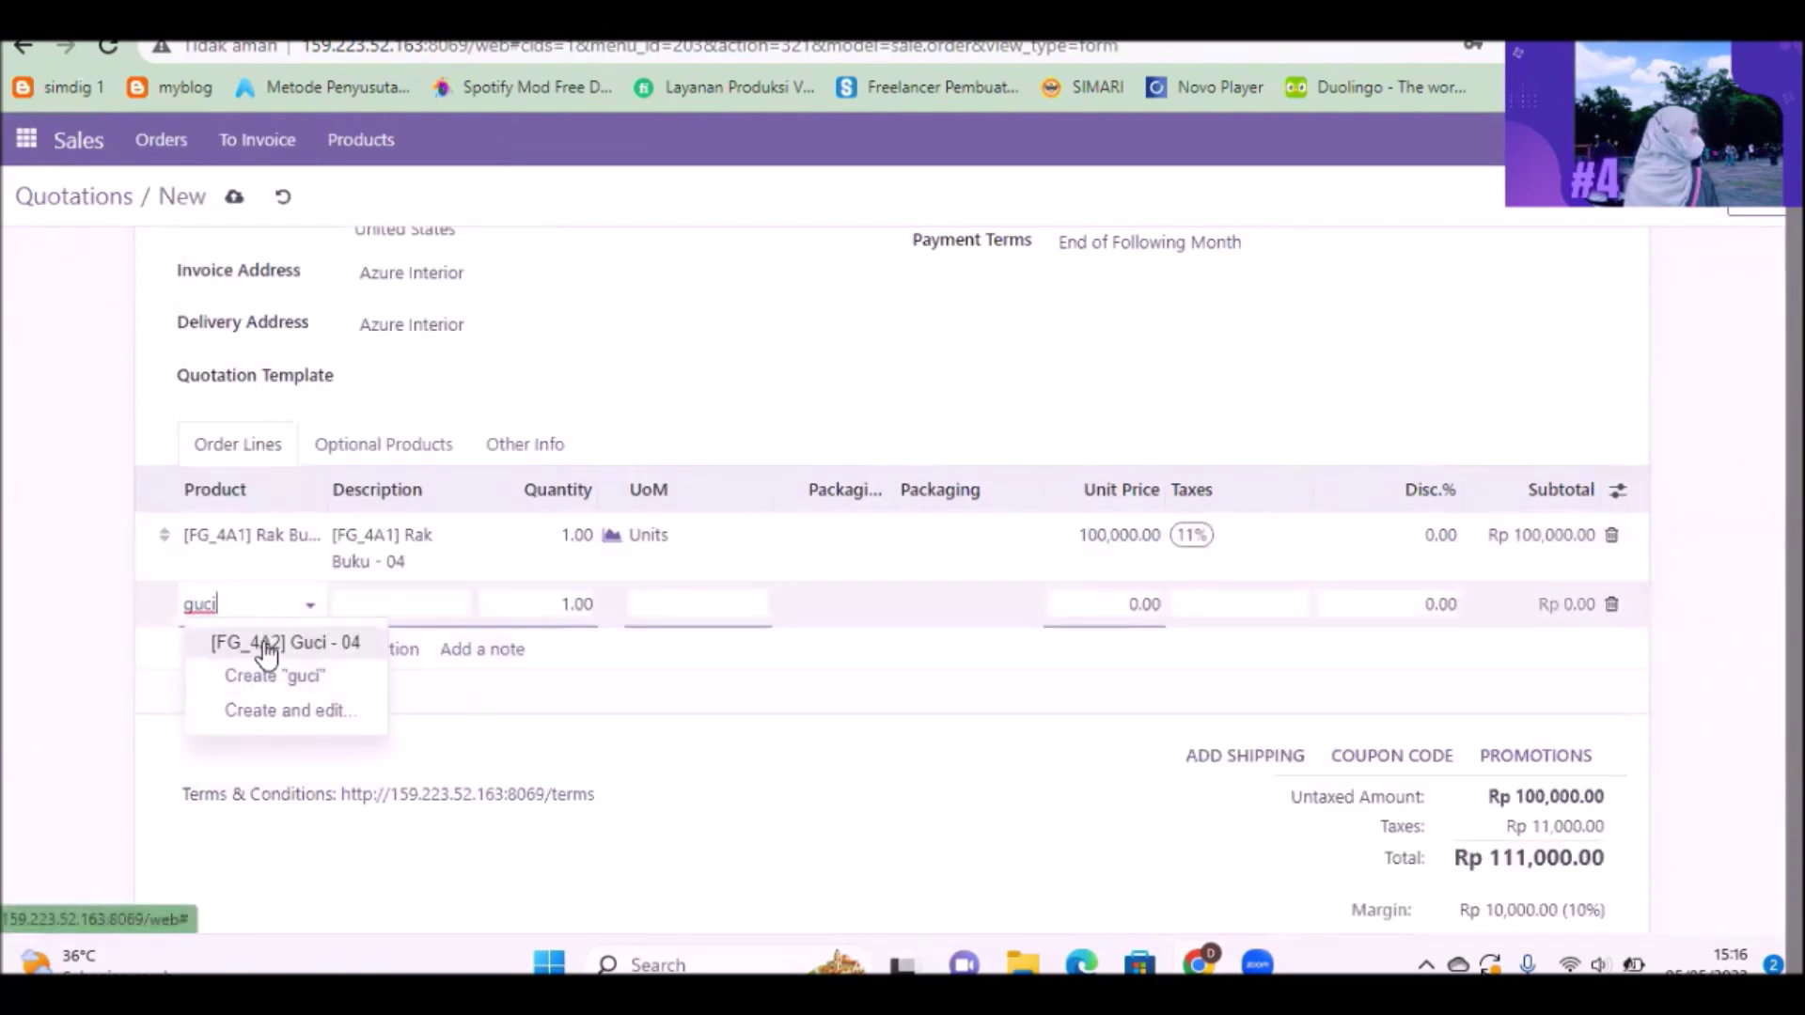
click(266, 642)
scroll(266, 645, up, 1)
scroll(1306, 455, up, 1)
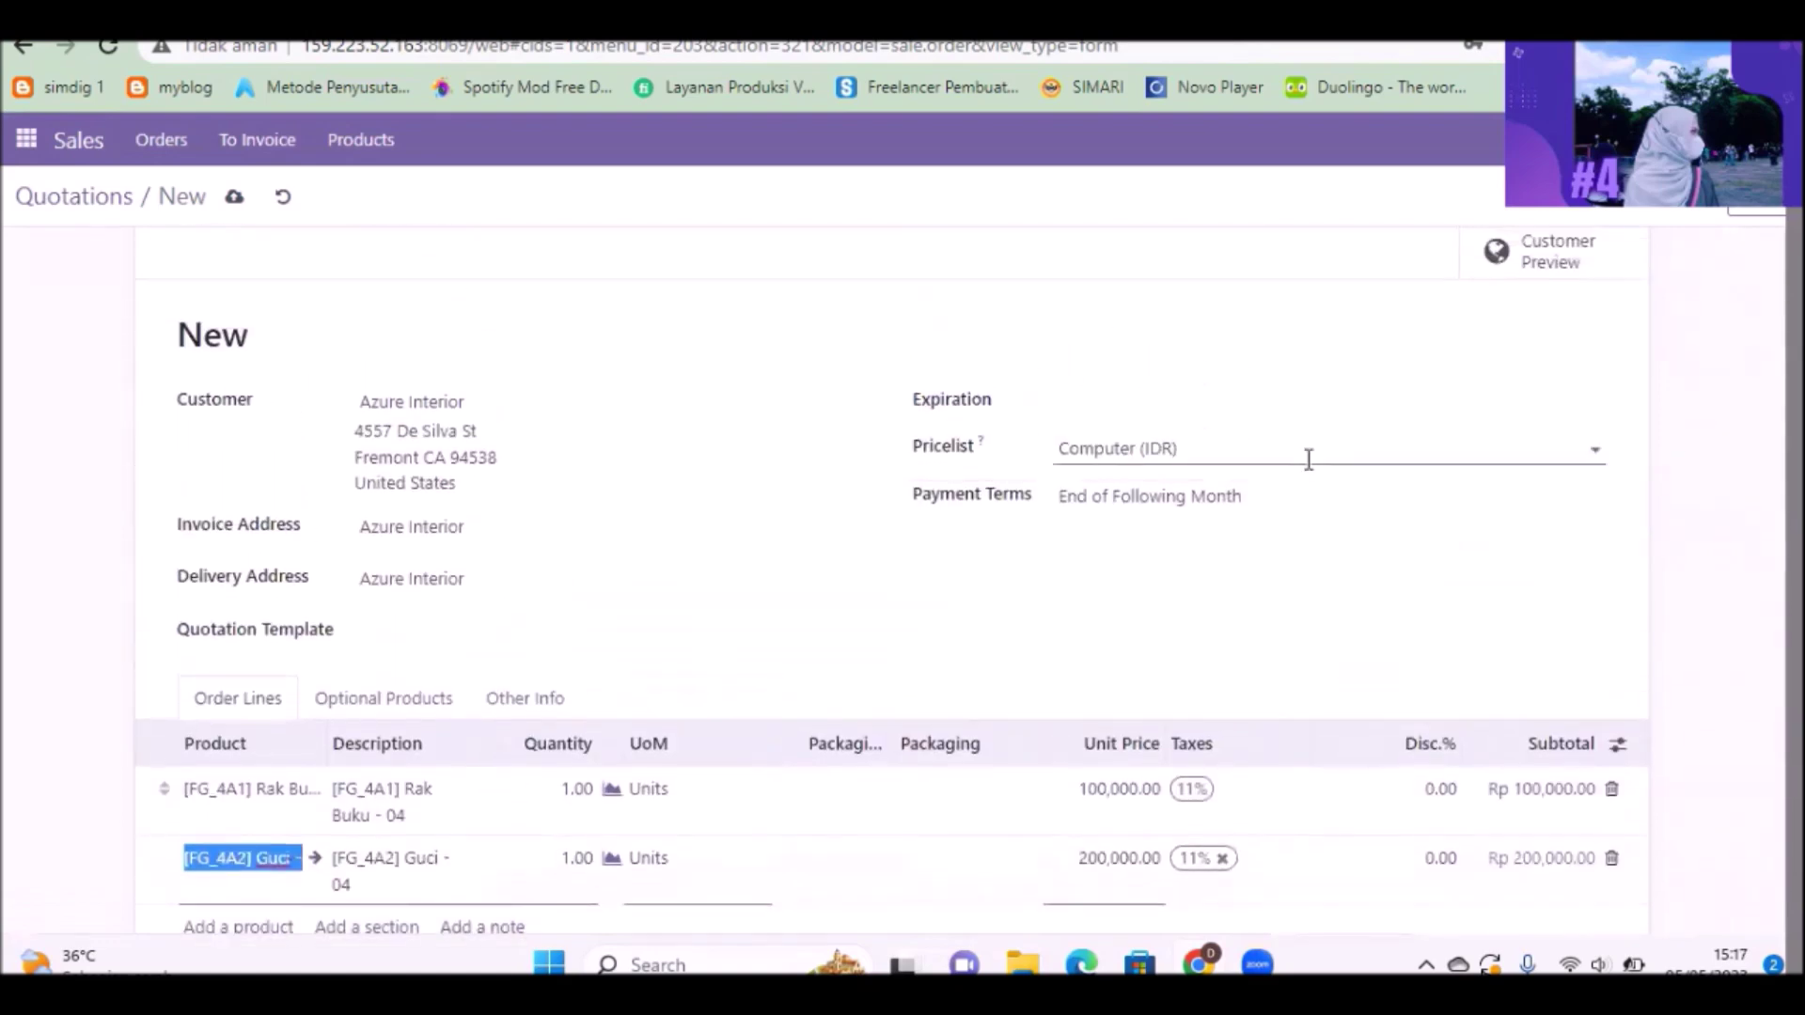
Step: Set the quotation's expiration date to 05/30/2023 and confirm it as a sales order
click(1153, 406)
click(1208, 783)
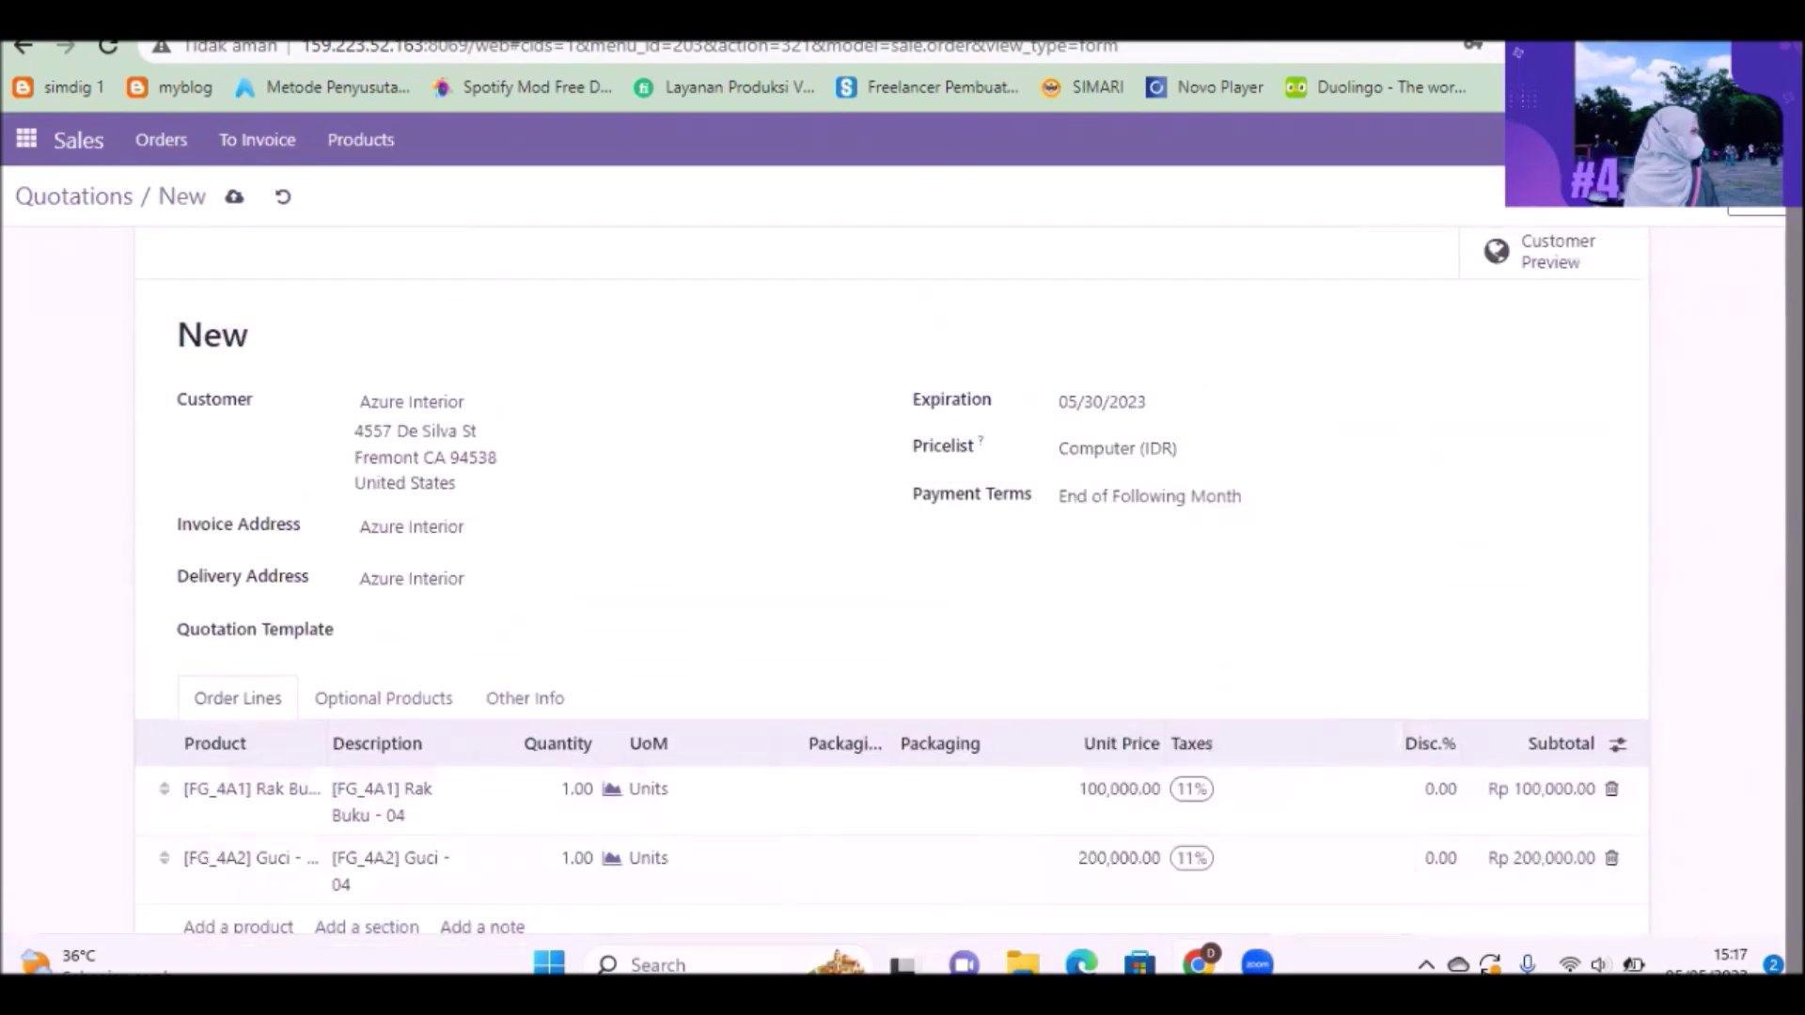
scroll(893, 581, down, 5)
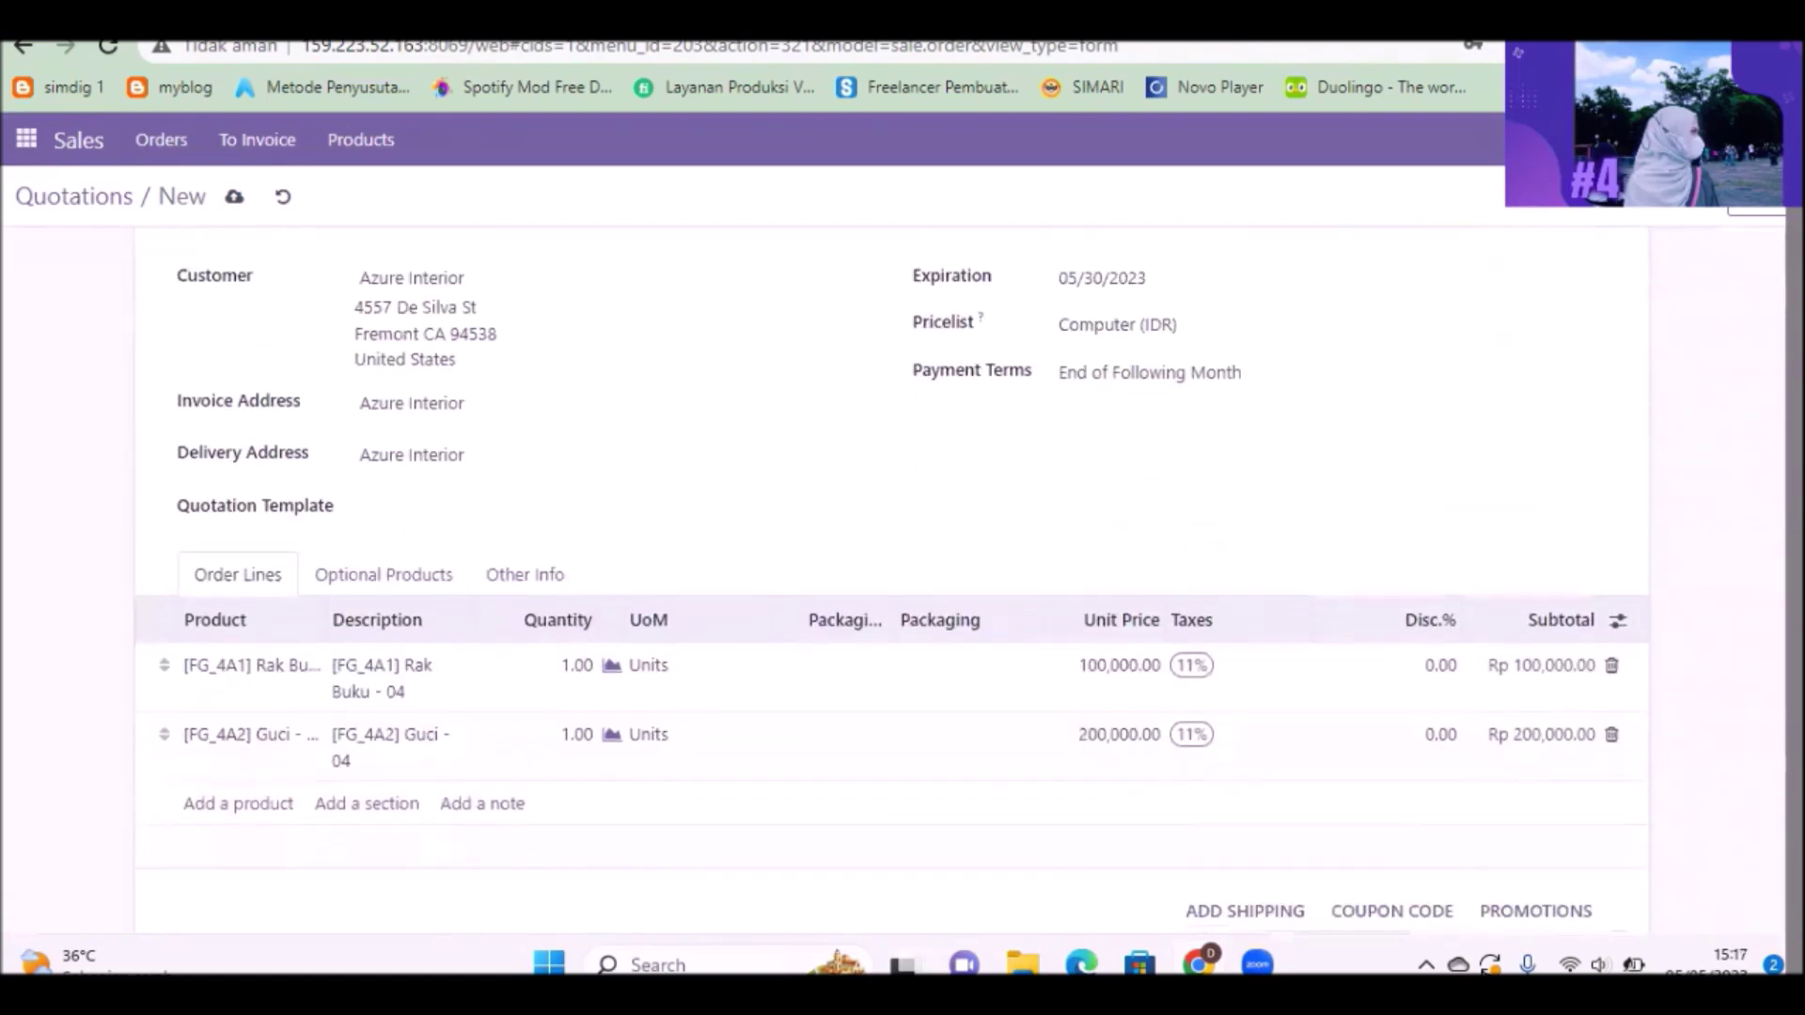
scroll(273, 280, up, 5)
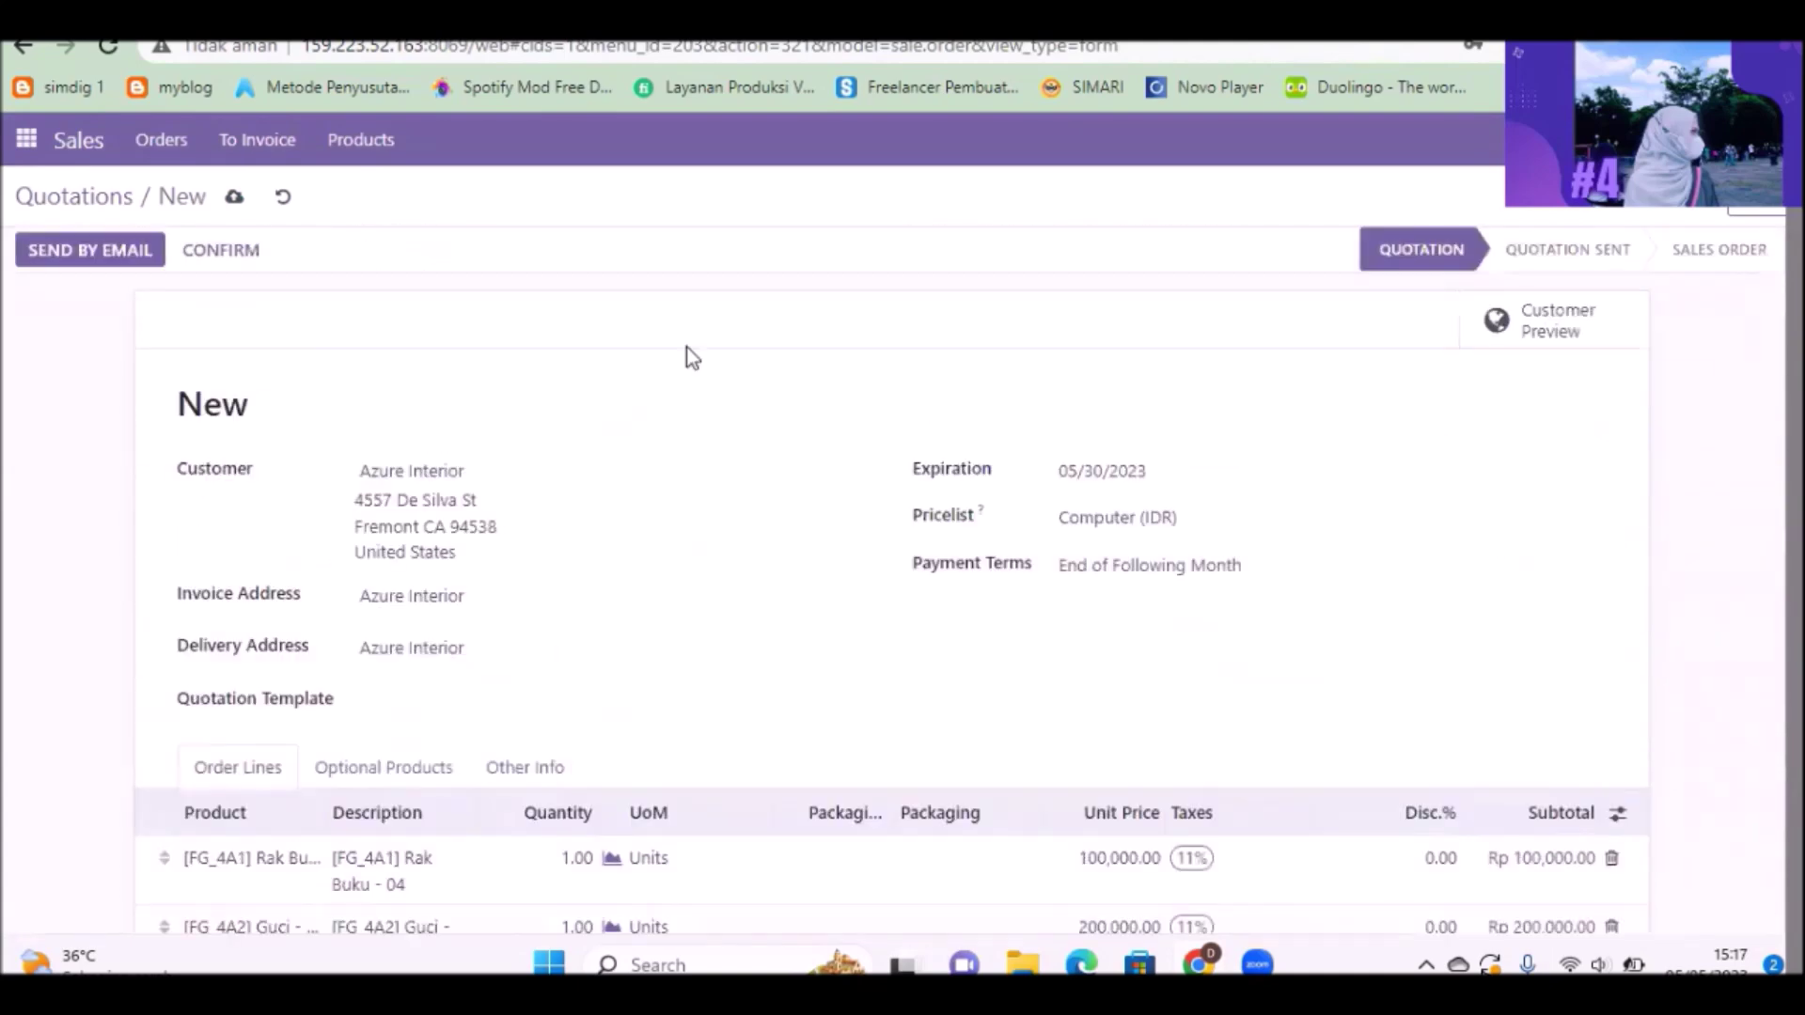
click(230, 262)
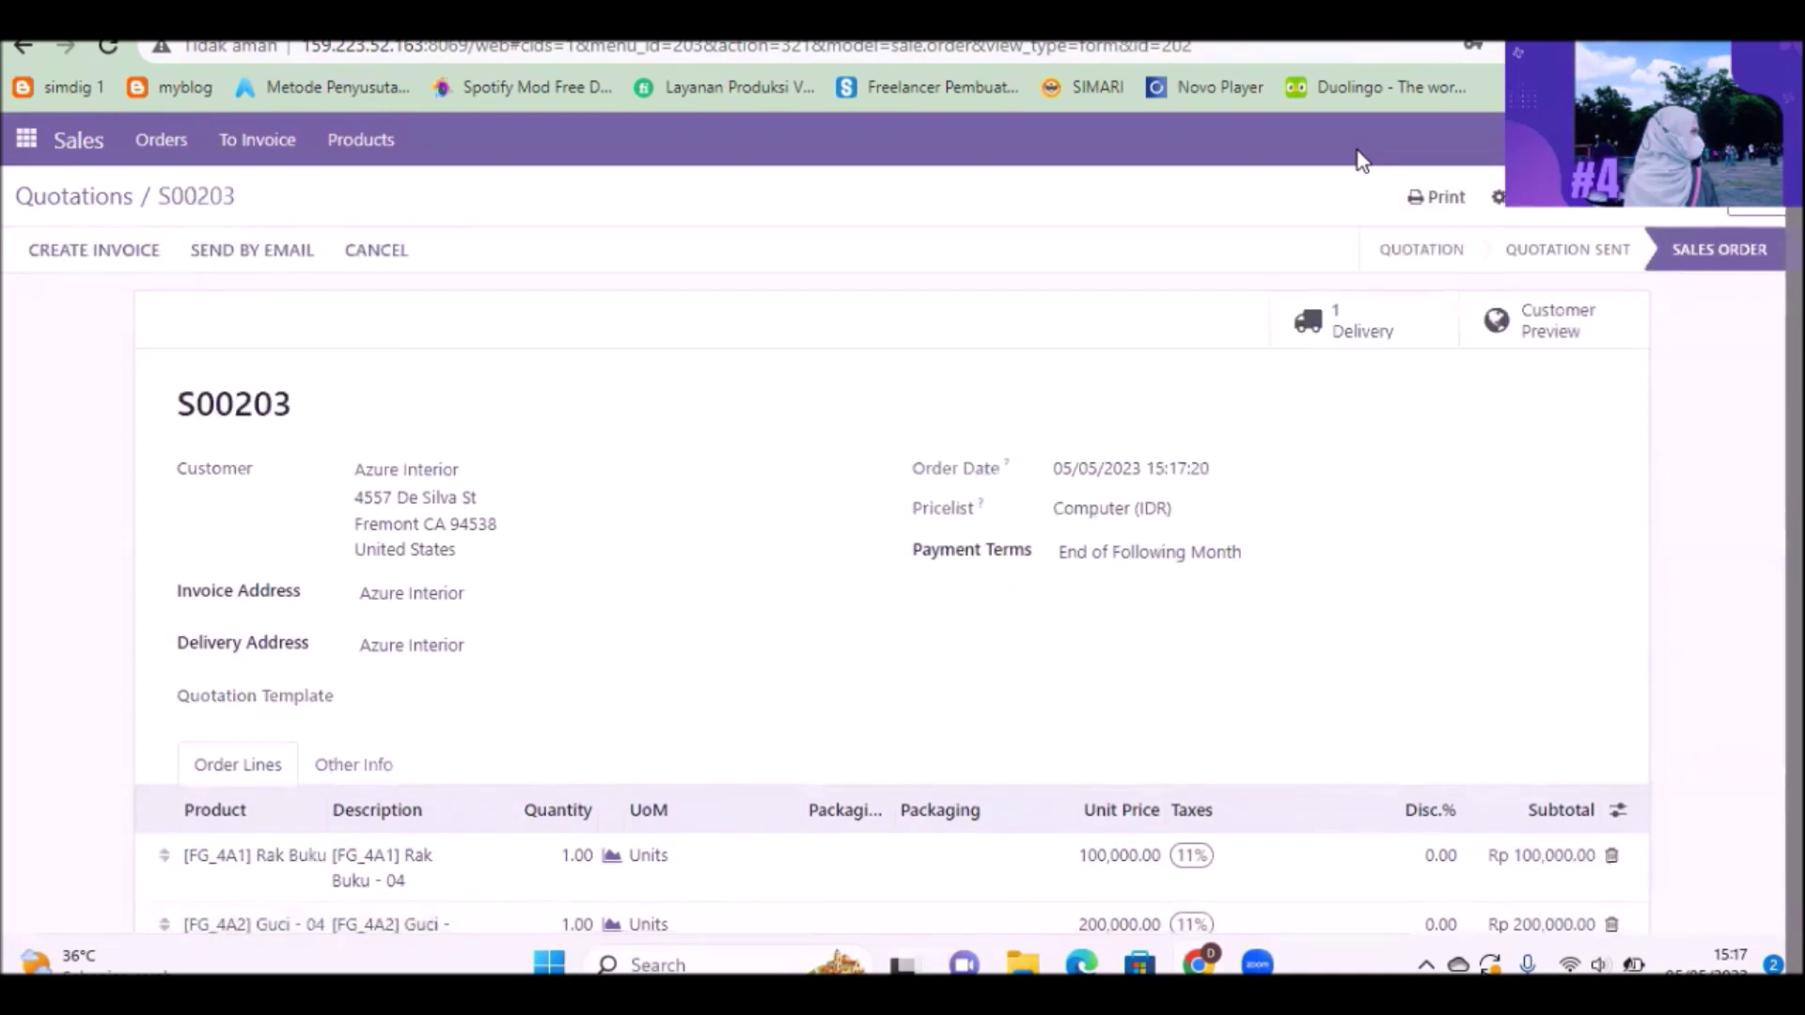
Step: Set quantities on delivery WH/OUT/00150, validate it, and return to order S00203
click(1391, 346)
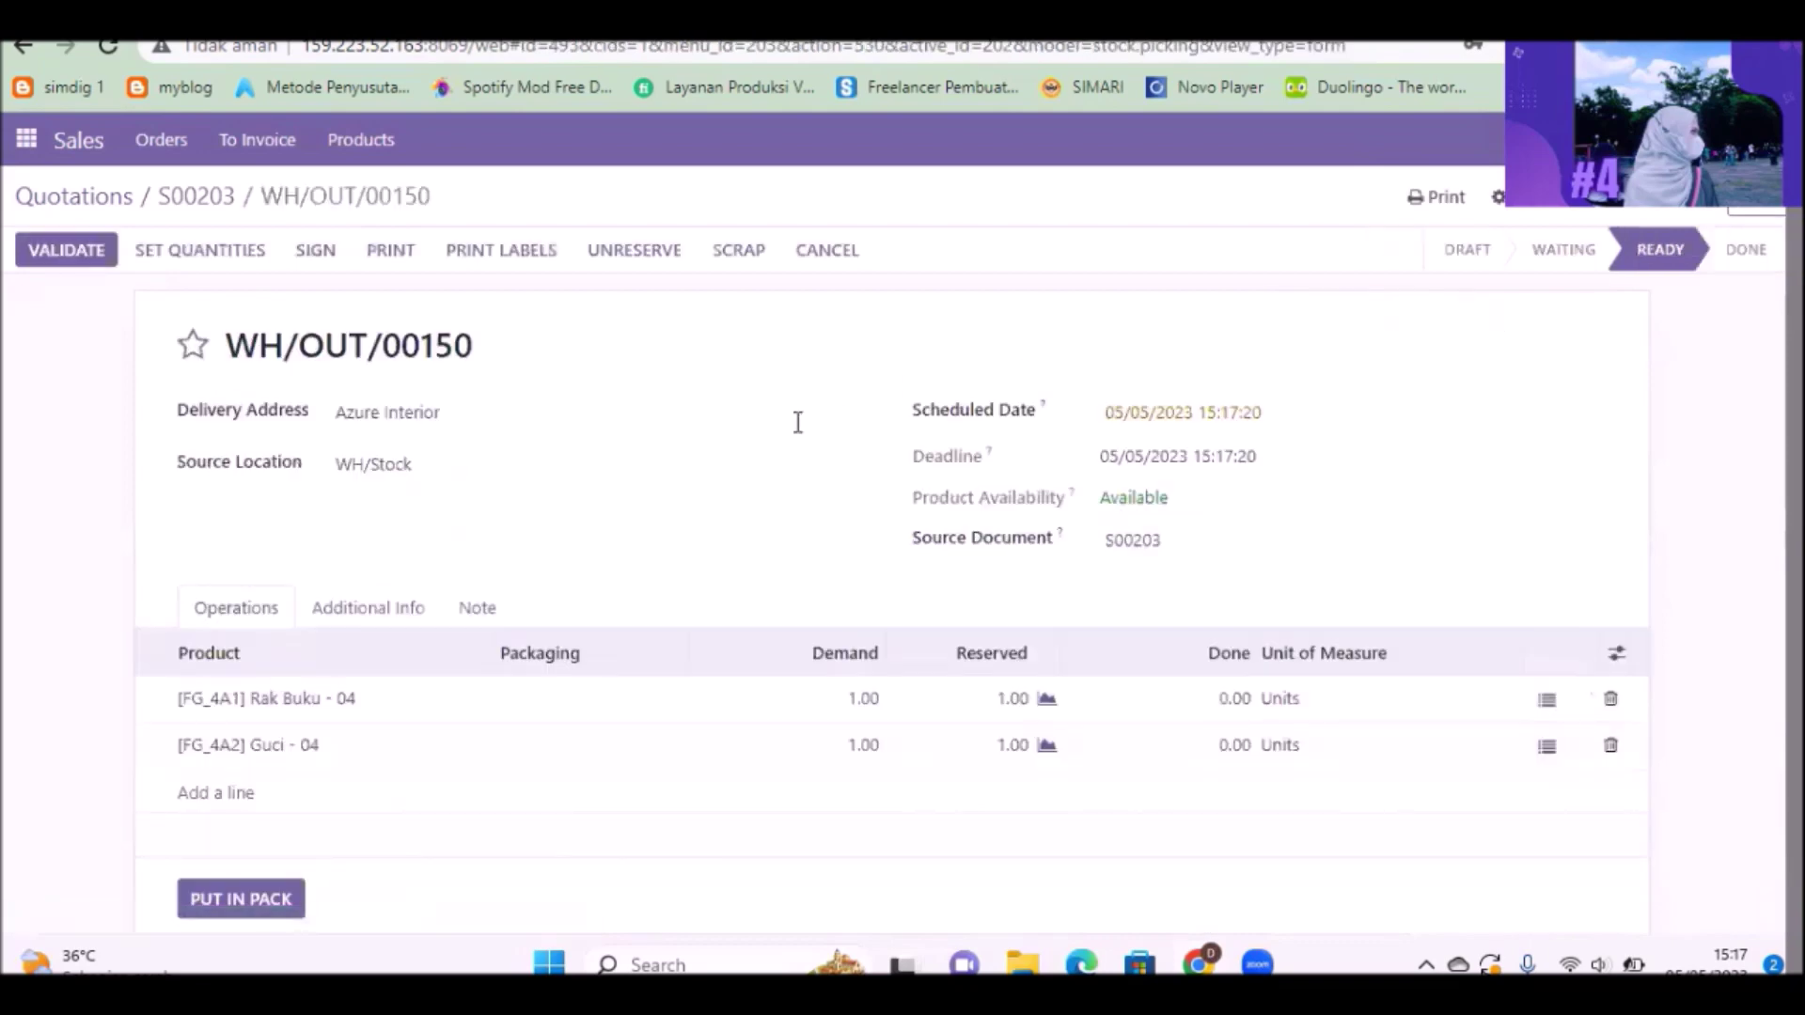
click(215, 256)
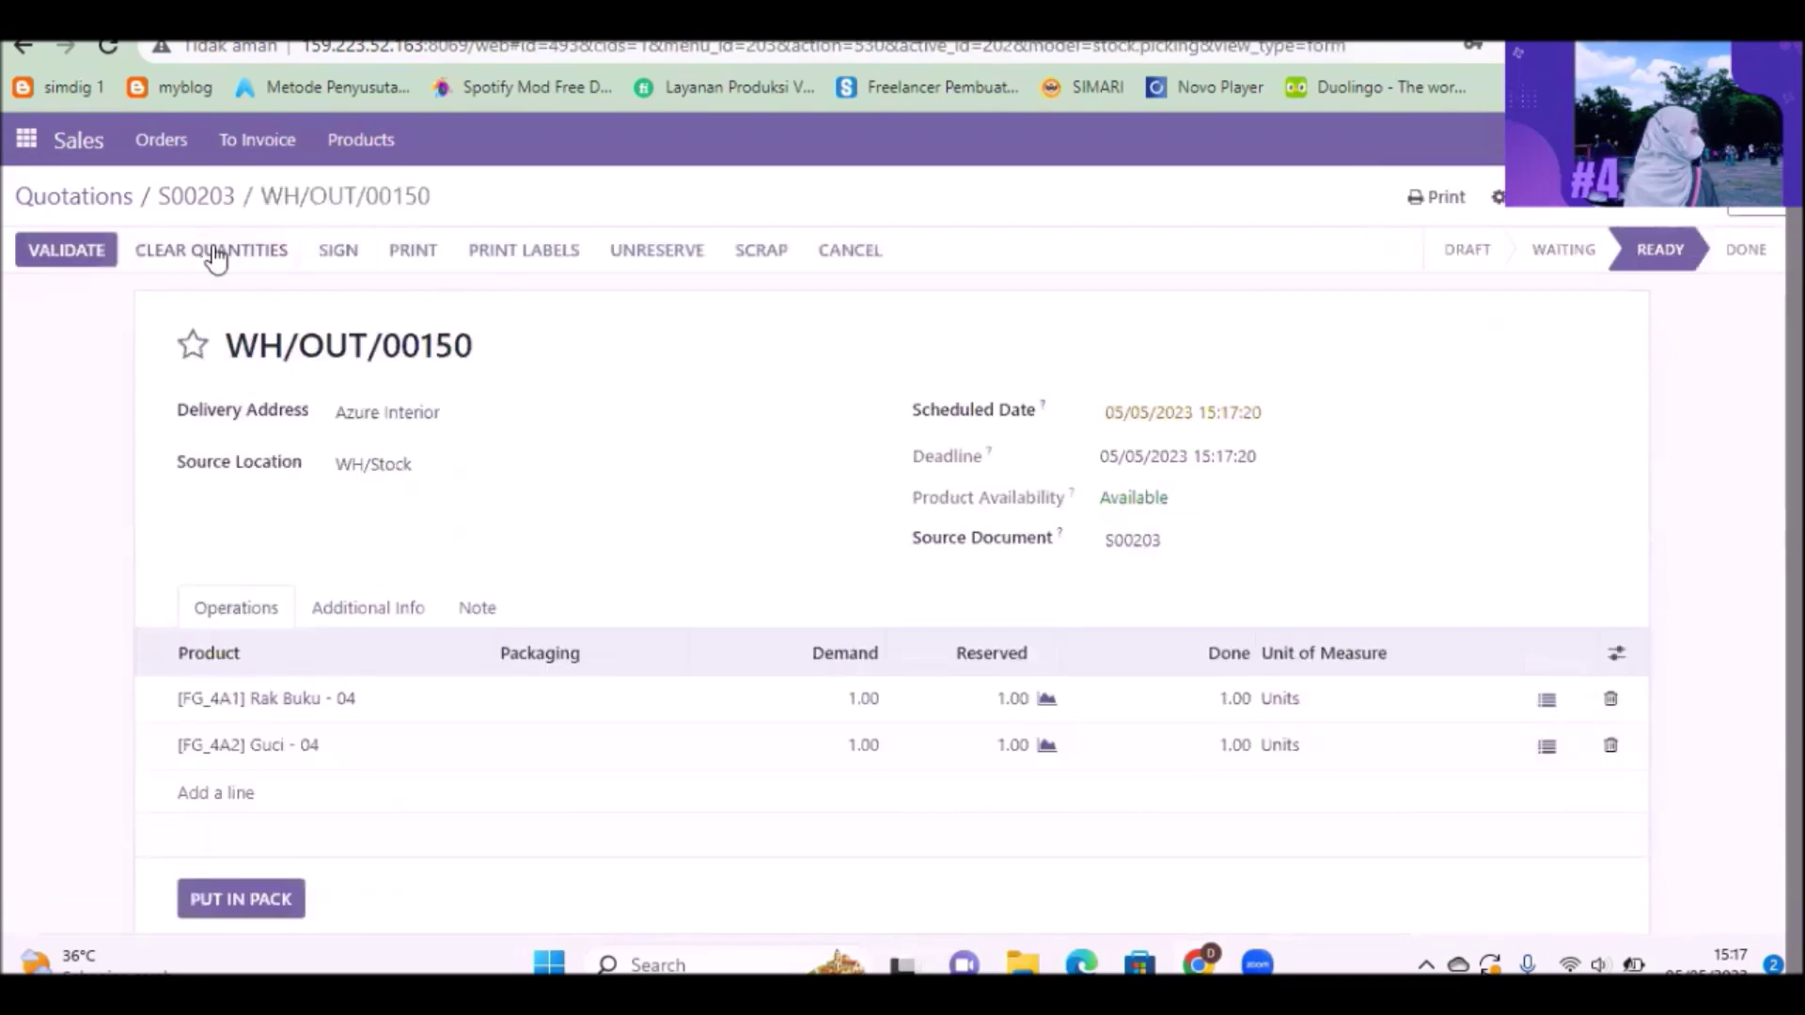
click(67, 266)
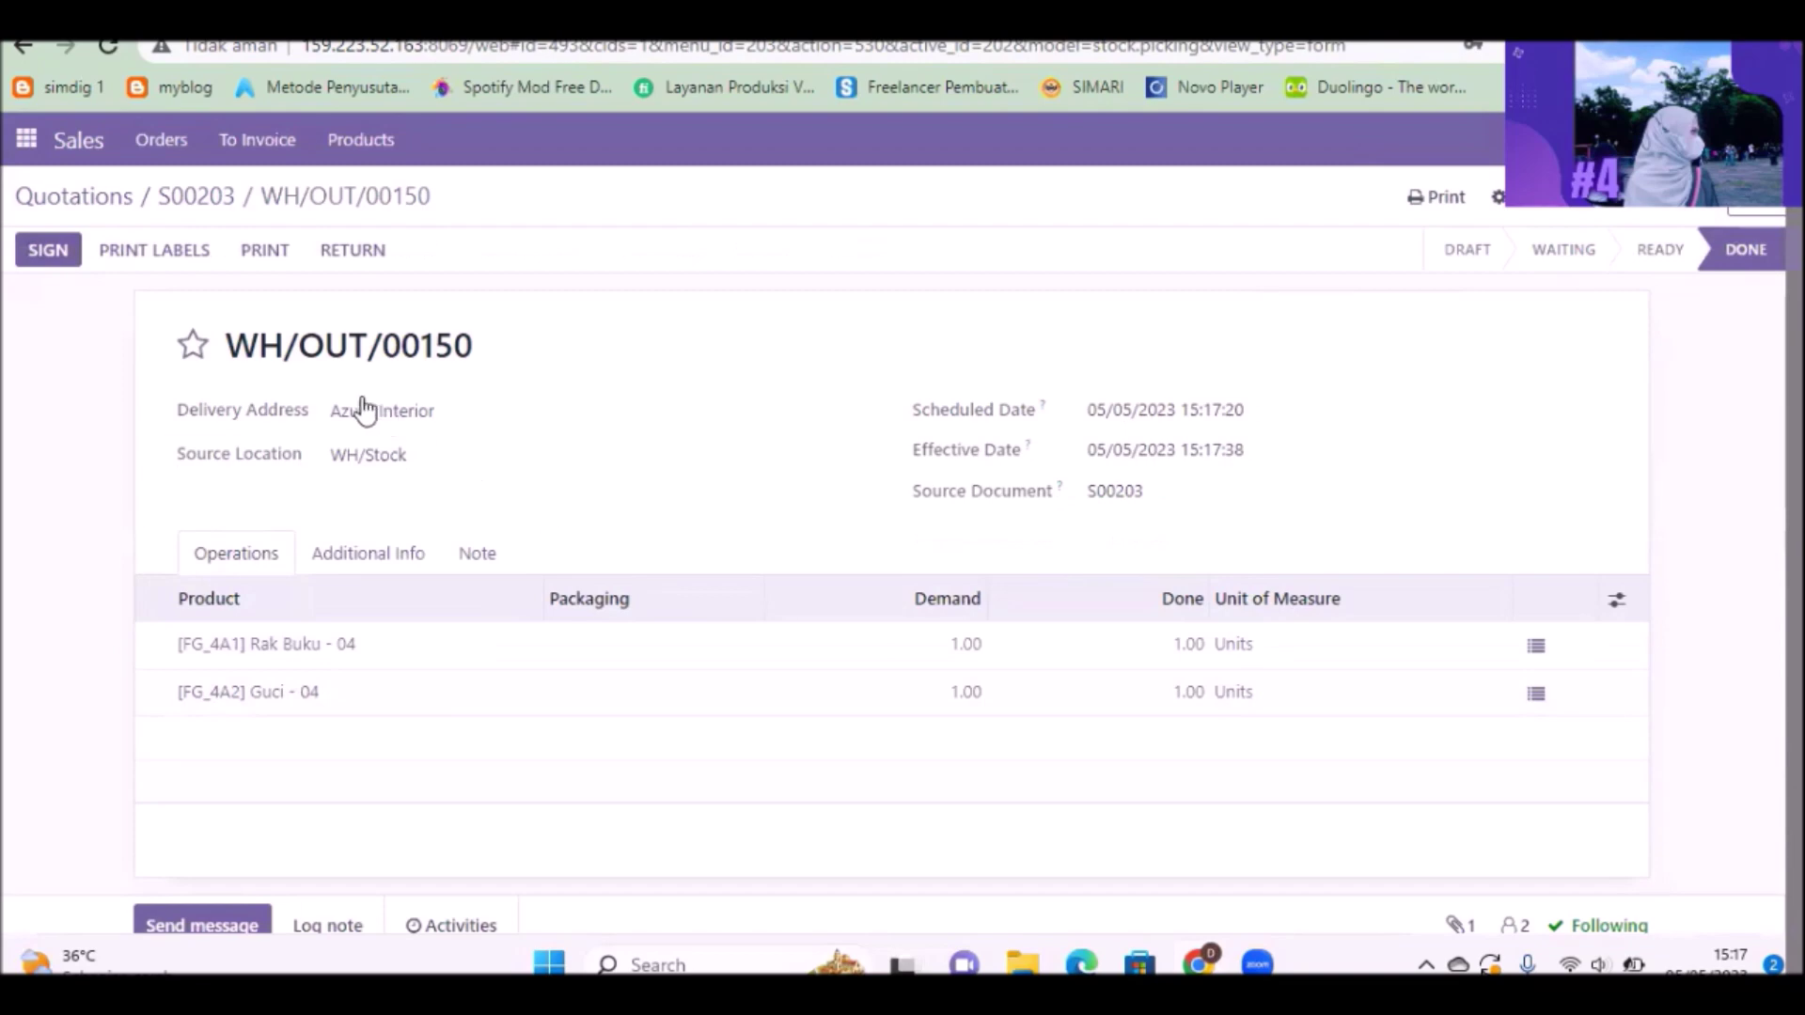
click(194, 216)
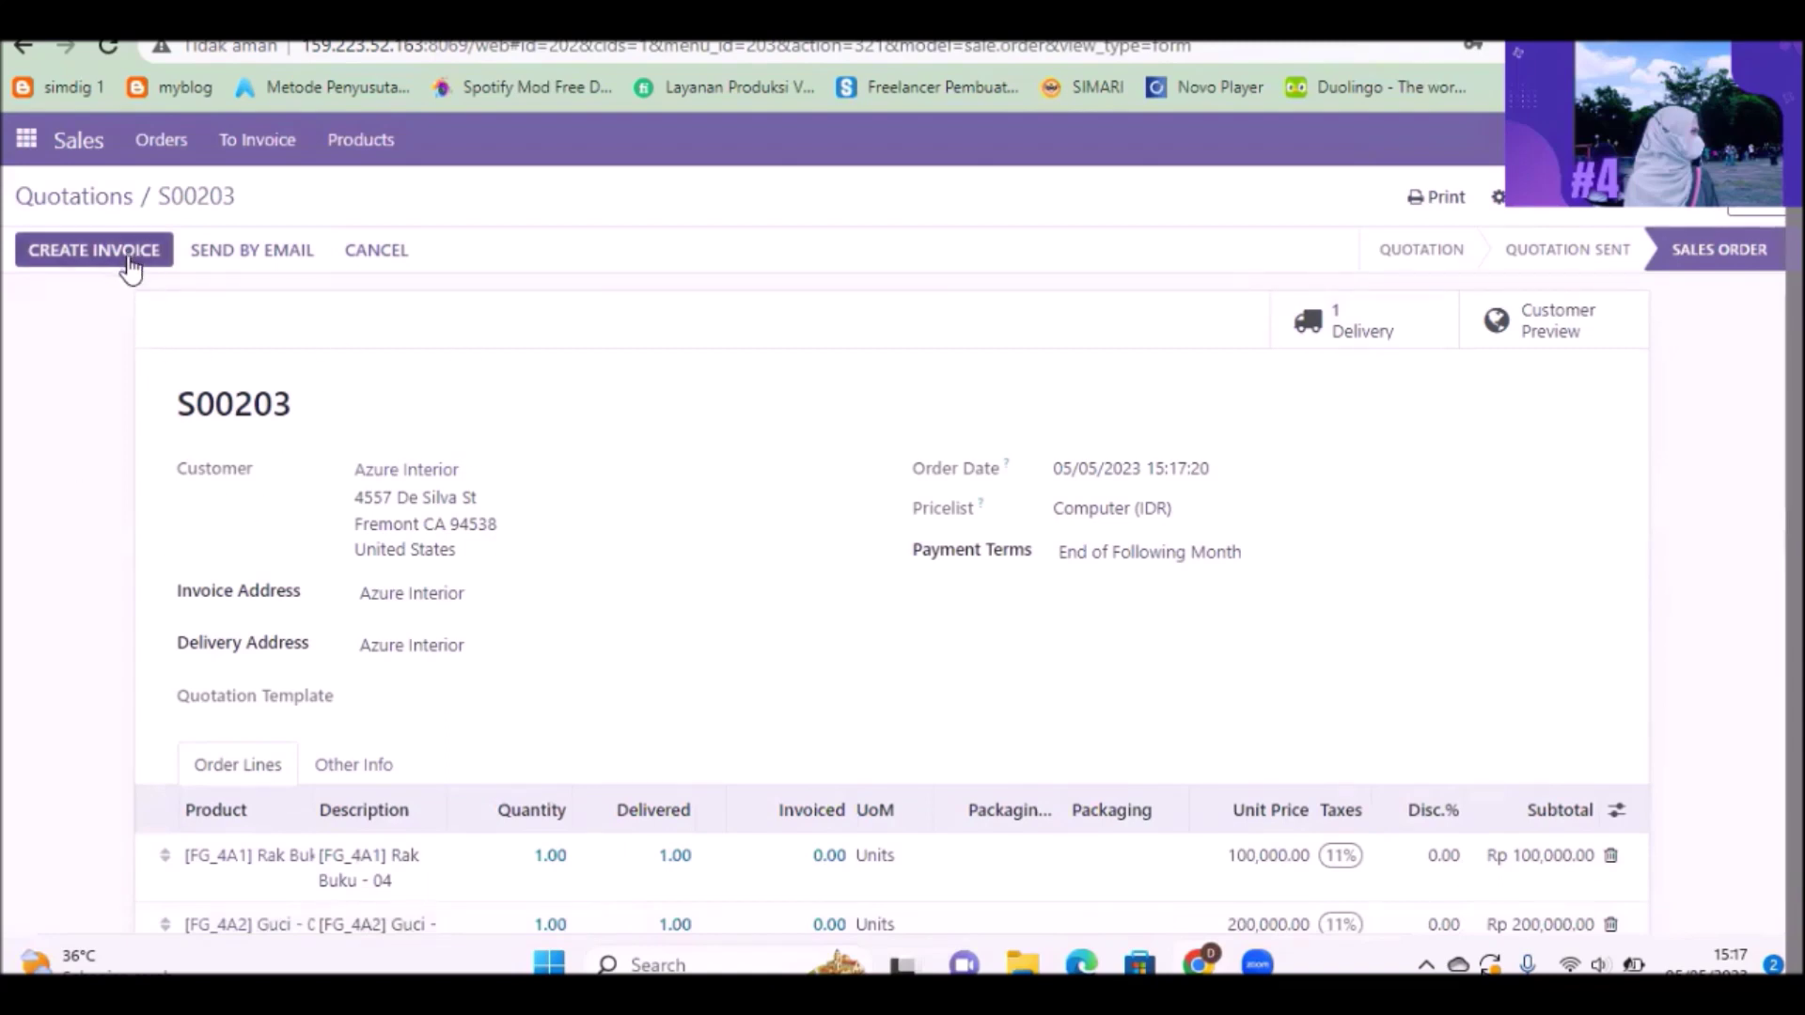
Step: Create a regular draft invoice for S00203, then go to Discuss and begin attaching a file
click(129, 266)
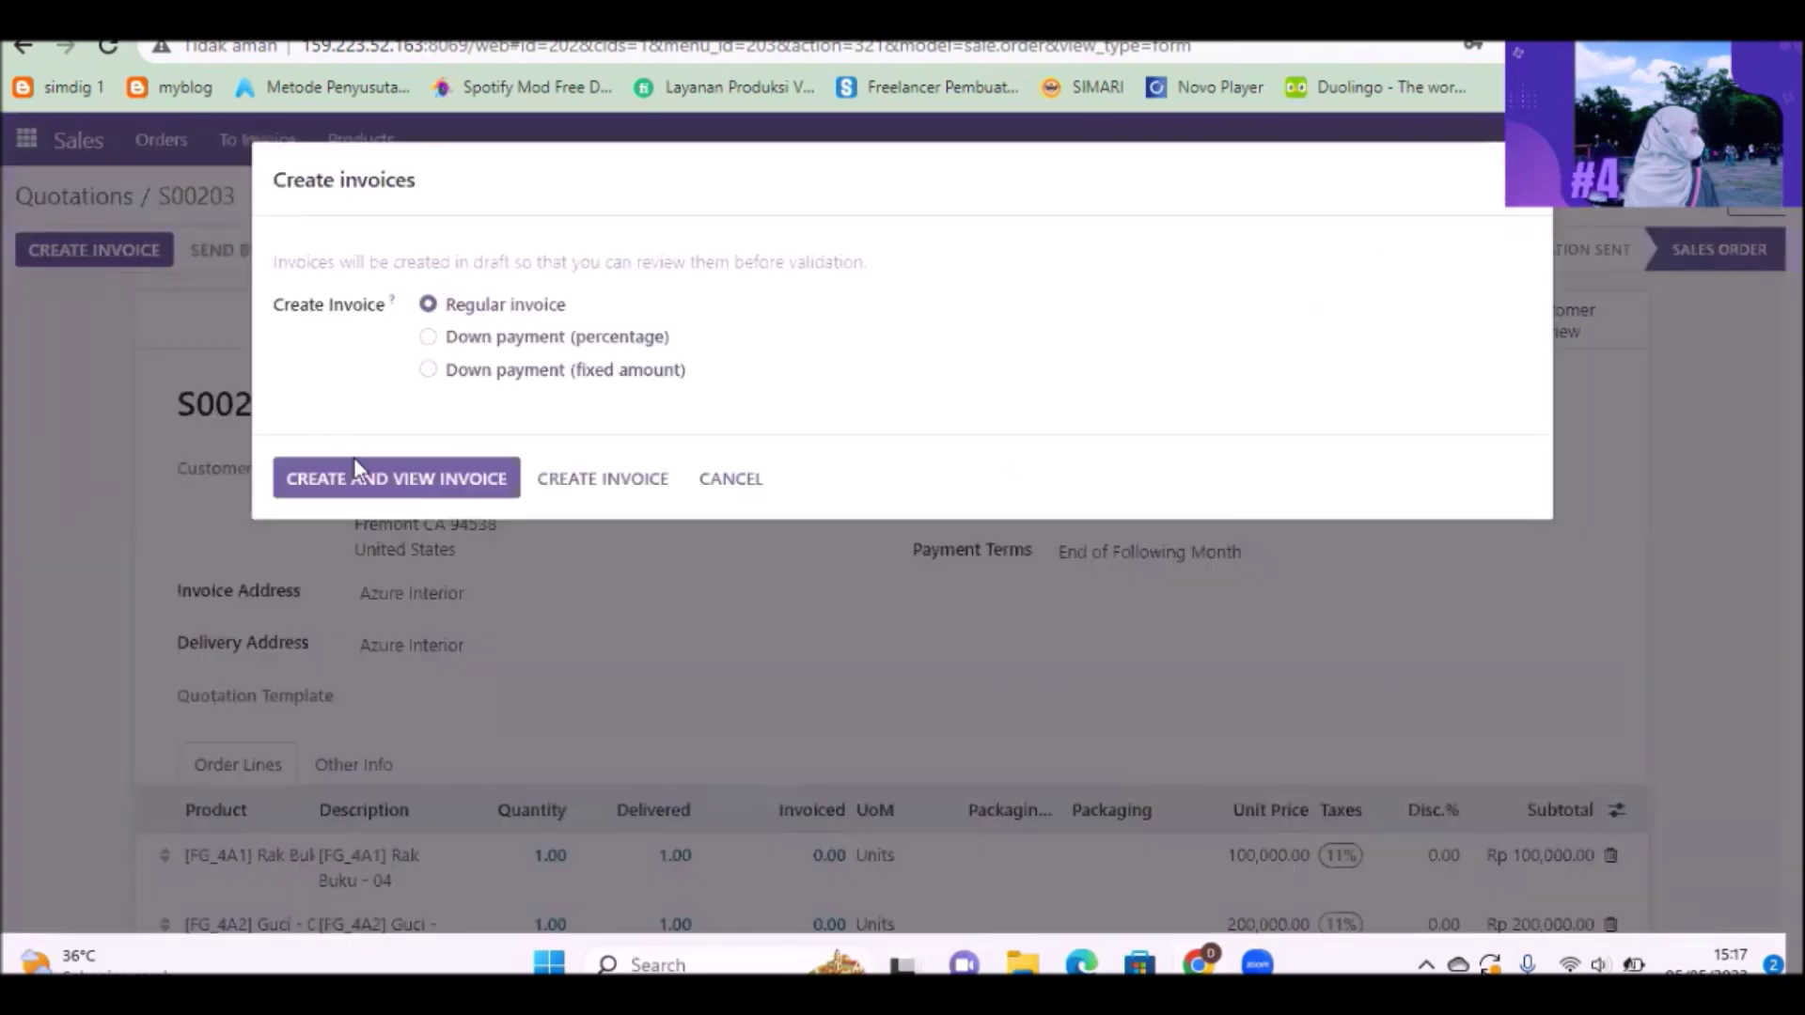
click(365, 482)
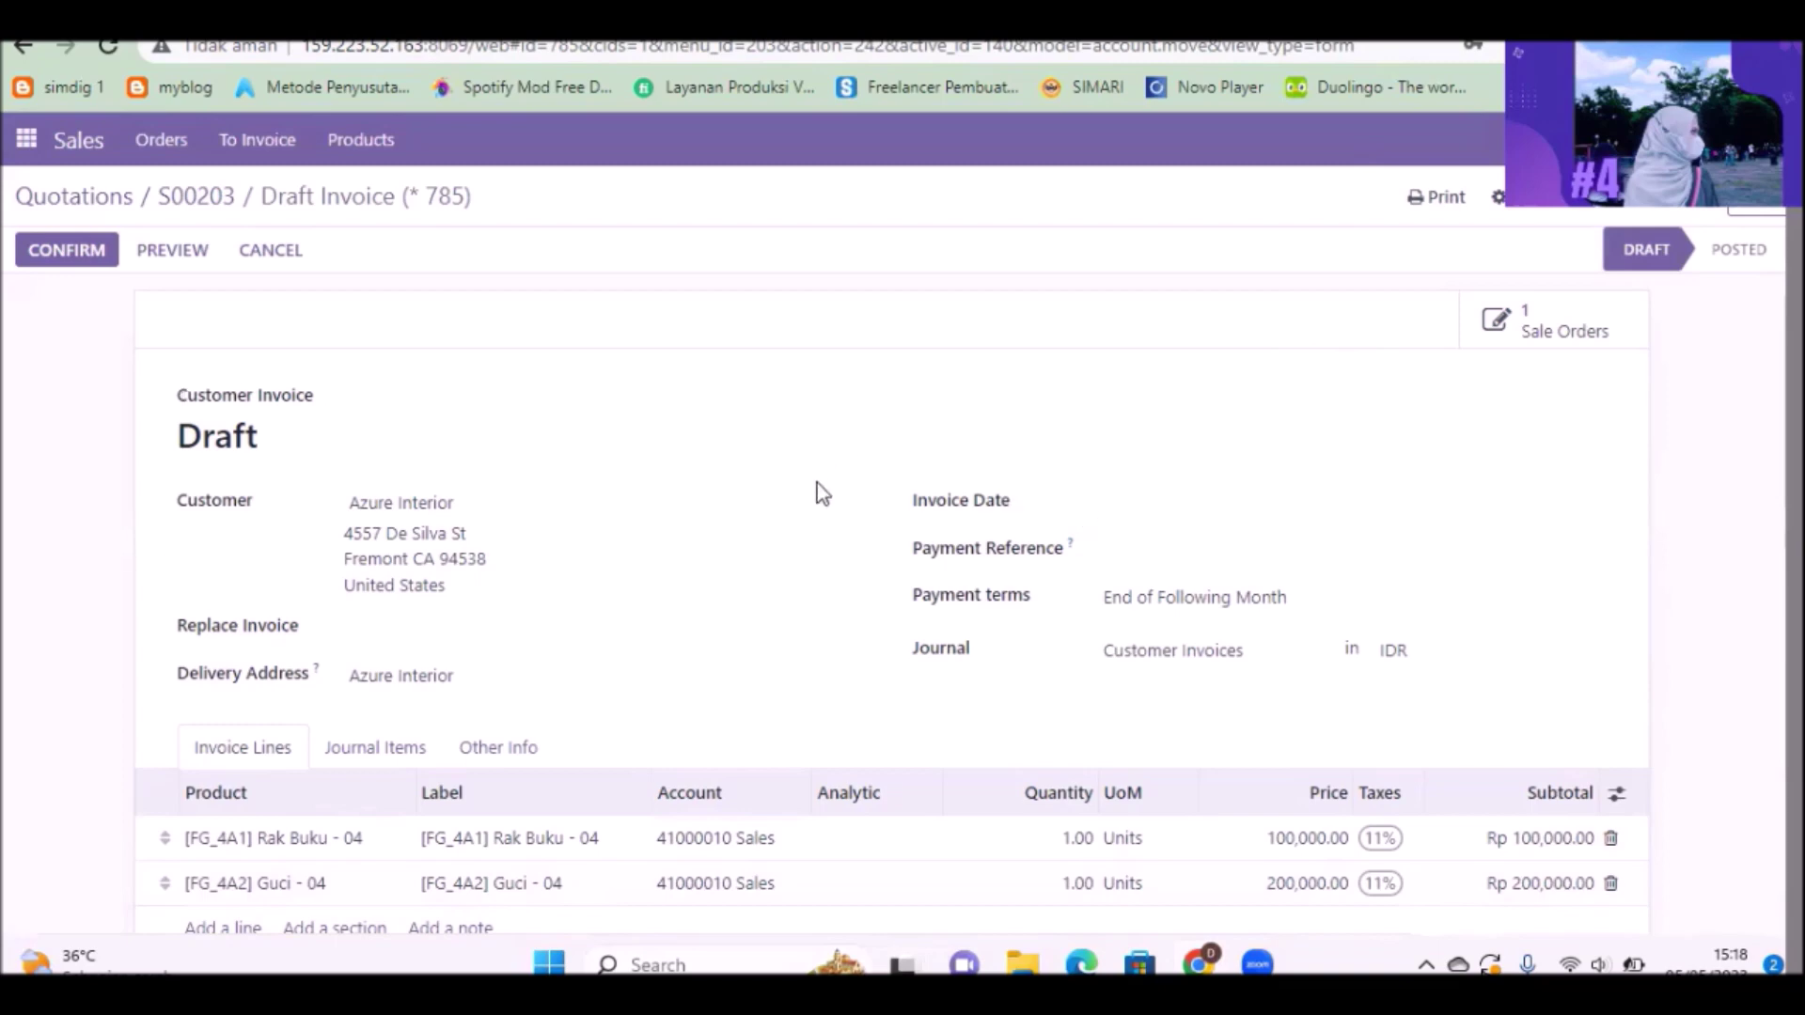
click(24, 146)
click(32, 186)
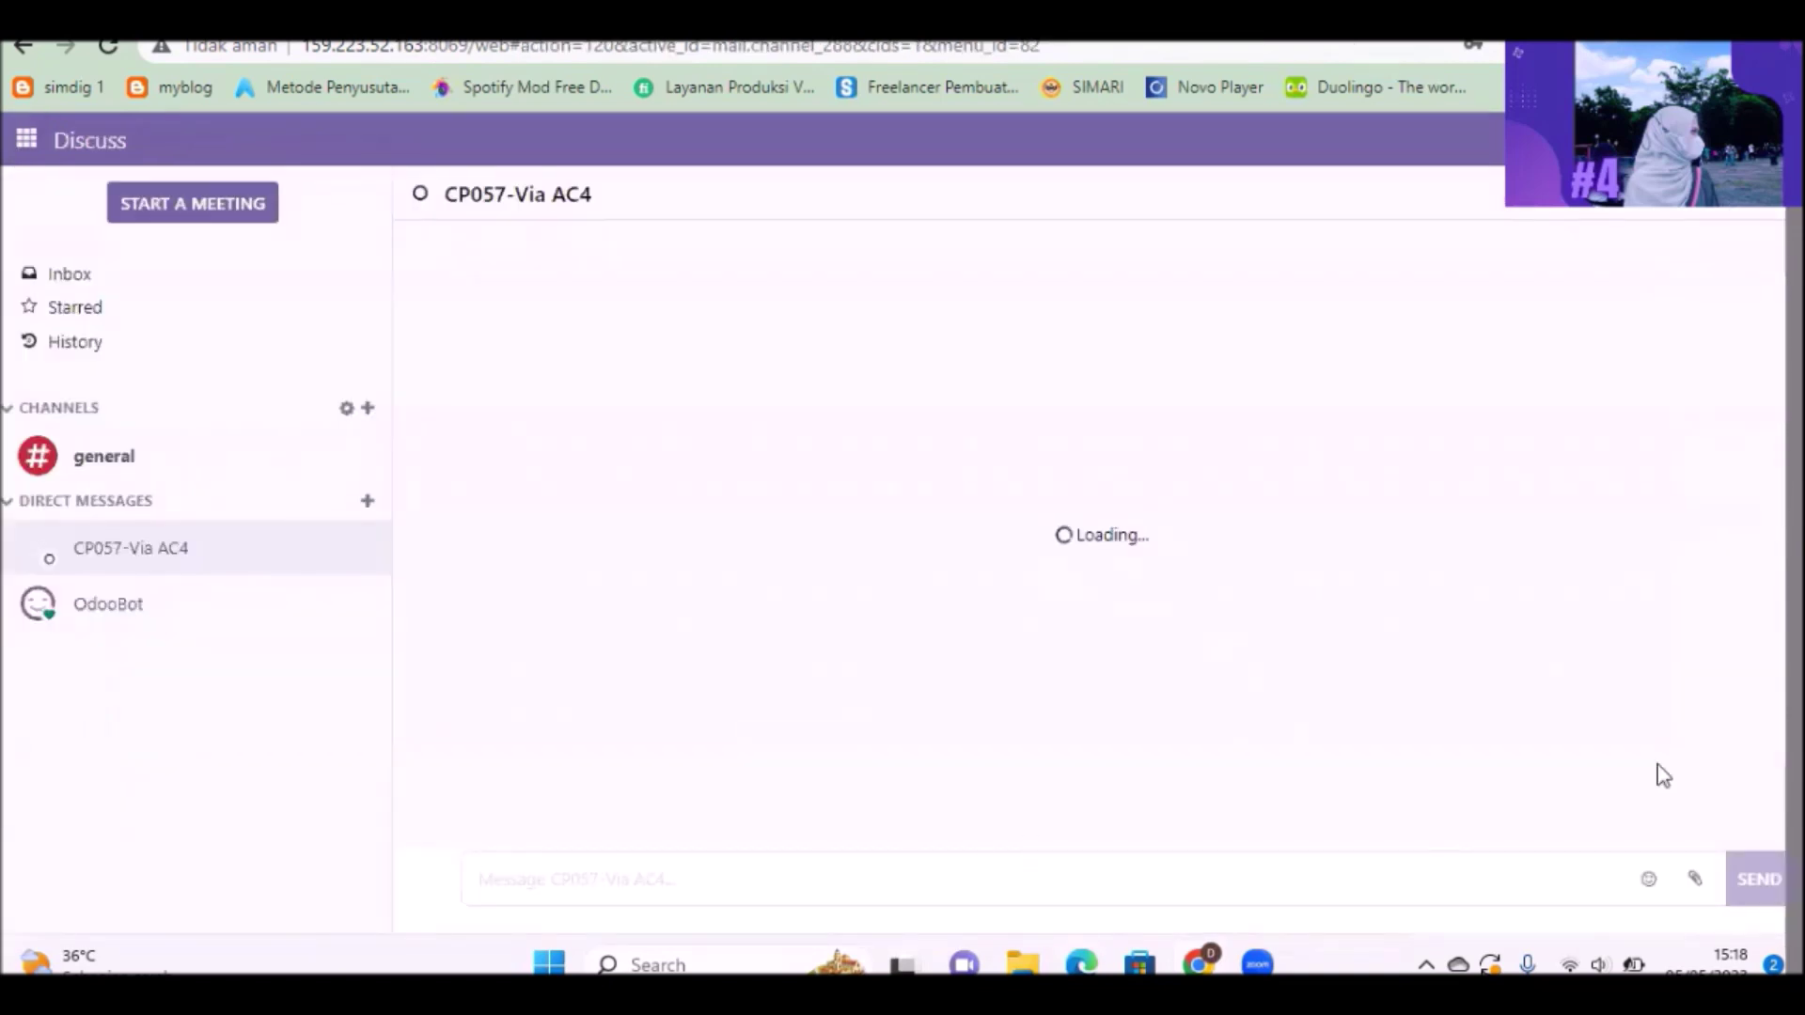
click(1694, 879)
Step: Attach Draft Invoice (_ 785).pdf with a message asking to check payment for this sale
click(370, 232)
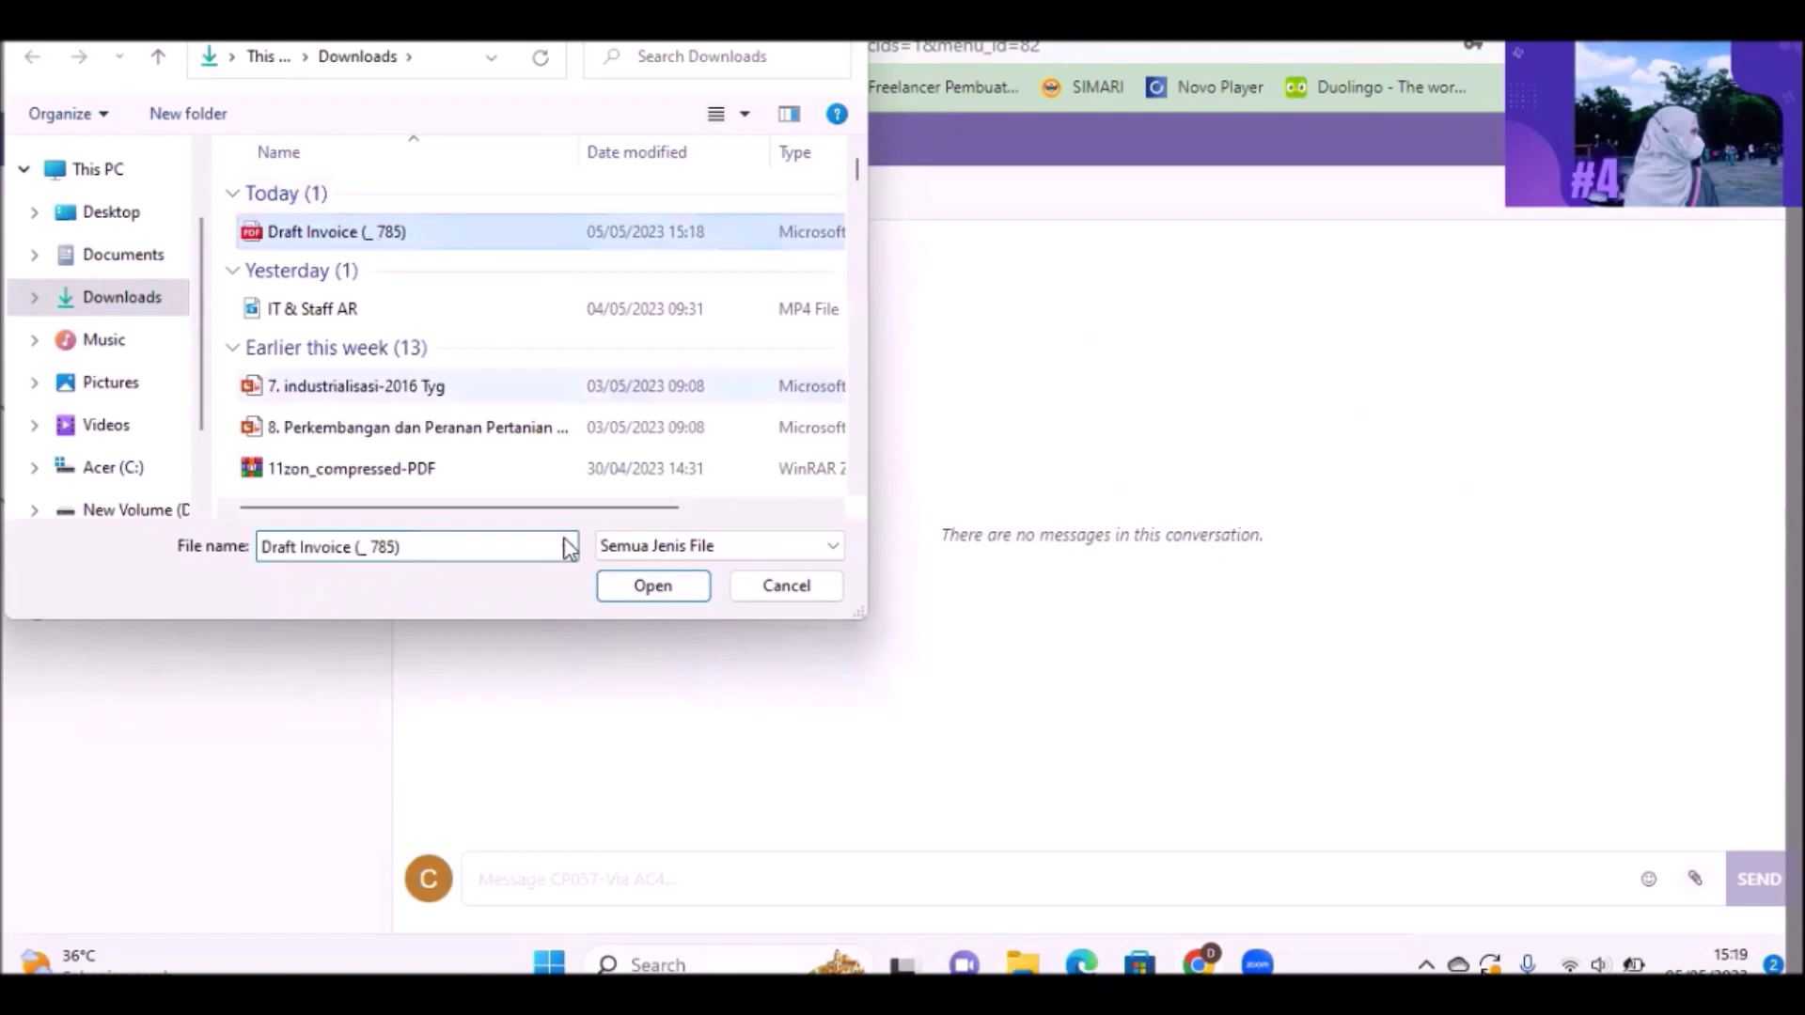
click(624, 591)
text(mohon buatkan)
key(BackSpace)
key(BackSpace)
key(BackSpace)
key(BackSpace)
key(BackSpace)
key(BackSpace)
key(BackSpace)
text(cek pembayaran atas transaksi penjualan berikut)
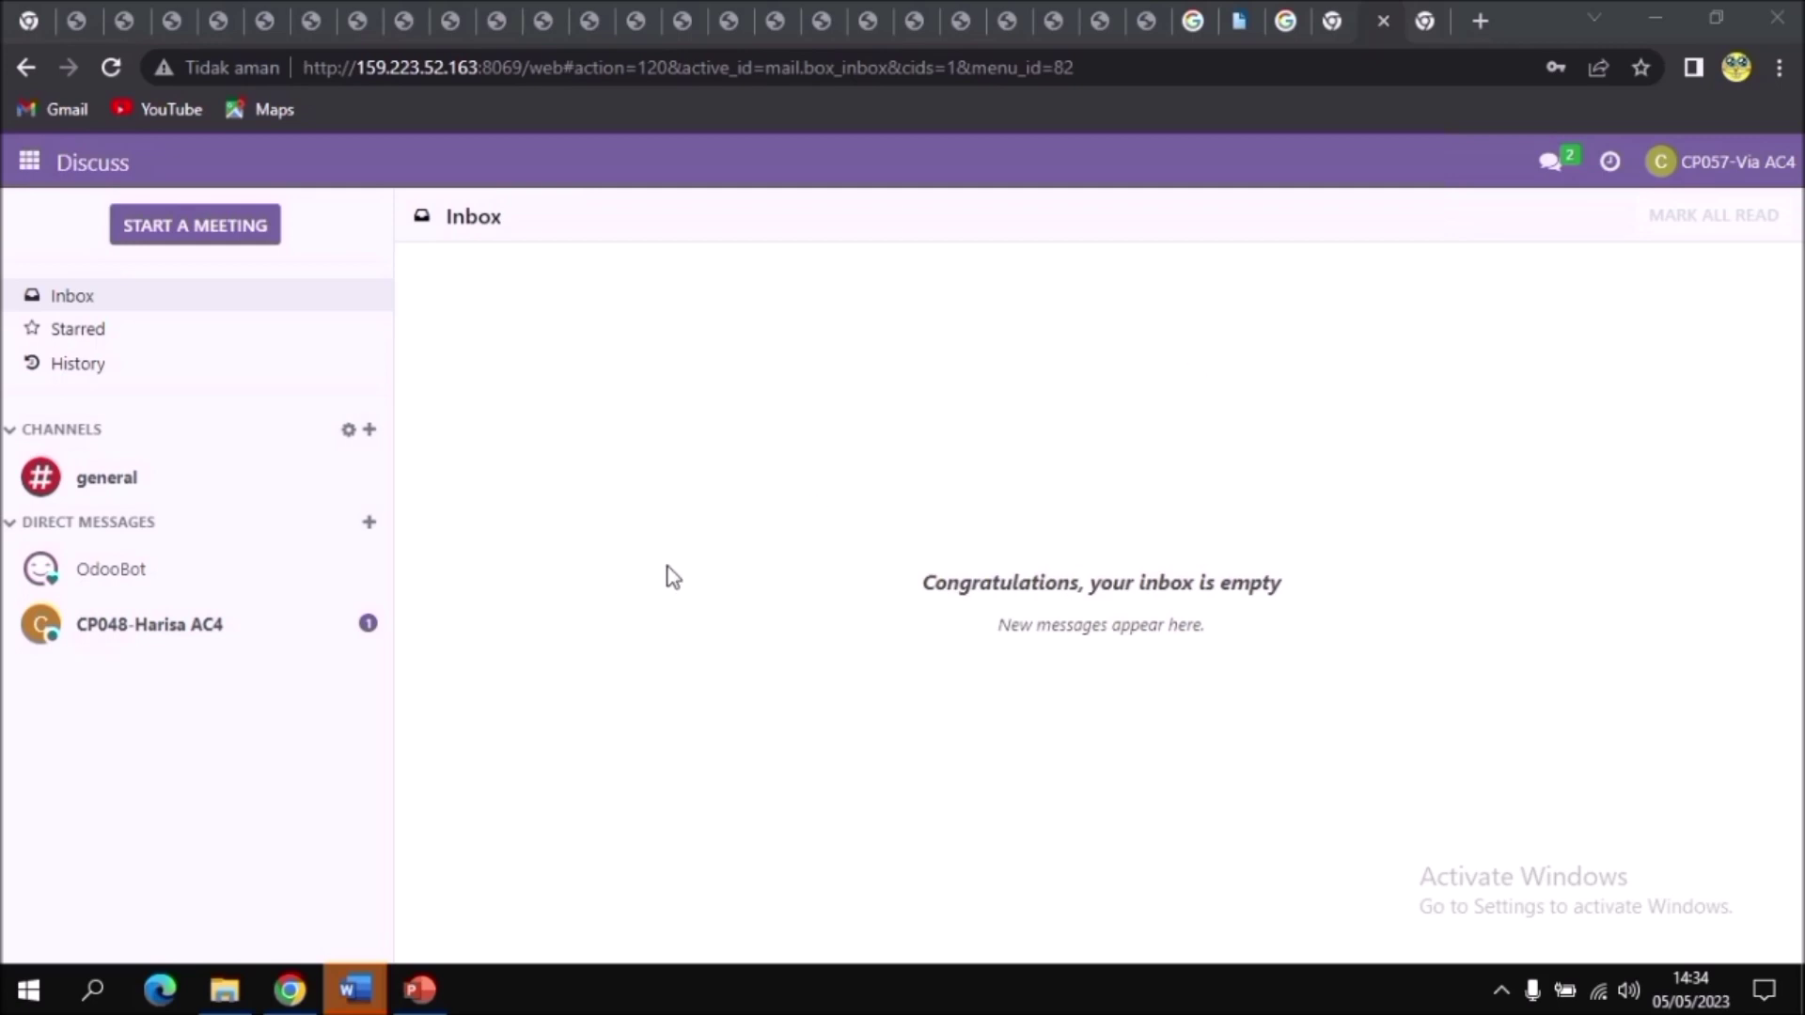
Step: Open the unread direct message, reply 'Baik saya cek dahulu', and open the draft invoice PDF
click(301, 619)
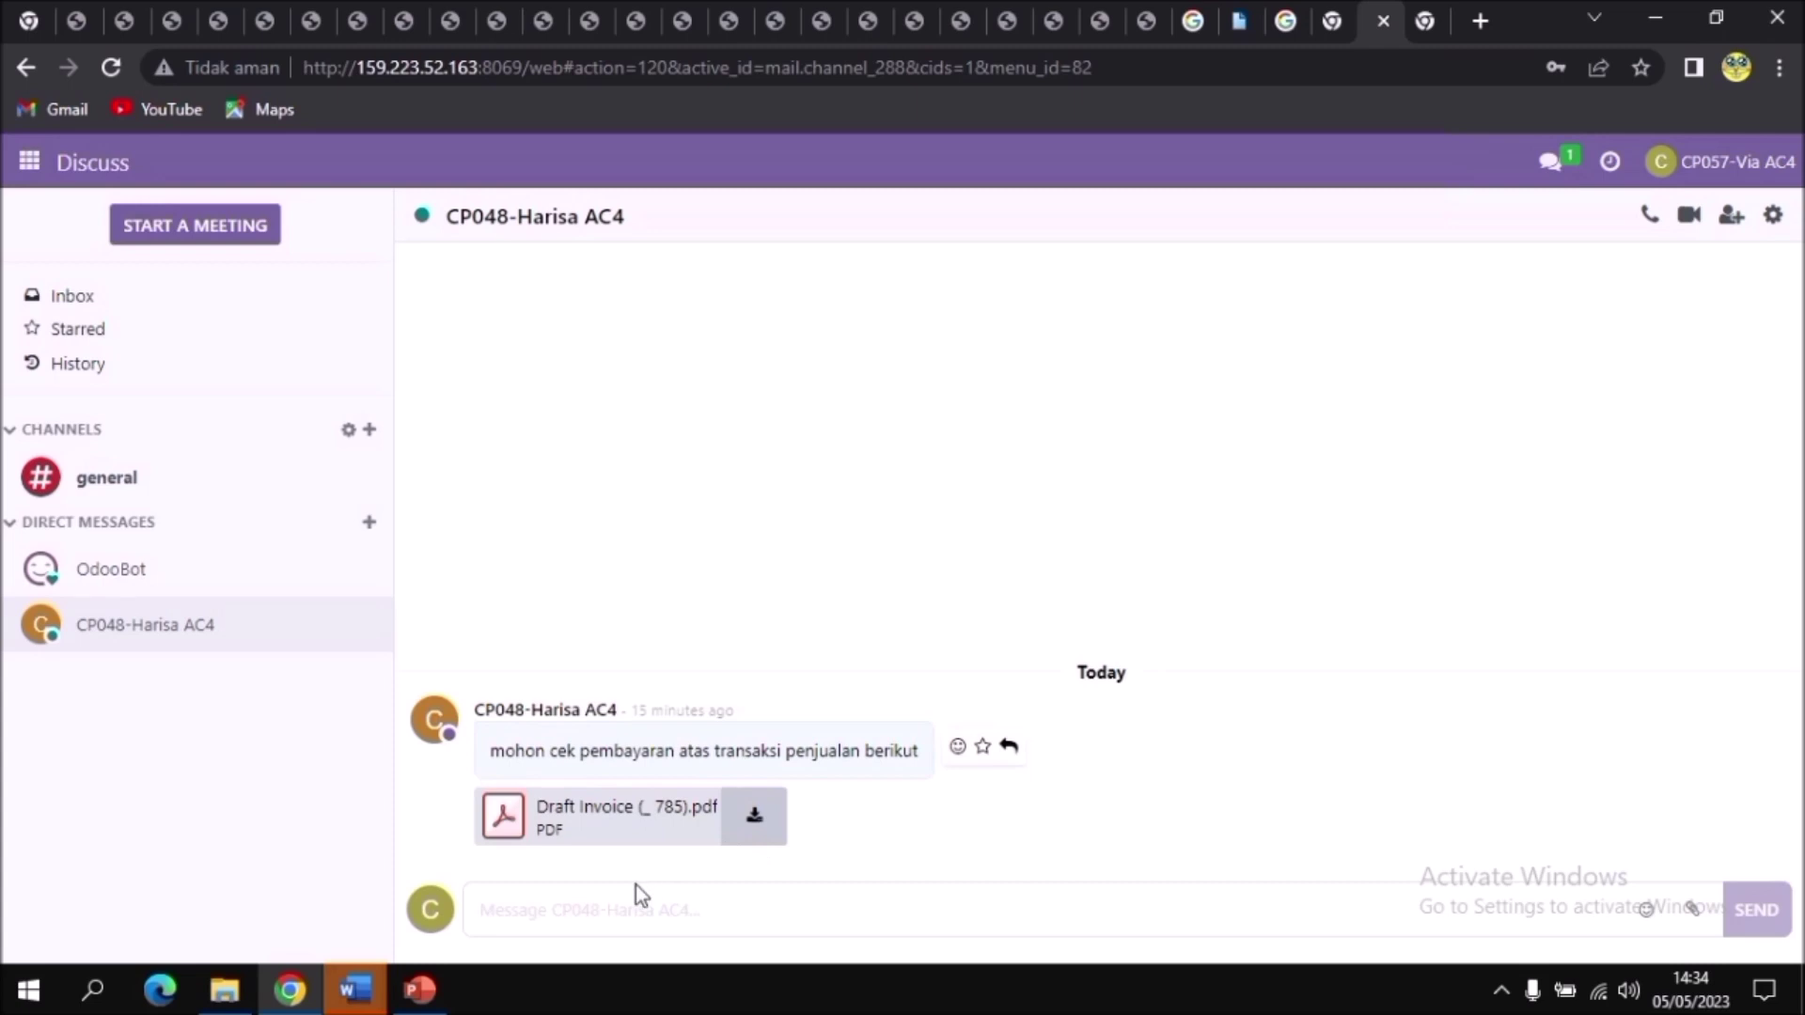
click(615, 902)
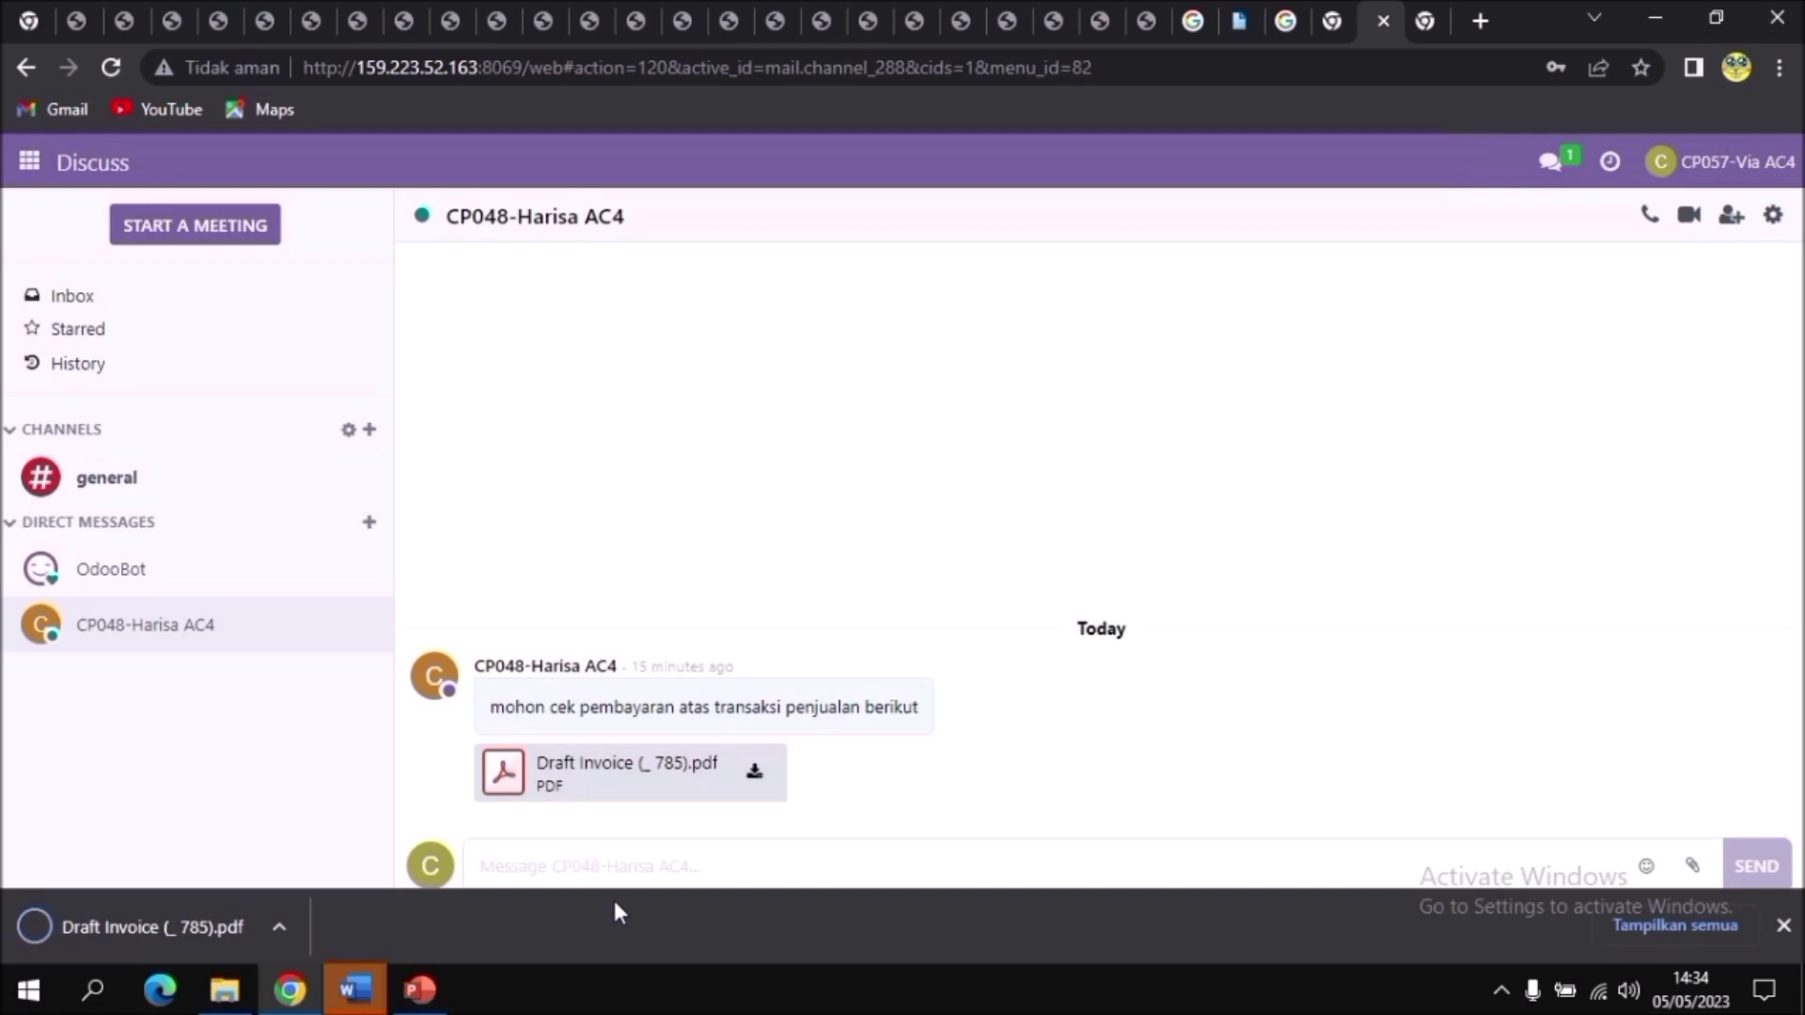
text(Baik saya cek d)
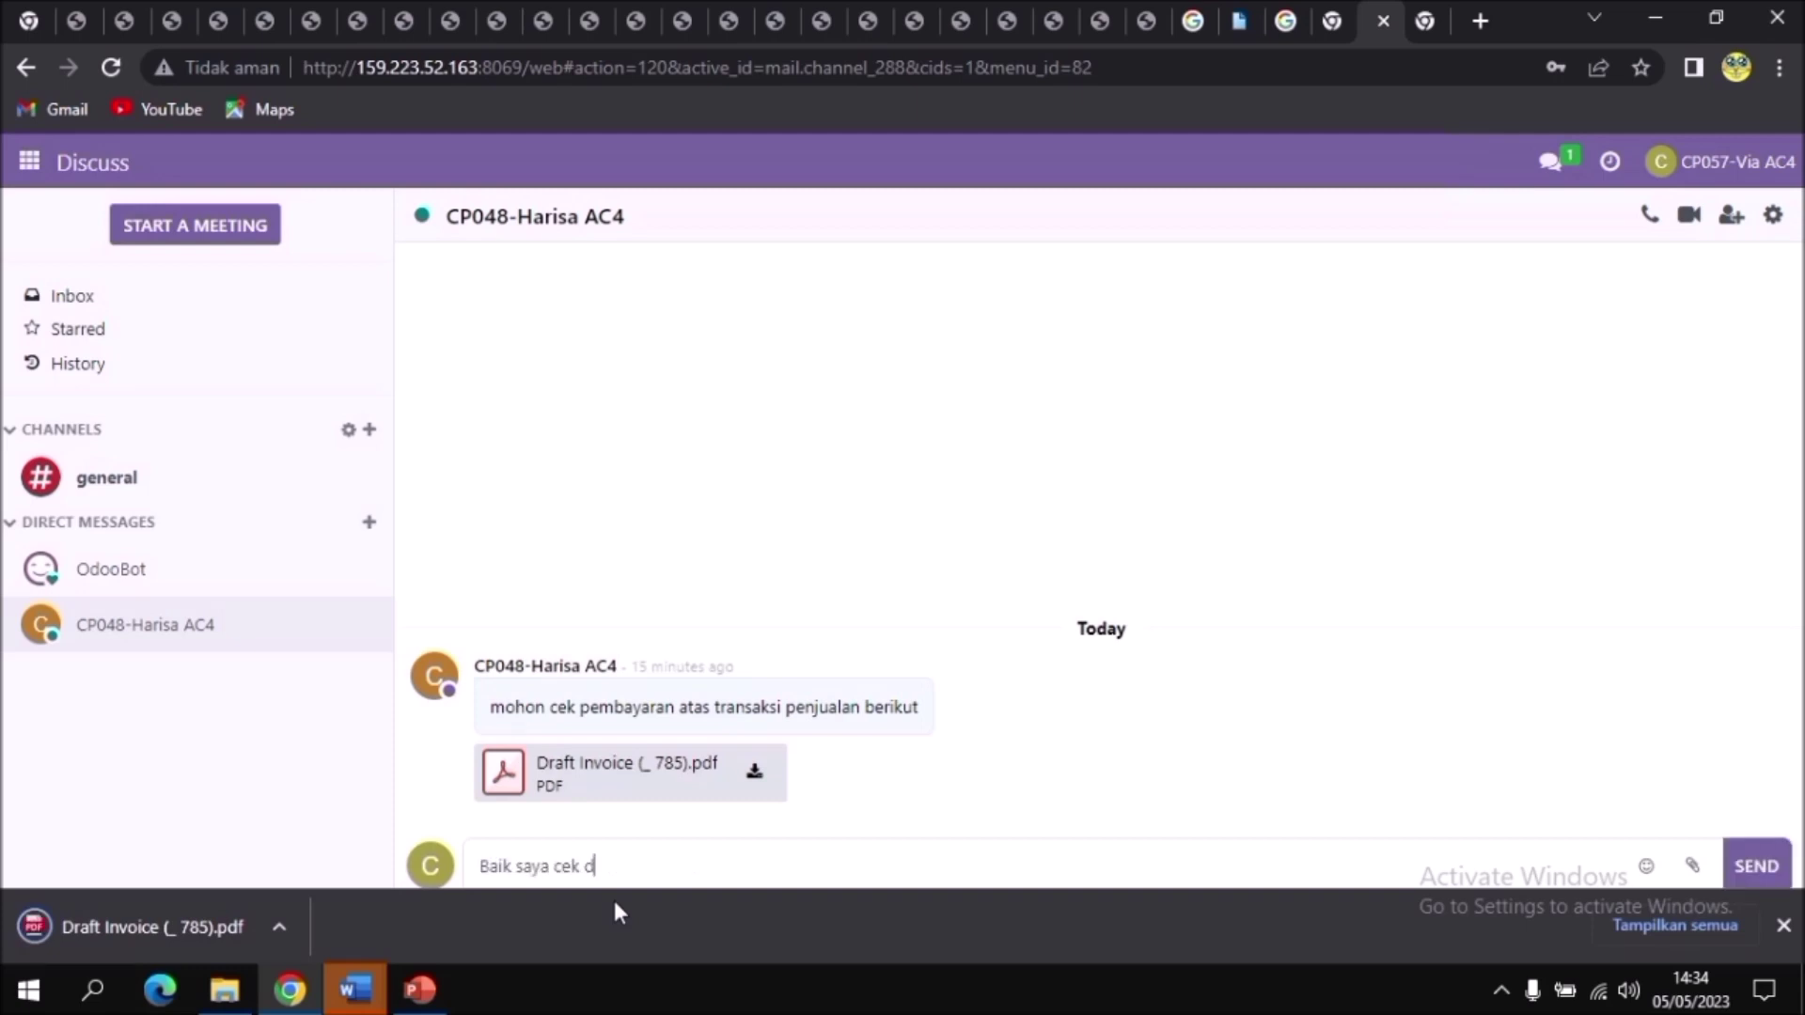
text(ahulu)
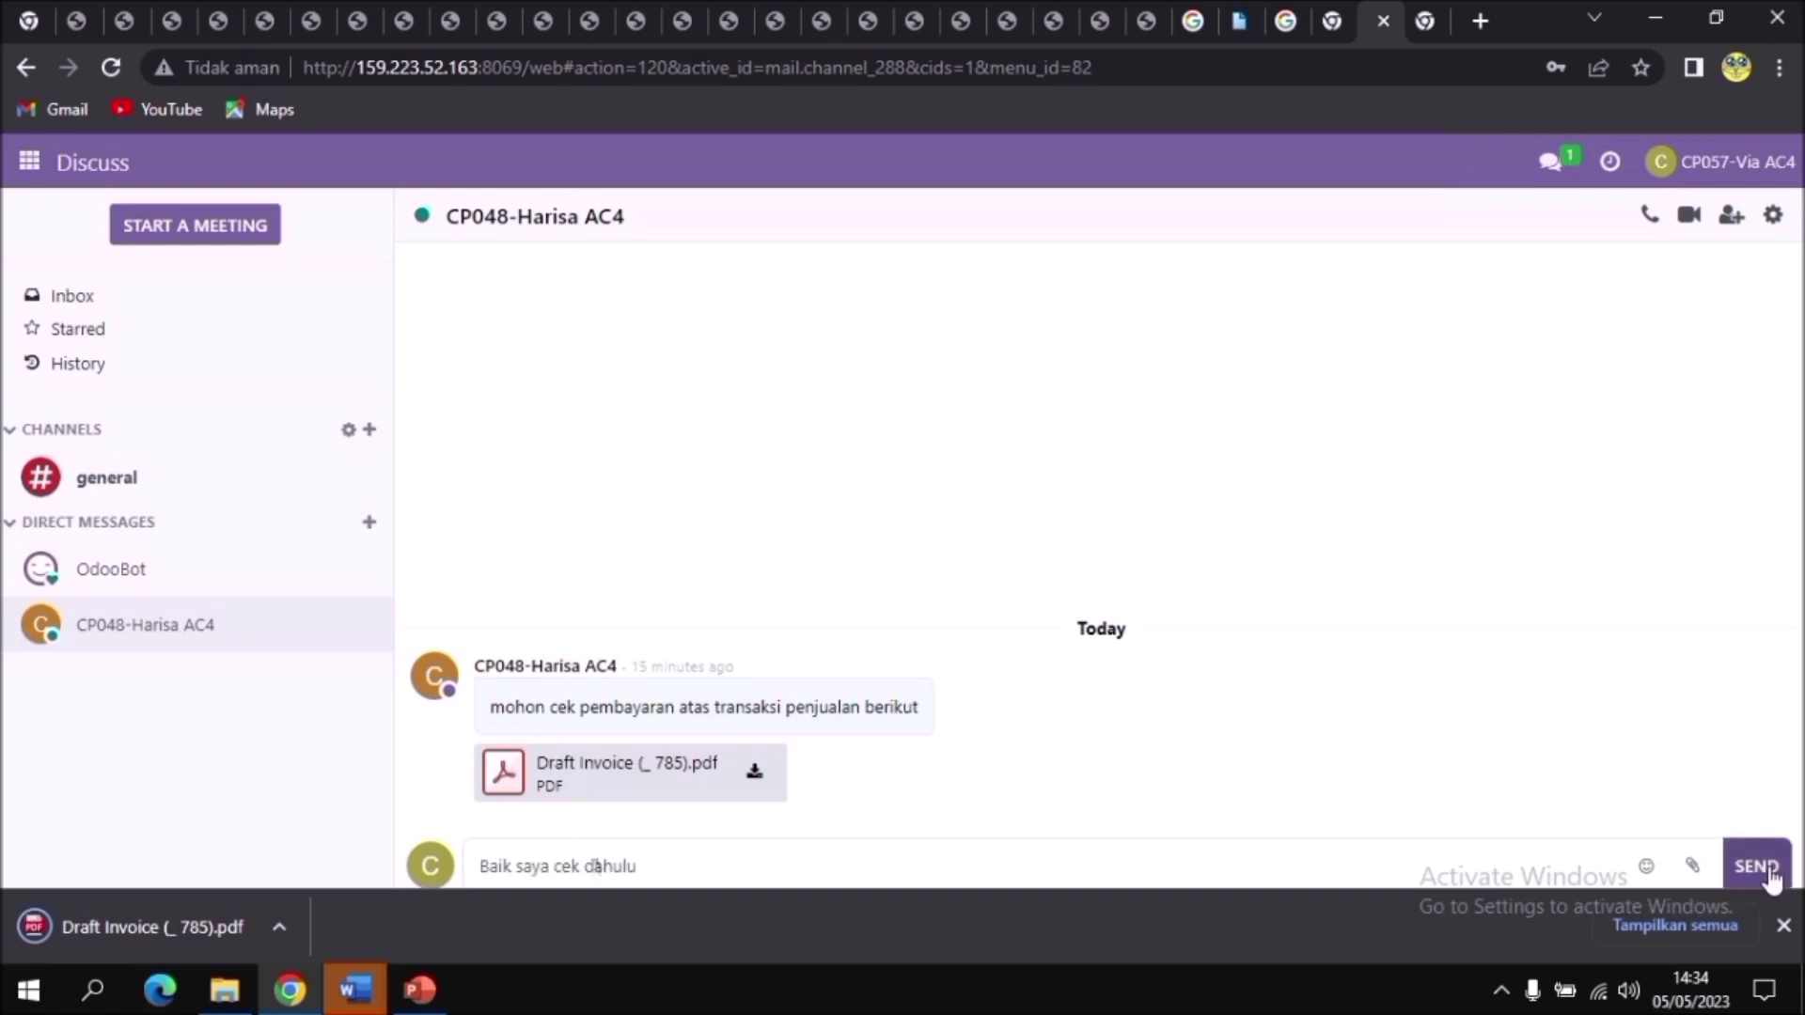
click(1767, 870)
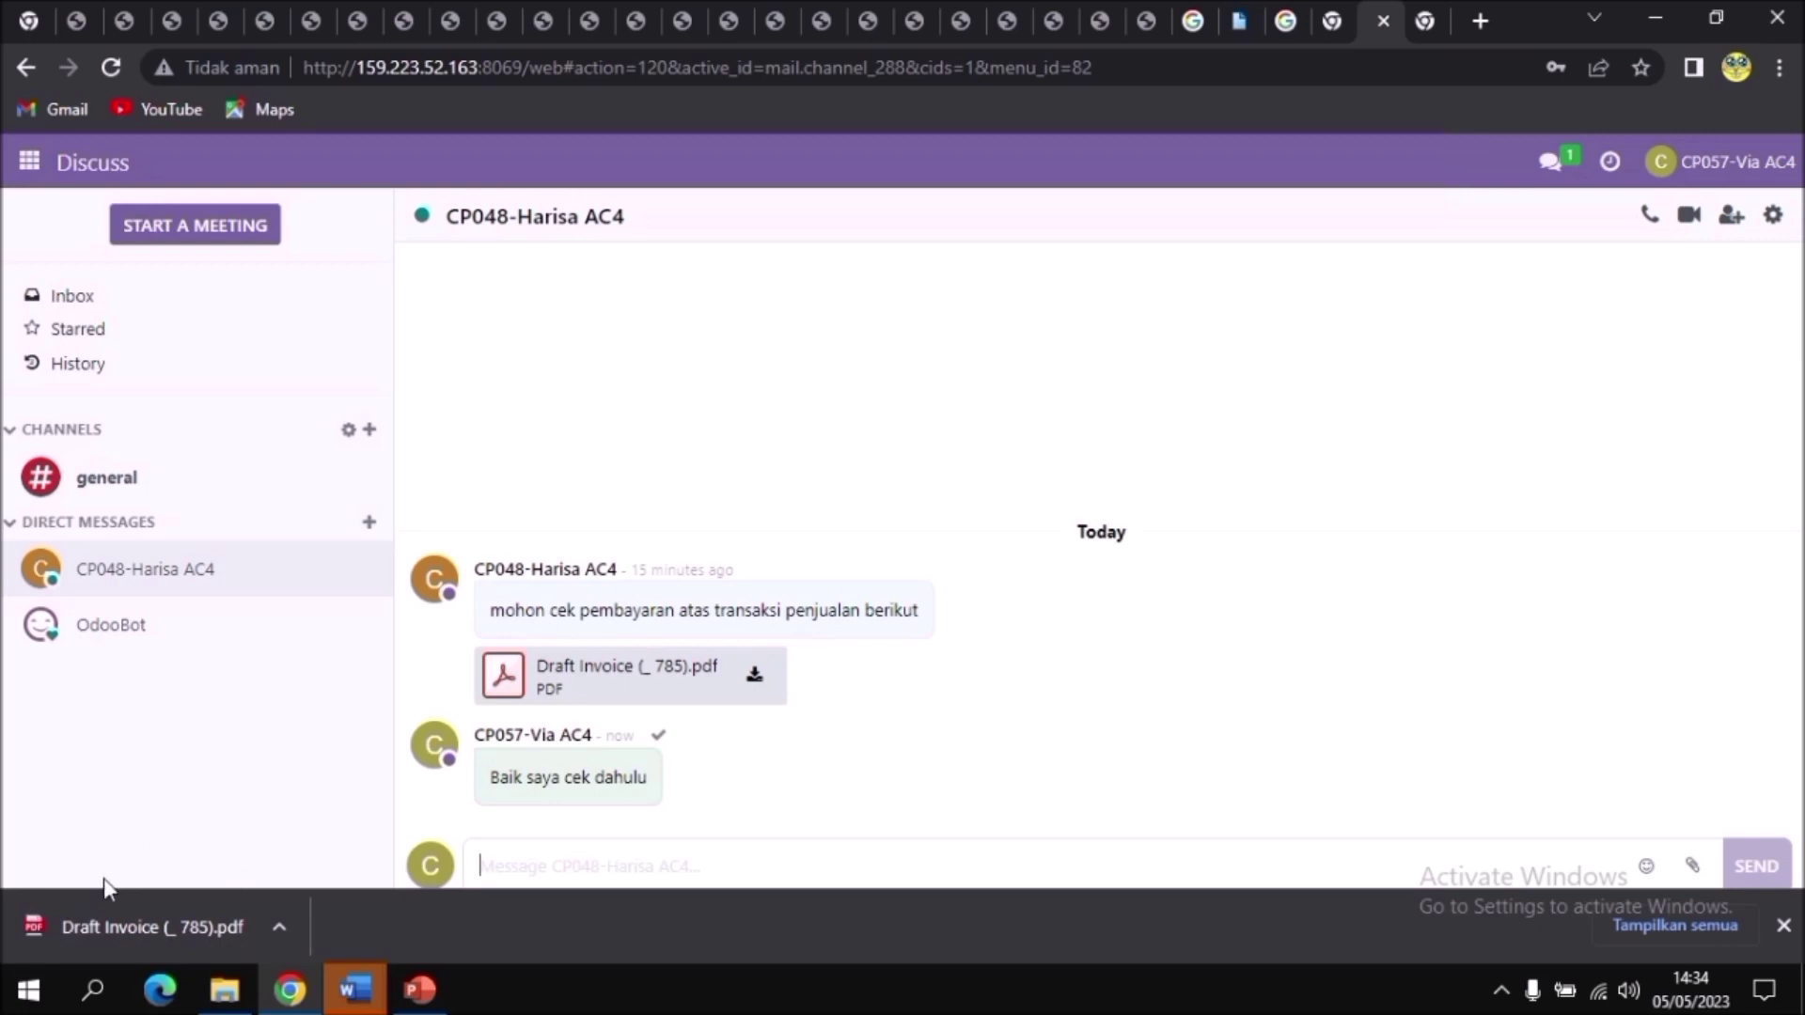
click(154, 929)
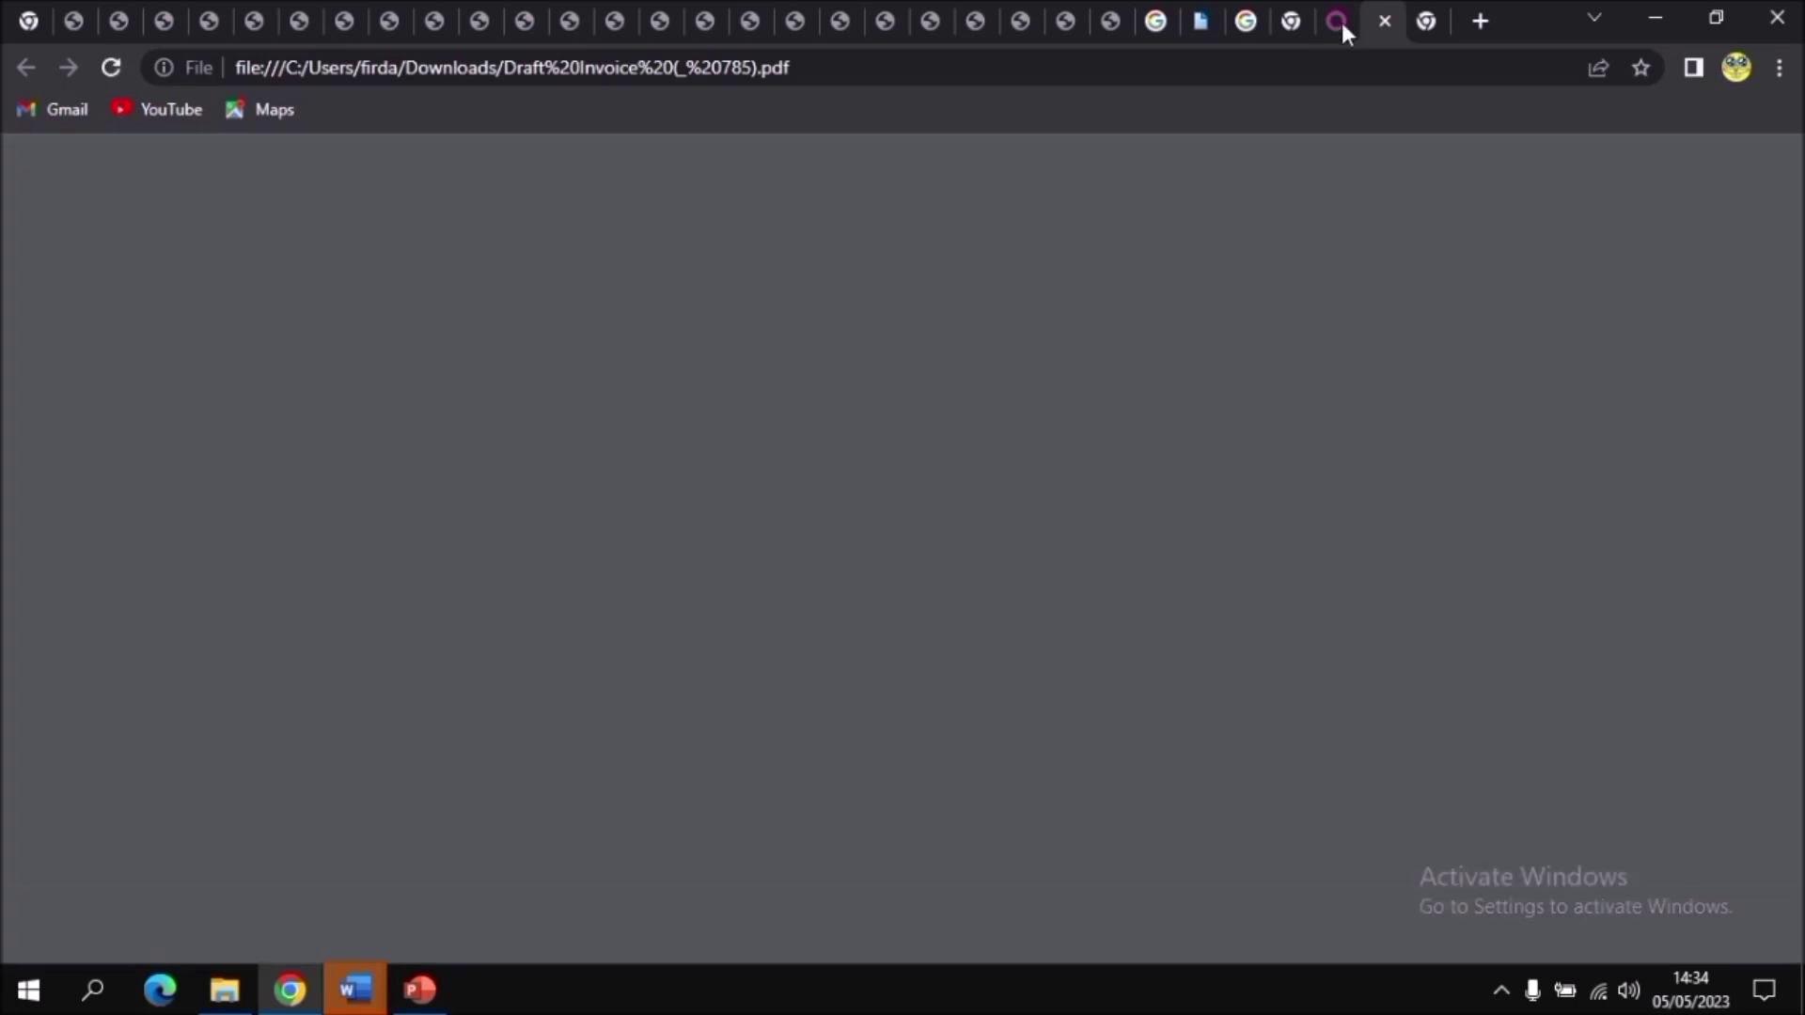
Step: Open the customer invoices list under Accounting > Customers > Invoices
click(1341, 22)
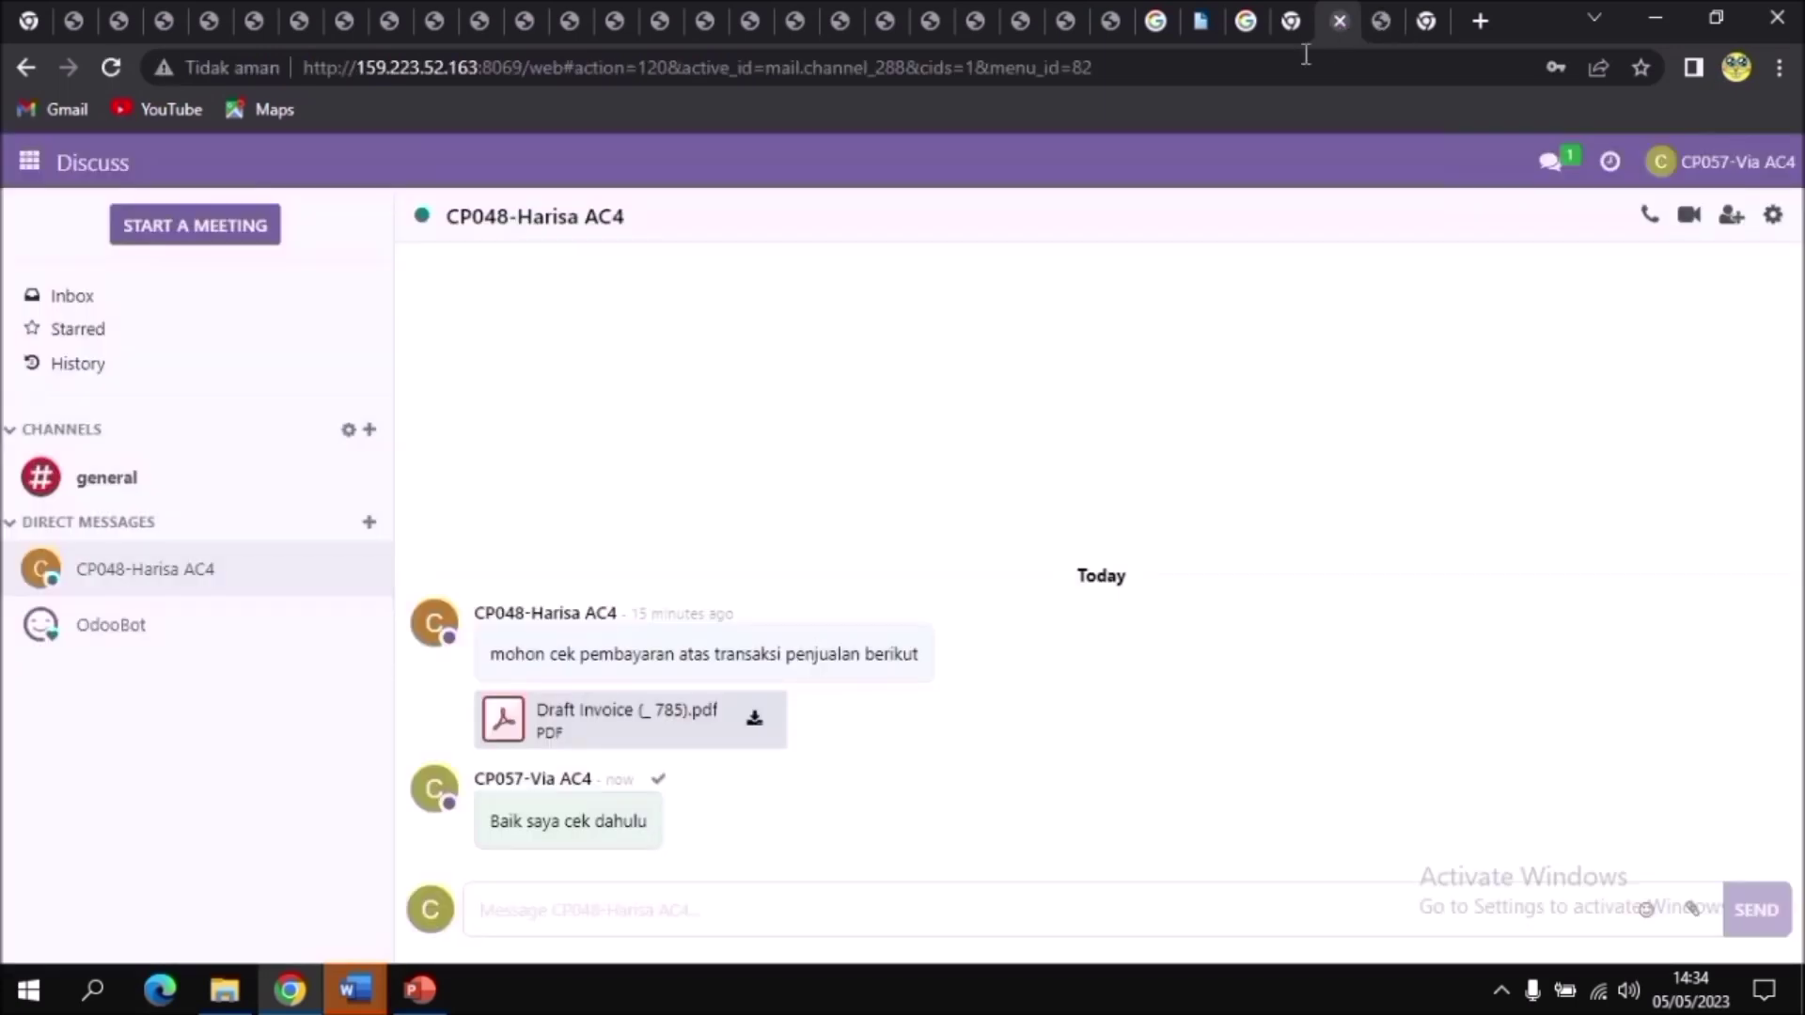
click(31, 164)
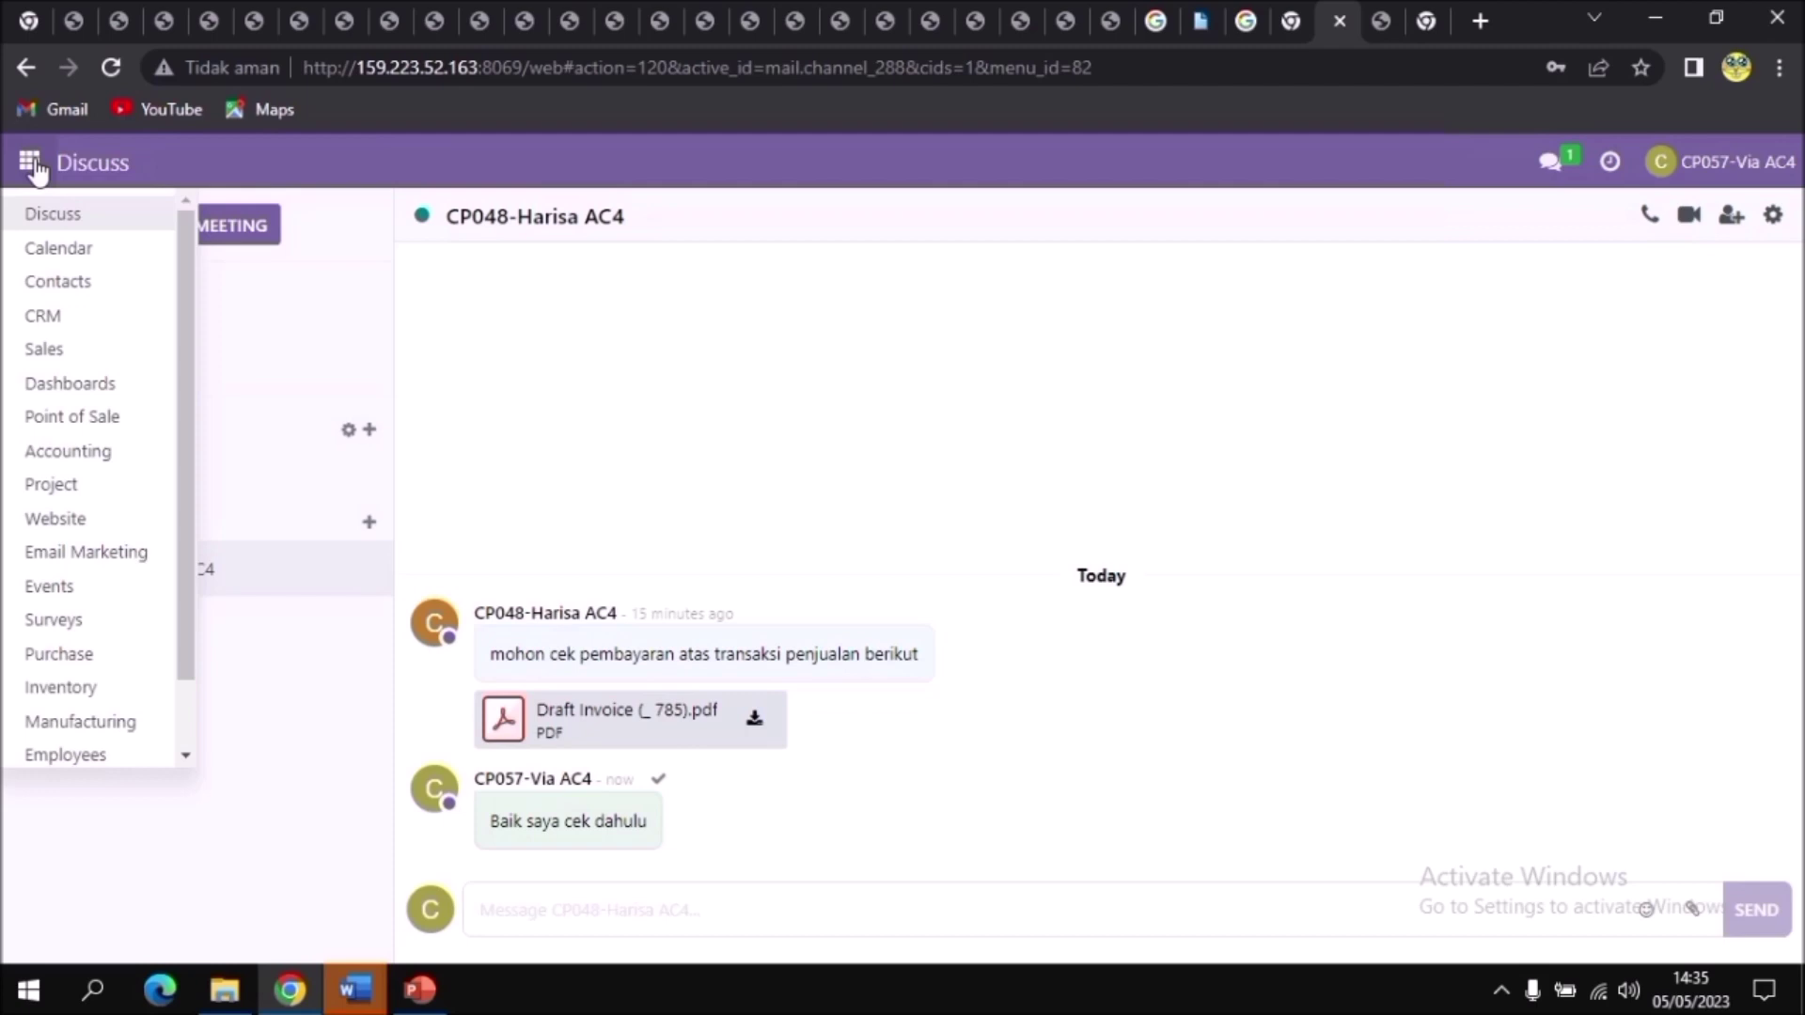
click(65, 454)
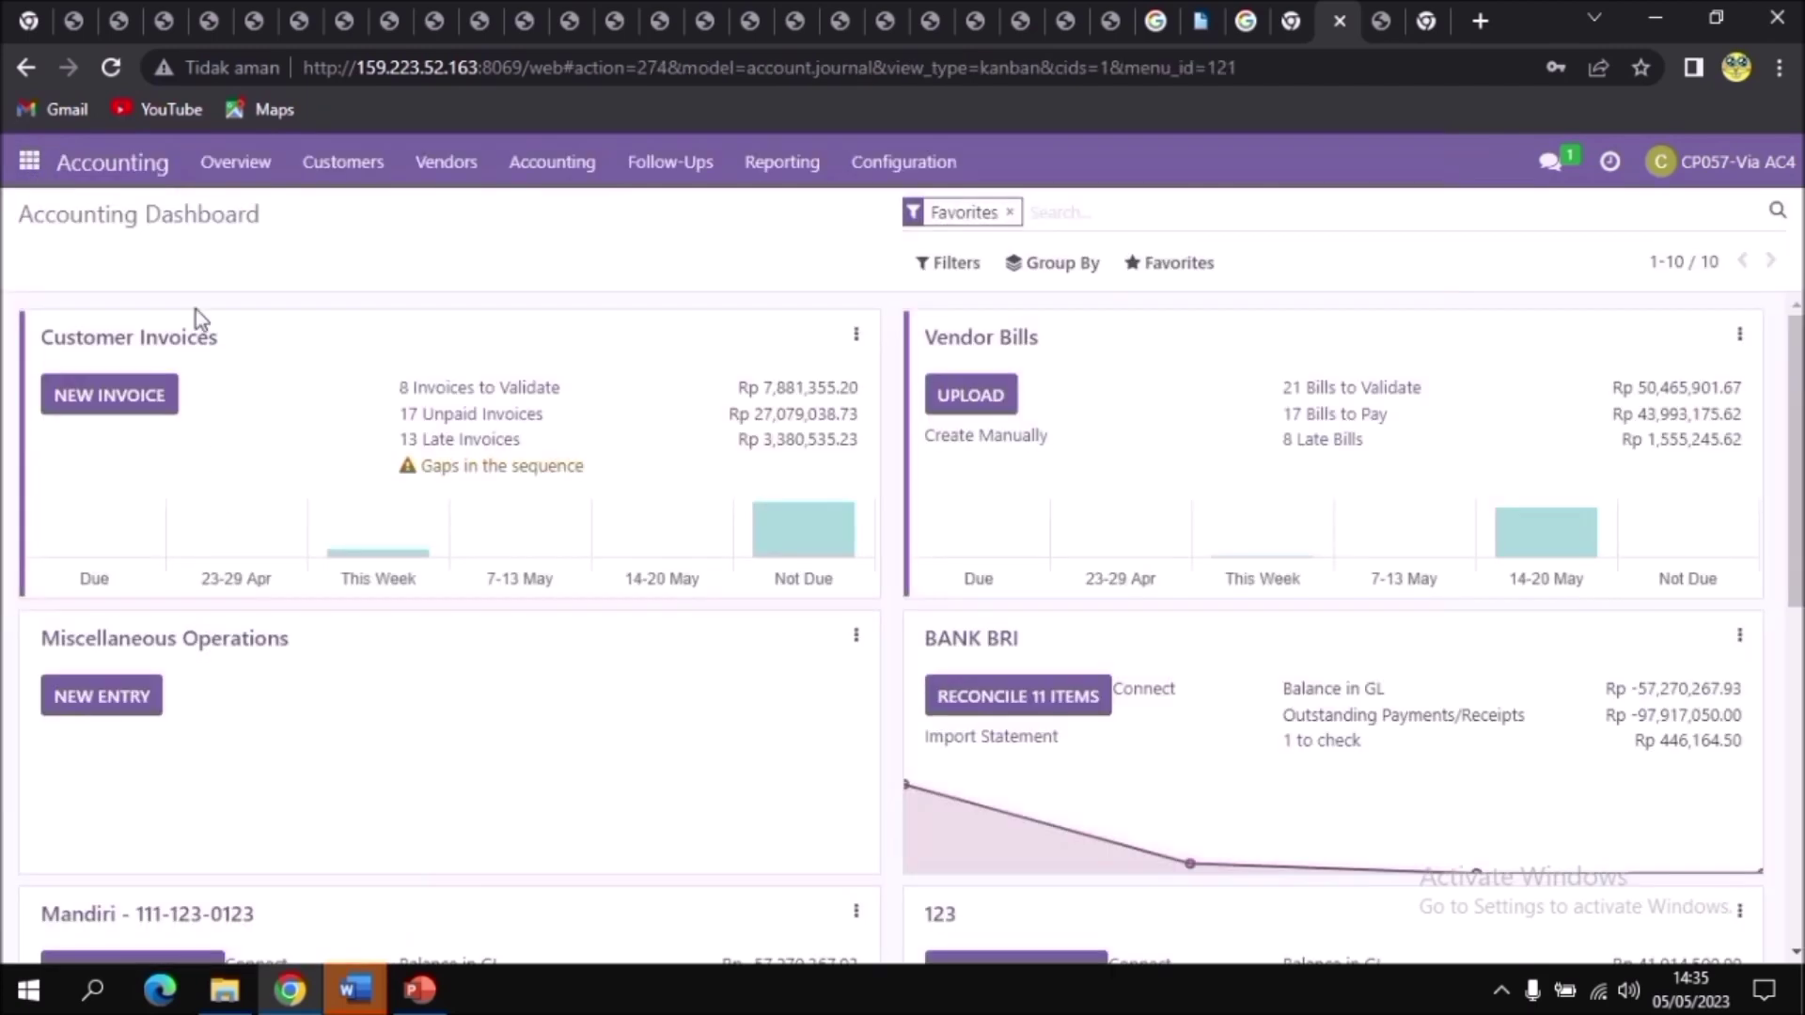
click(336, 172)
click(354, 210)
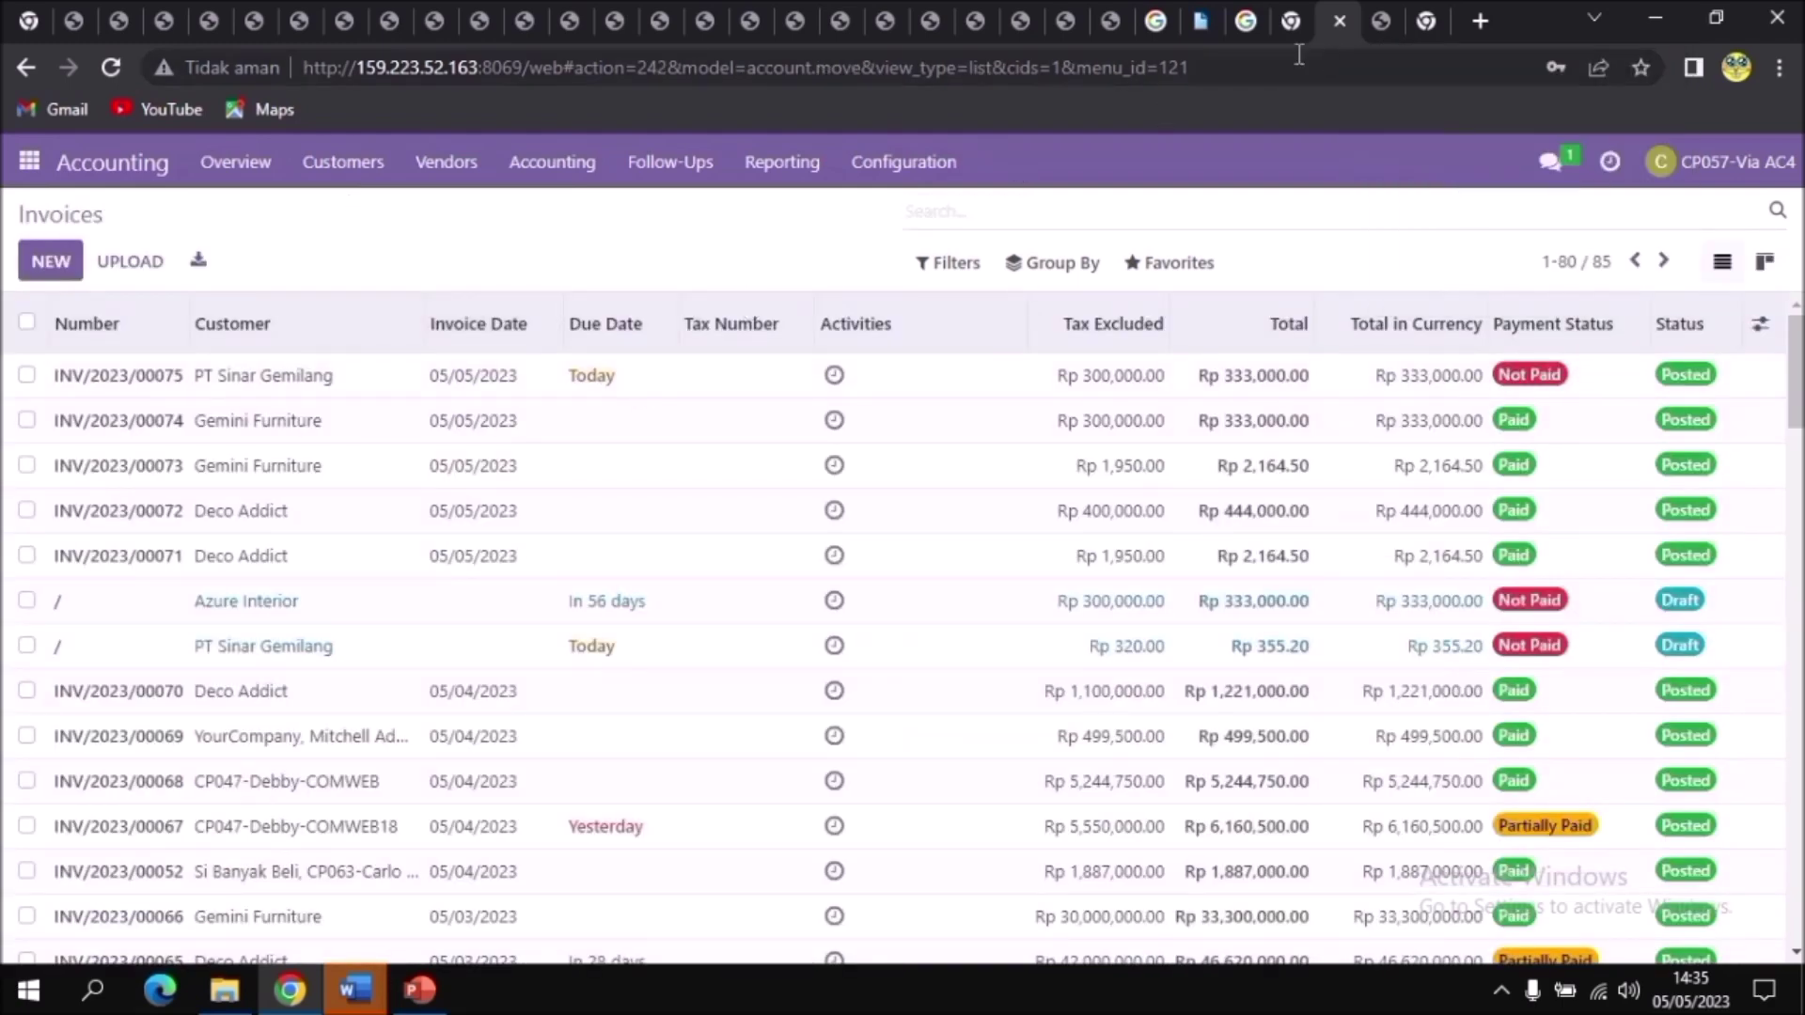
Step: Review the draft invoice 785 PDF showing source S00203 and total Rp 333,000.00
click(1391, 22)
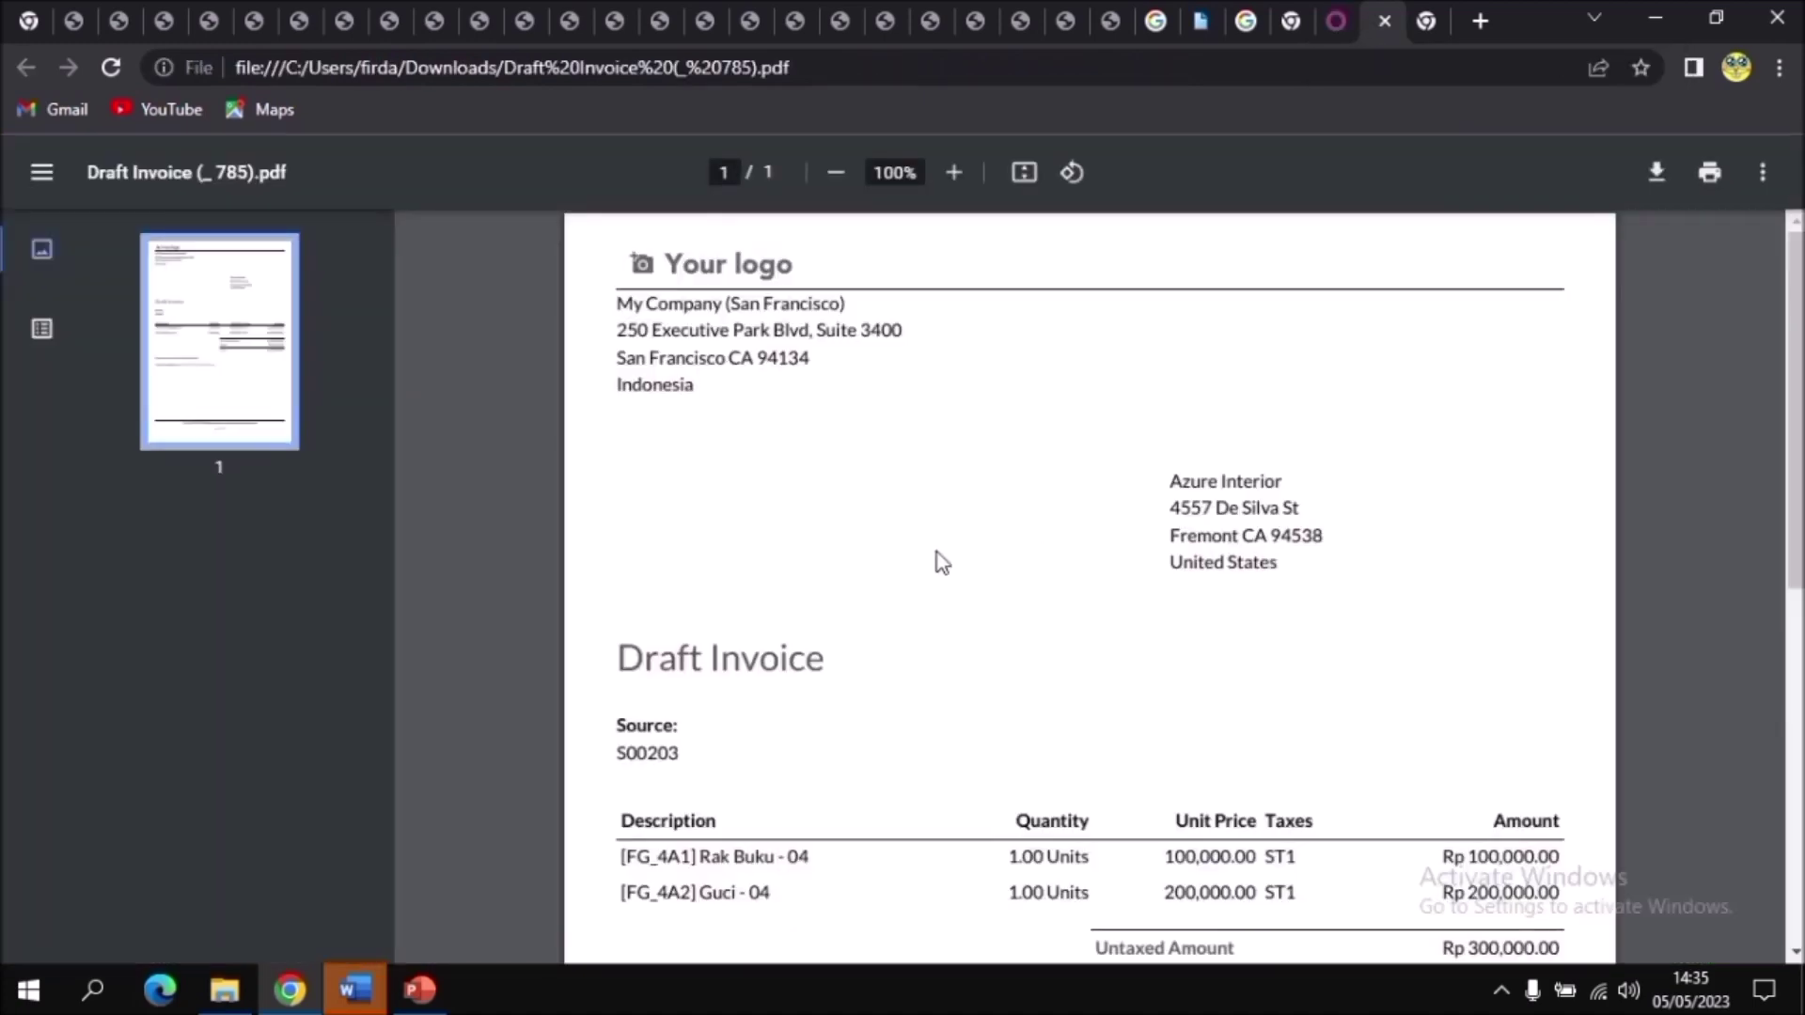
scroll(938, 557, down, 2)
scroll(921, 573, up, 1)
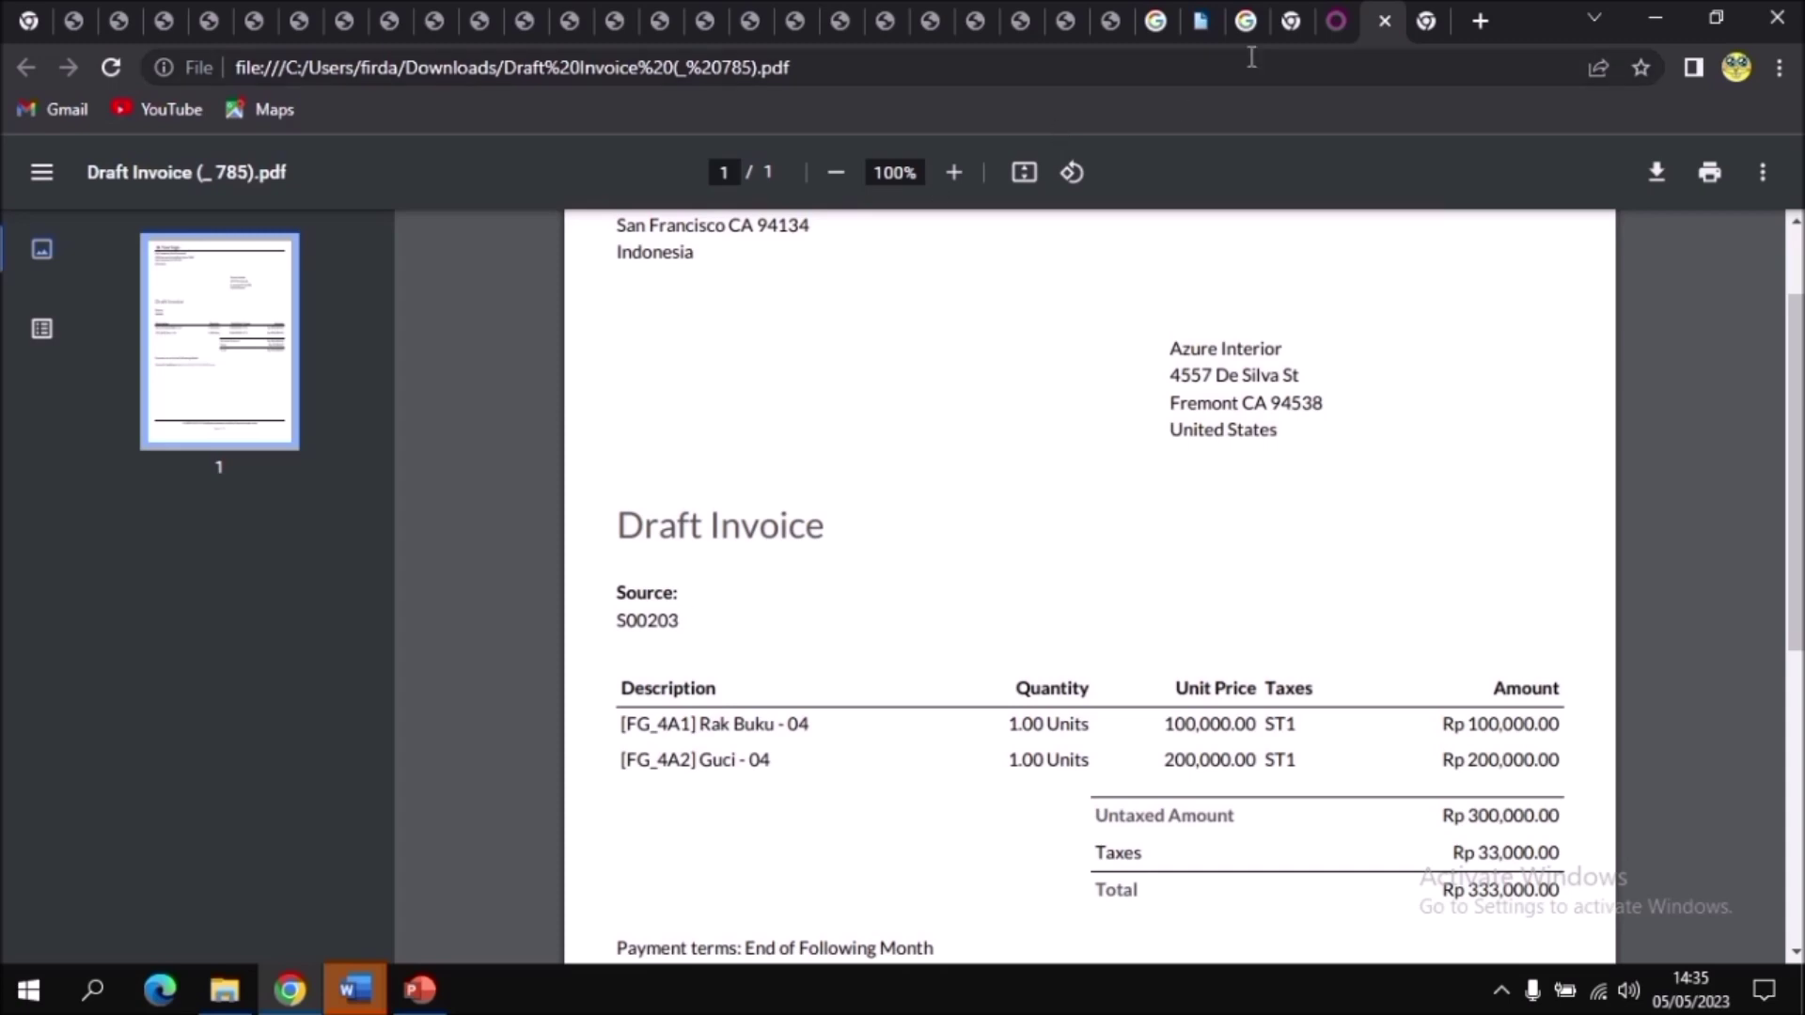
Step: Filter the invoices by s00203 and open the Azure Interior draft invoice
click(1335, 18)
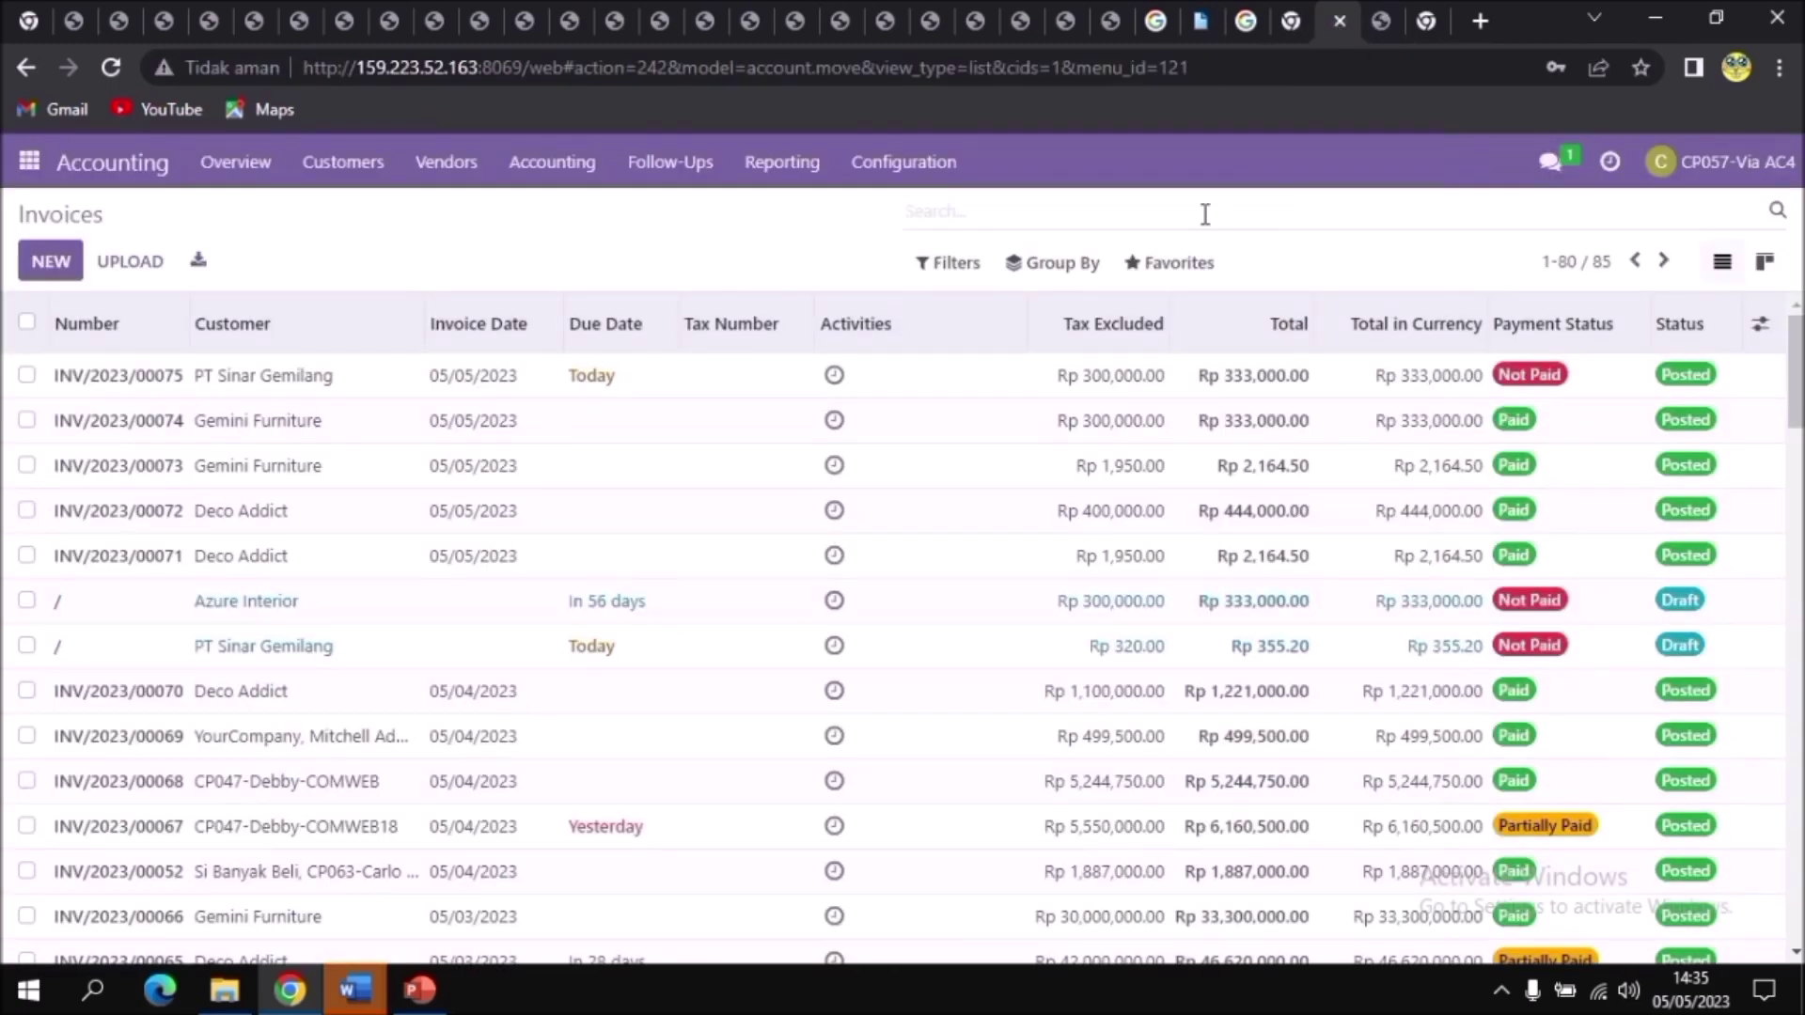
text(s00203)
key(Return)
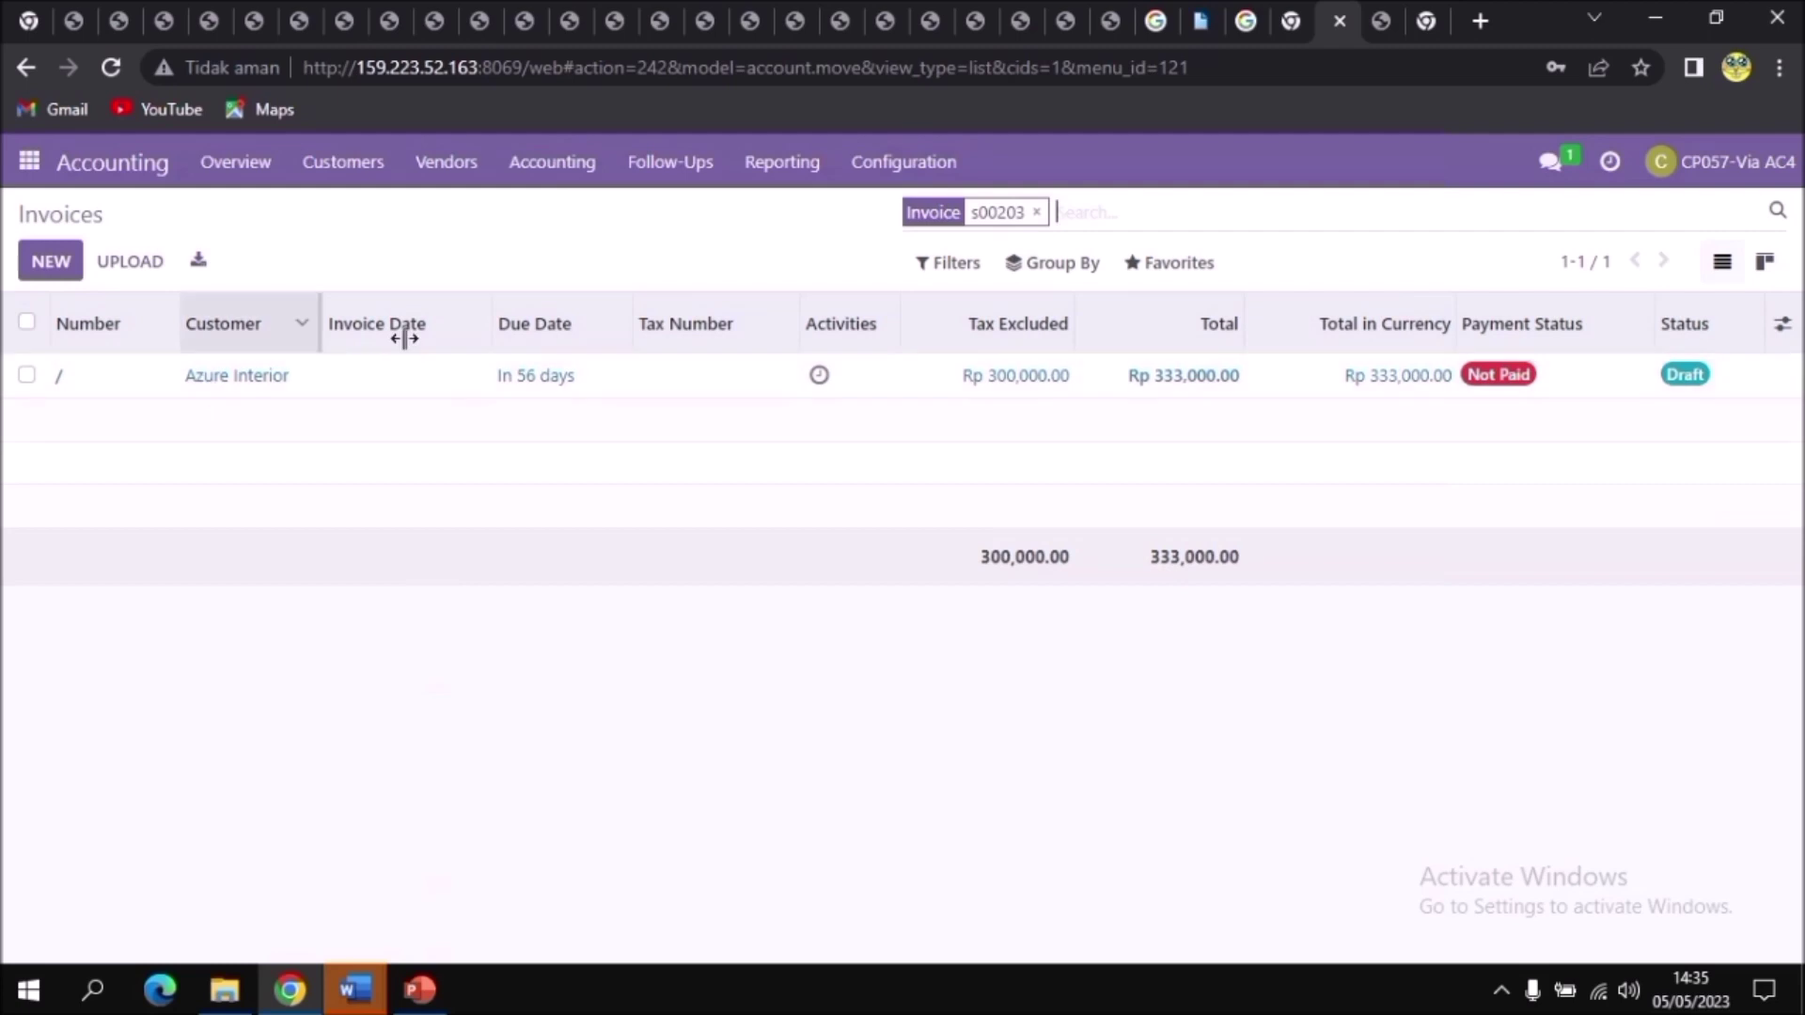
double_click(191, 376)
click(36, 375)
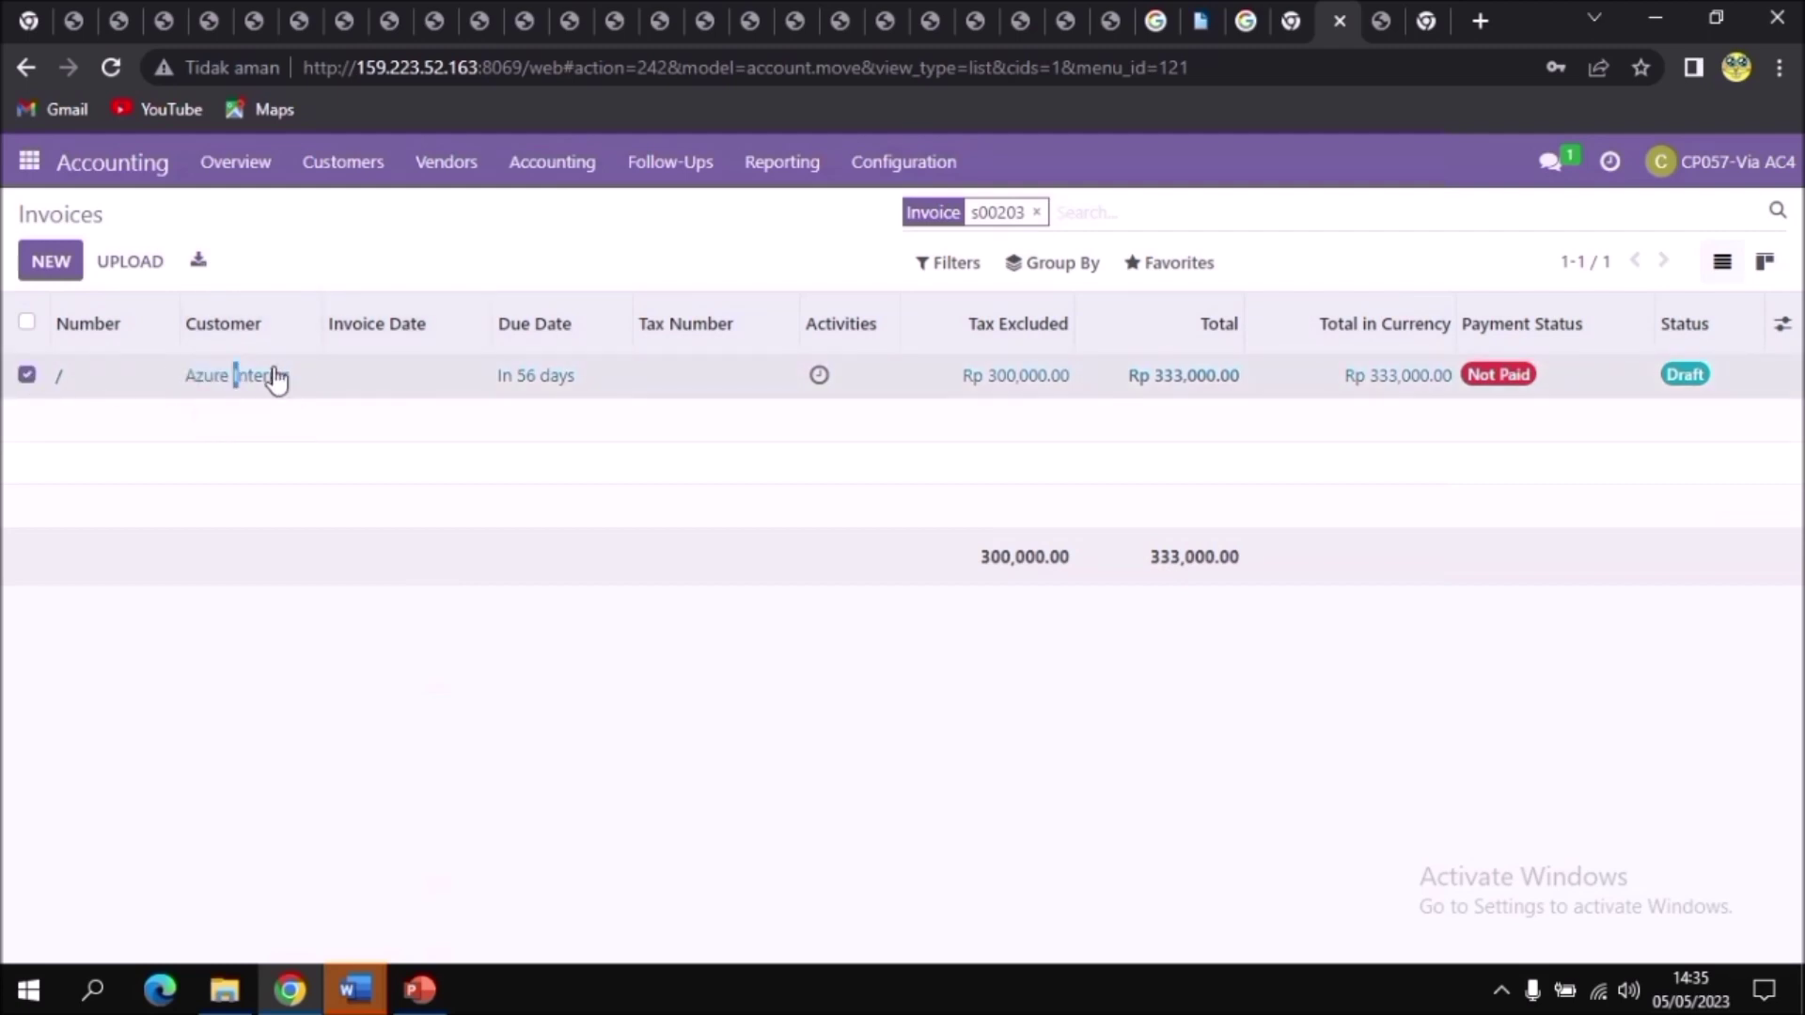
scroll(850, 658, down, 3)
scroll(850, 672, up, 1)
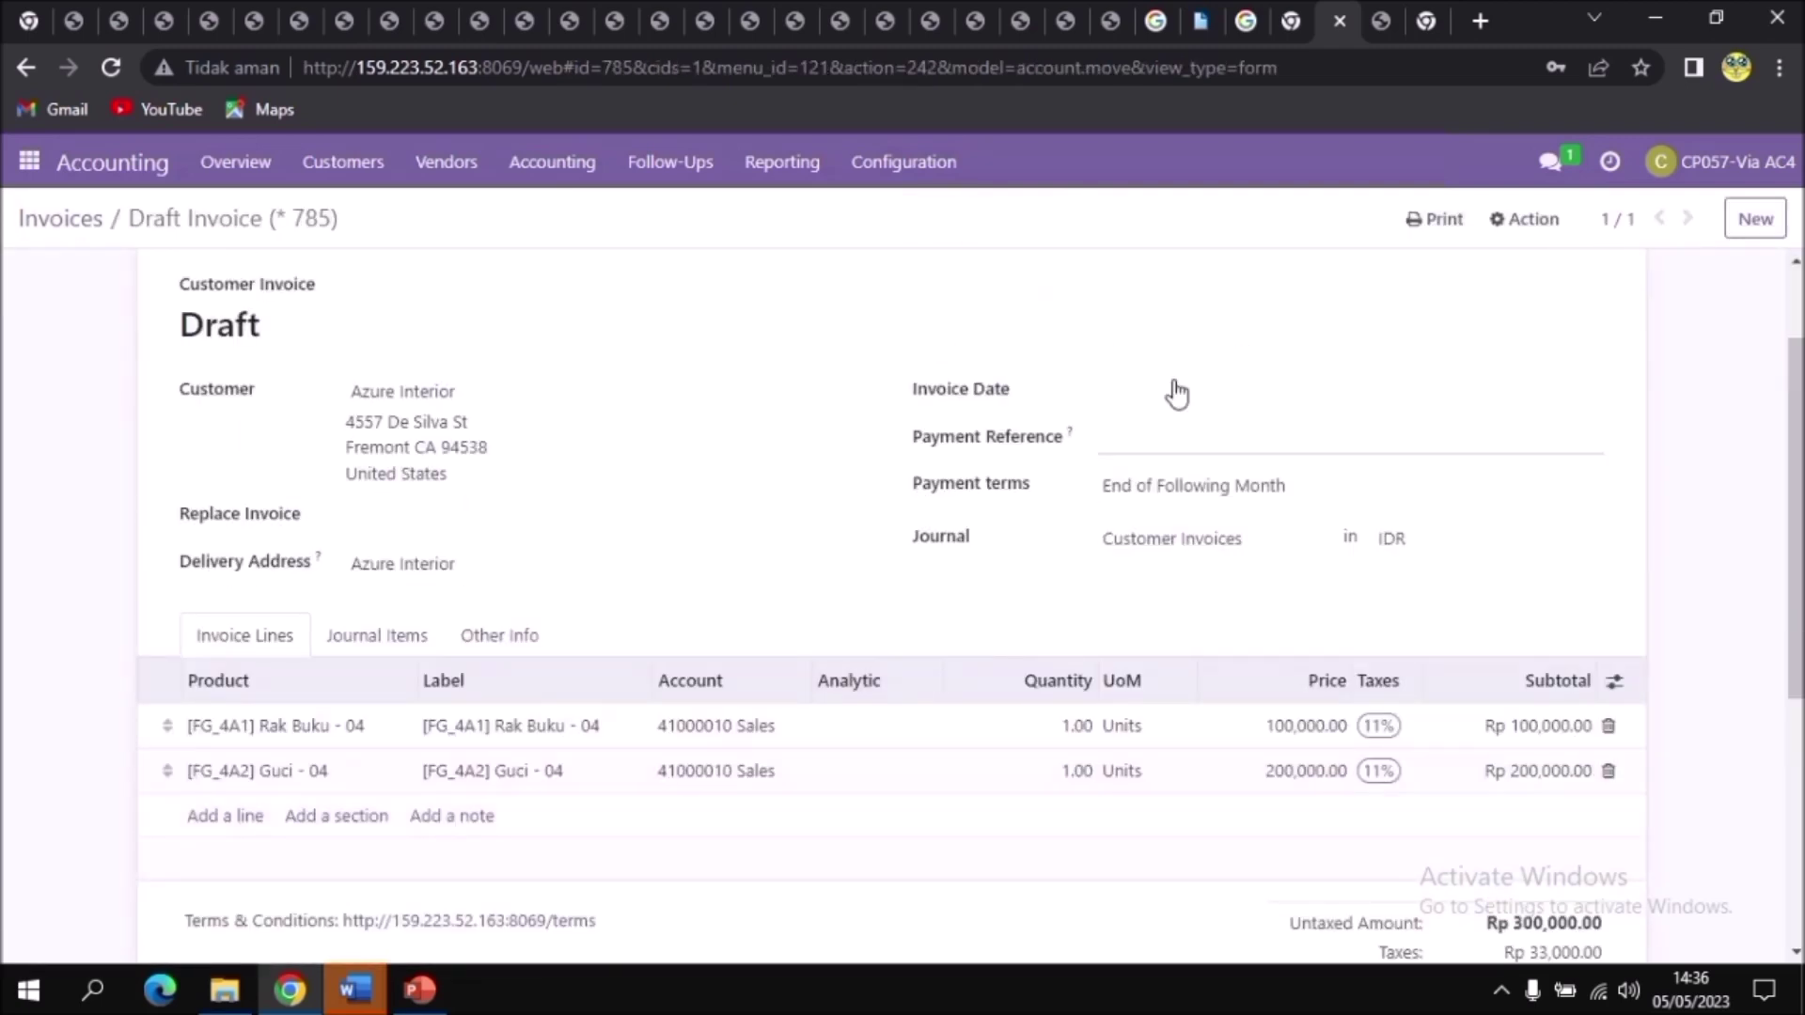
Step: Compare the draft invoice PDF with the form, then confirm it as INV/2023/00076
click(1380, 26)
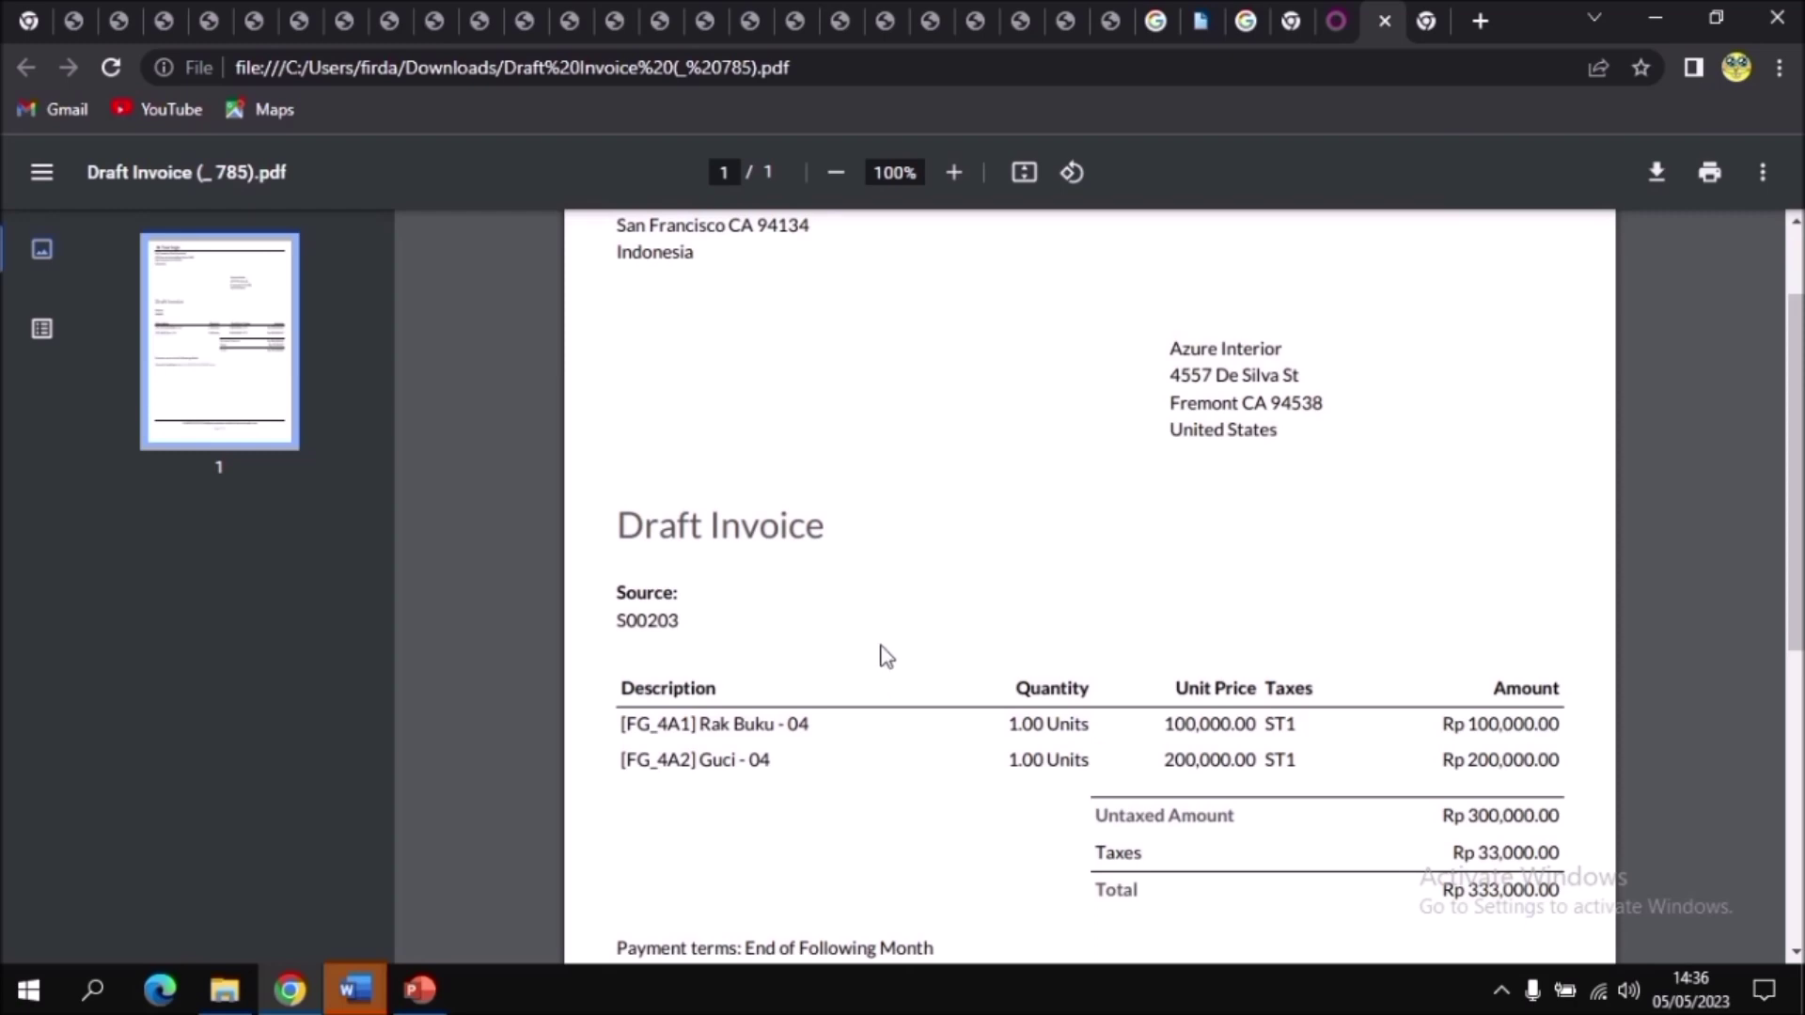
click(1336, 22)
click(1374, 29)
click(1353, 30)
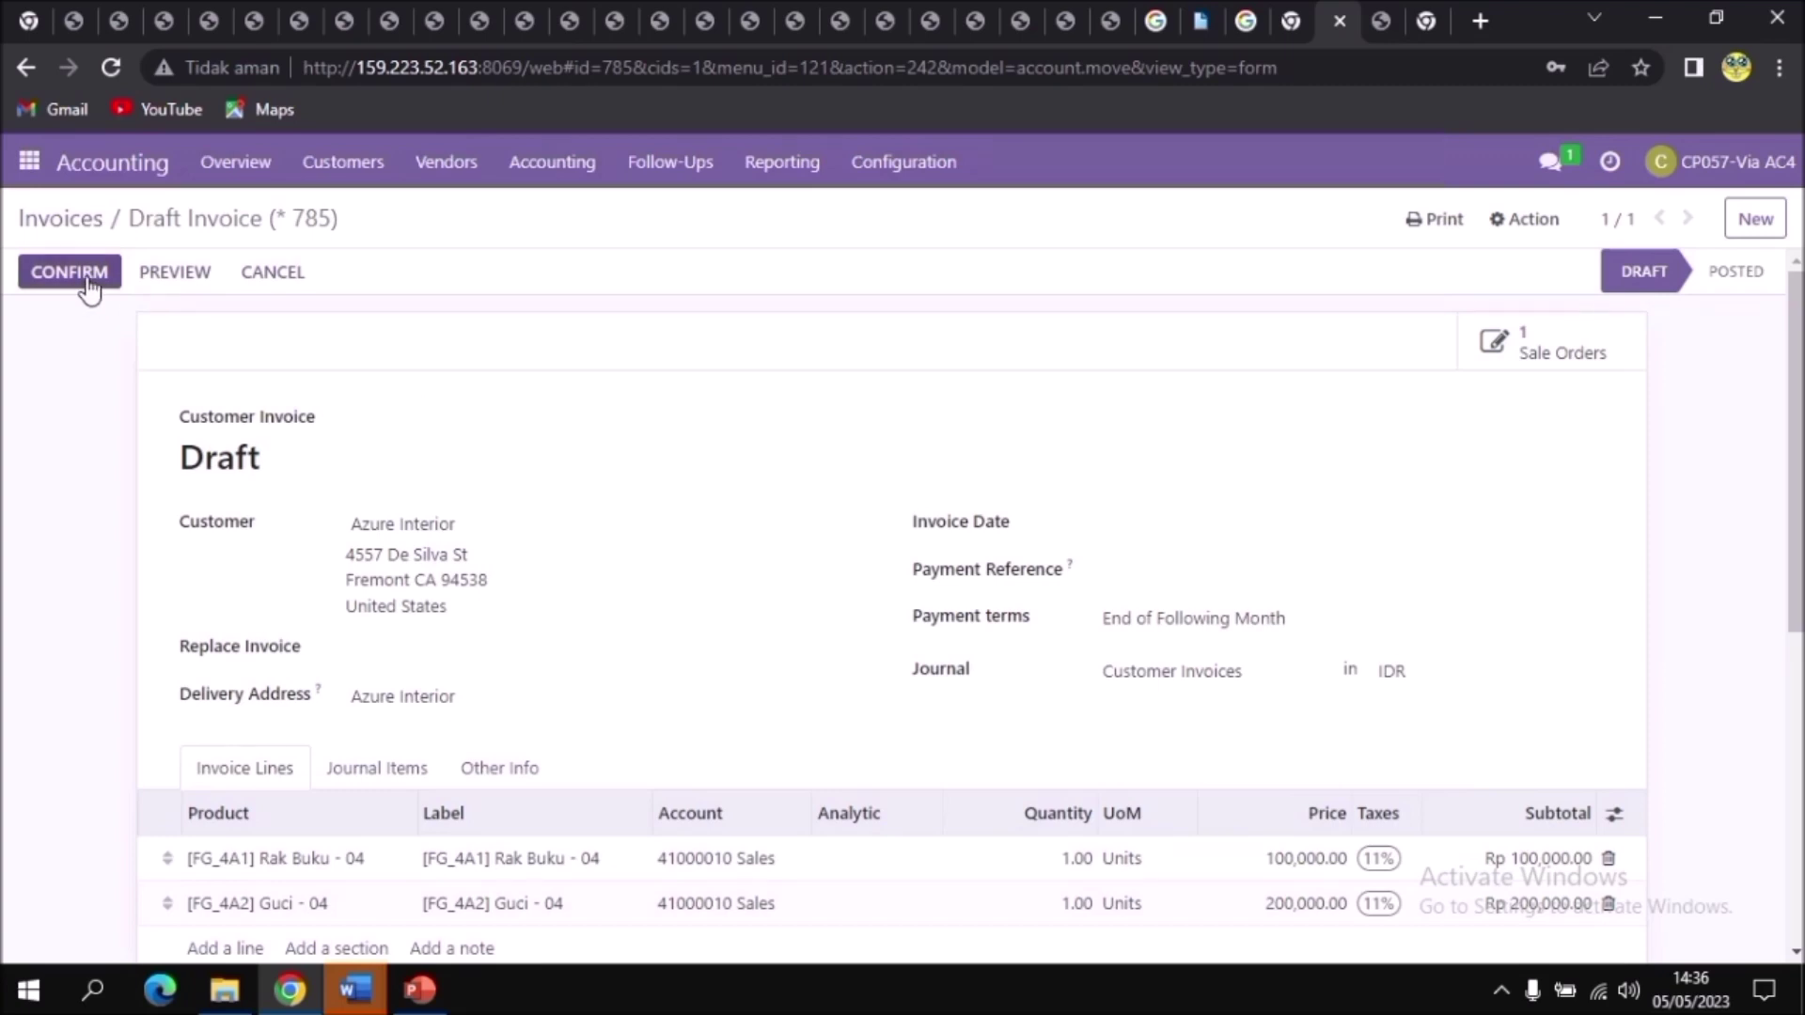
click(89, 282)
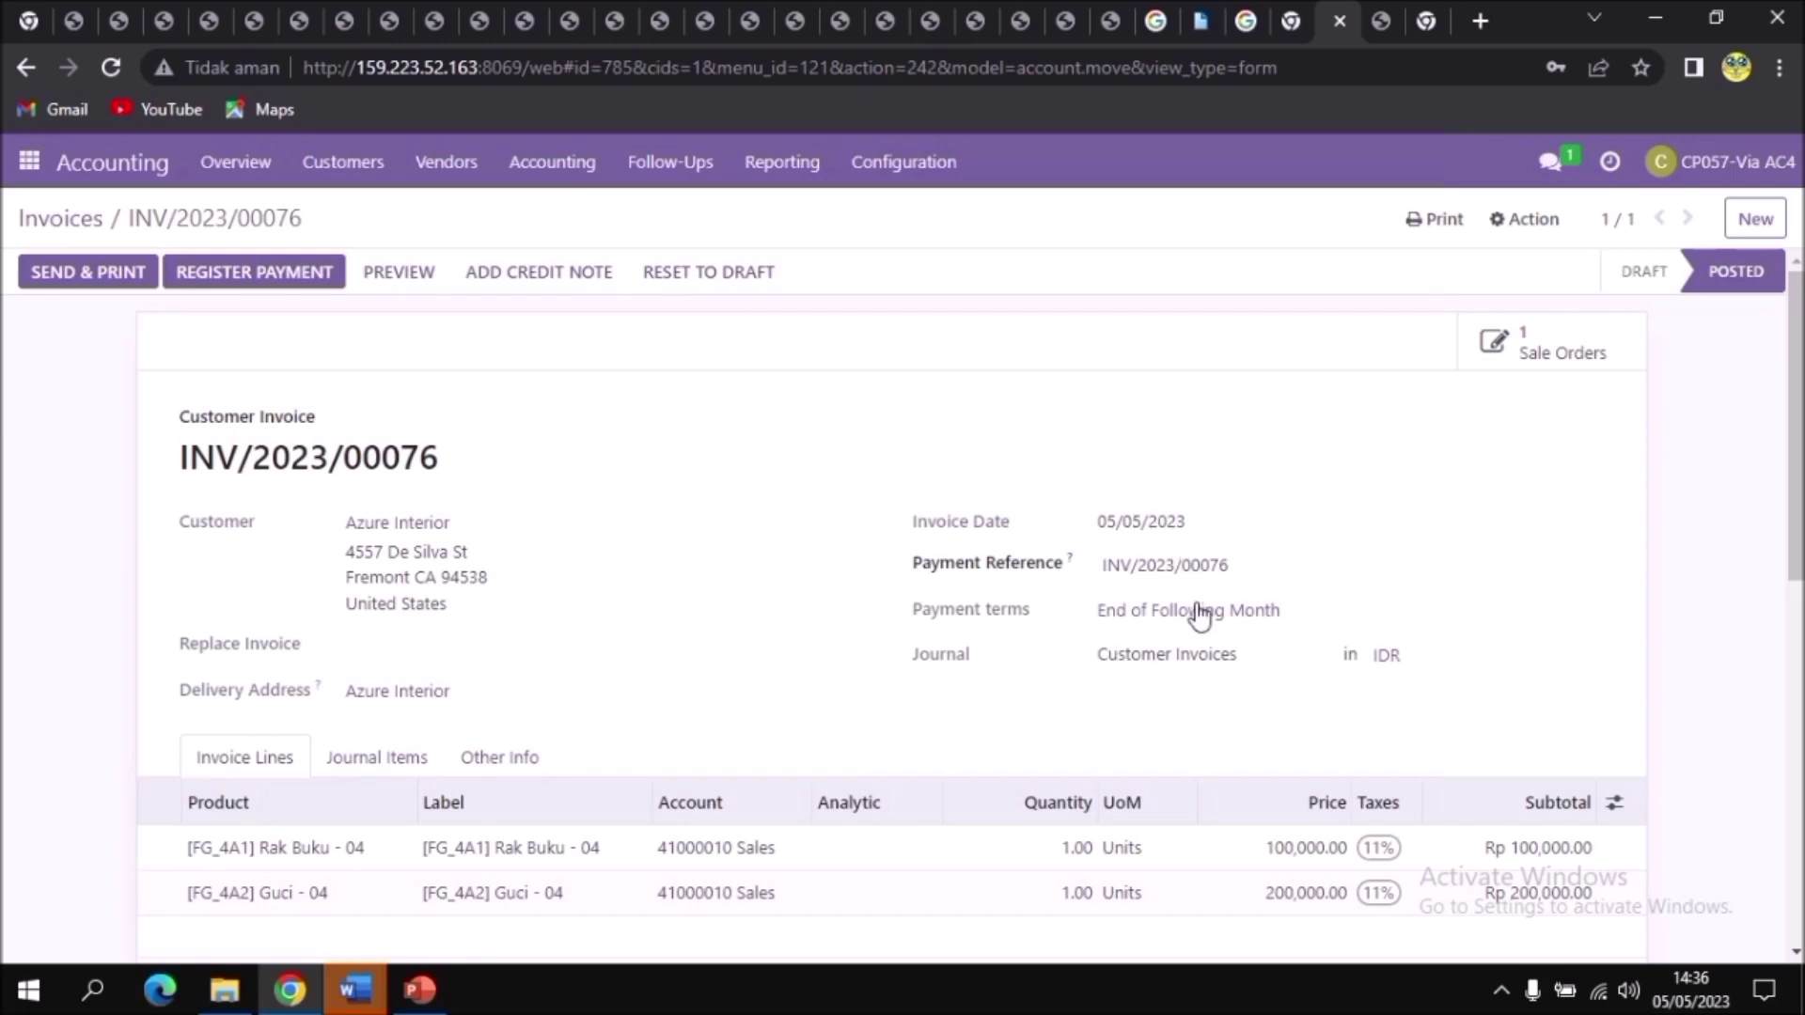
Step: Register a Cash journal payment of 166,500 against the invoice
click(1250, 569)
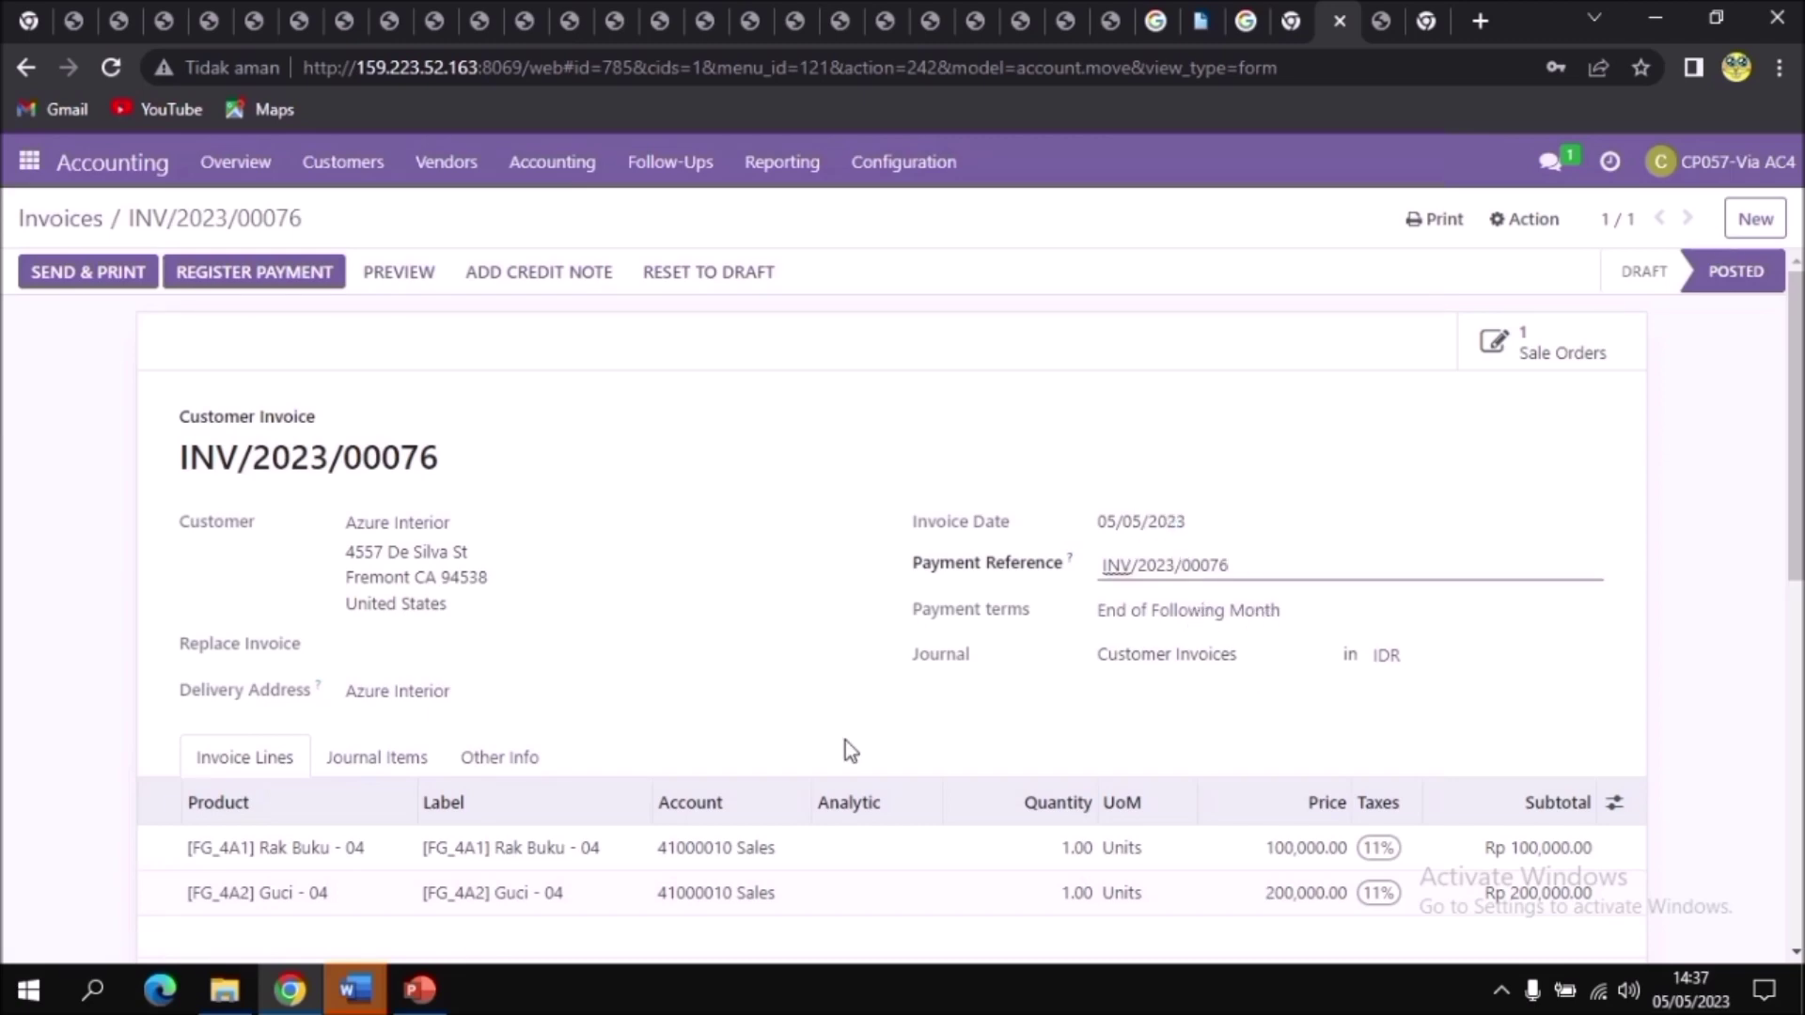
scroll(1072, 624, down, 5)
scroll(1073, 620, up, 5)
click(313, 277)
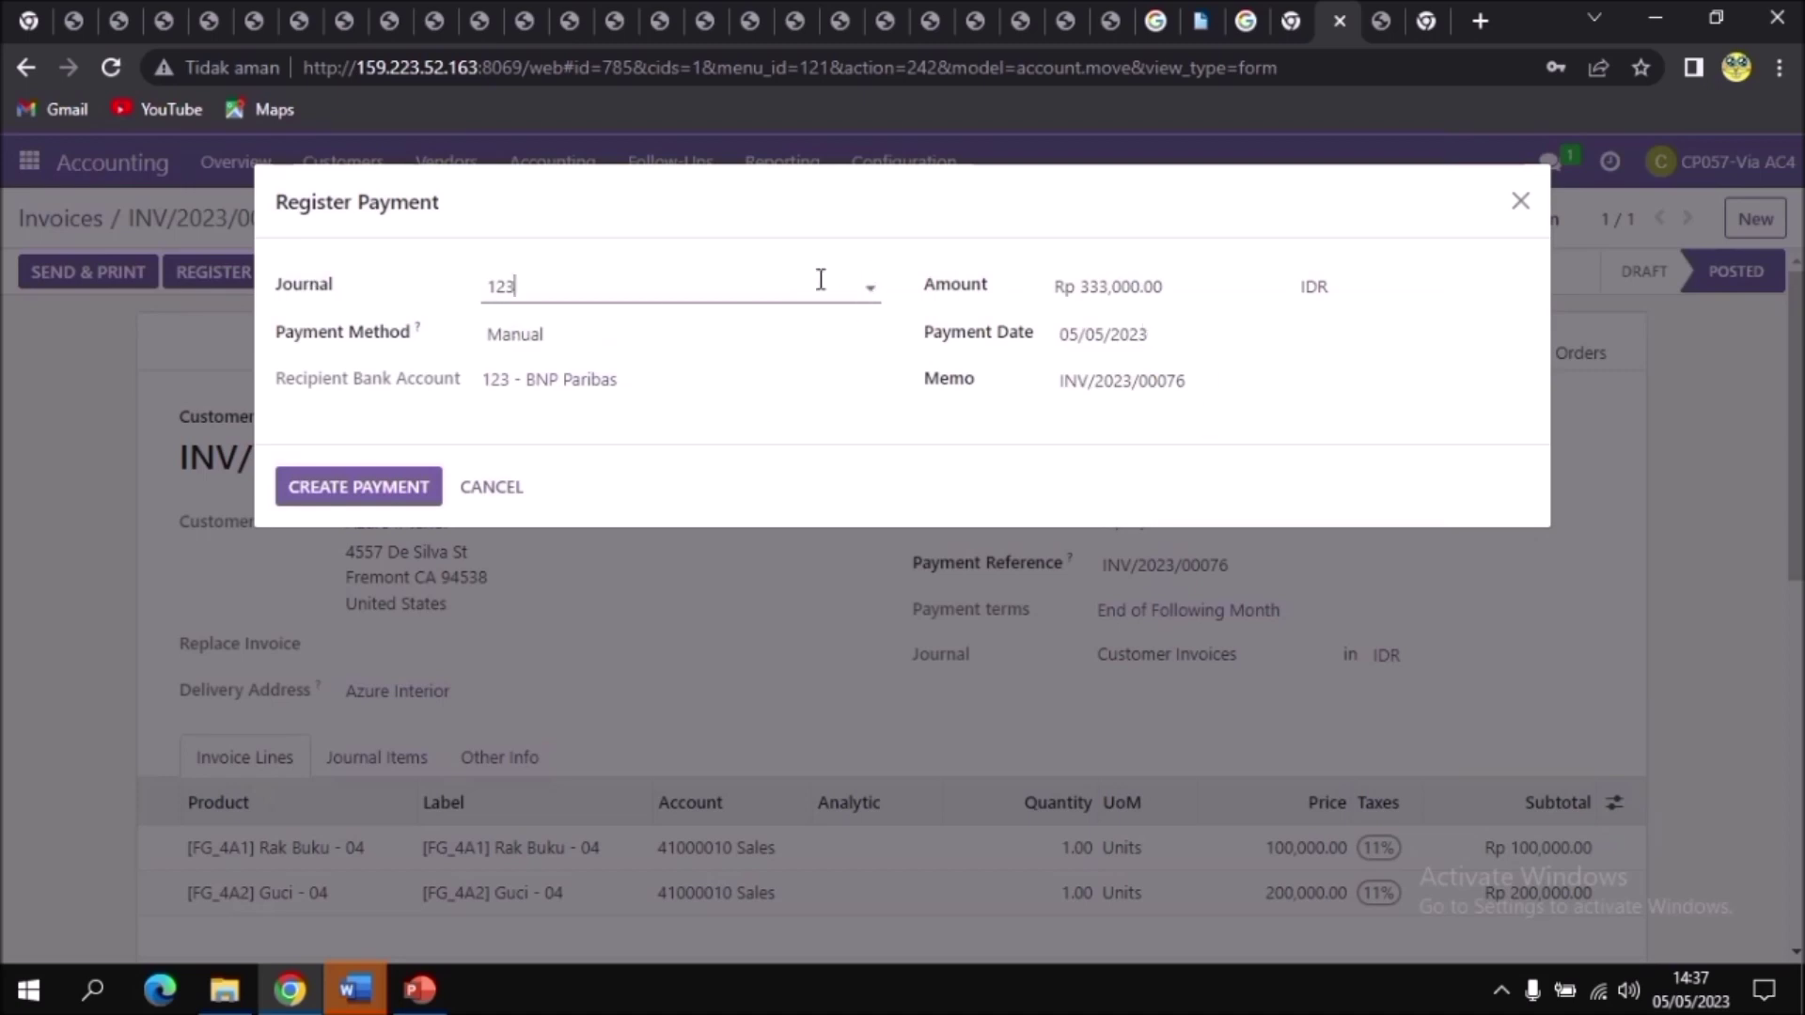
click(872, 290)
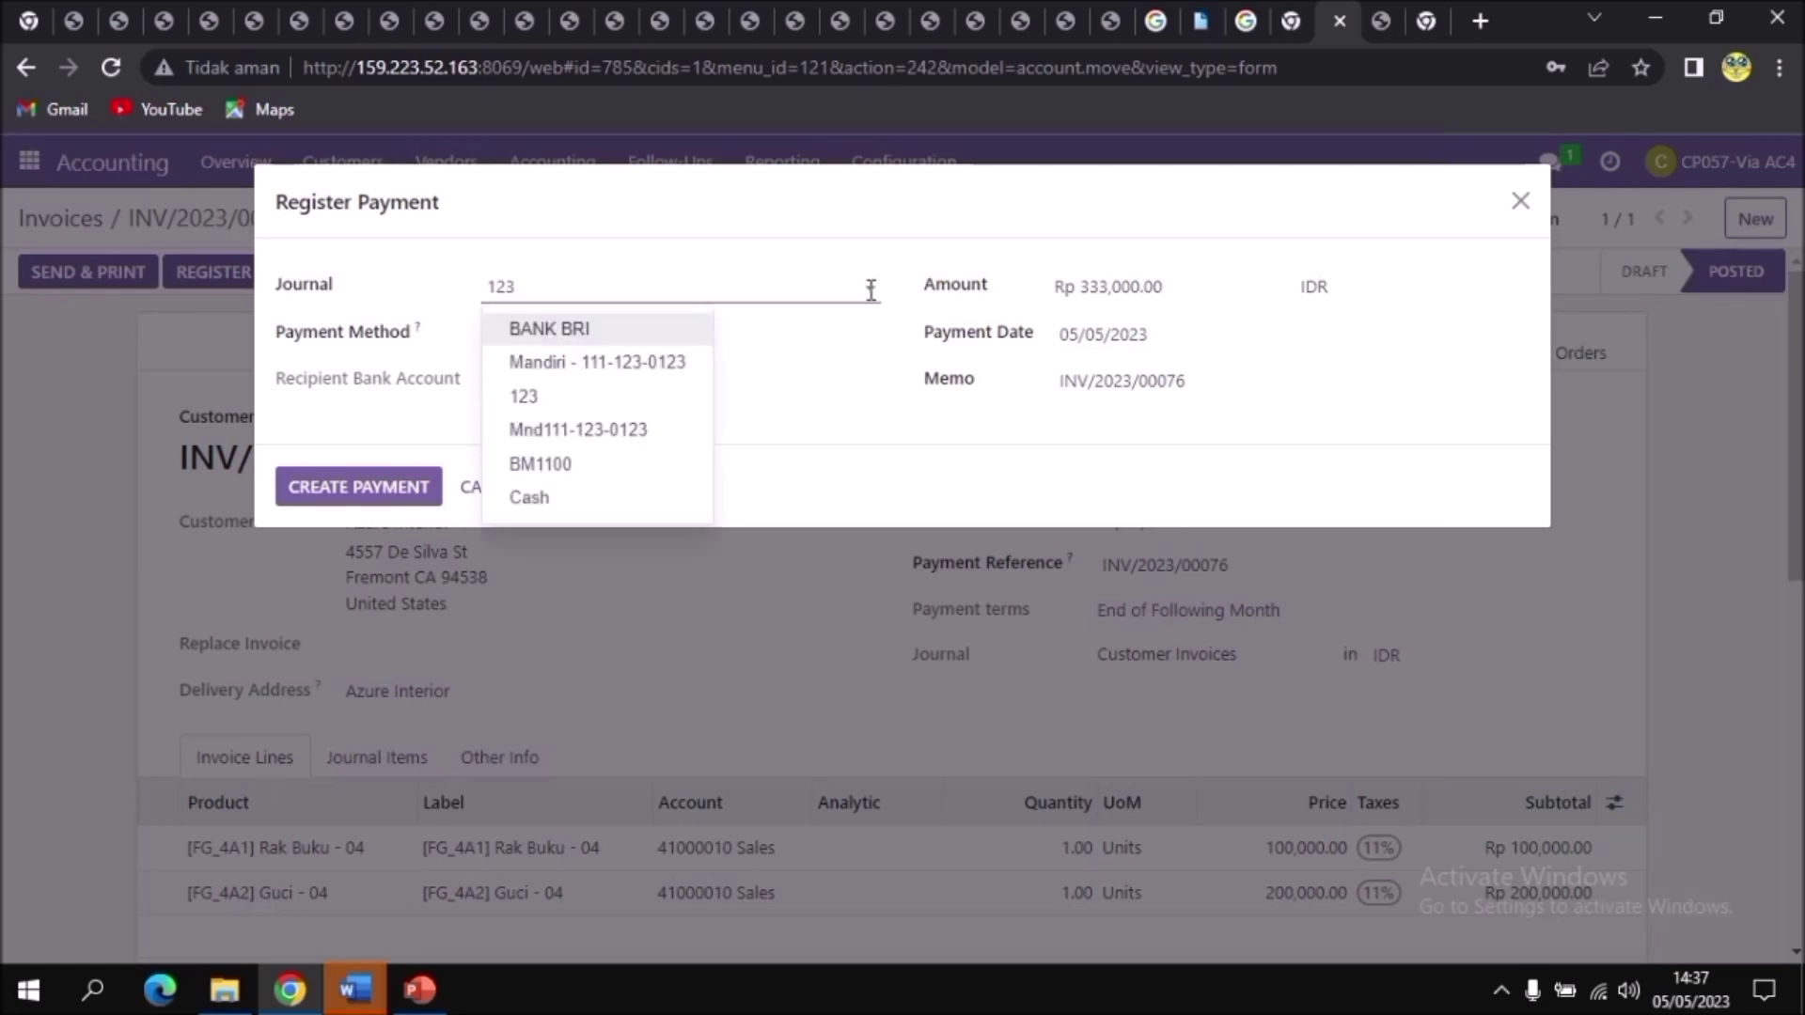
click(584, 508)
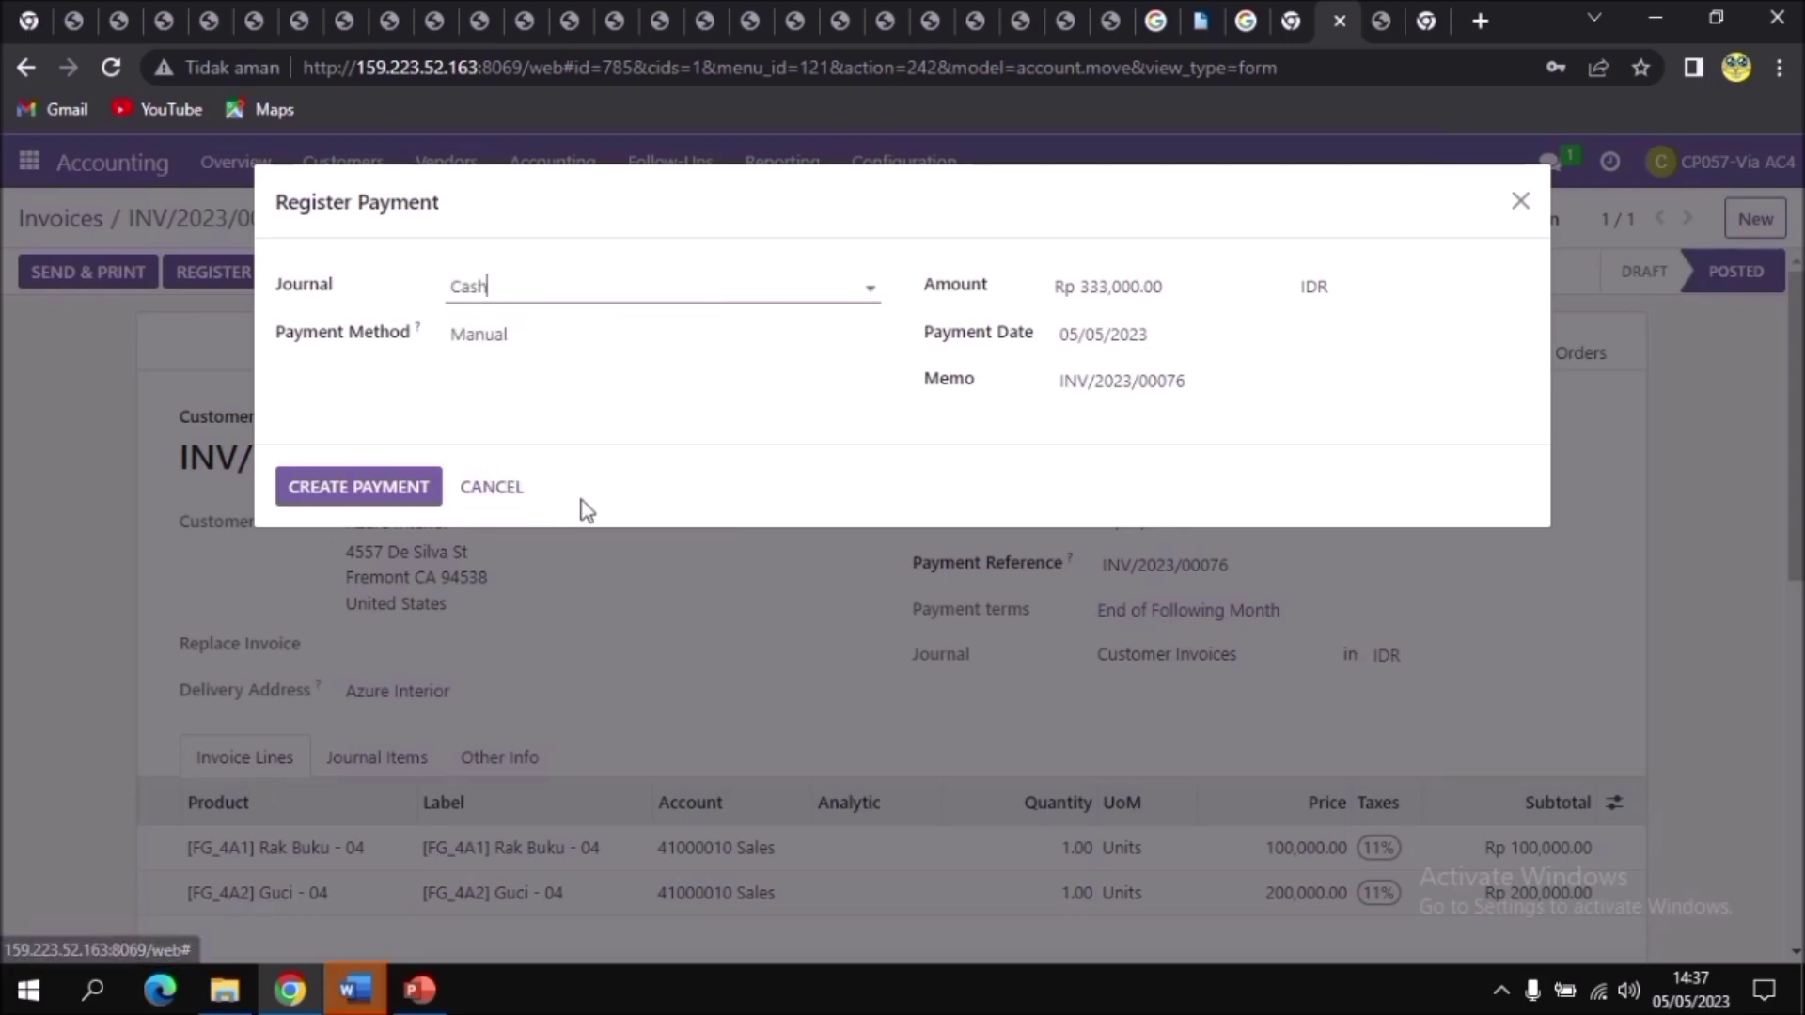
click(1186, 294)
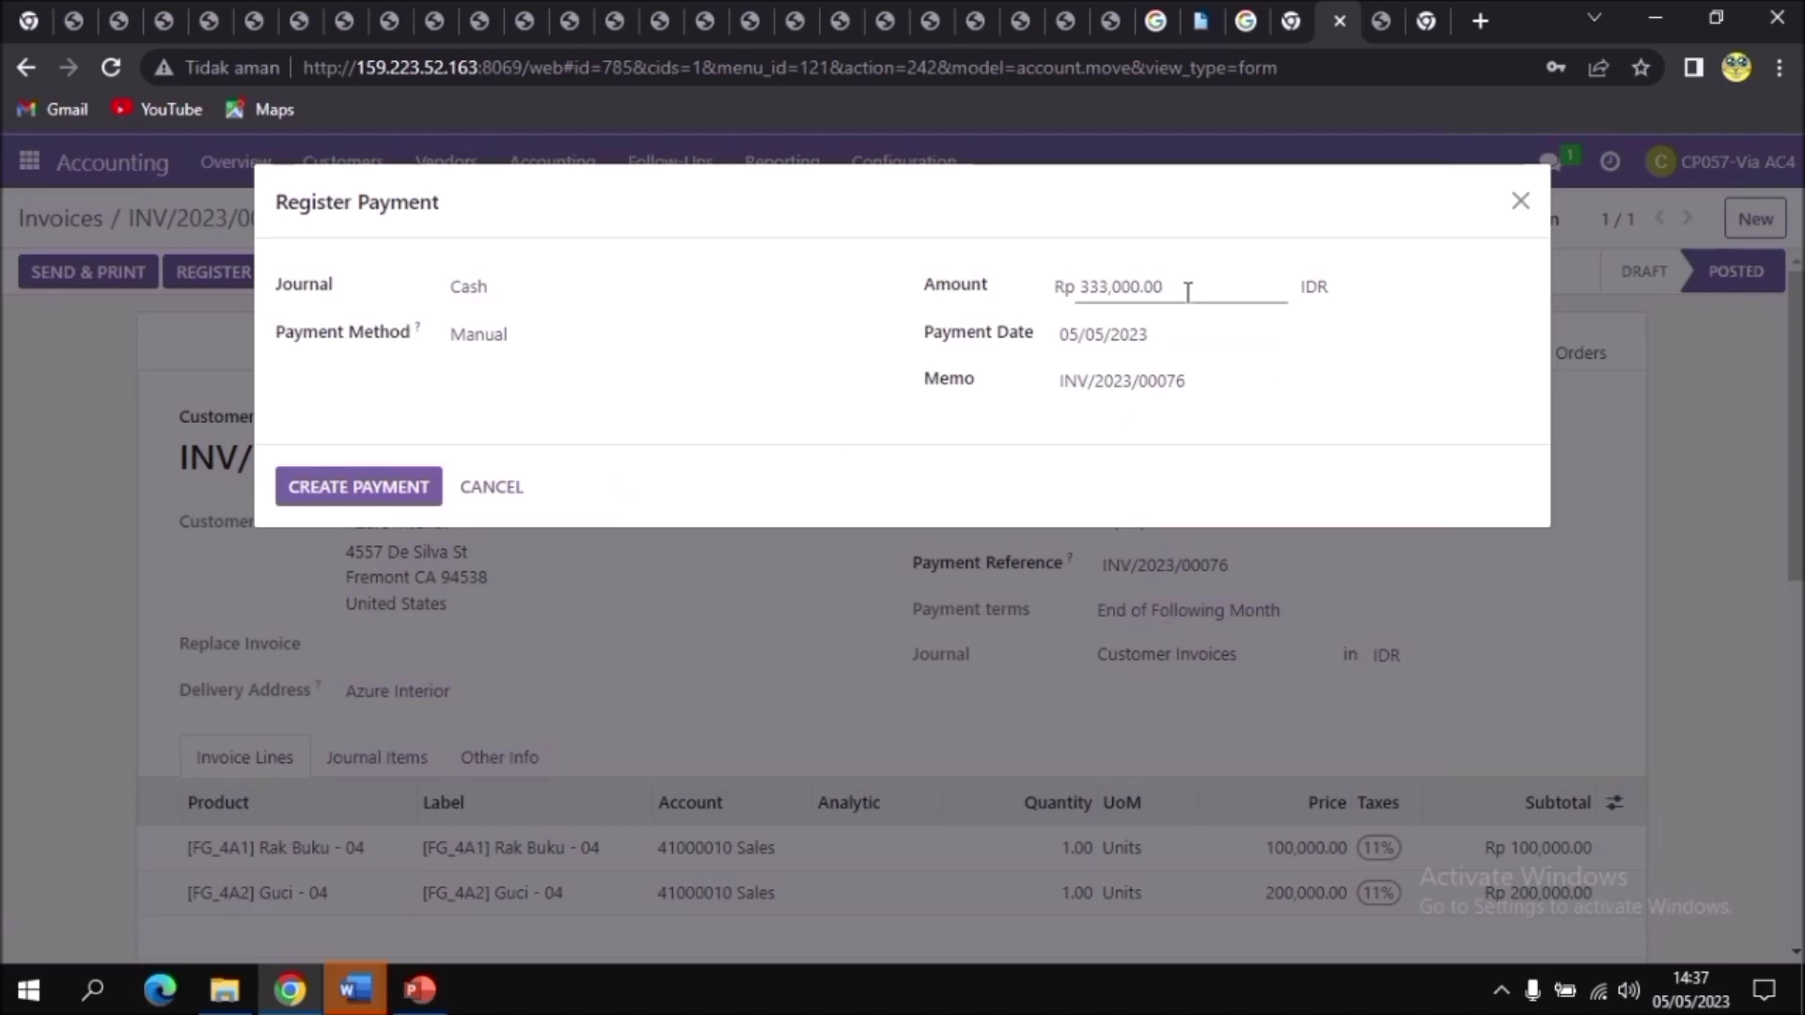
drag(1187, 291, 1069, 290)
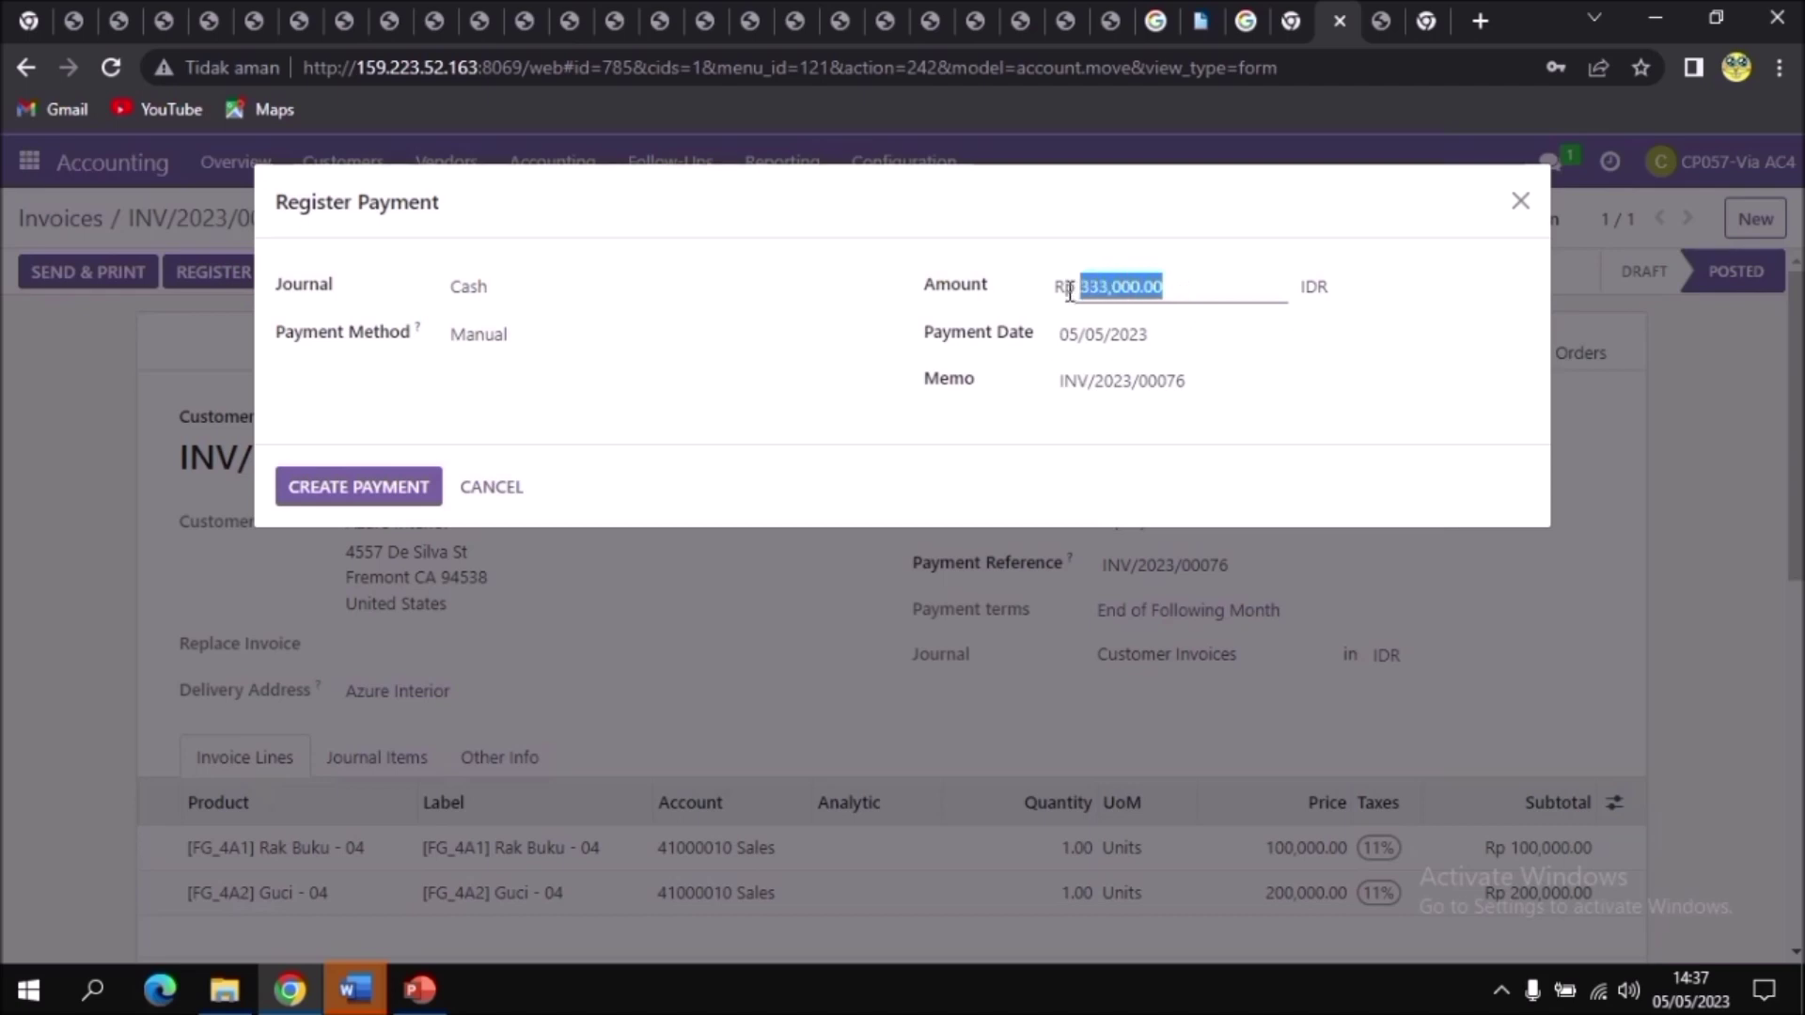
key(BackSpace)
text(166500)
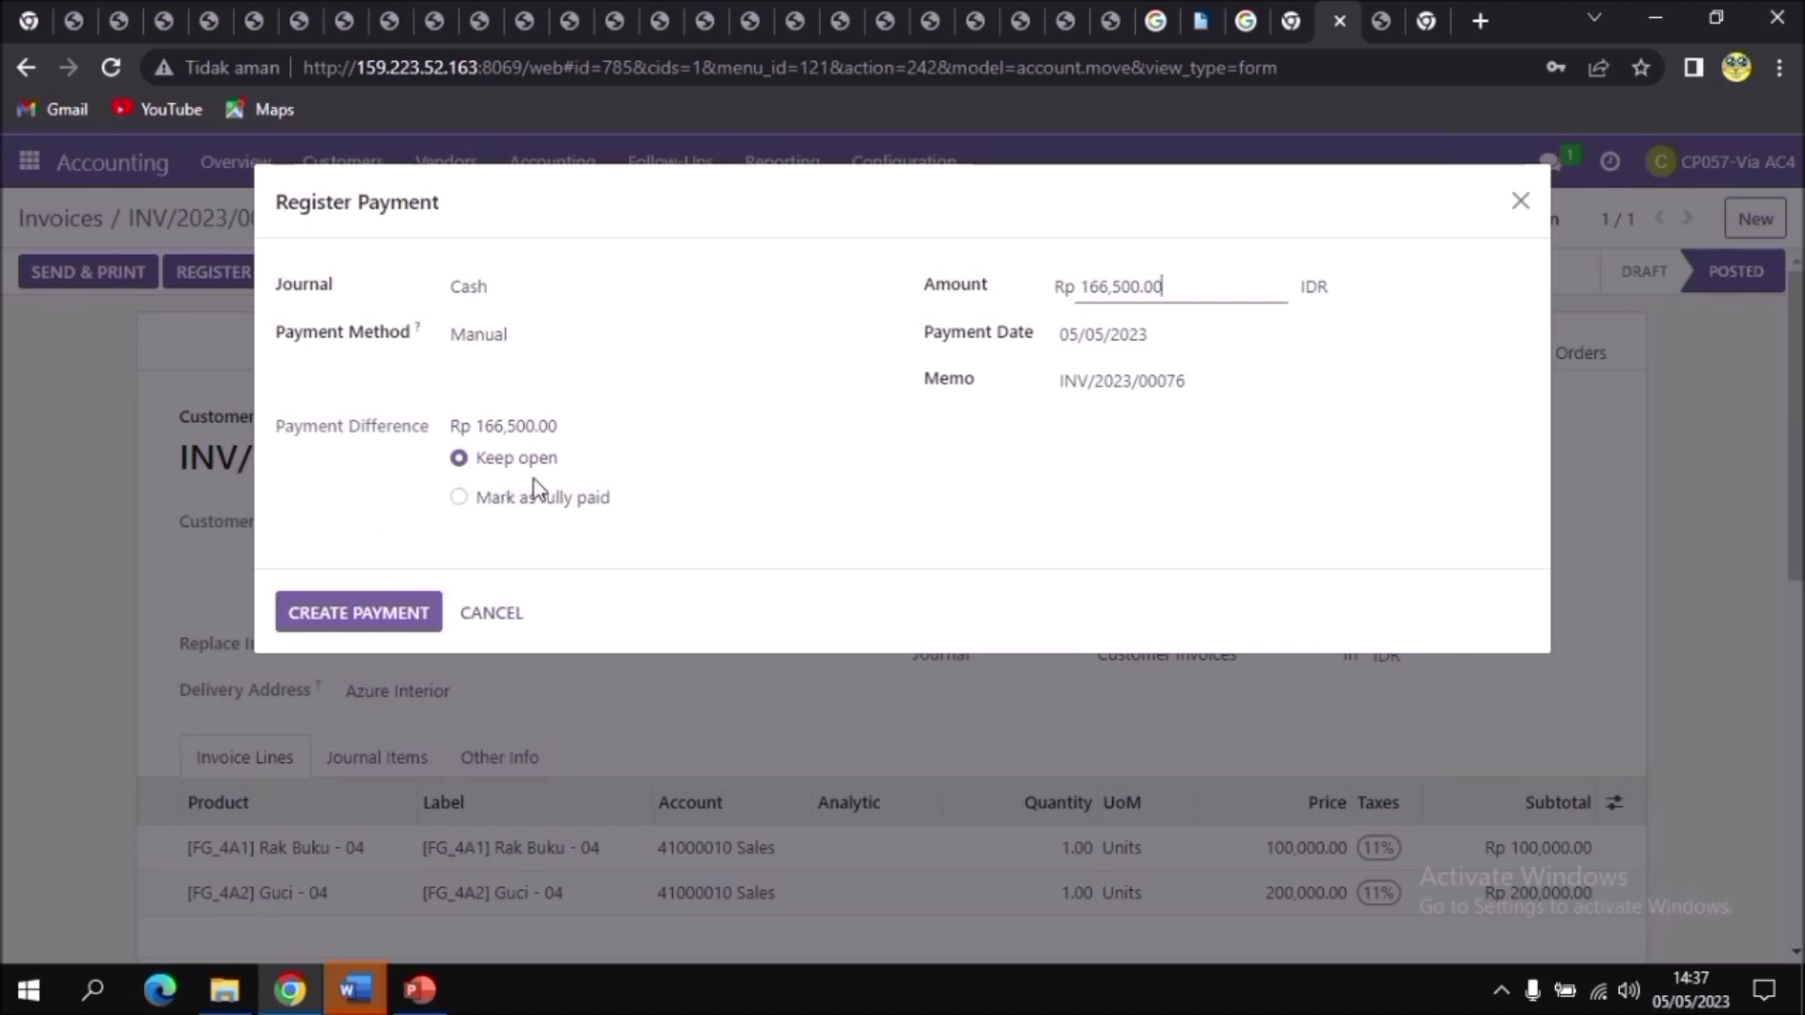
click(388, 627)
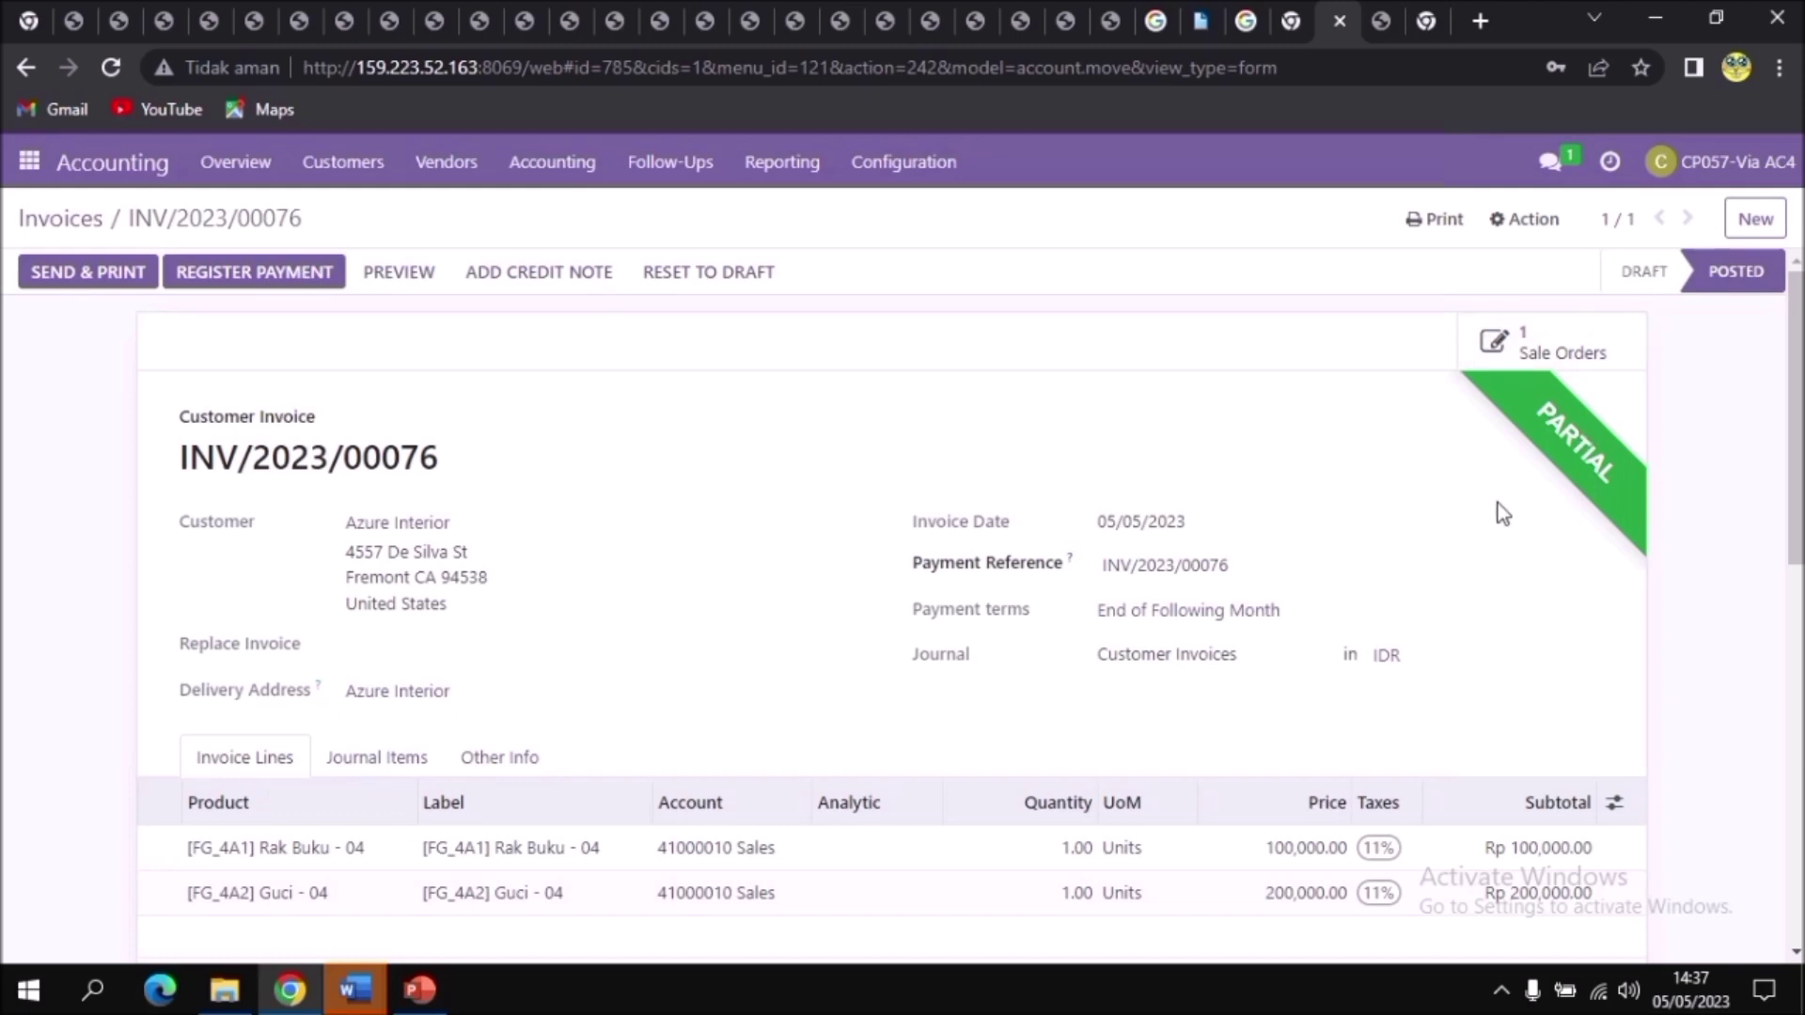
Step: Print the invoice to download INV_2023_00076.pdf
click(1420, 235)
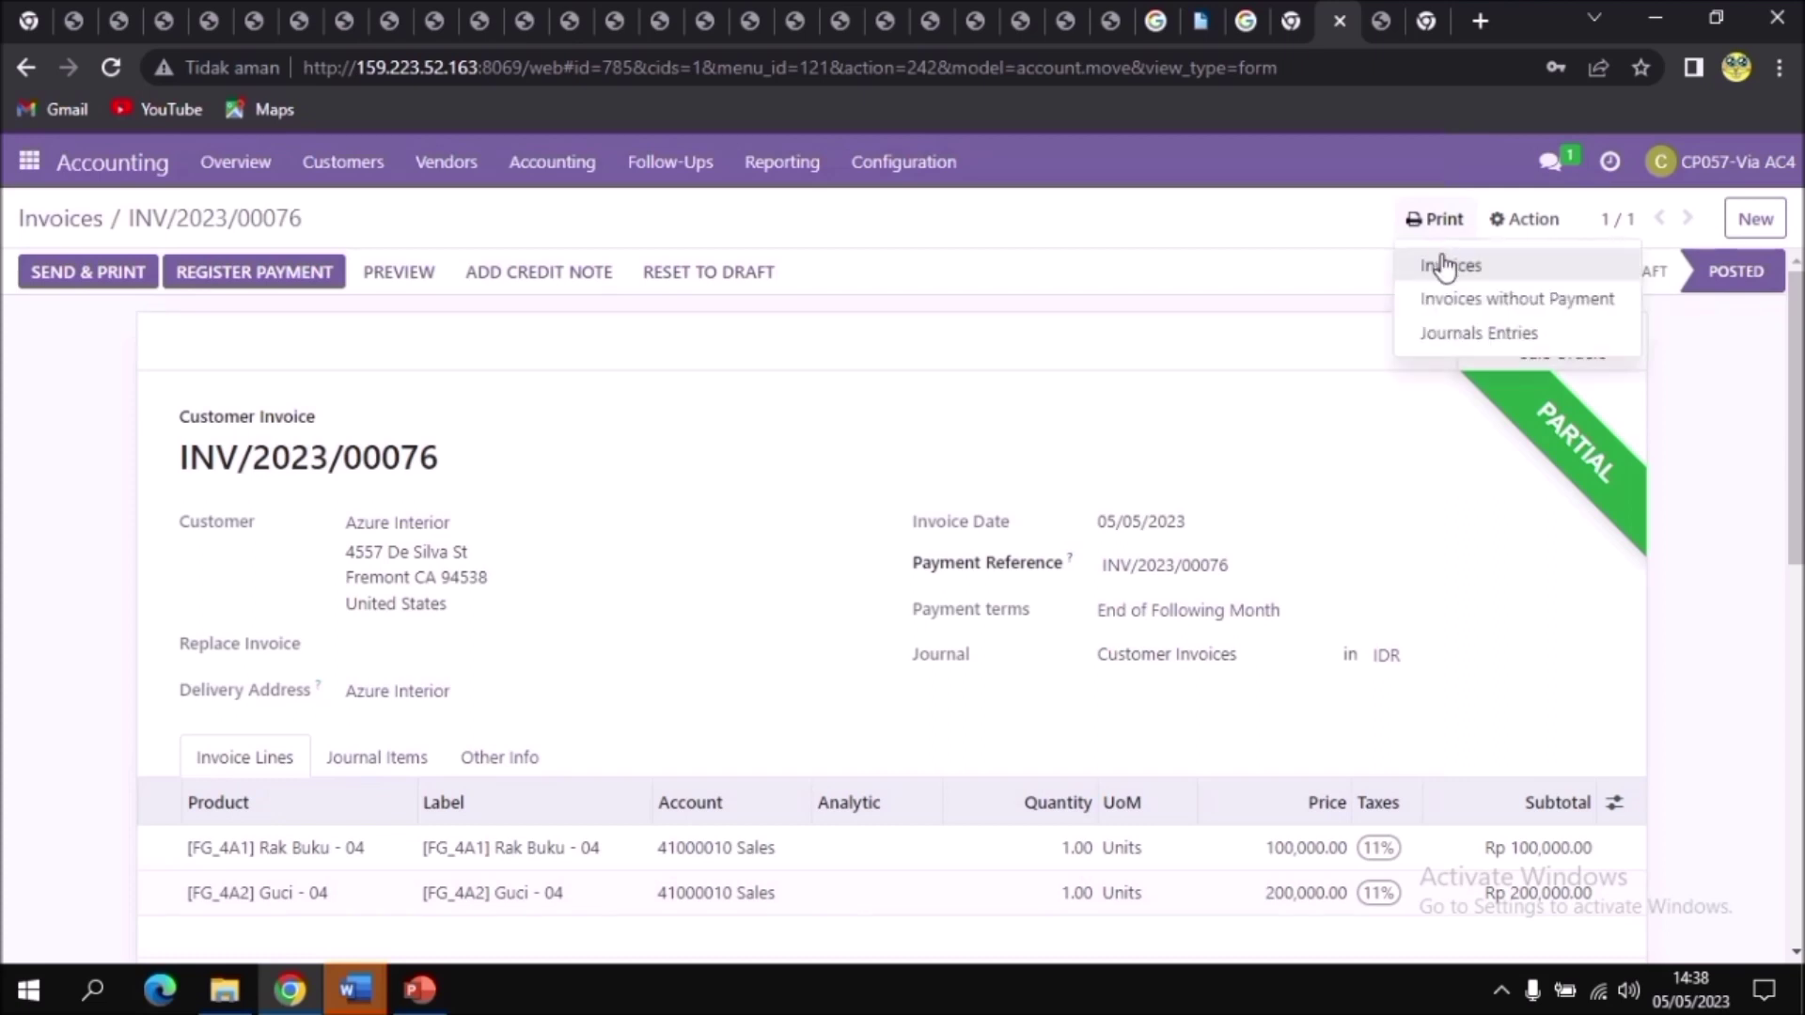
click(1443, 260)
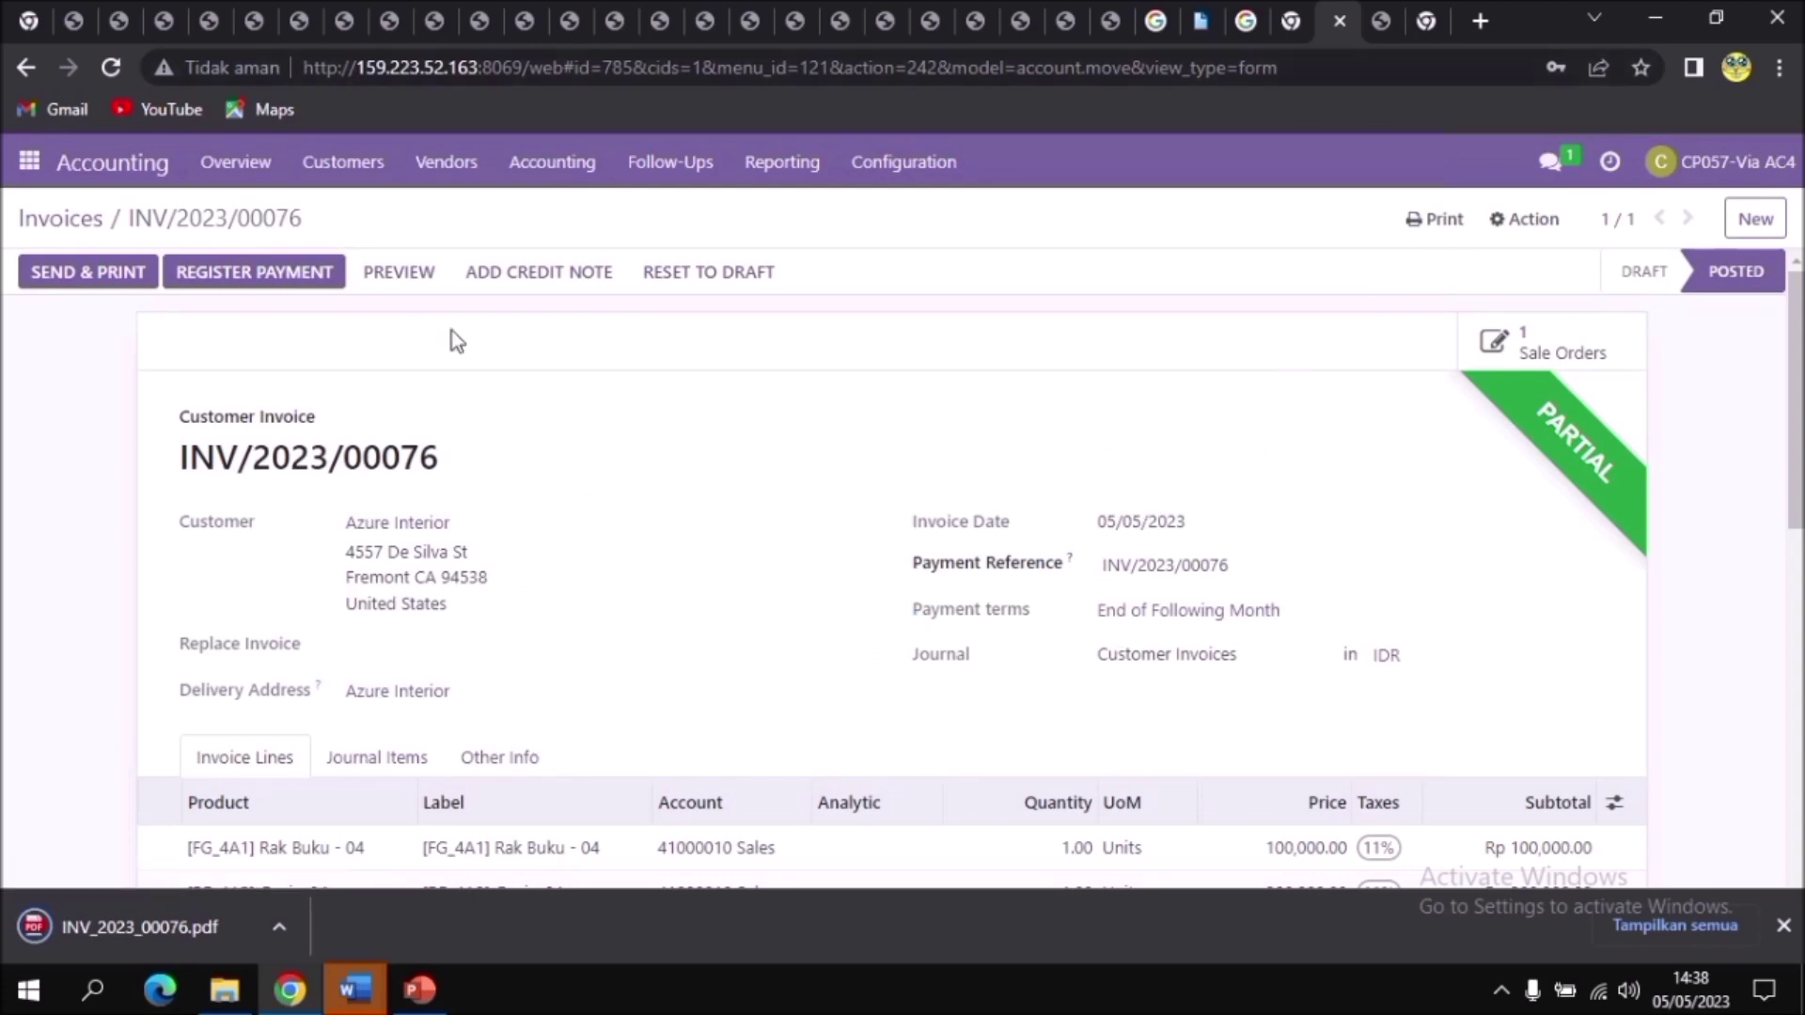
click(35, 167)
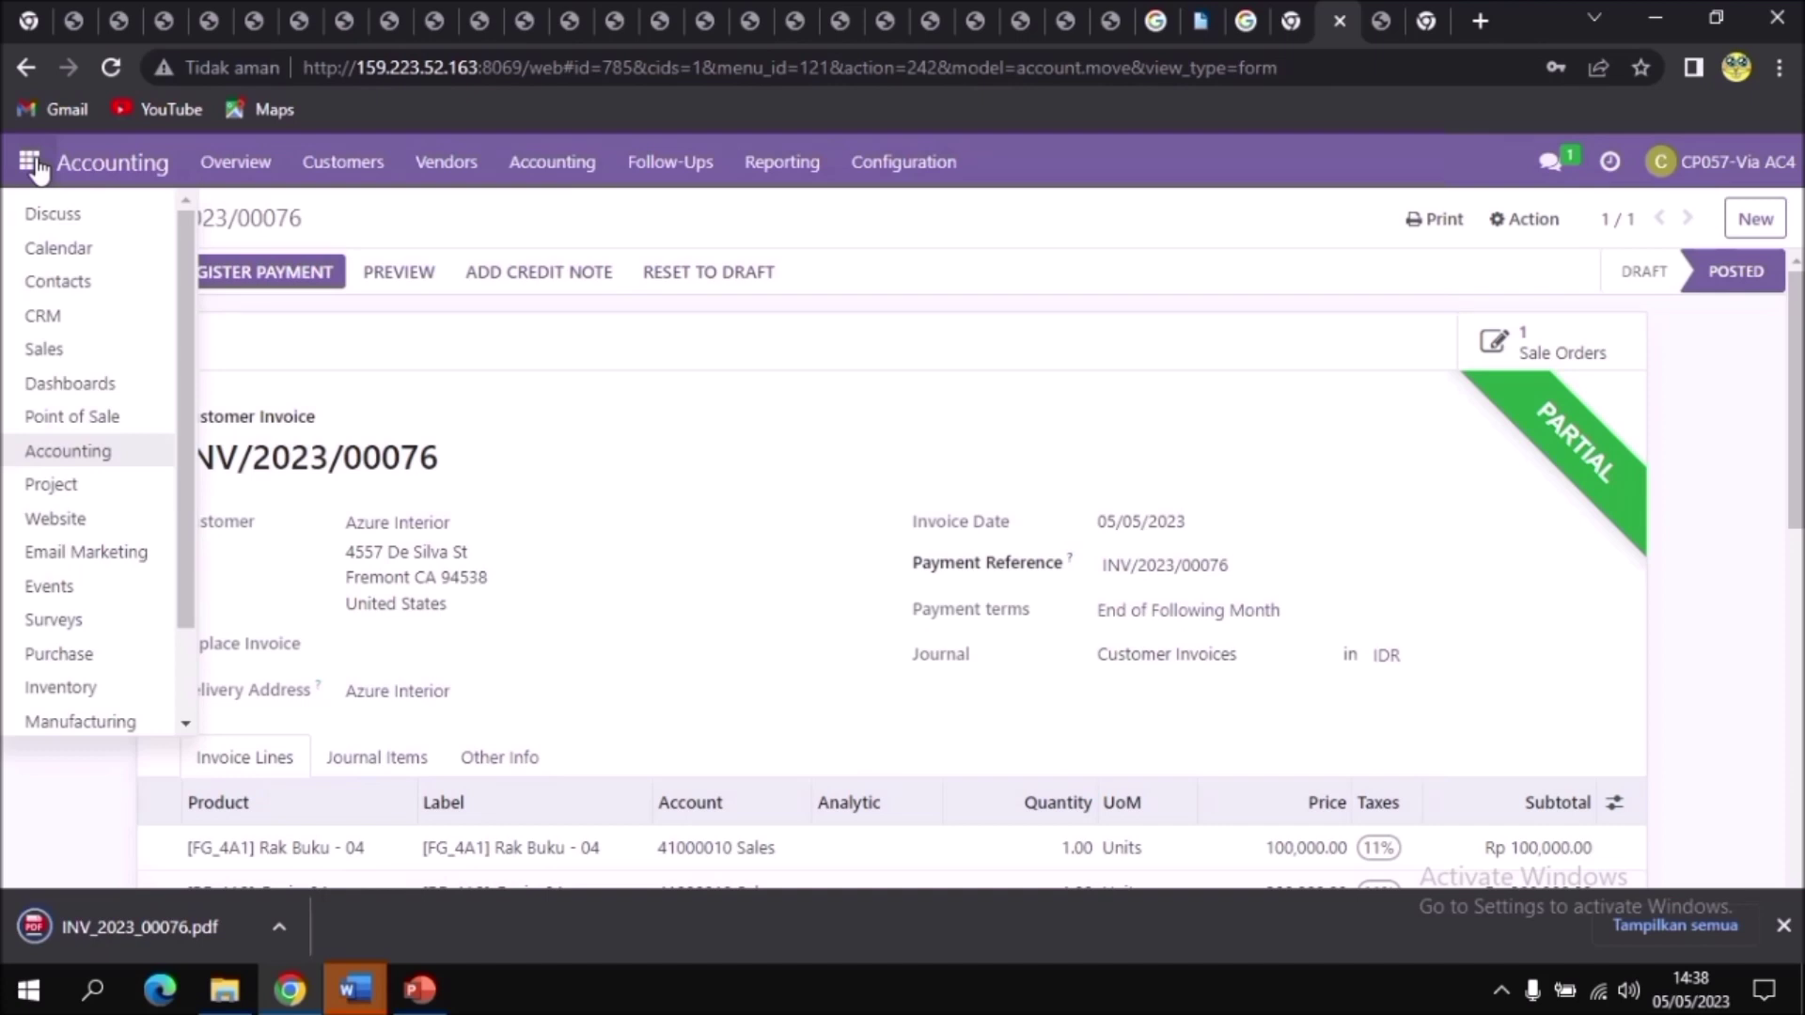
Step: In Discuss, start a direct message conversation with the colleague
click(28, 218)
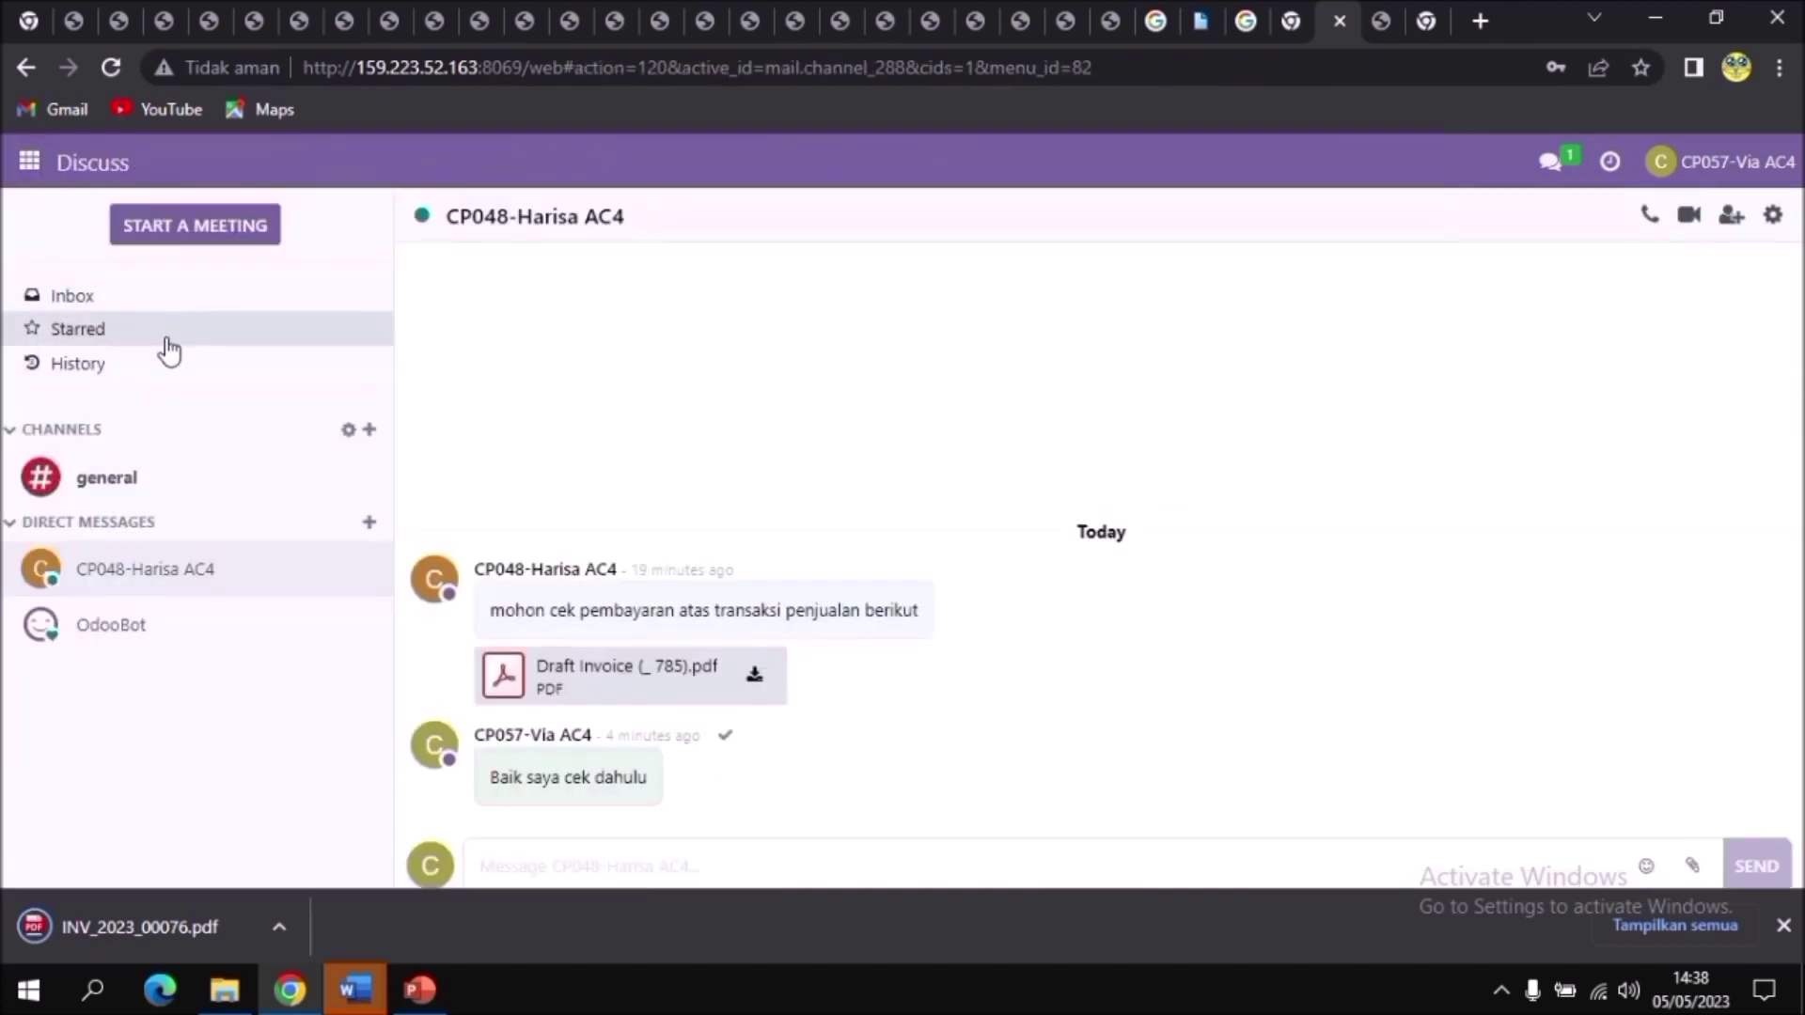
click(370, 525)
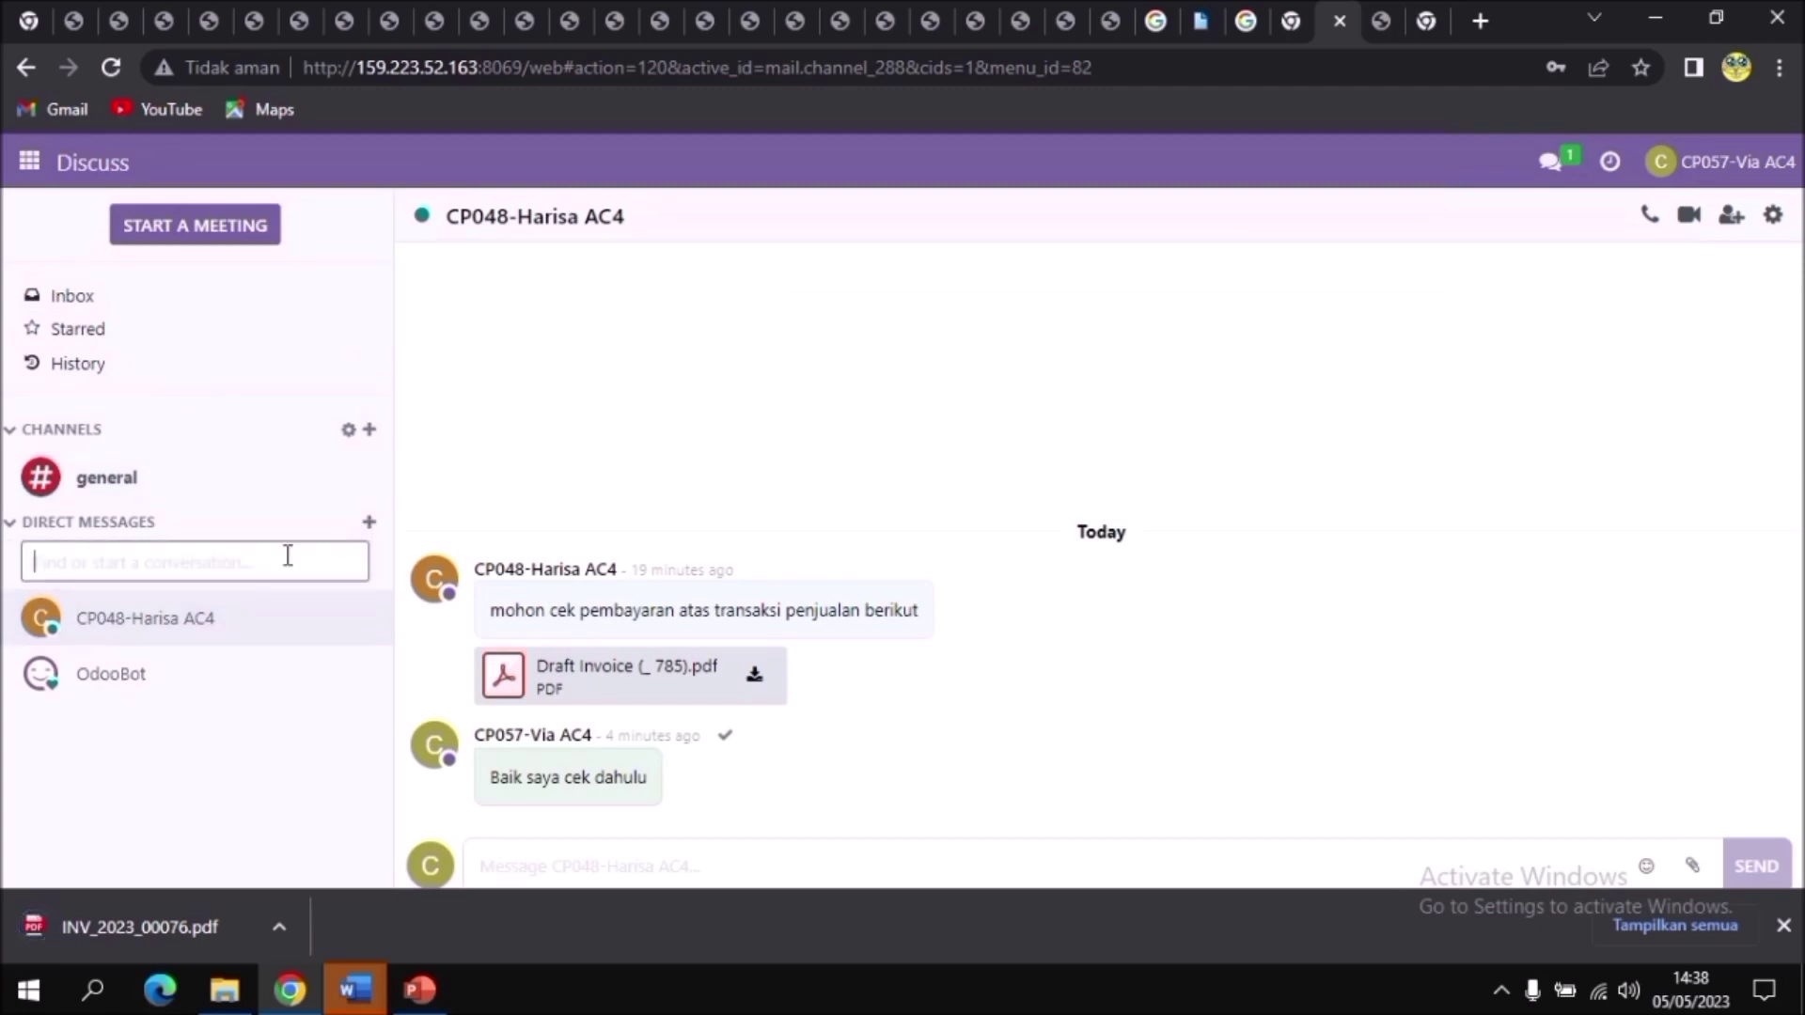
text(cp068)
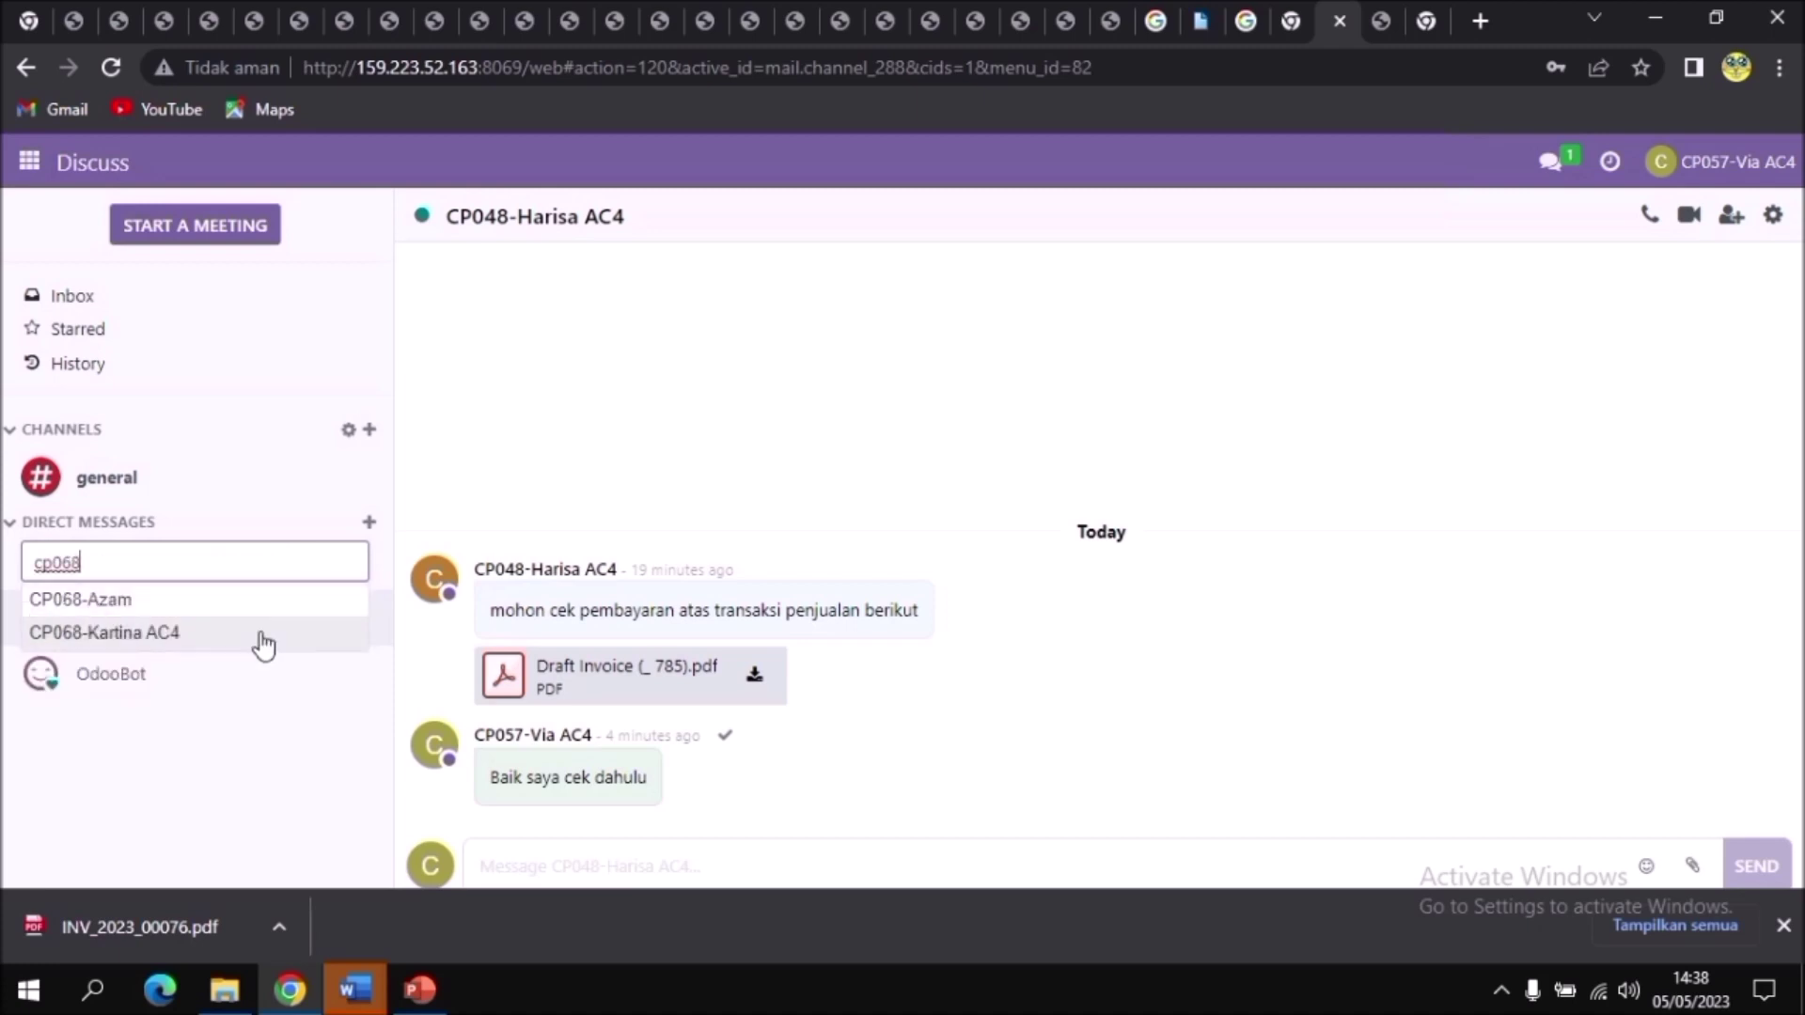
click(258, 633)
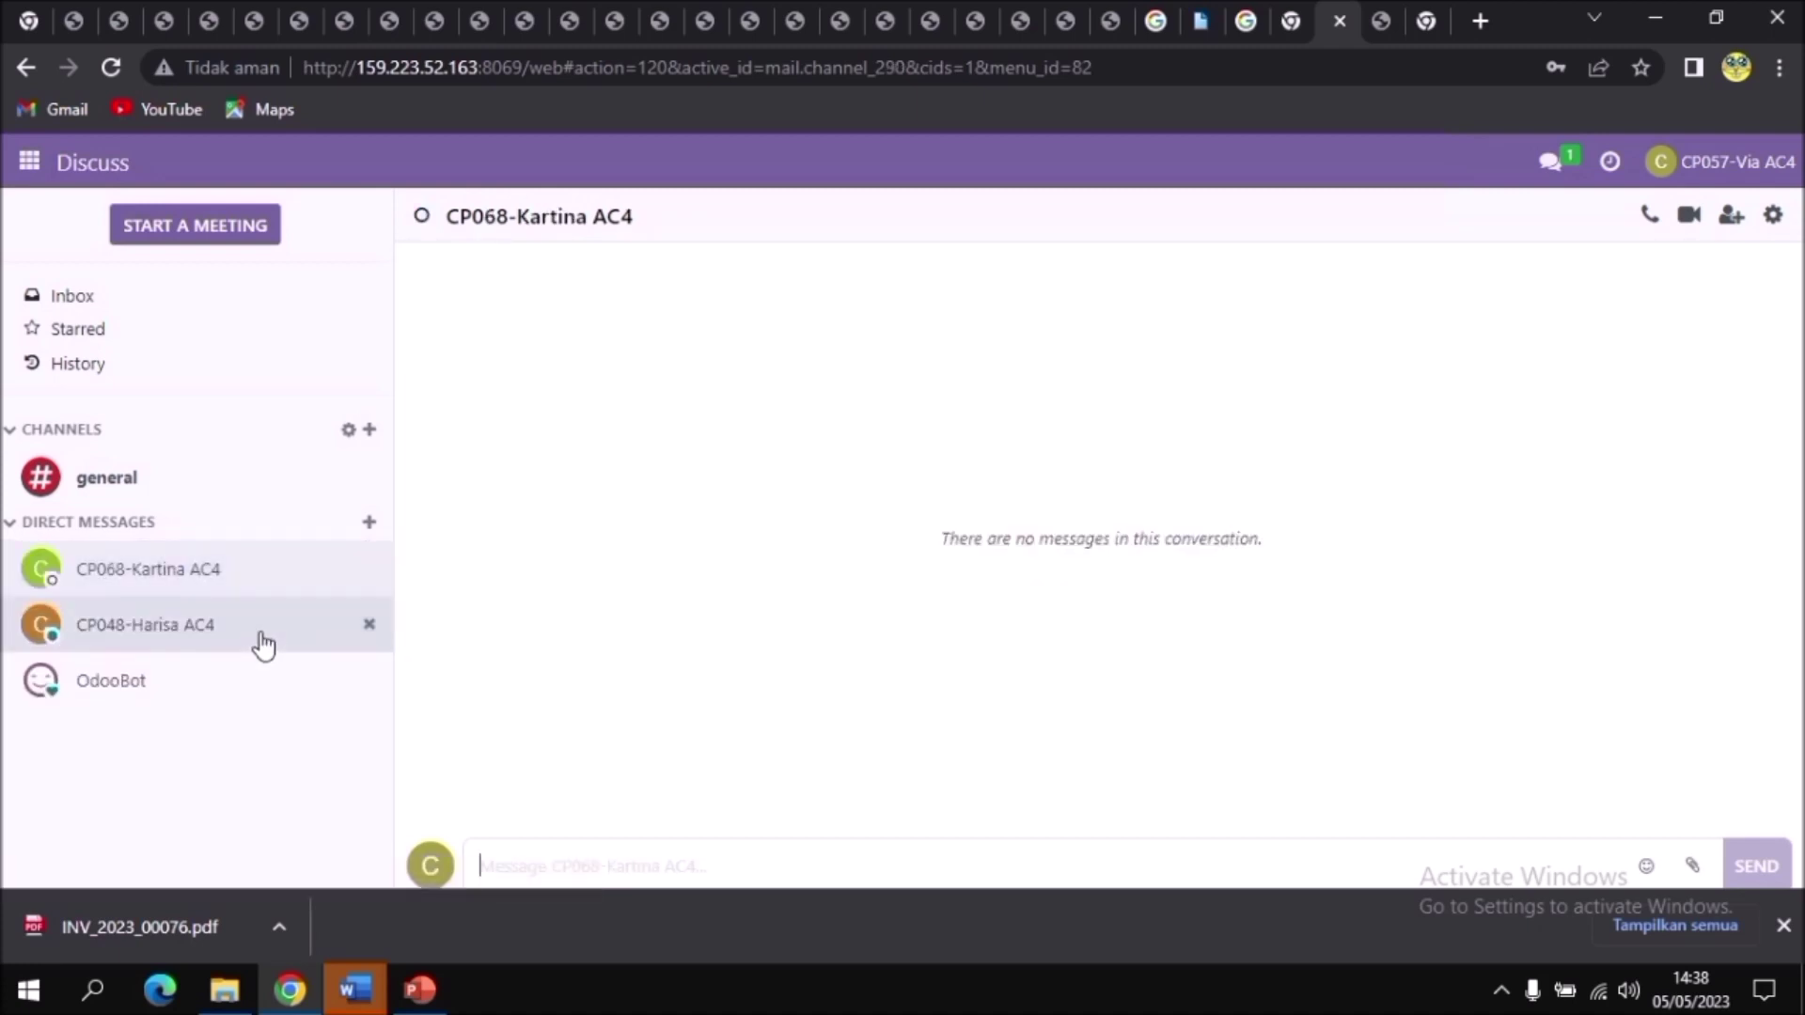
Step: Attach INV_2023_00076.pdf from Downloads and send 'Tolong buatkan rekonsiliasi pada dokumen tersebut'
click(1692, 862)
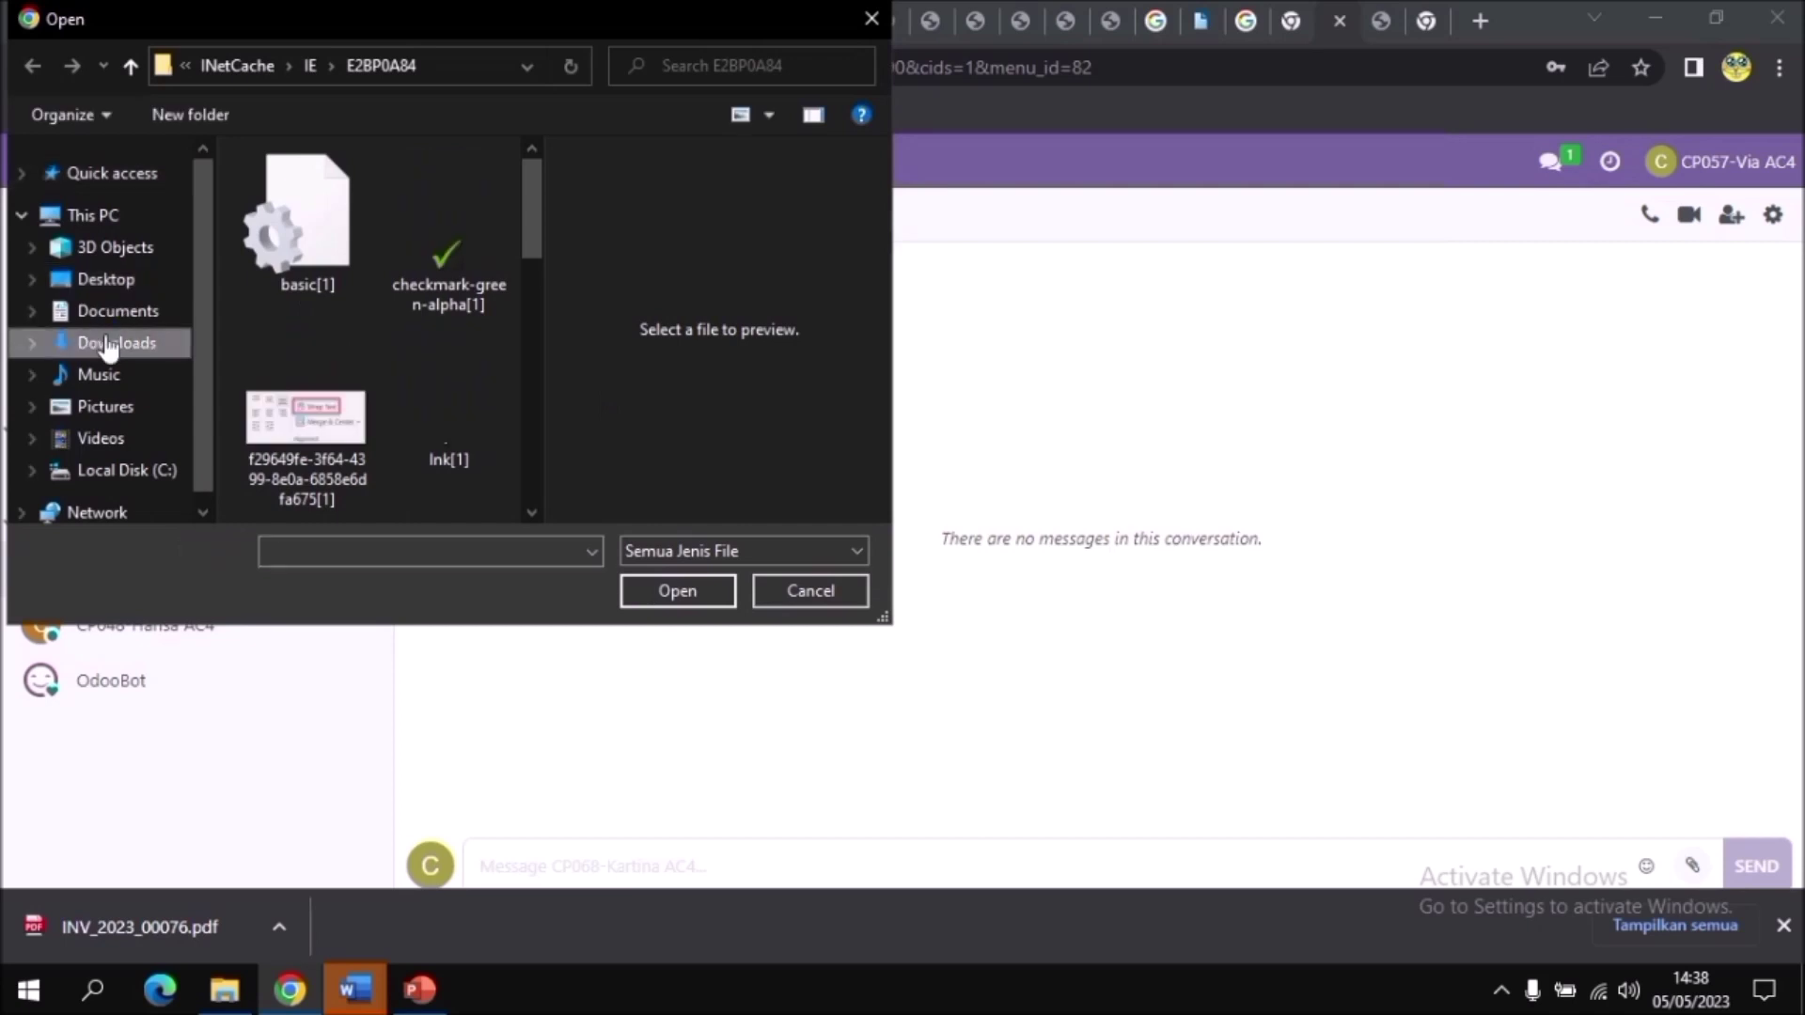
click(110, 344)
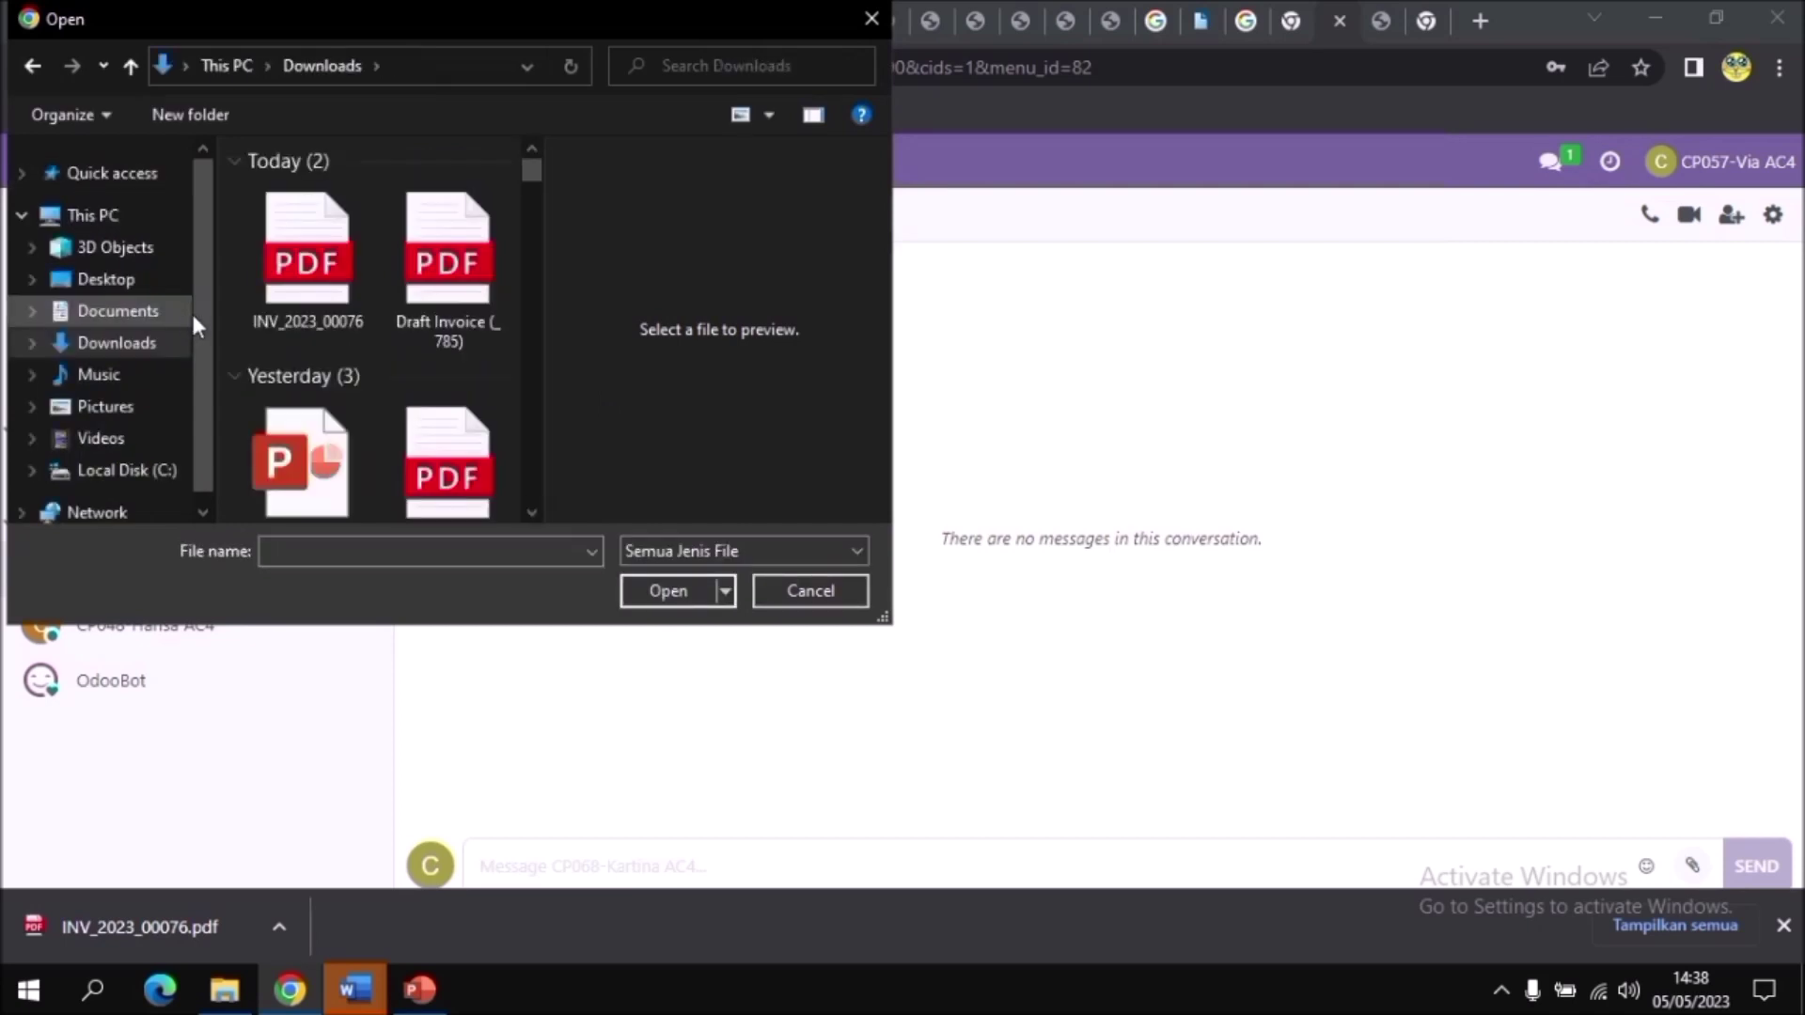
click(310, 277)
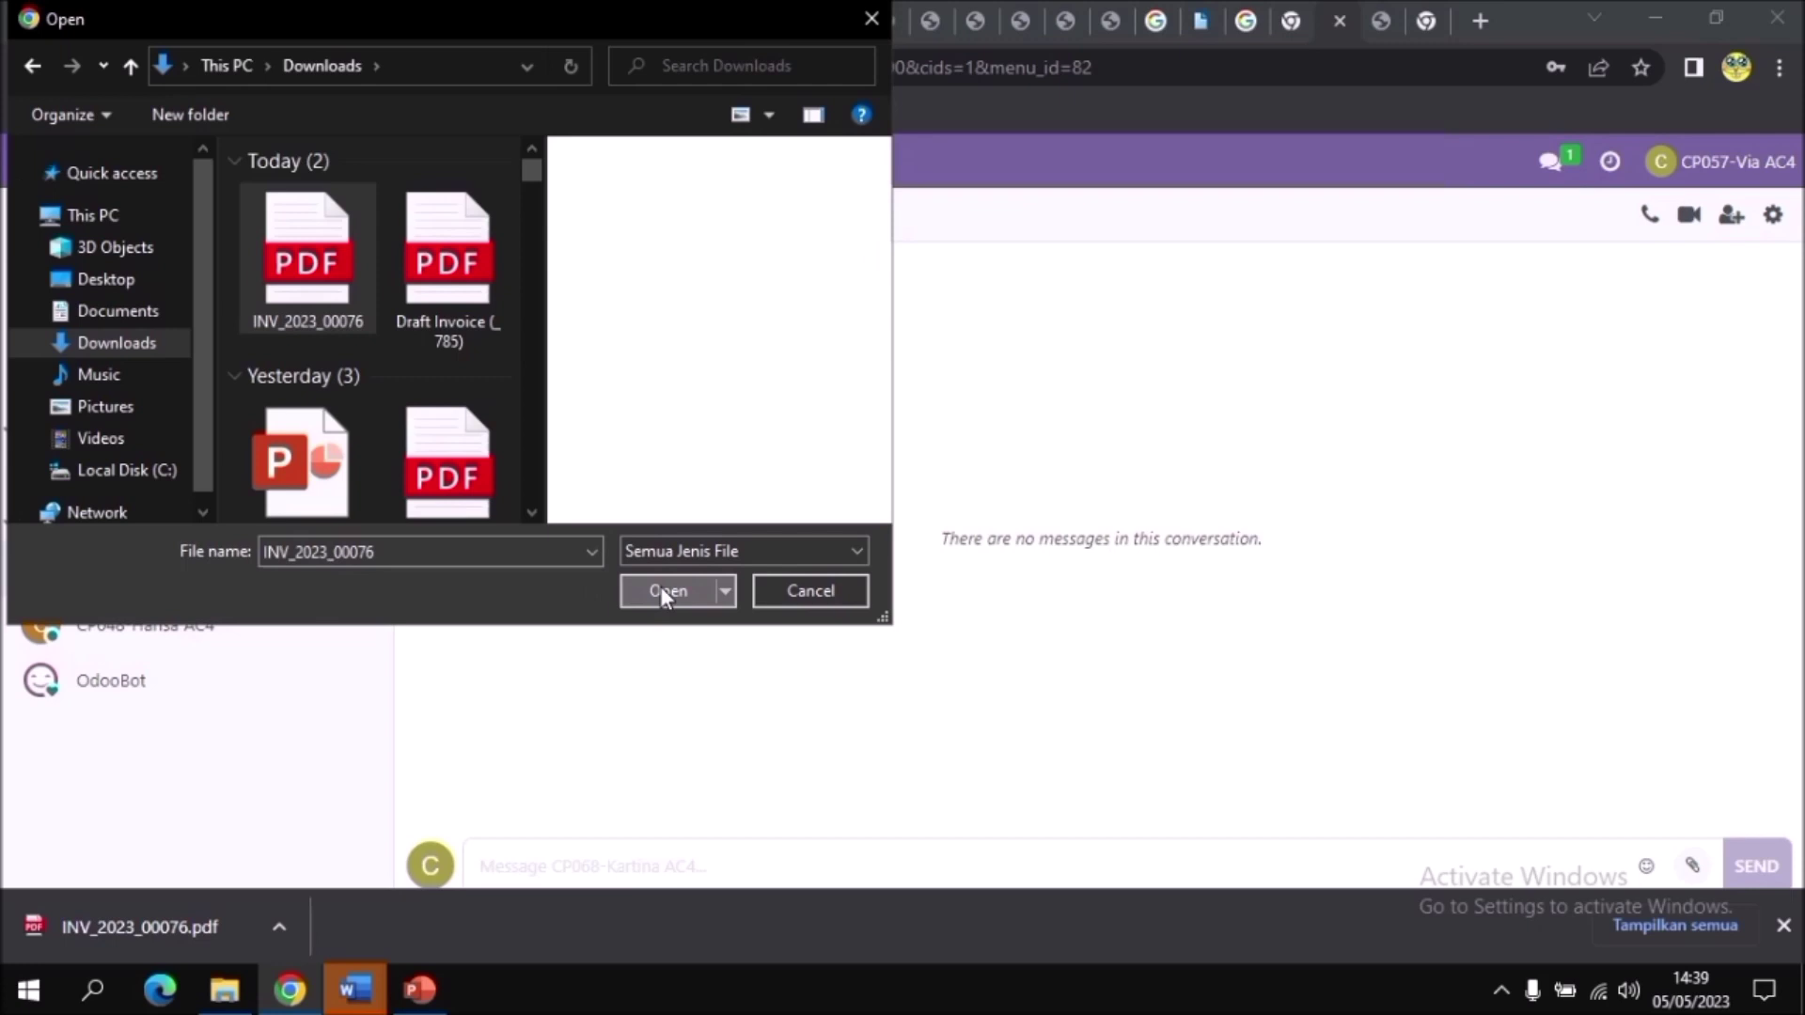
click(665, 591)
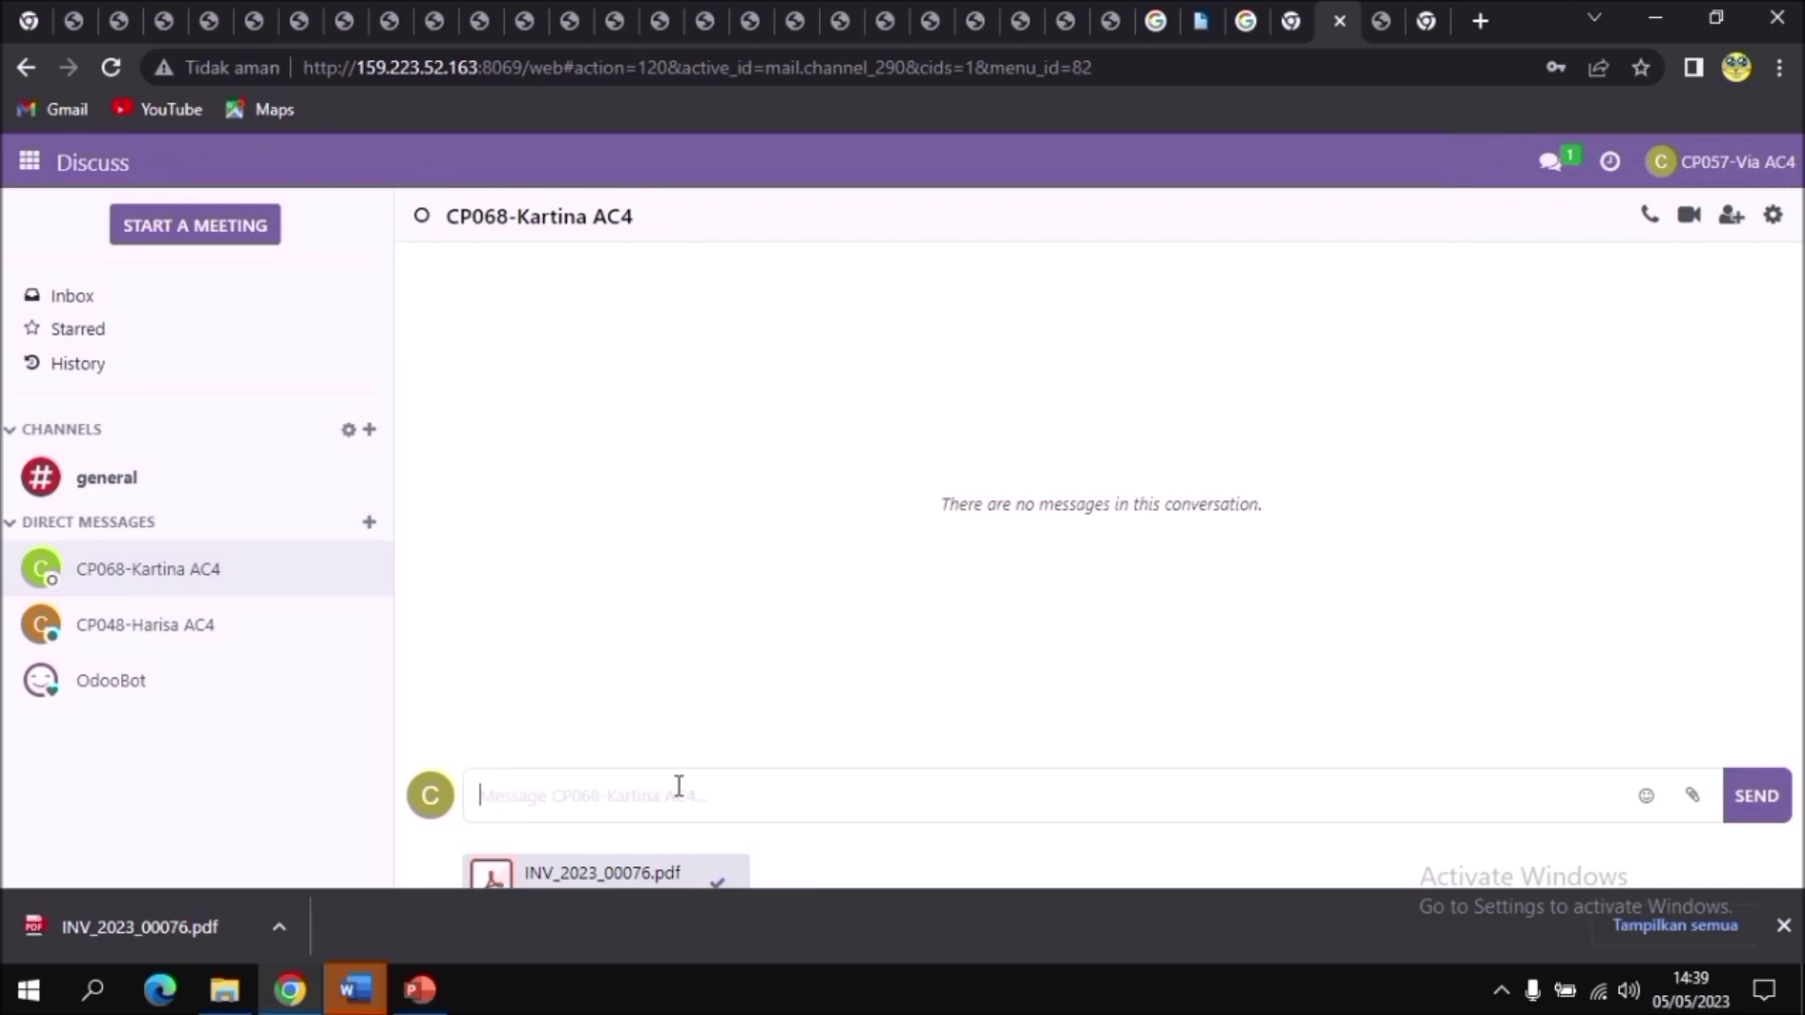
text(Tolong buatkan rekonsiliasi pada dokumen tersebut)
click(1761, 814)
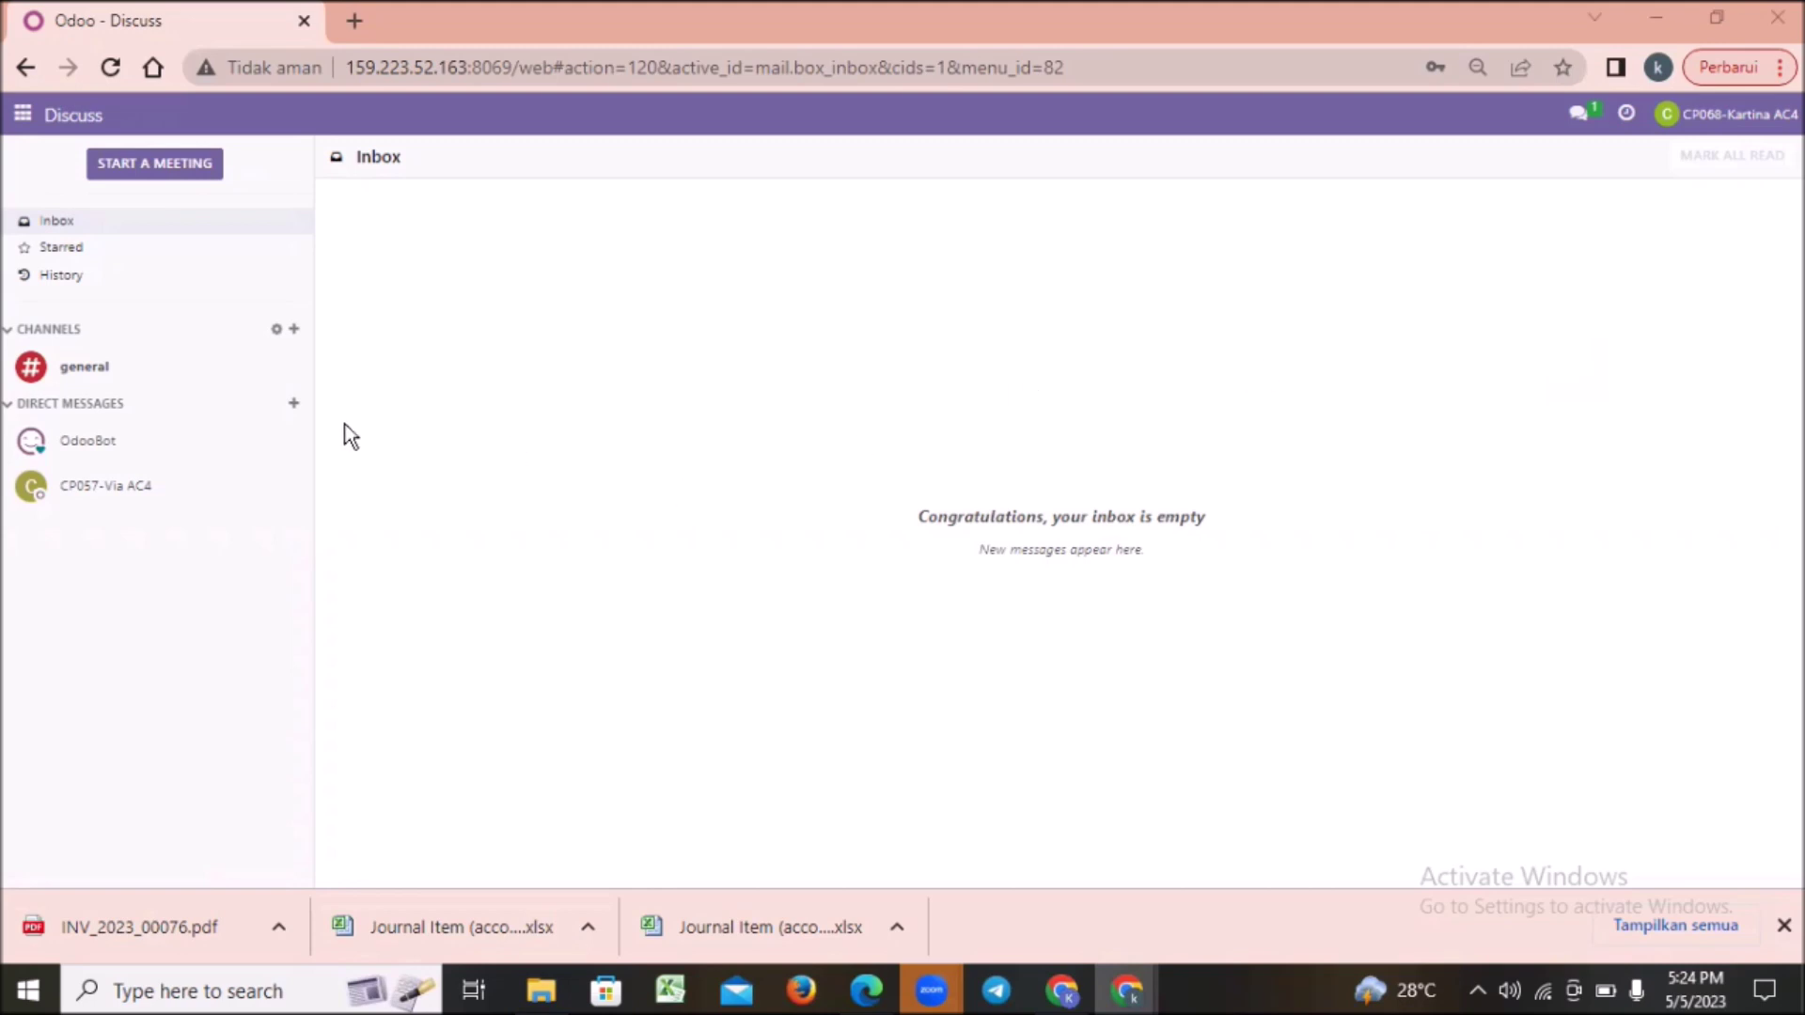
Step: Open the invoice PDF received in the chat, then go to the Accounting app
click(138, 499)
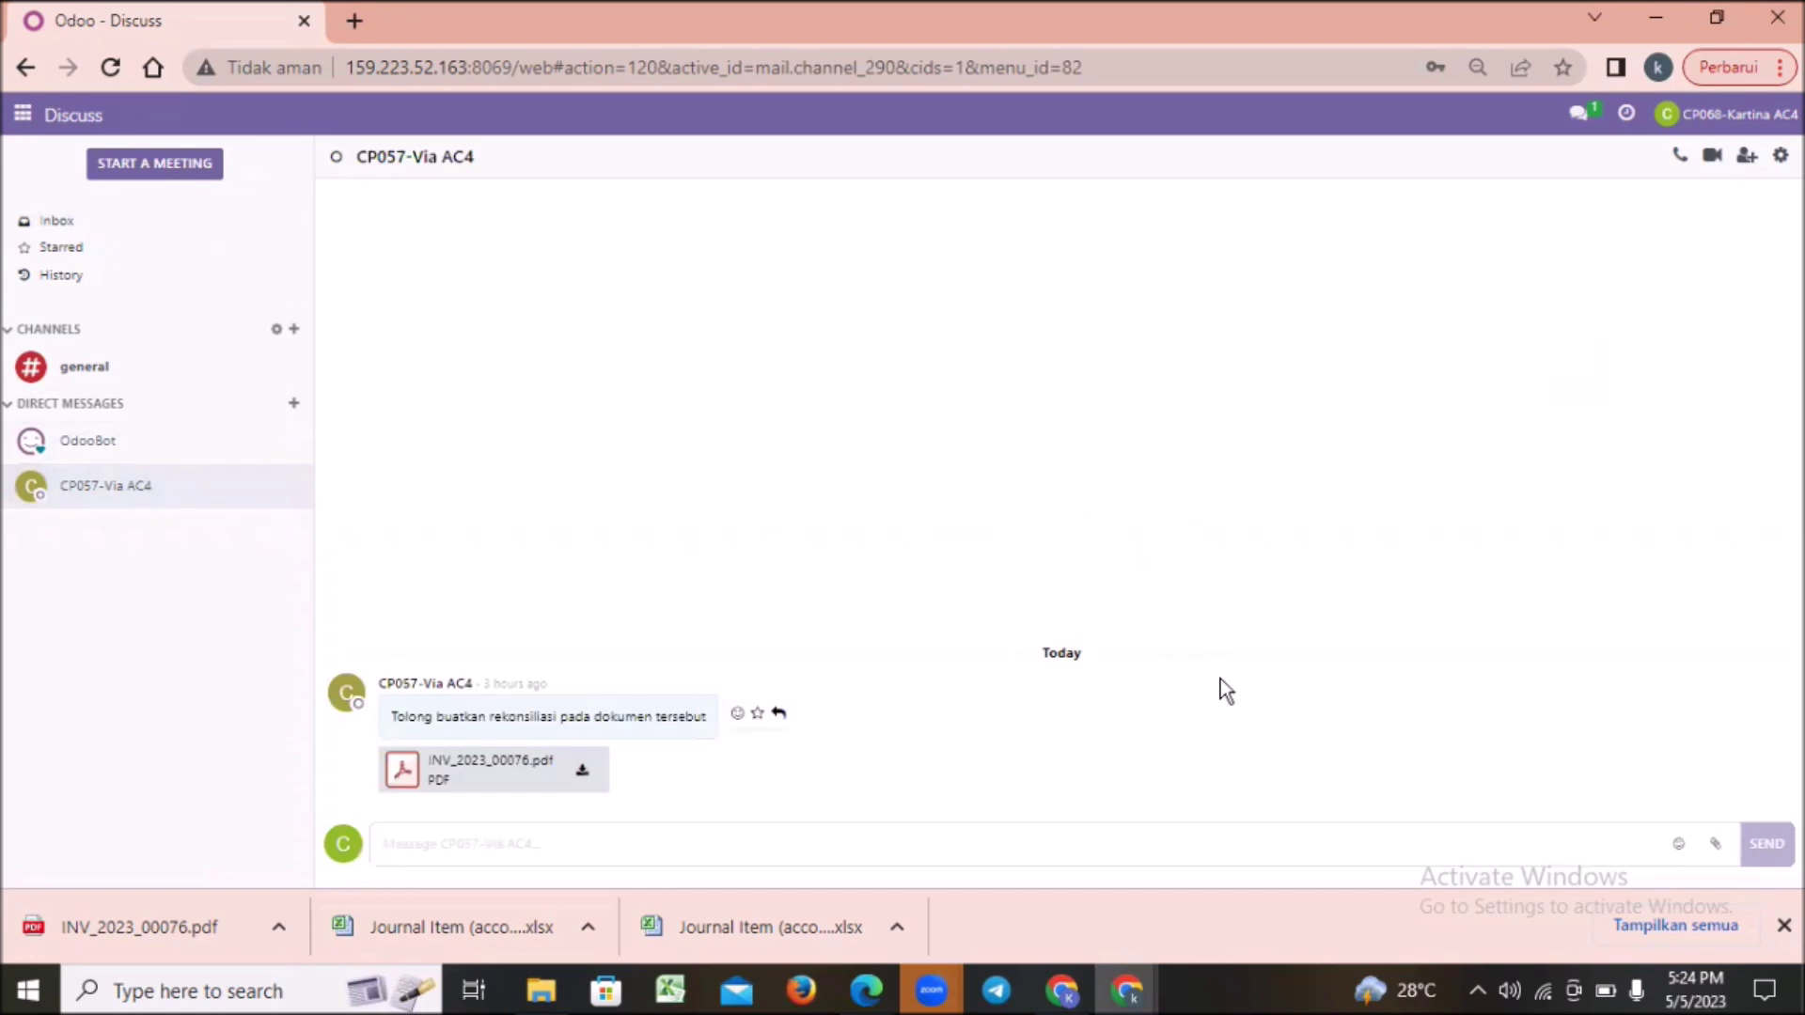
click(581, 775)
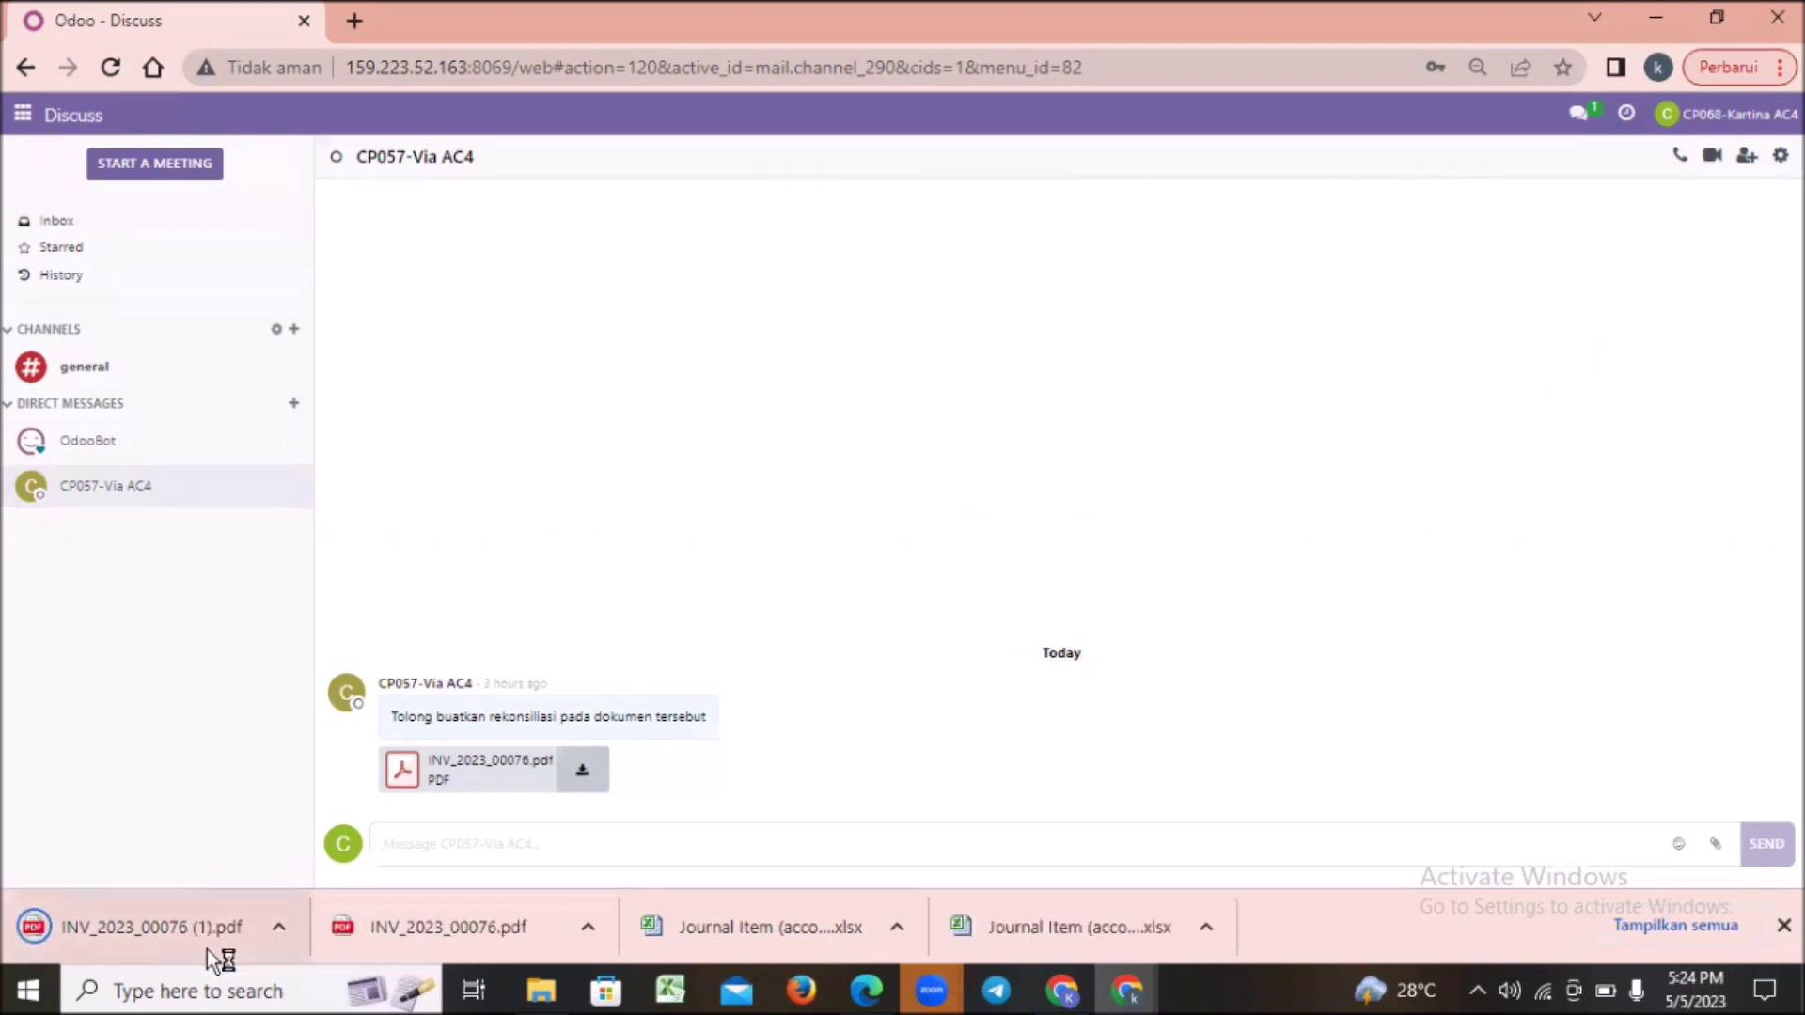
click(235, 934)
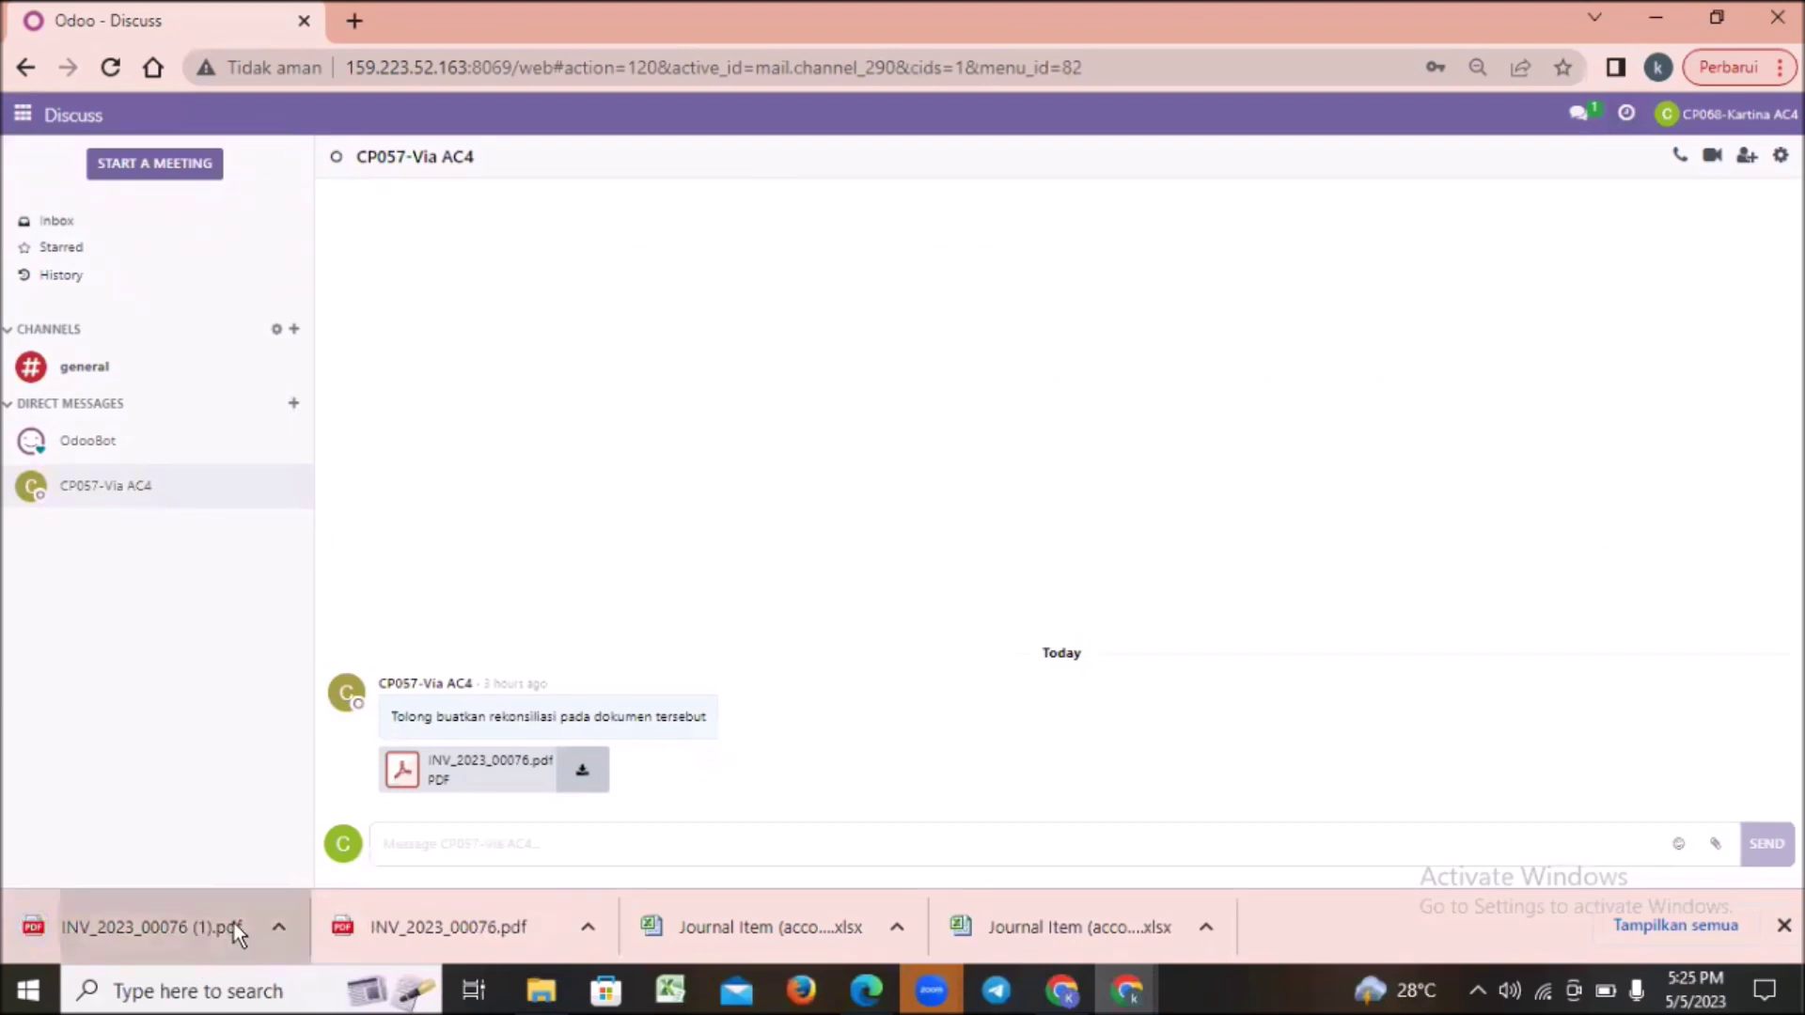
click(200, 32)
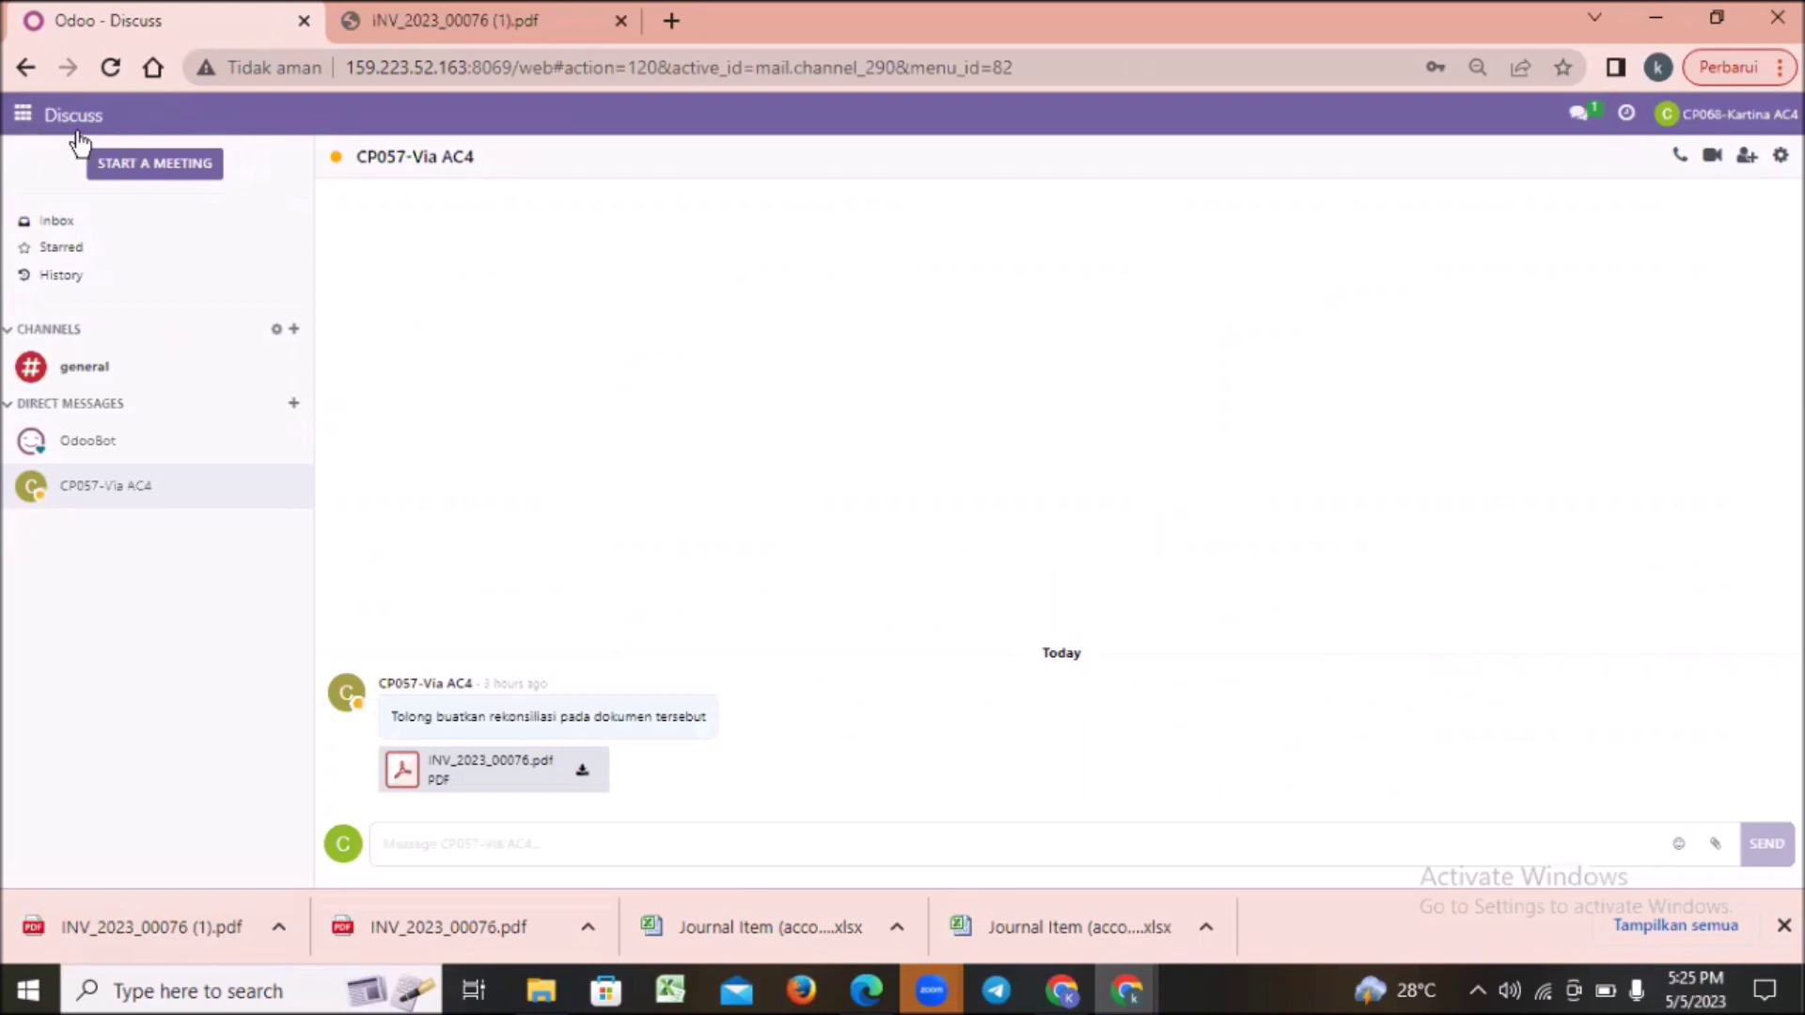
click(23, 117)
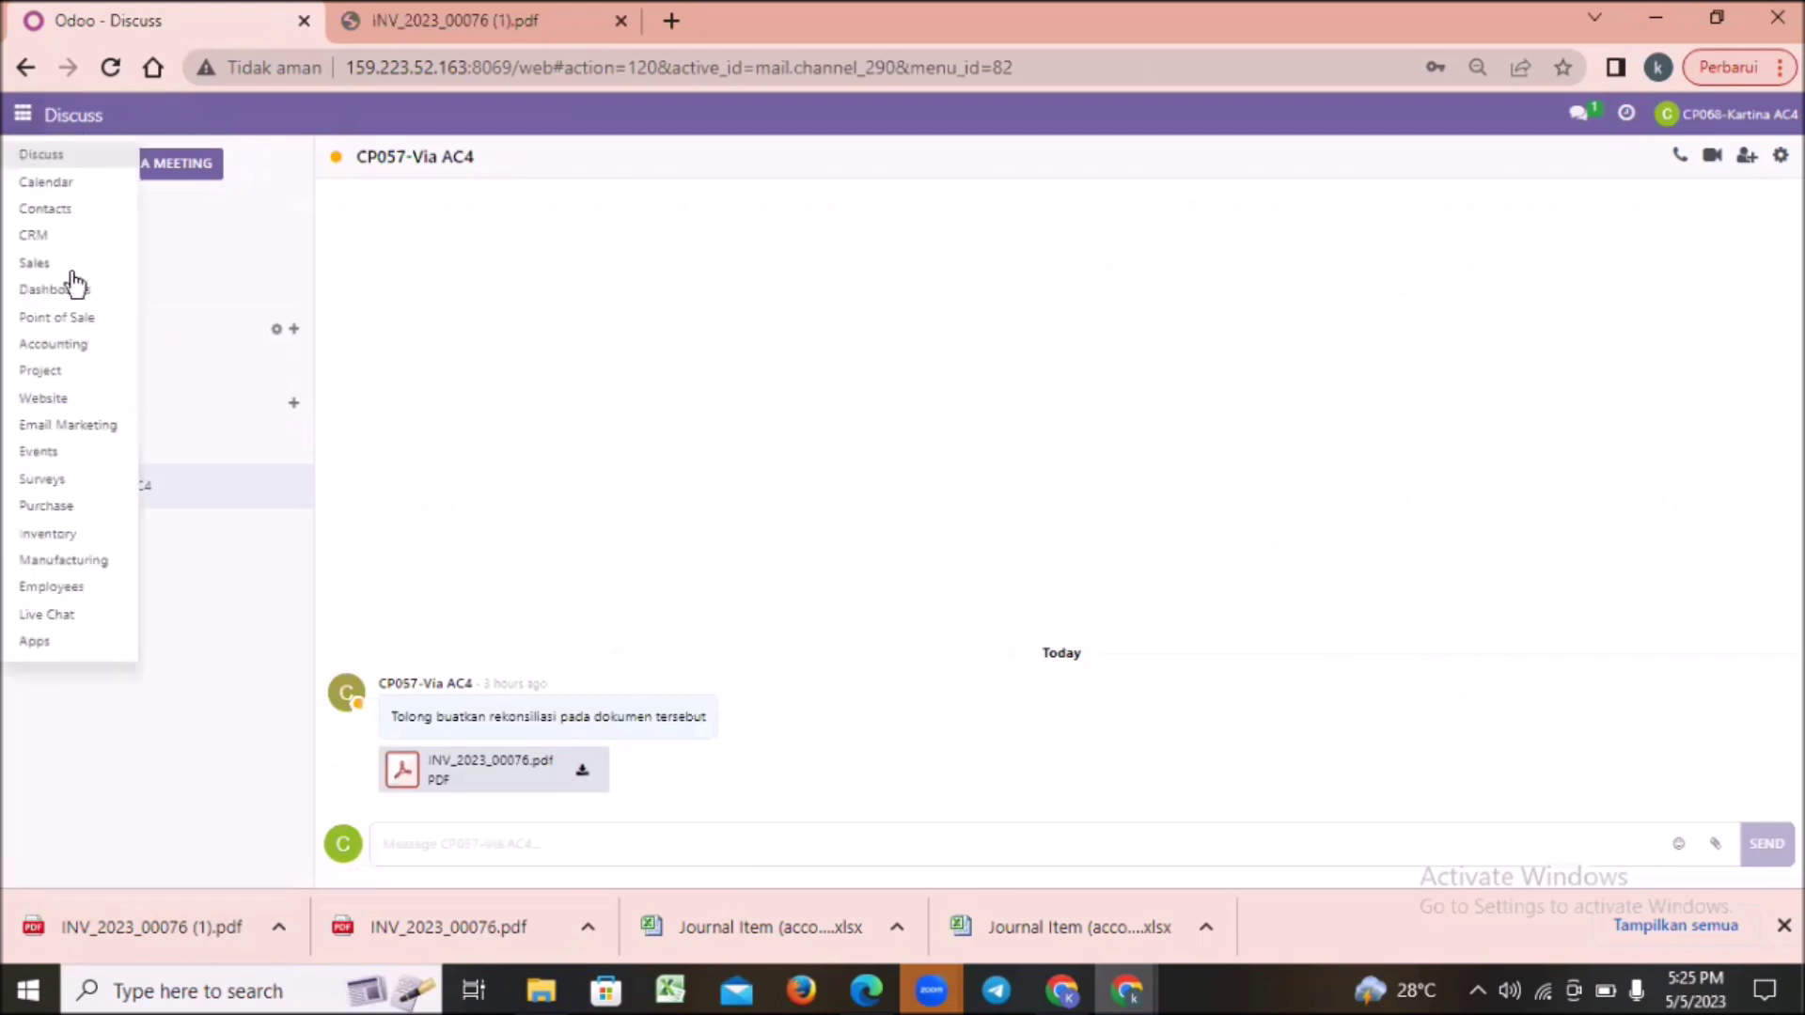
click(76, 353)
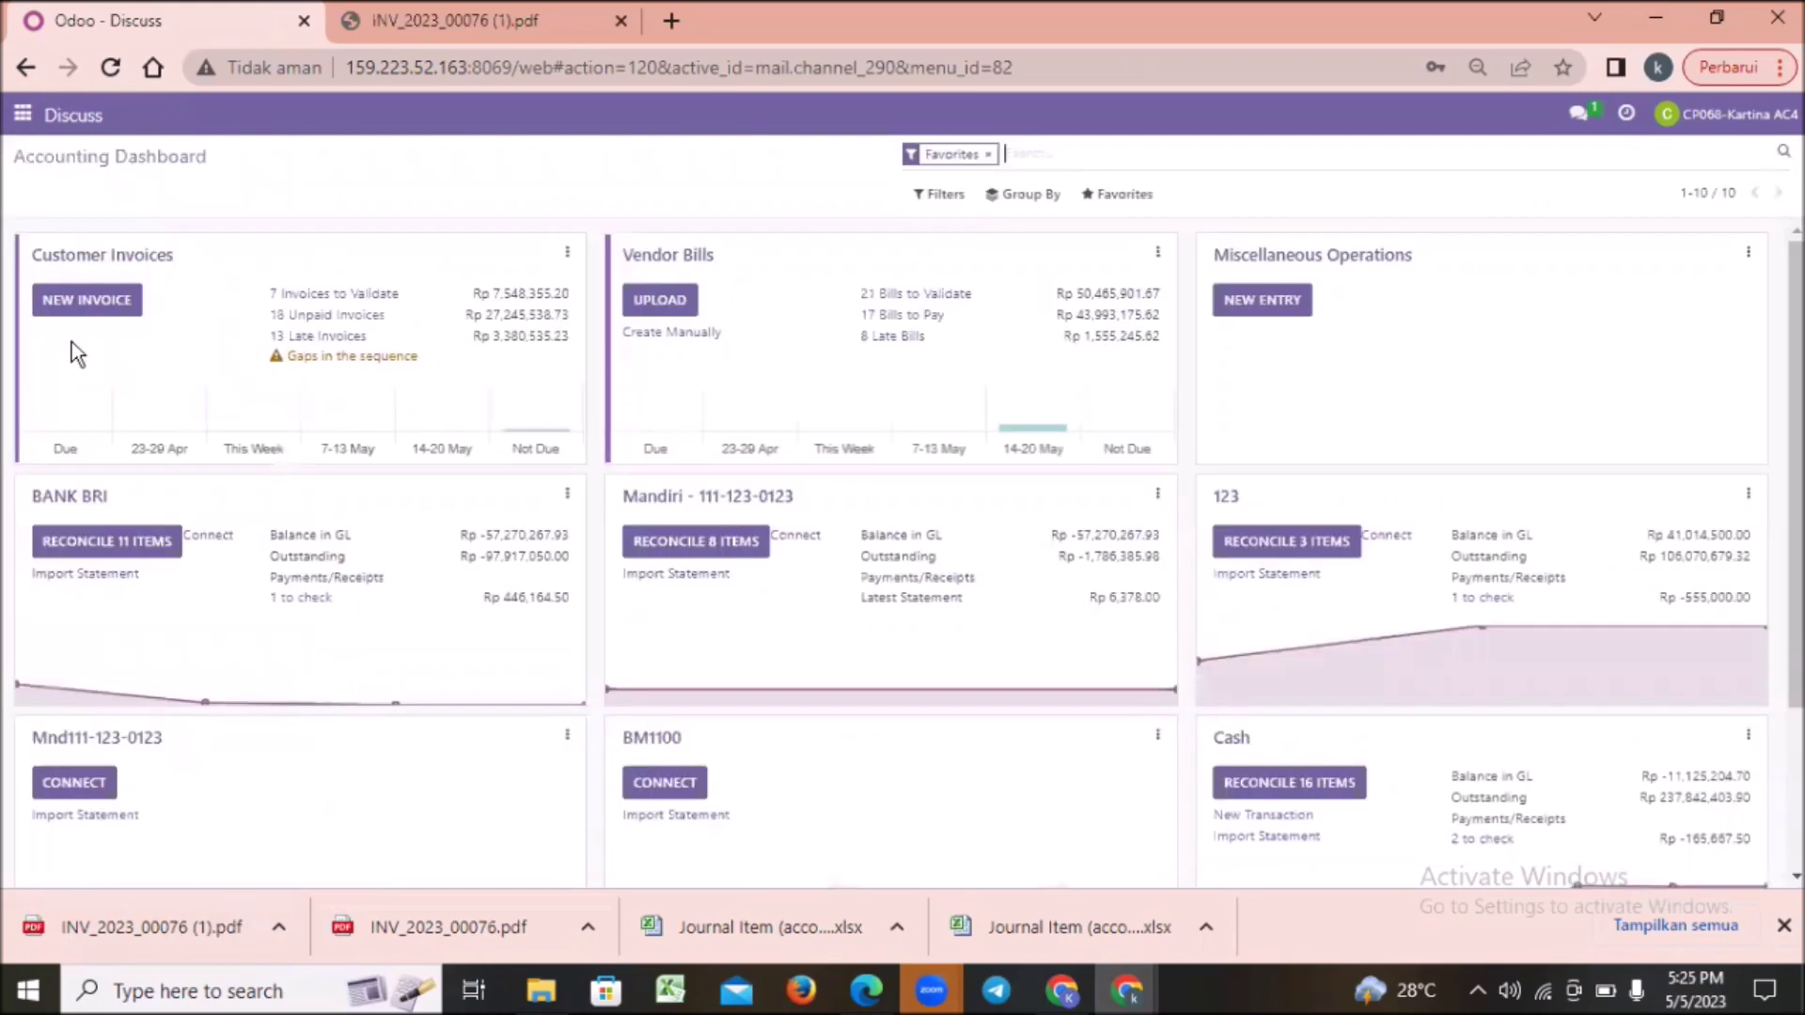
Step: Open the Cash journal's transactions from the dashboard and create a new statement line
scroll(891, 555, down, 2)
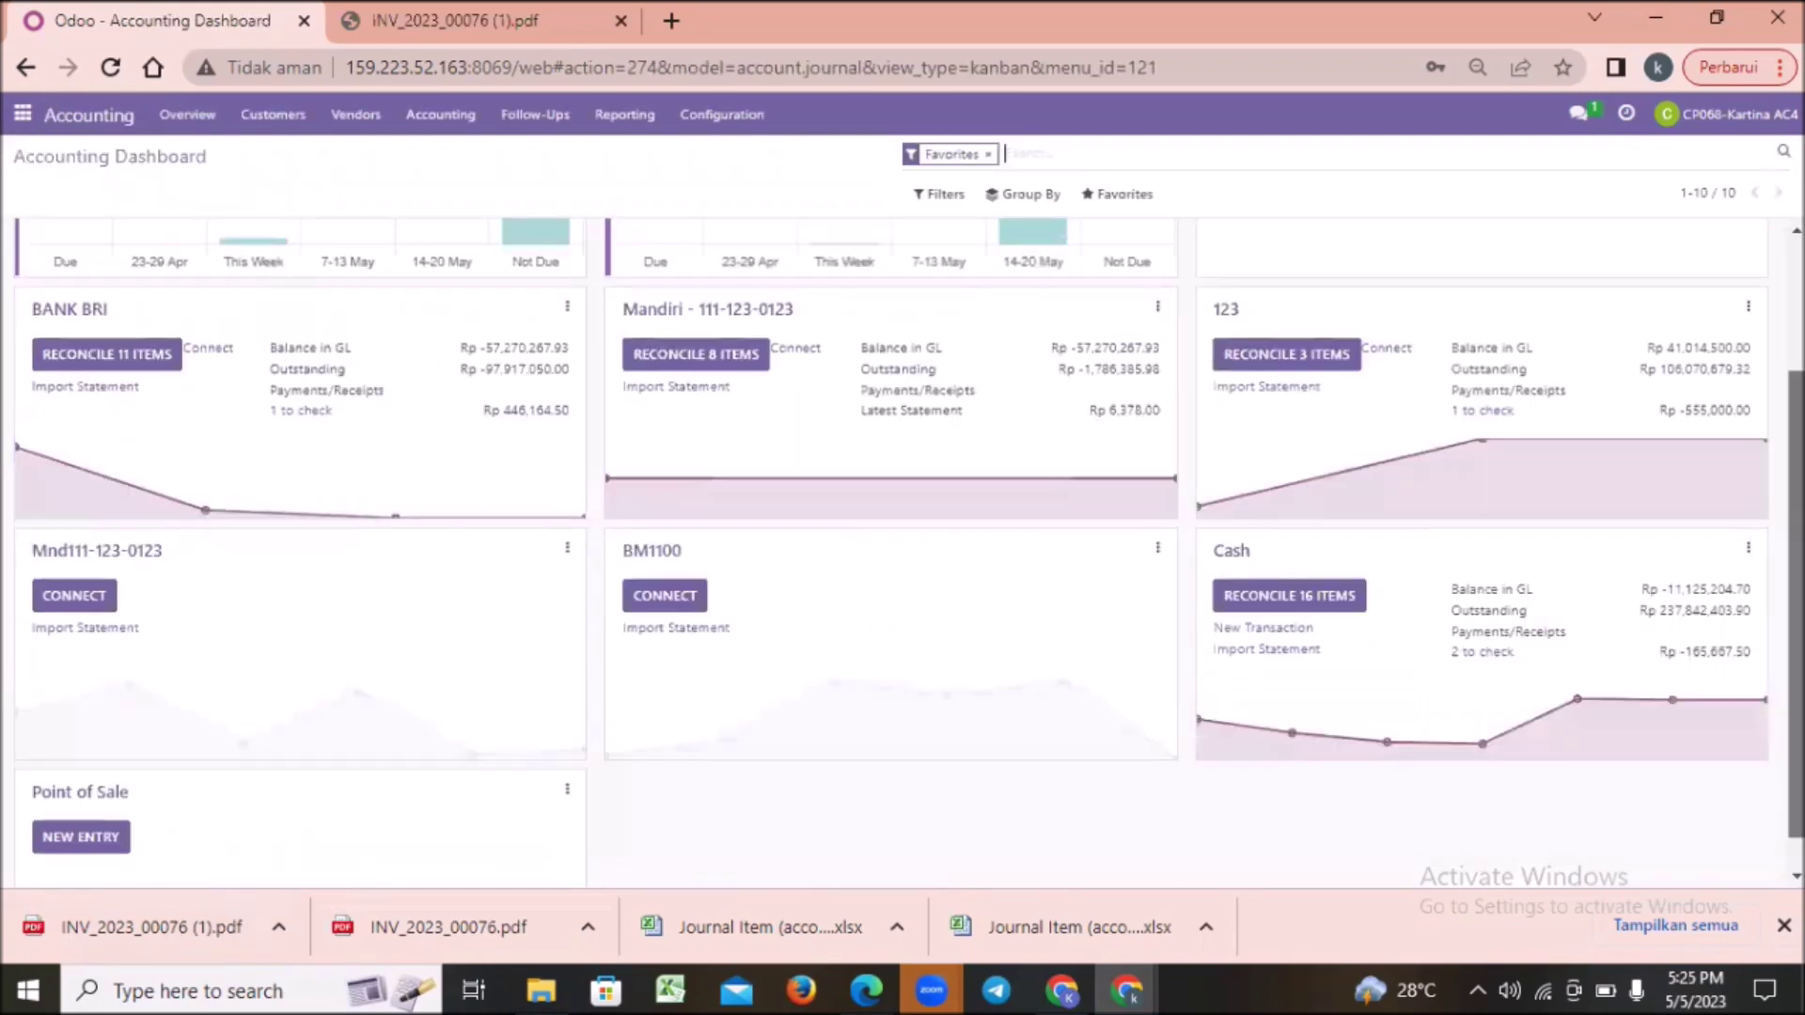
scroll(1482, 630, down, 1)
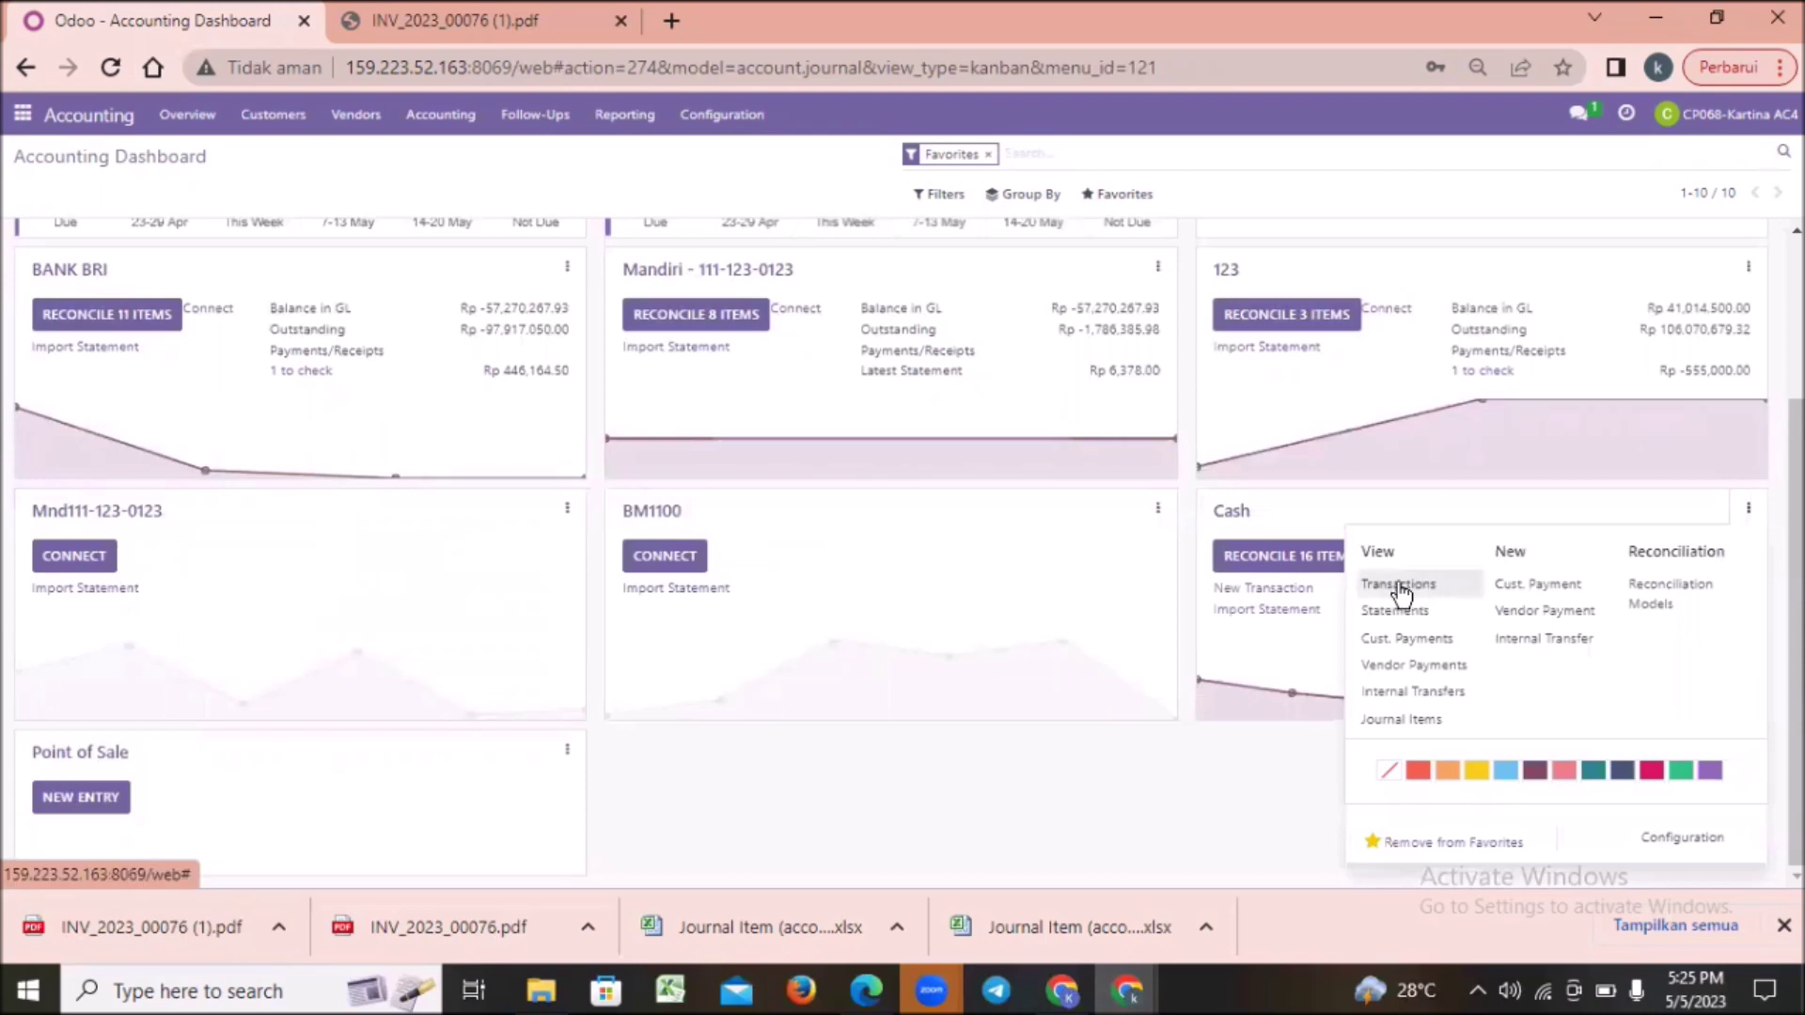
click(1393, 586)
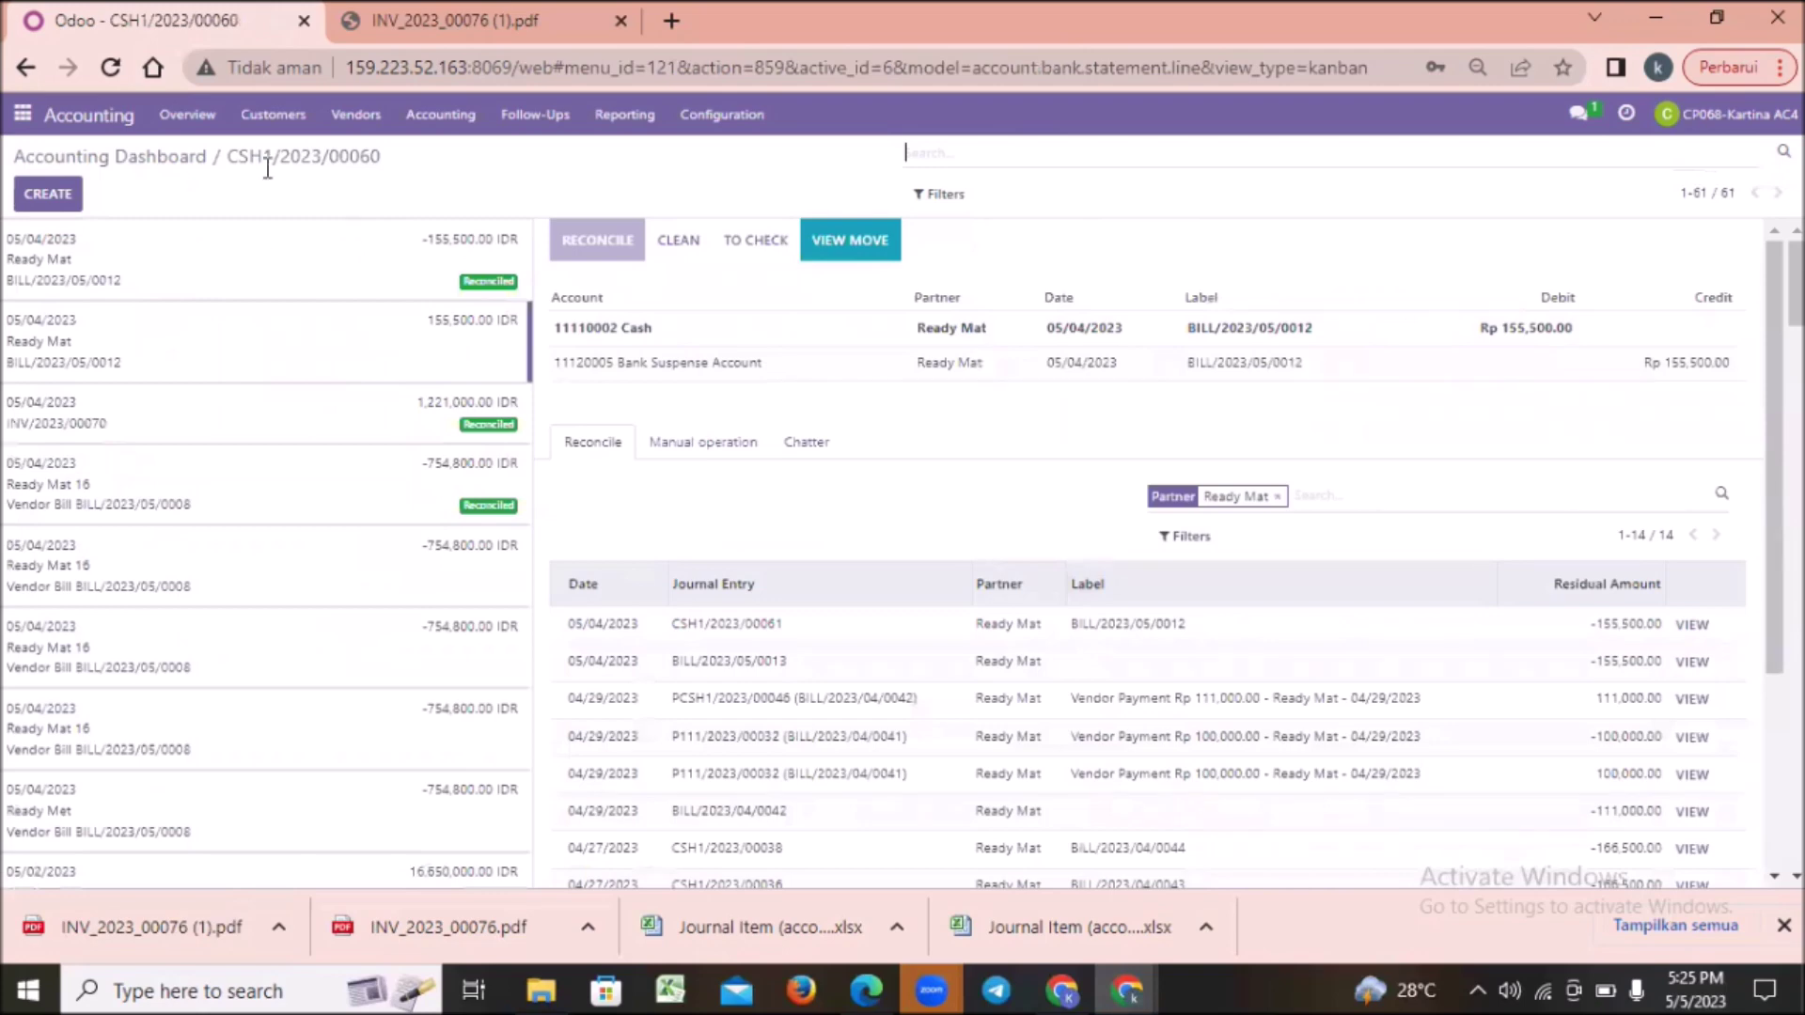
click(57, 198)
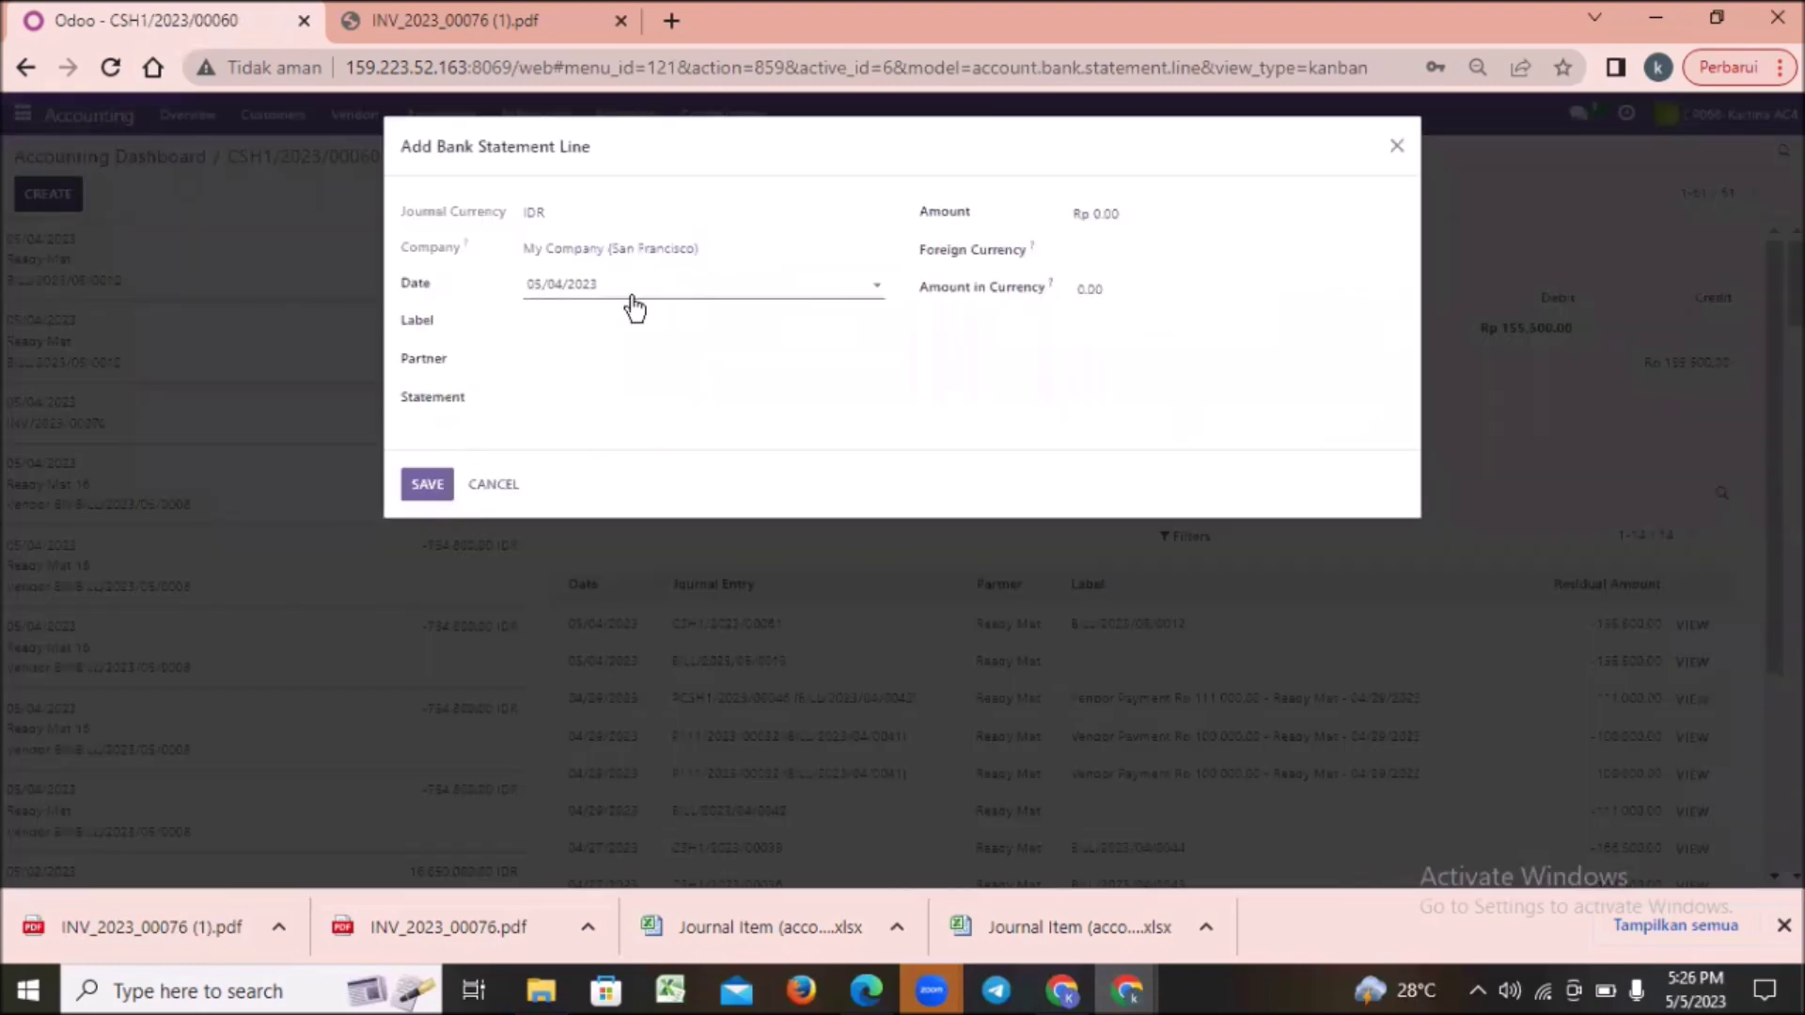
Step: Copy INV/2023/00076 from the invoice PDF and paste it into the line's Label
click(552, 320)
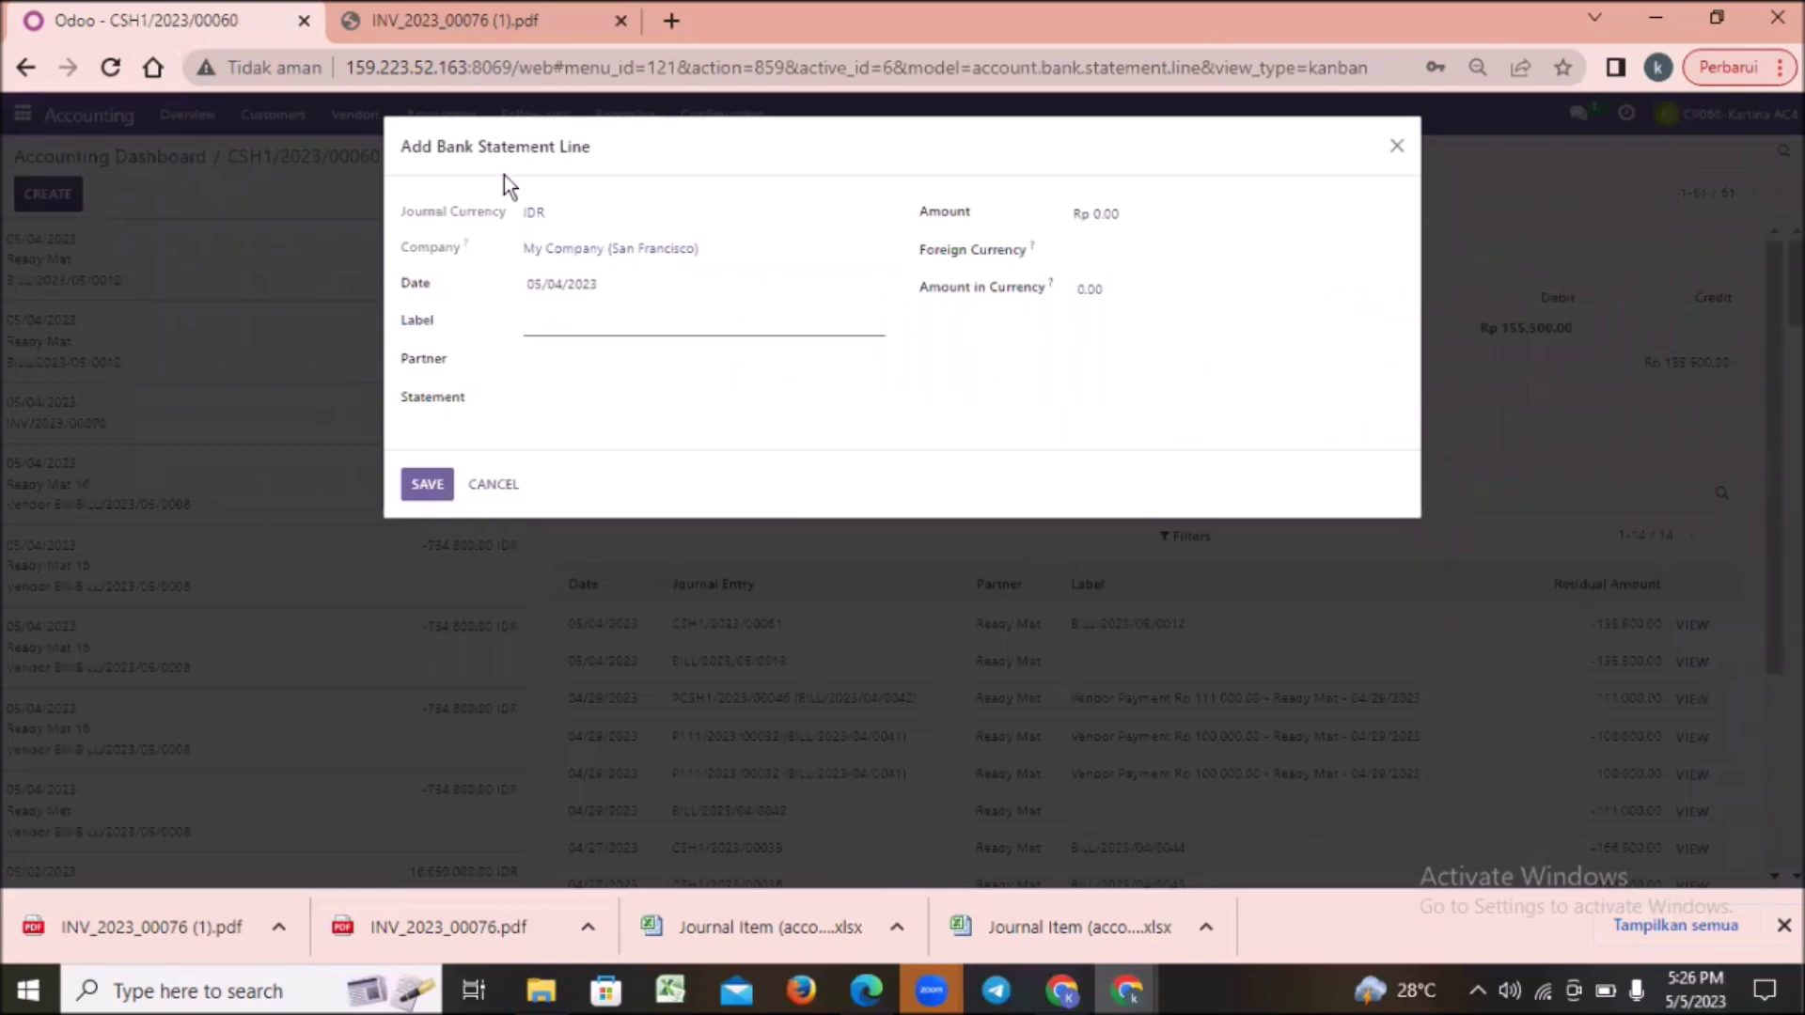
click(477, 18)
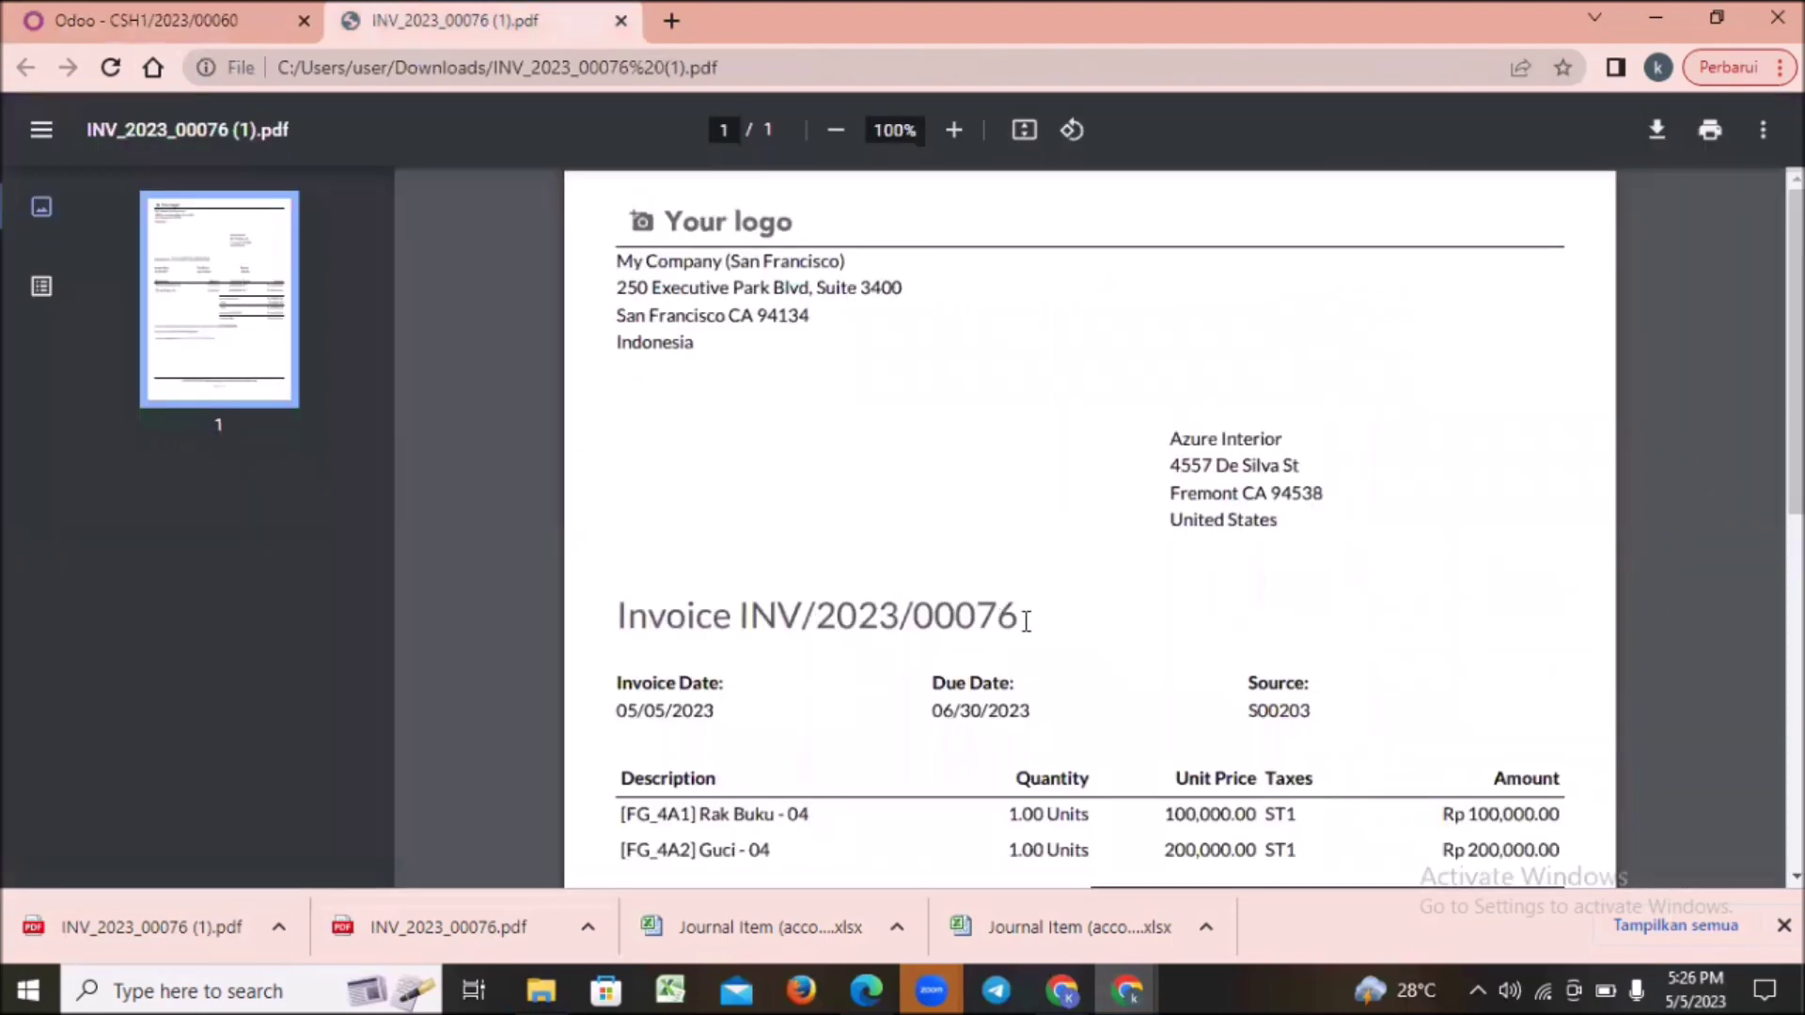
drag(1019, 616, 731, 625)
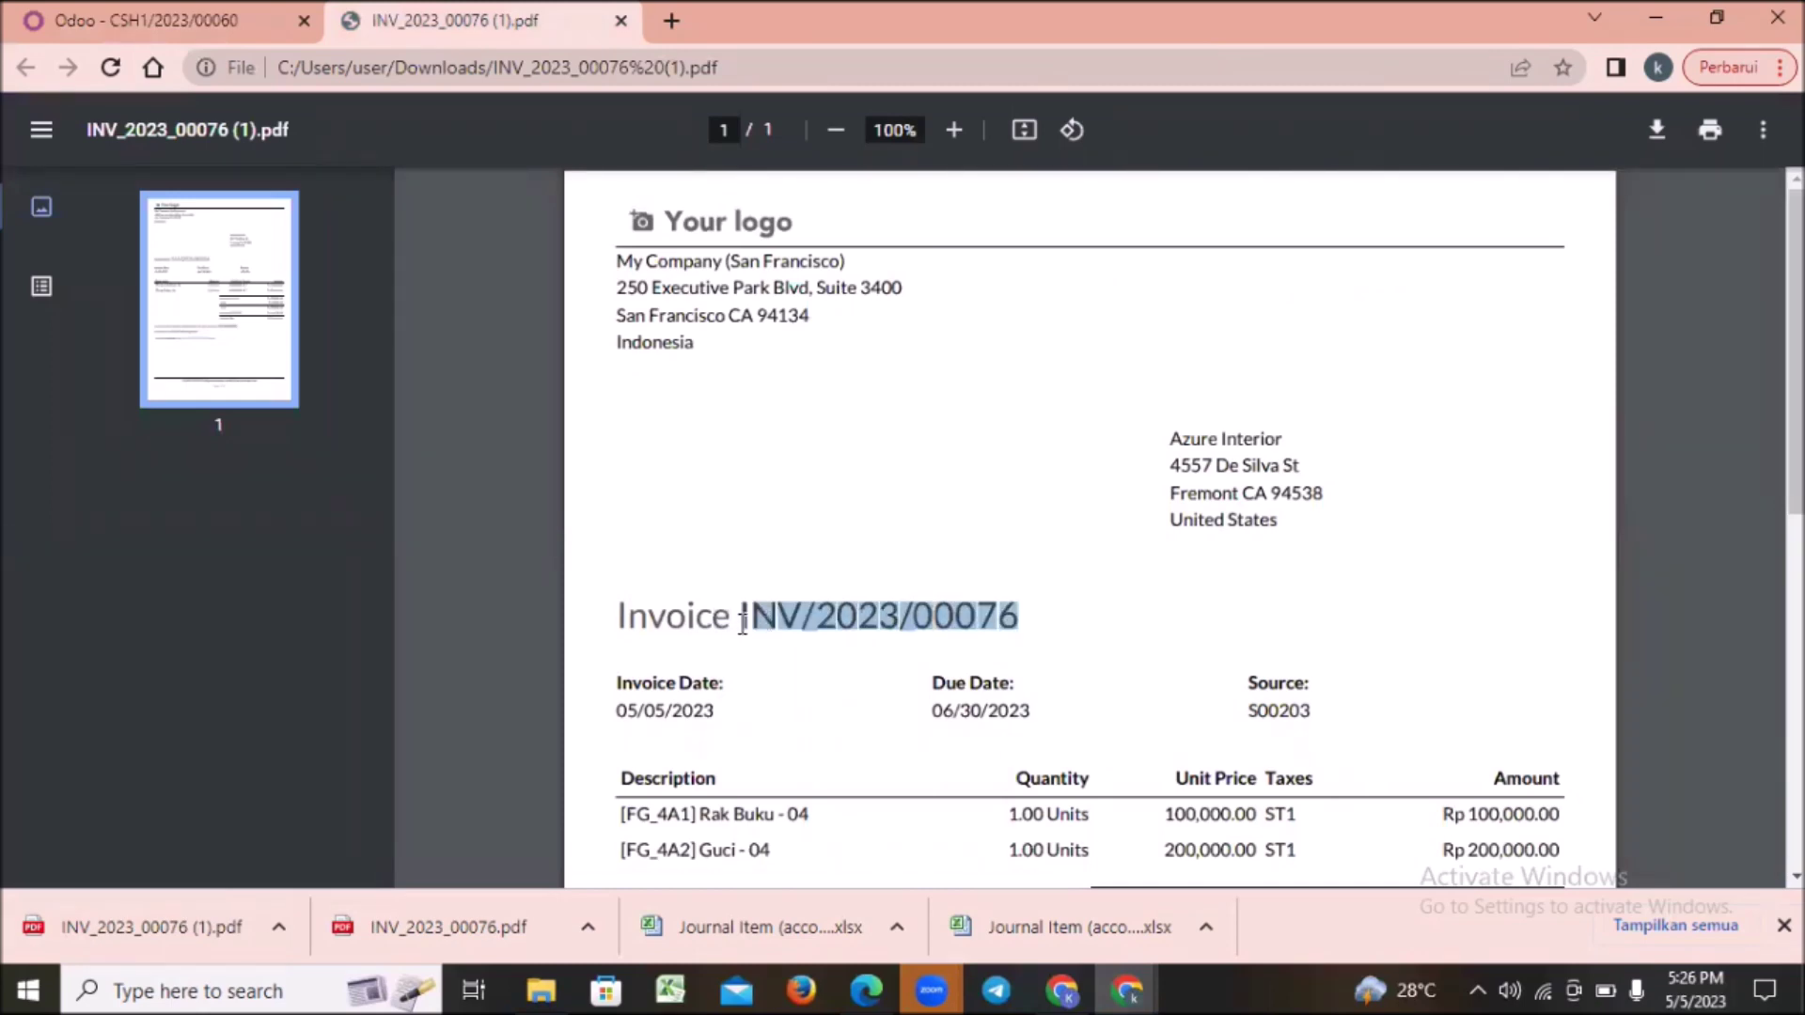
click(806, 627)
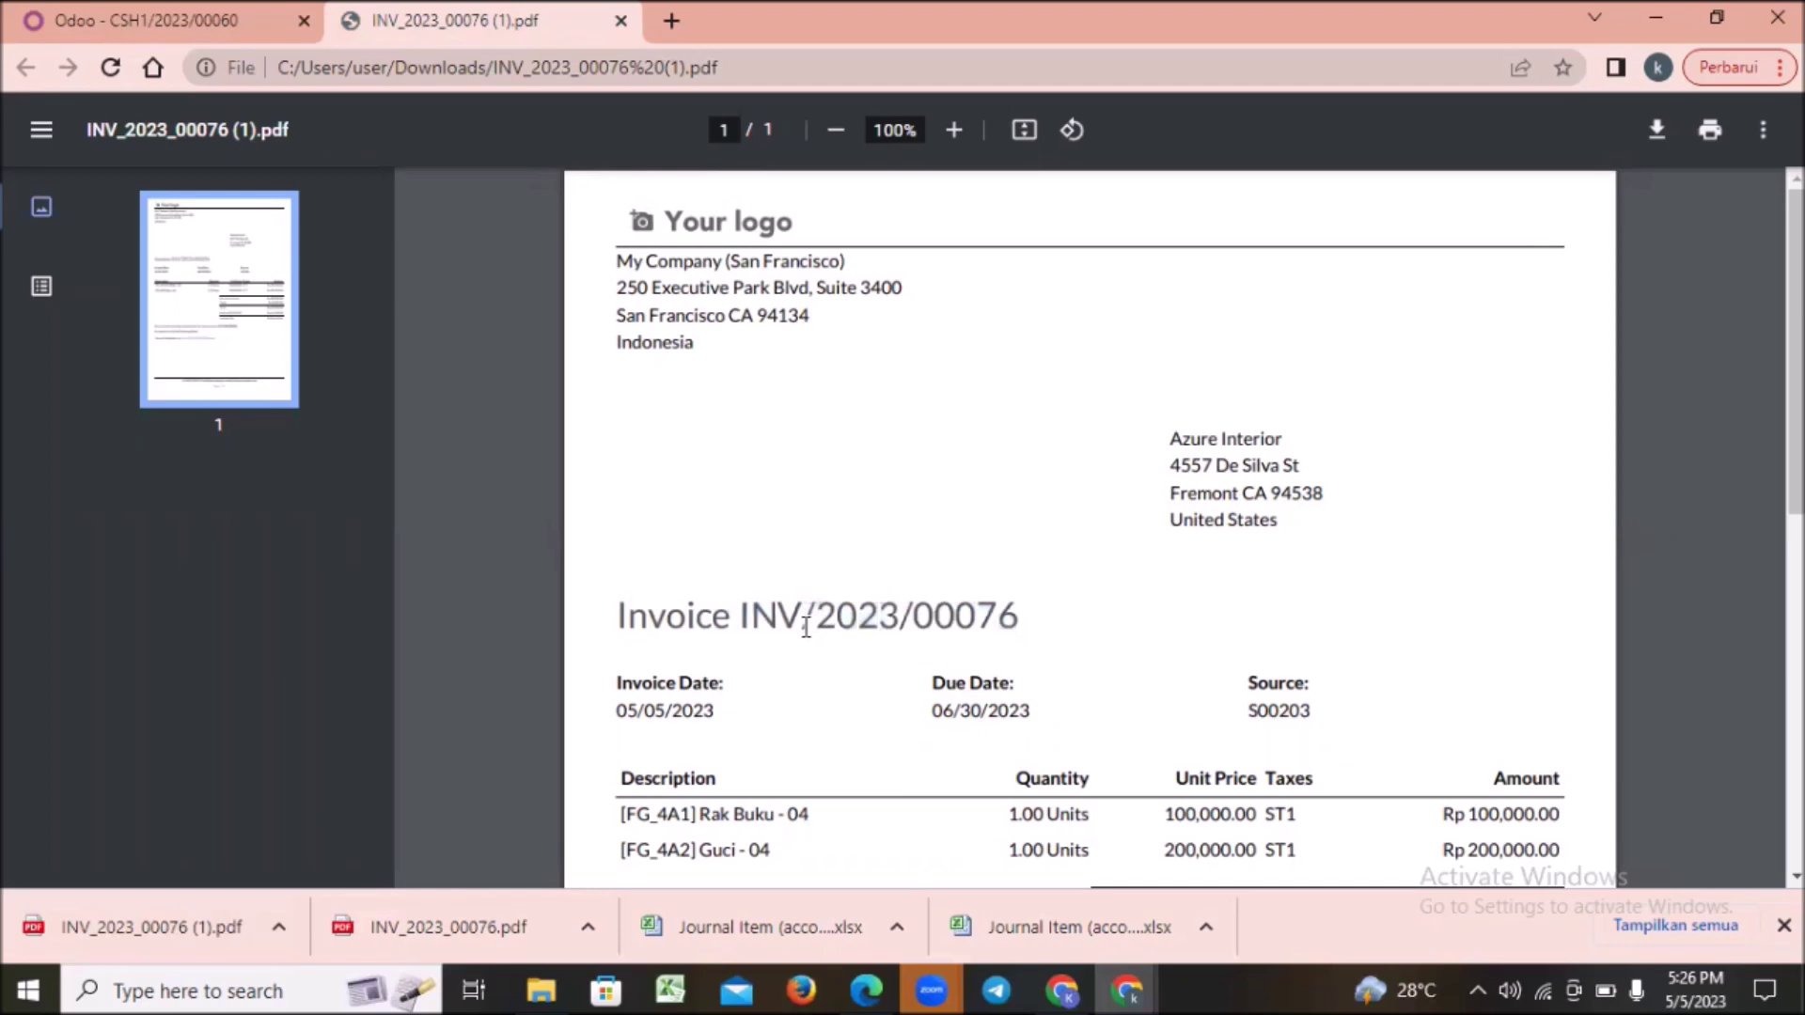
click(129, 21)
text(INV/2023/00076)
Step: Set the line's partner to Azure Interior by searching 'AZ'
click(591, 351)
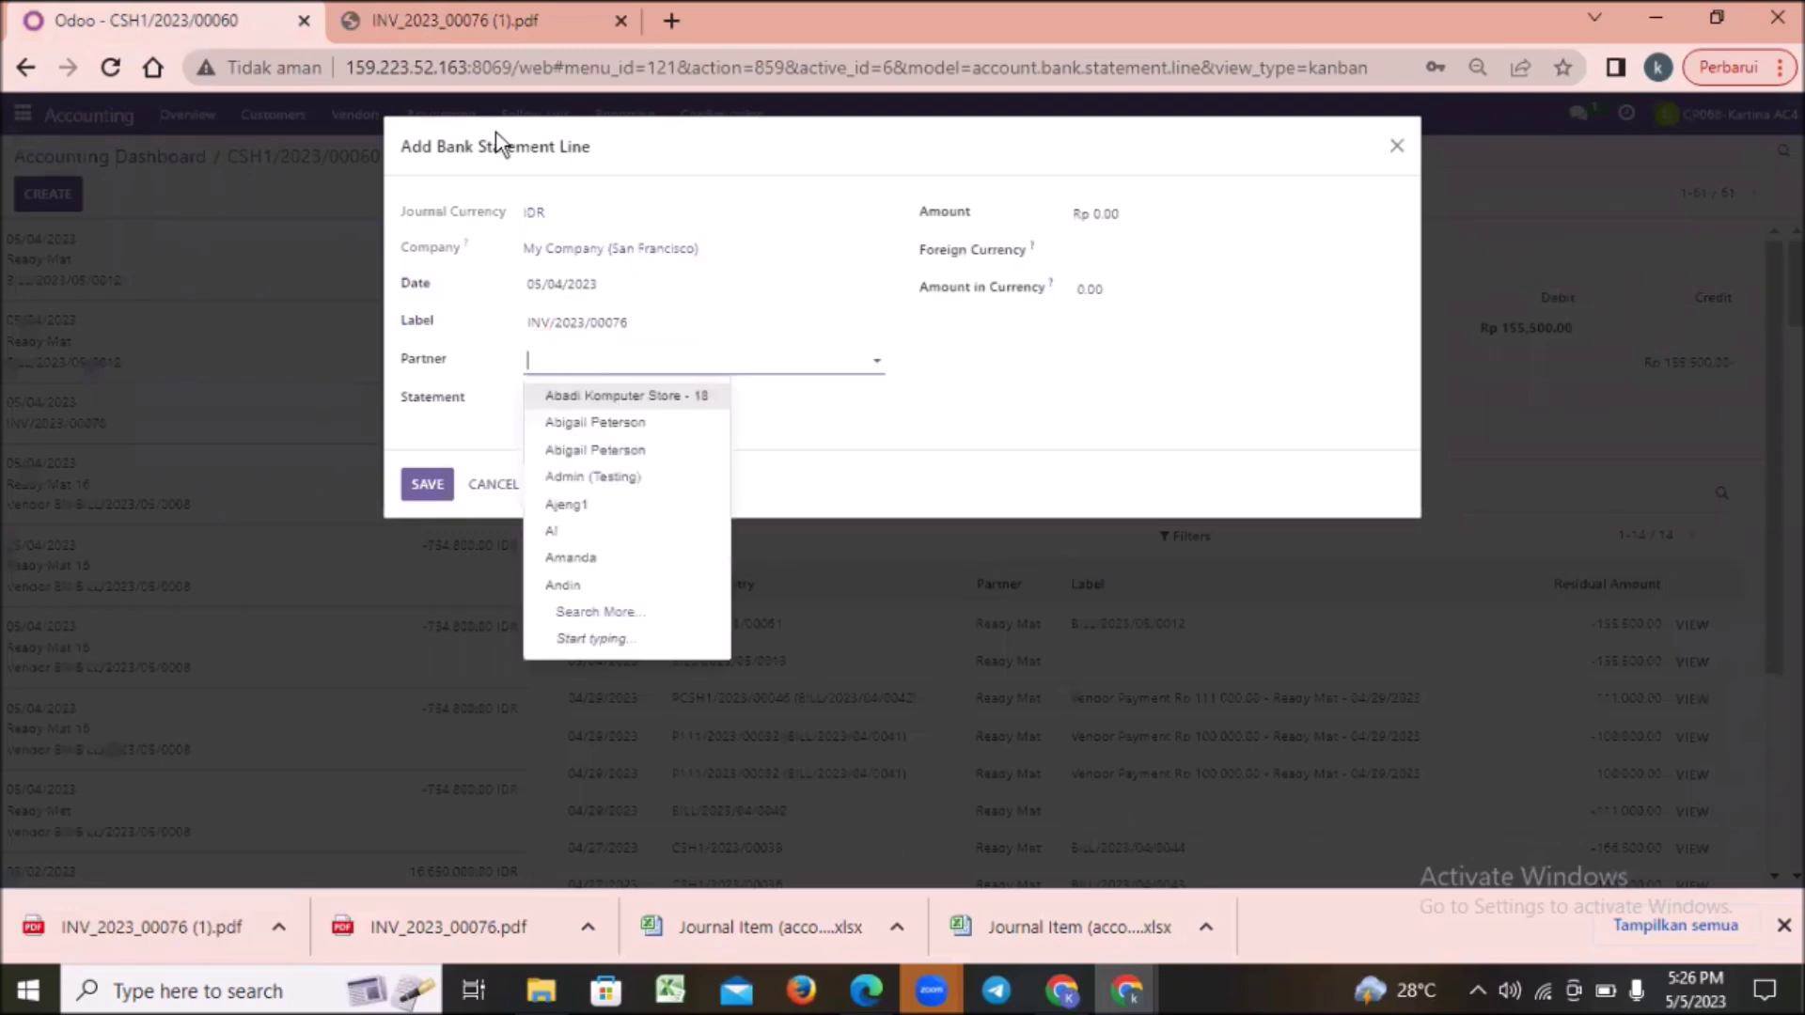
text(A)
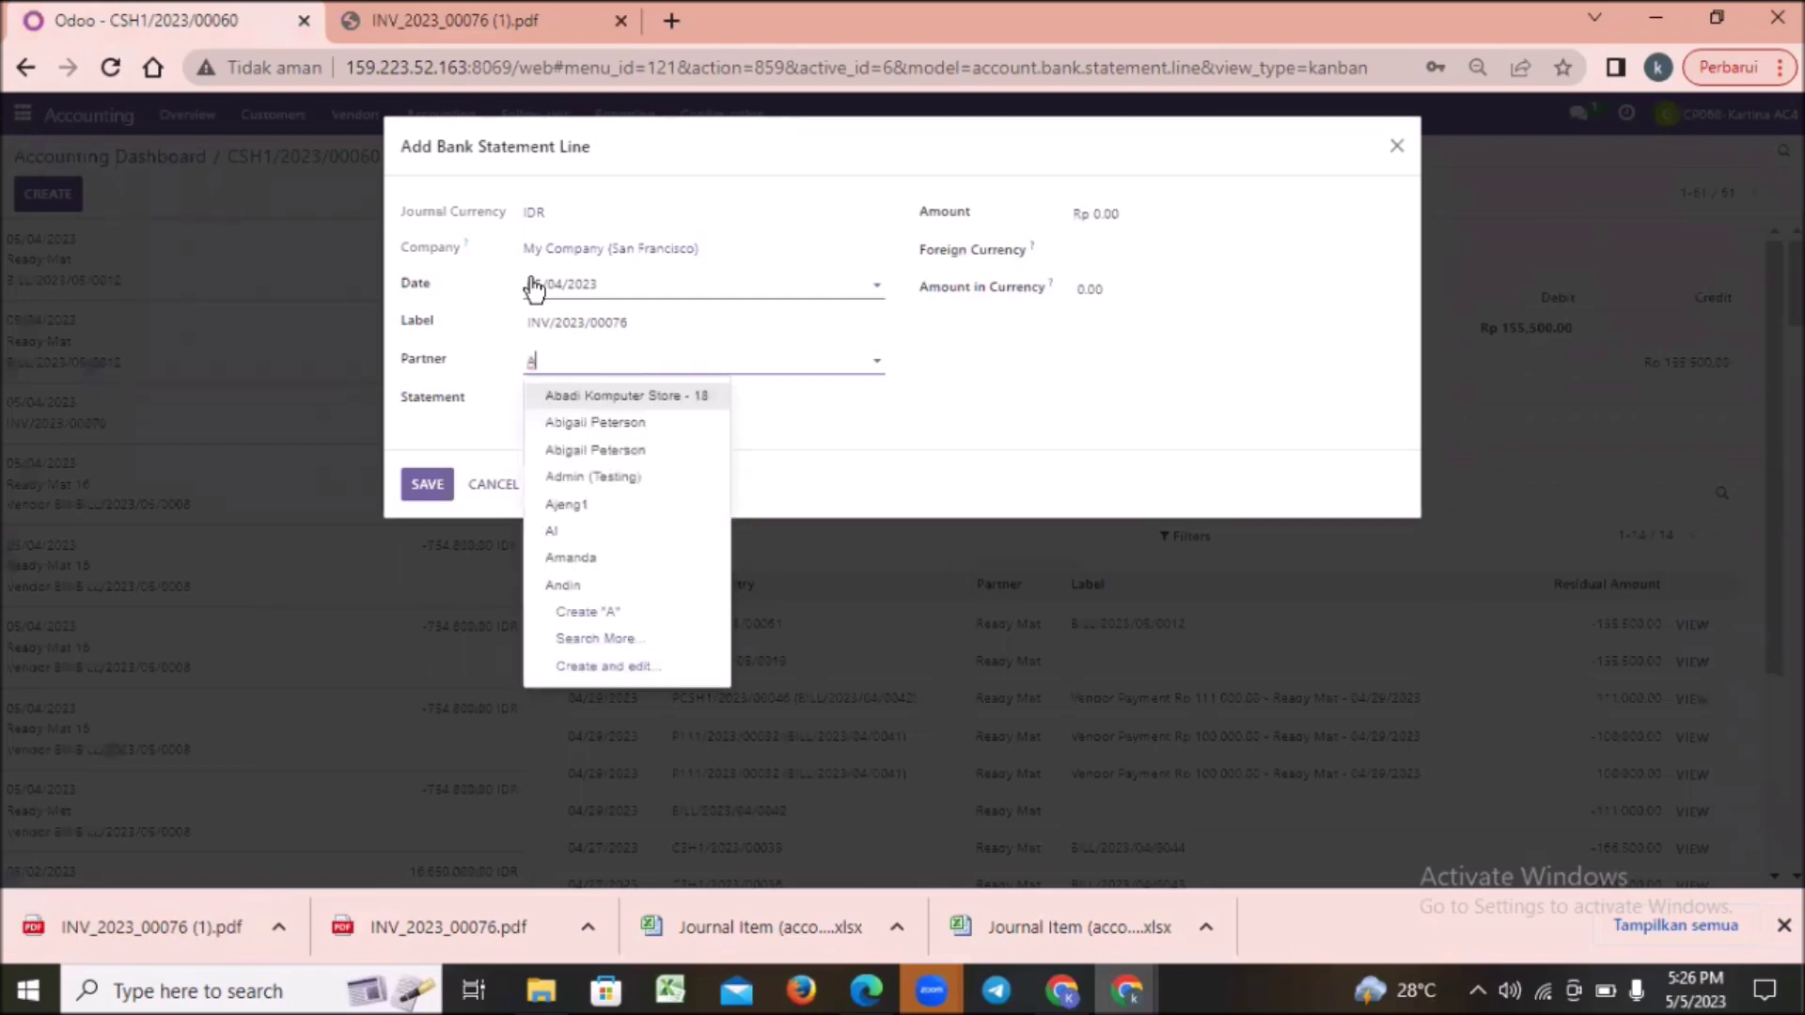
text(Z)
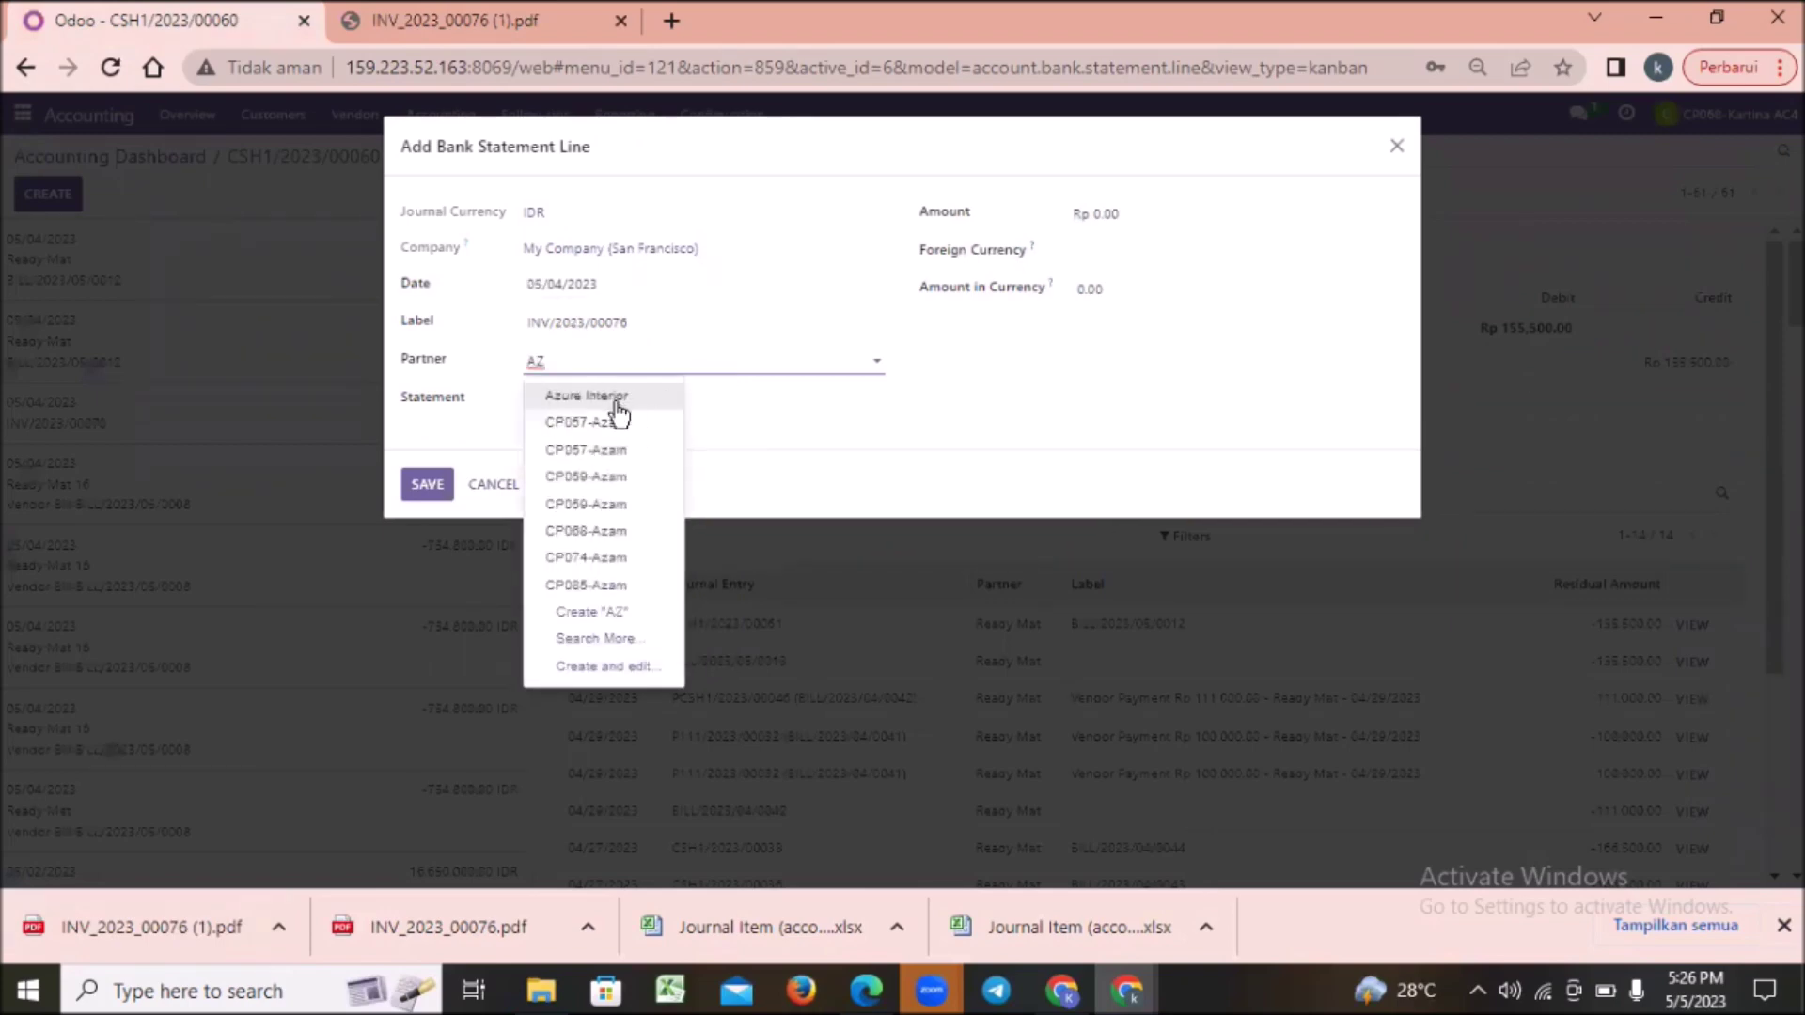
click(588, 395)
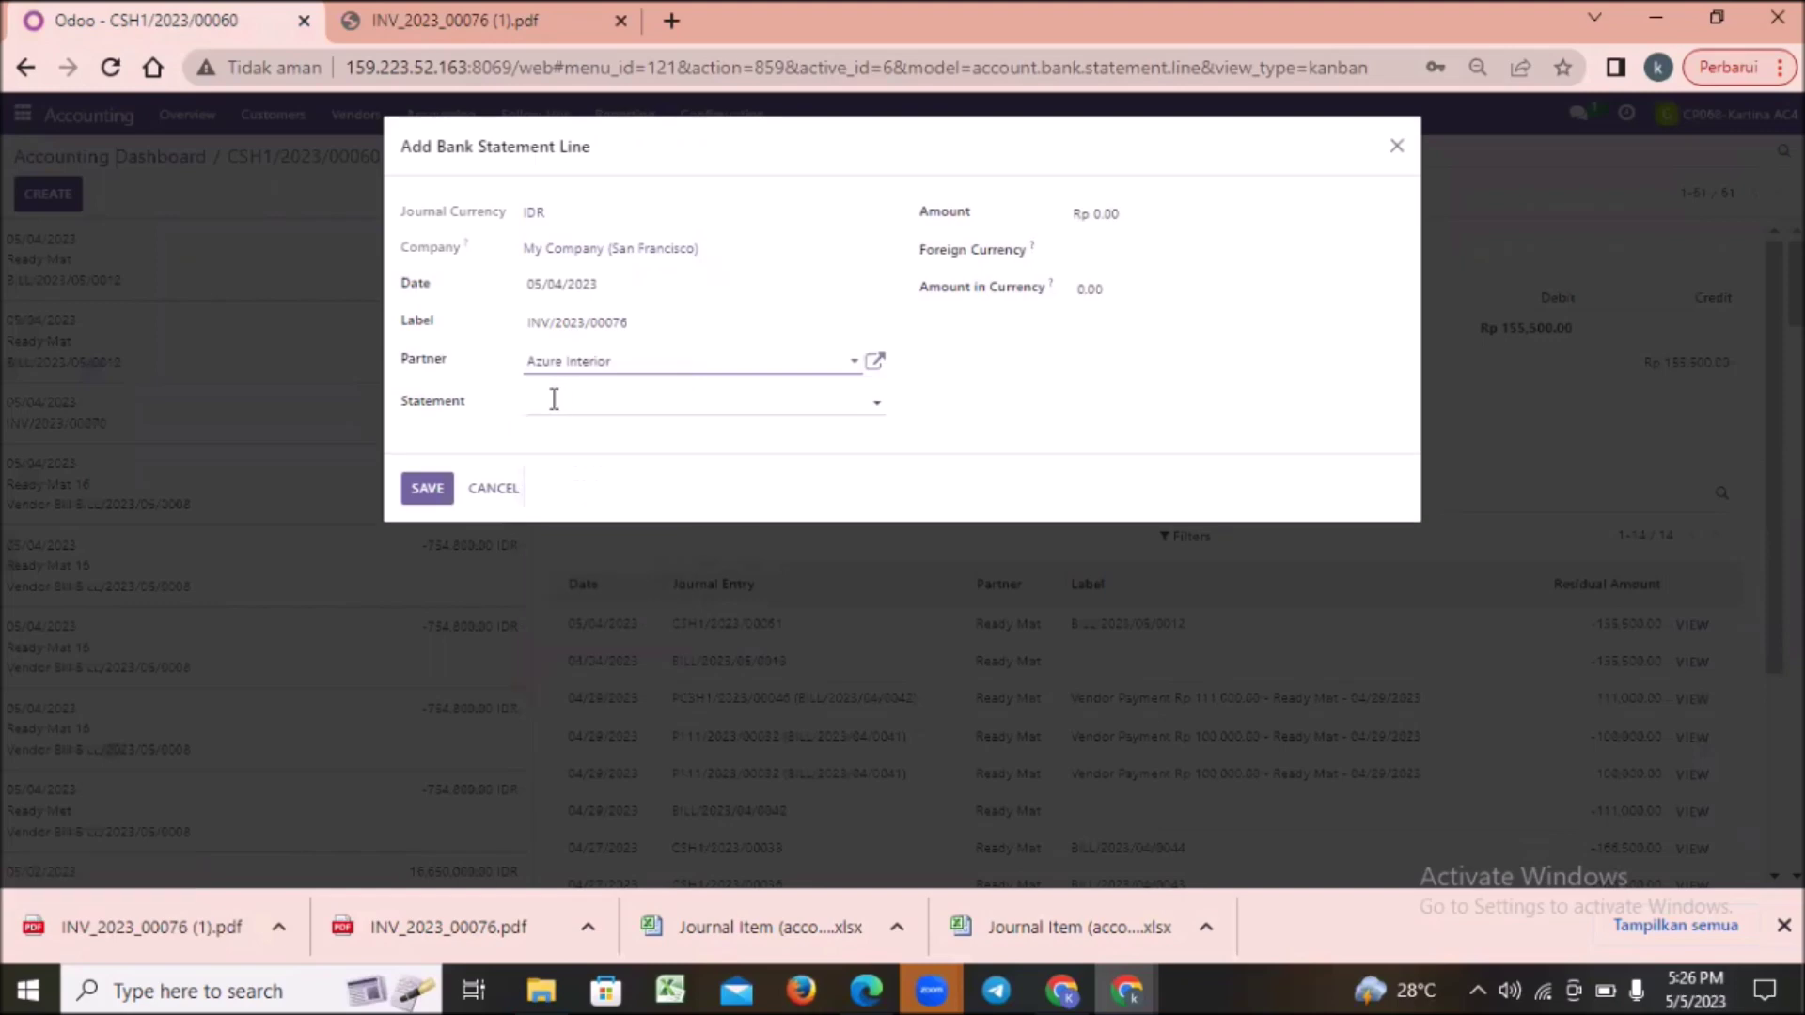
click(893, 402)
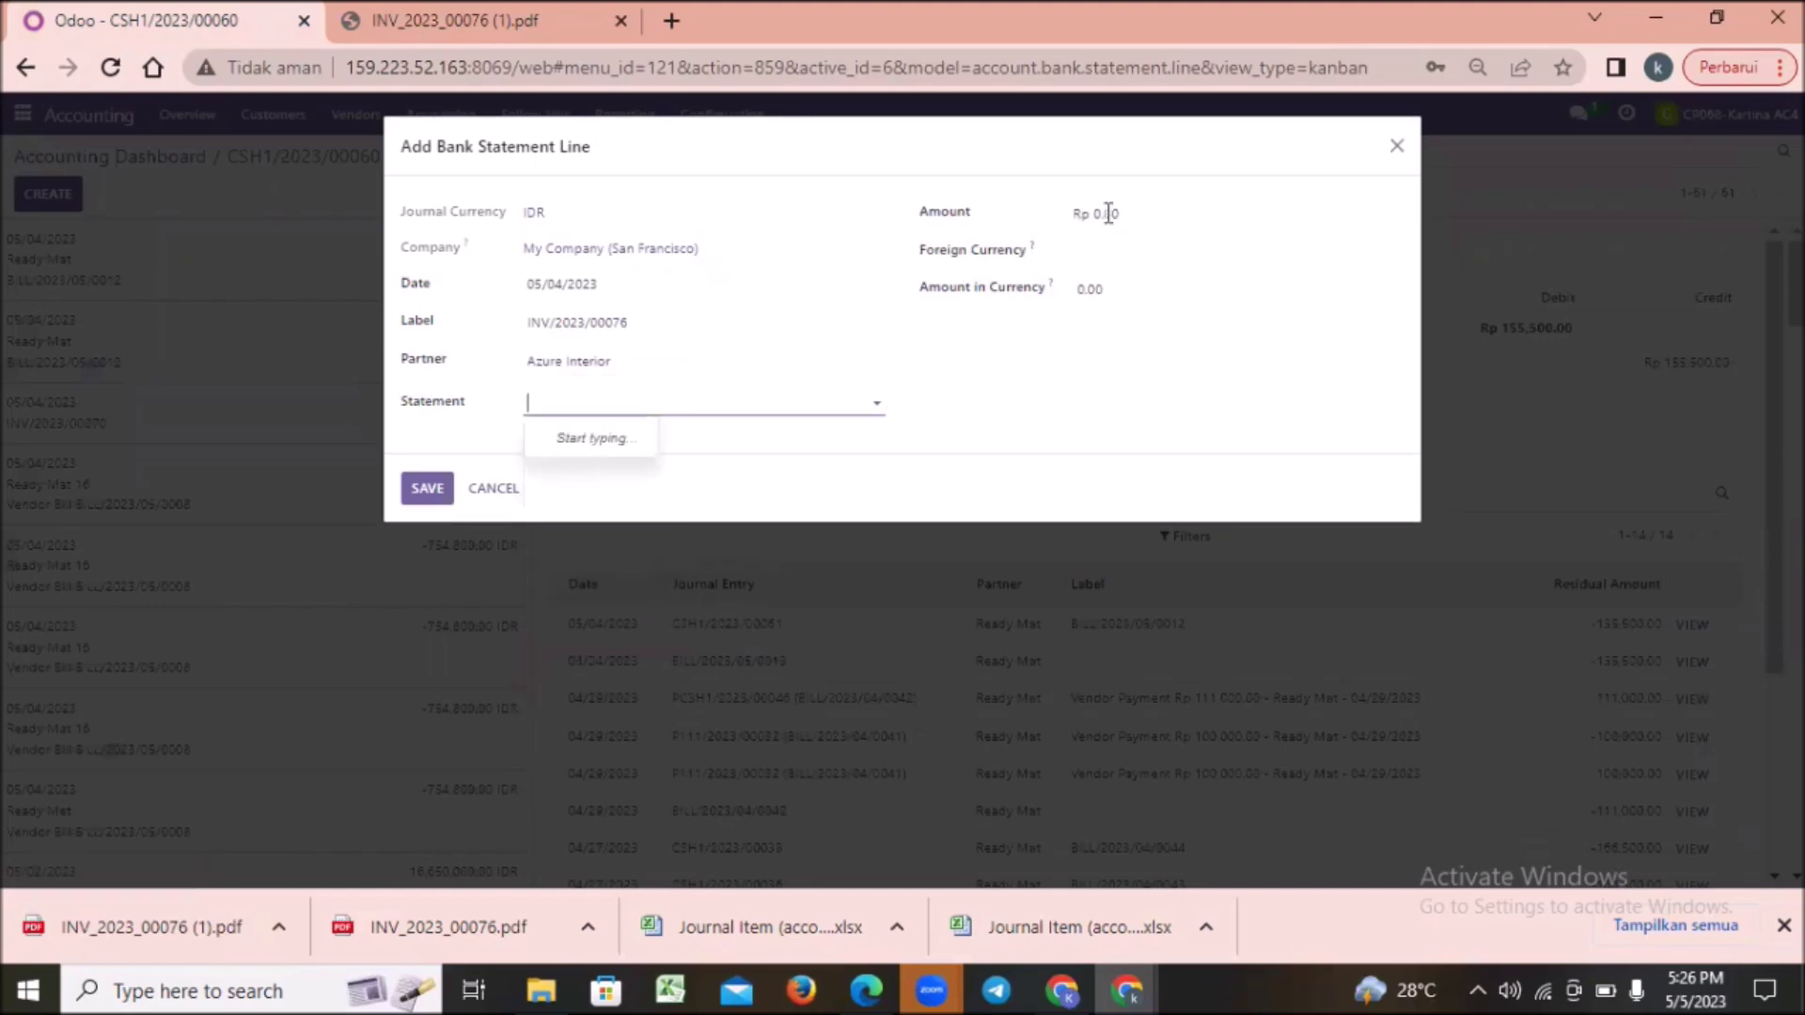
Step: Copy the 166,500.00 amount from the invoice PDF
click(1110, 213)
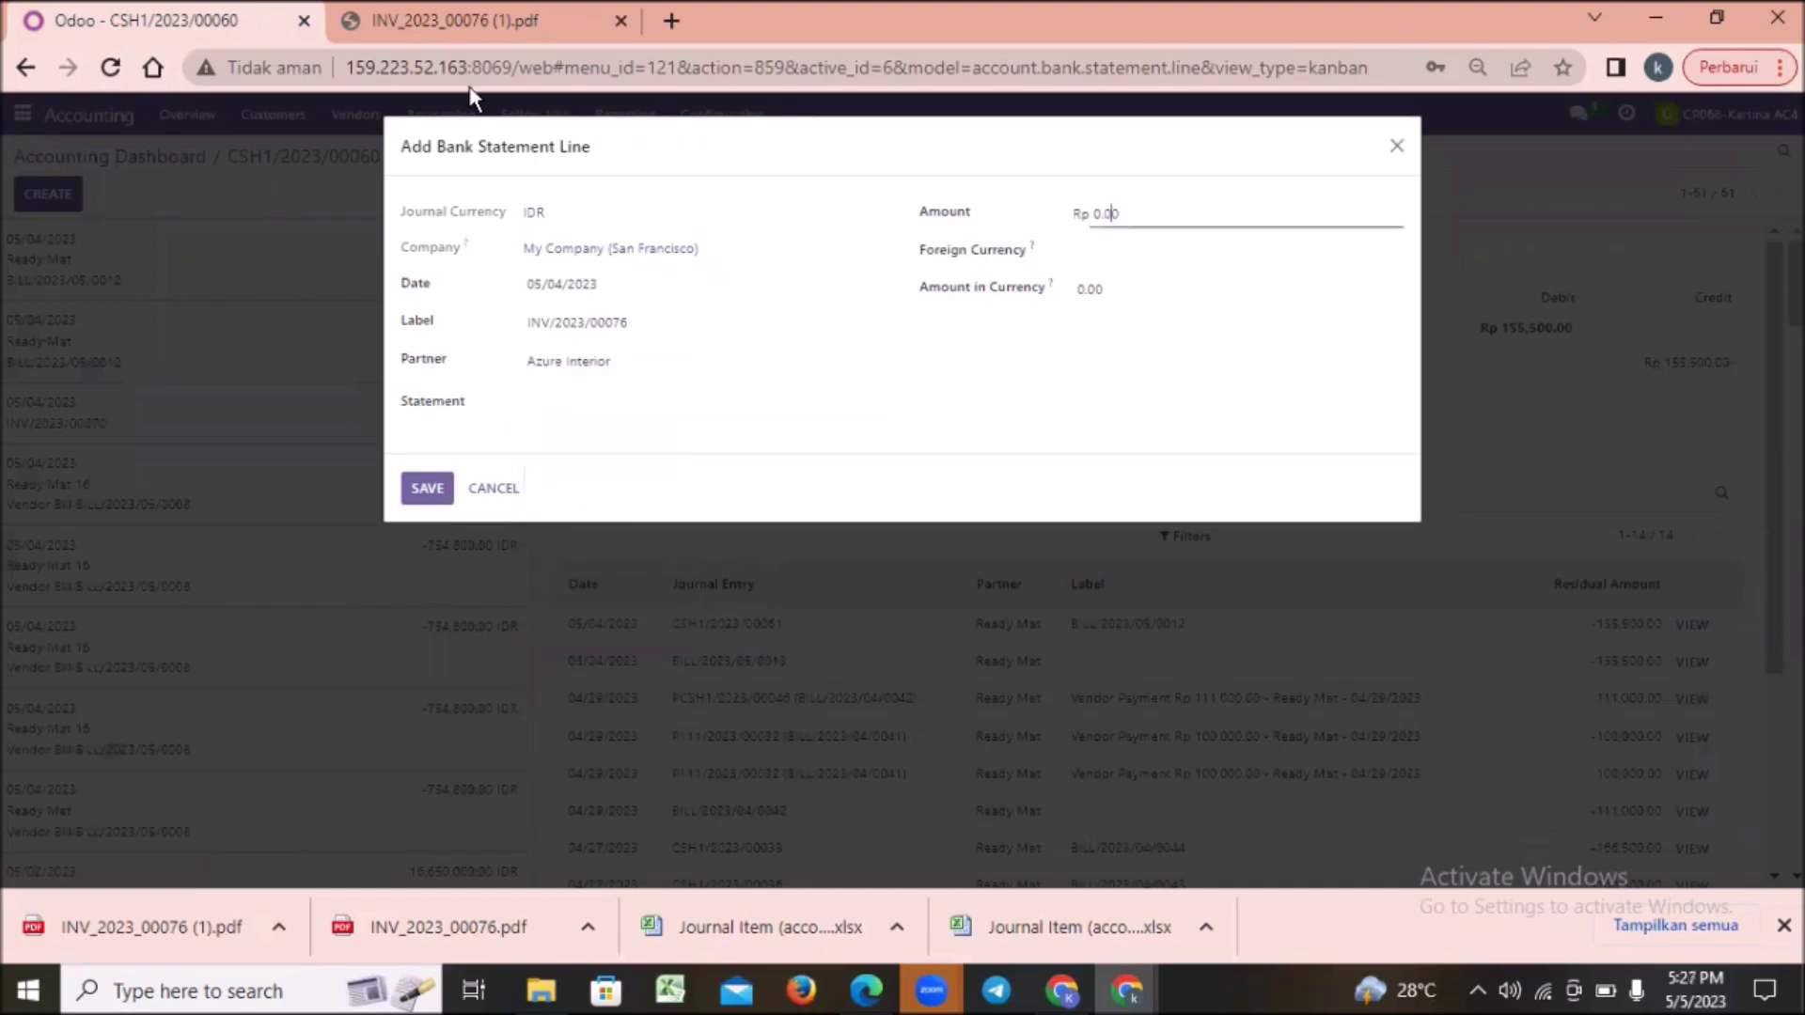
click(466, 35)
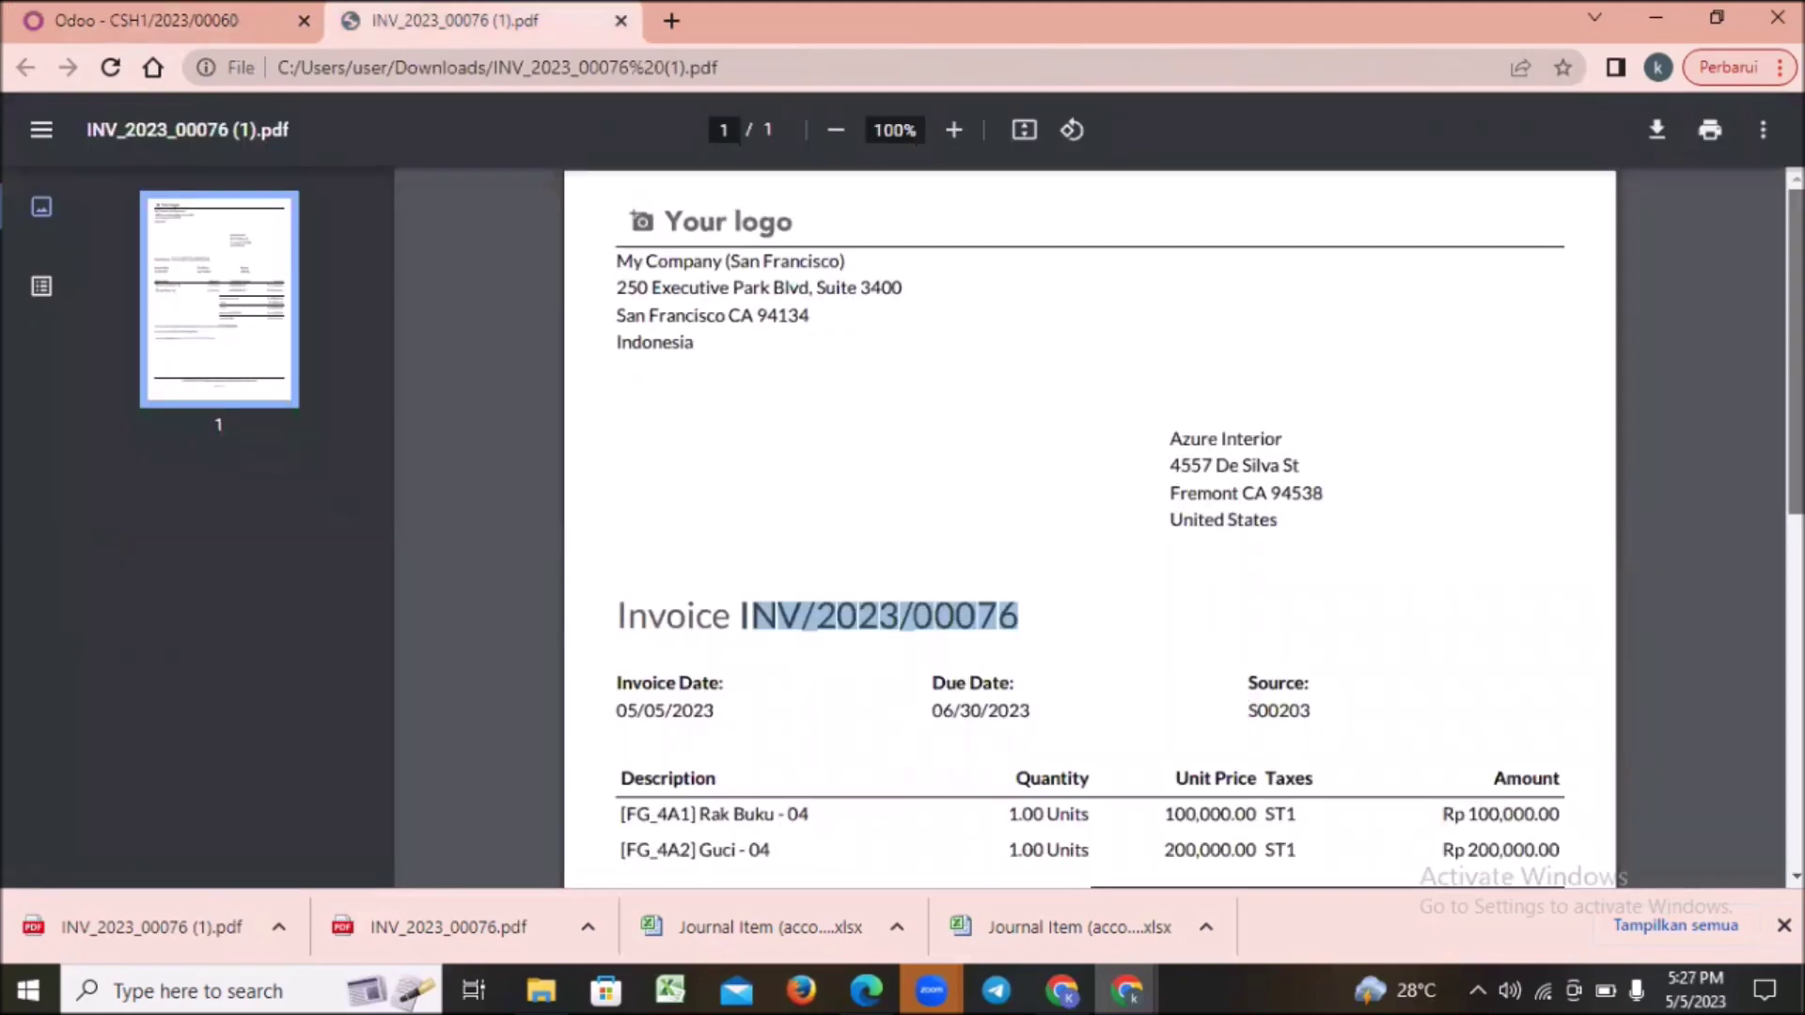
scroll(1415, 703, down, 2)
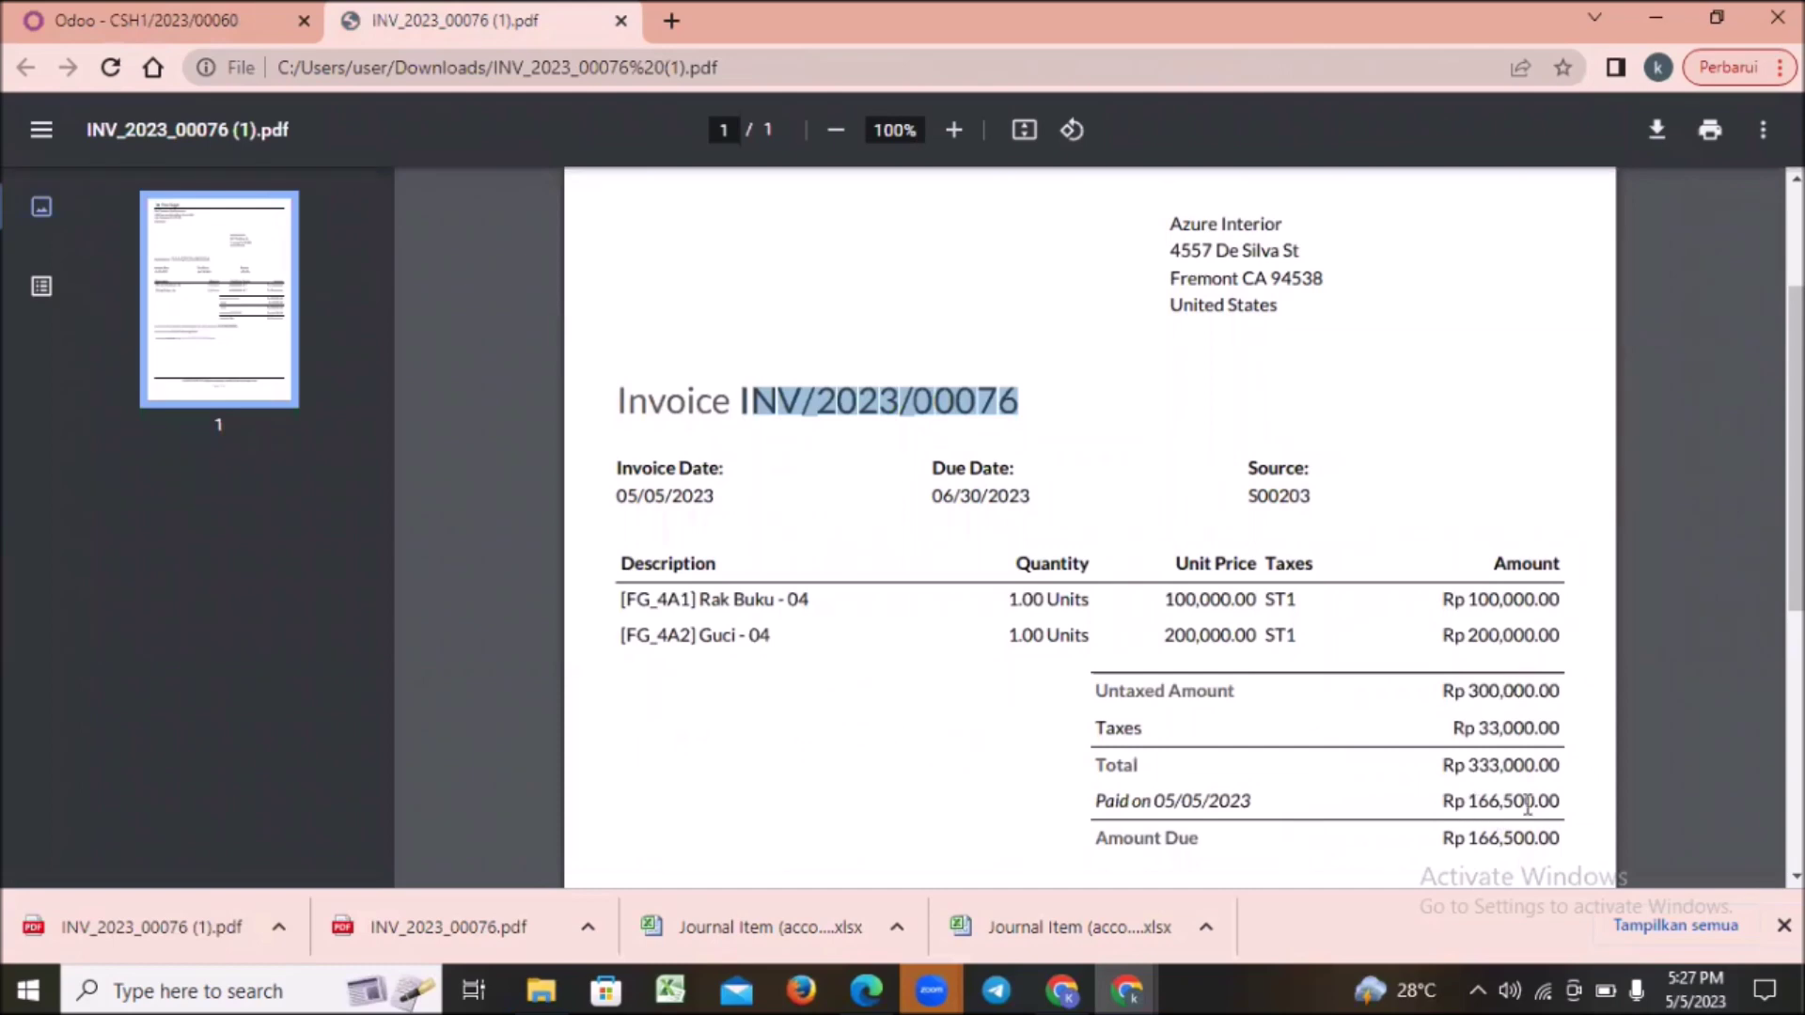
mouse_move(1577, 807)
mouse_down()
mouse_move(1469, 804)
mouse_move(1567, 811)
mouse_up()
key(ctrl+c)
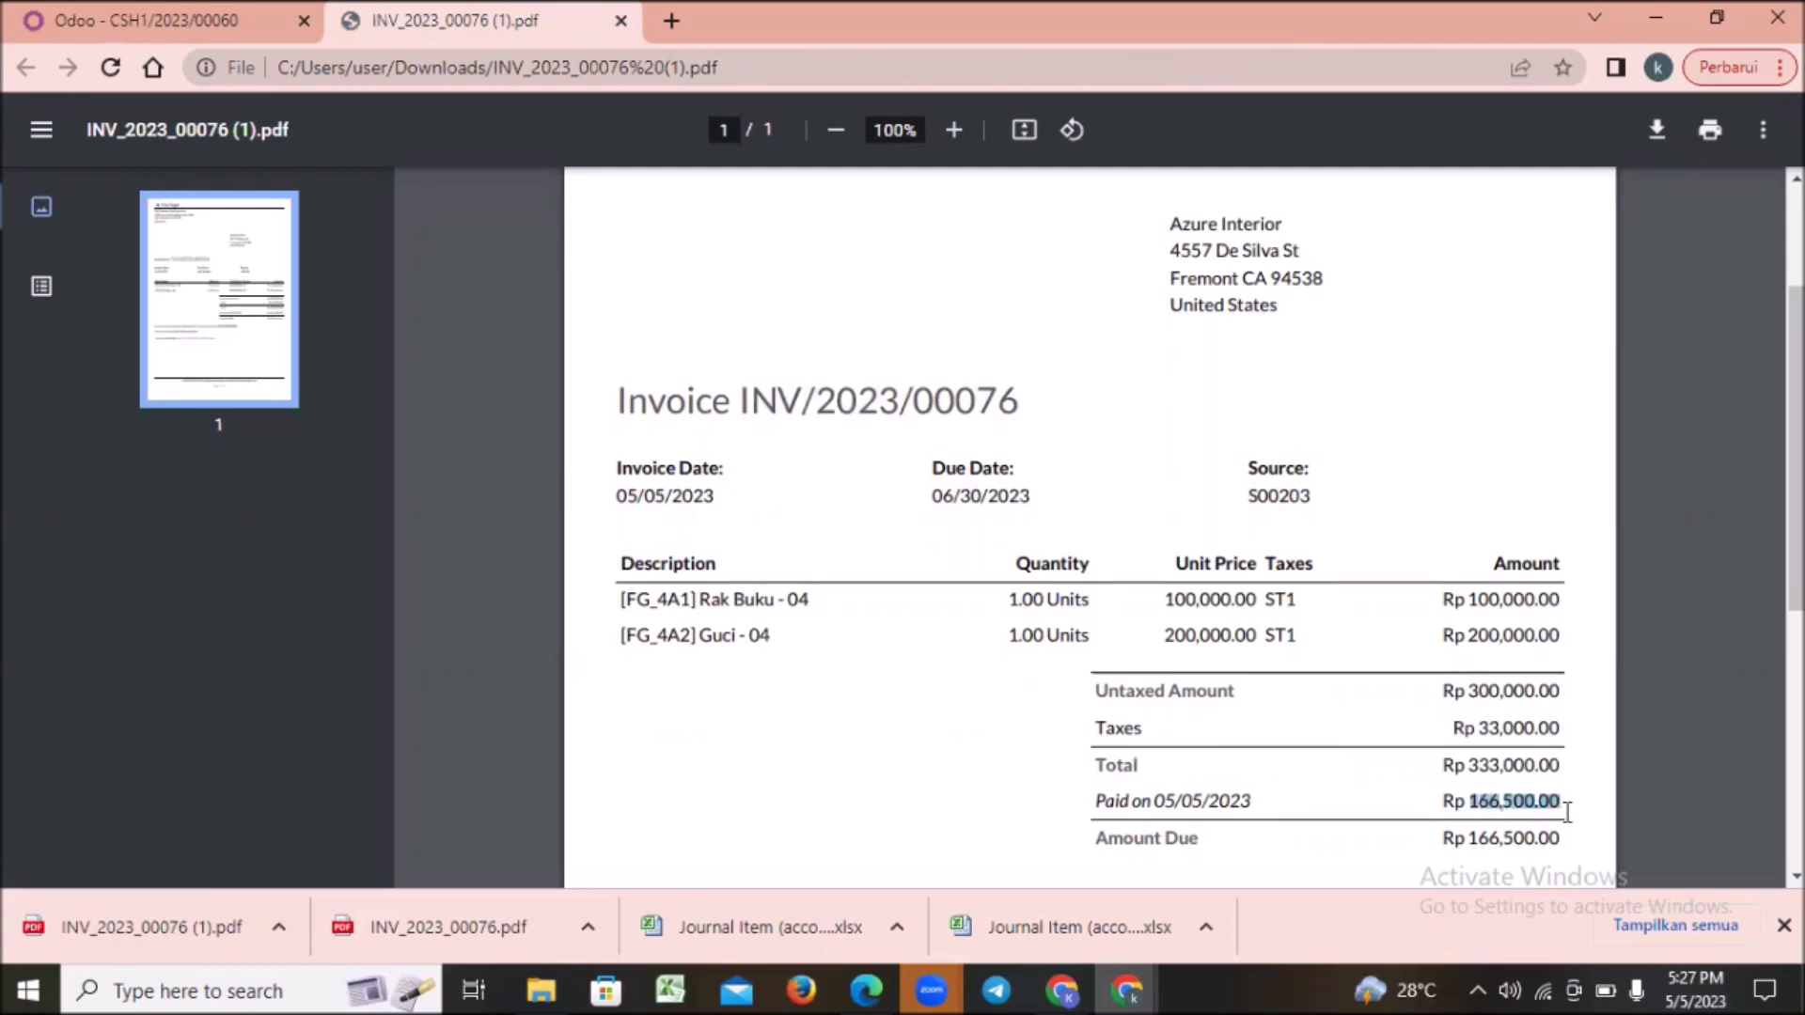
Step: Enter Amount 166,500.00, Foreign Currency IDR, Amount in Currency 166,500.00, and save the line
click(234, 27)
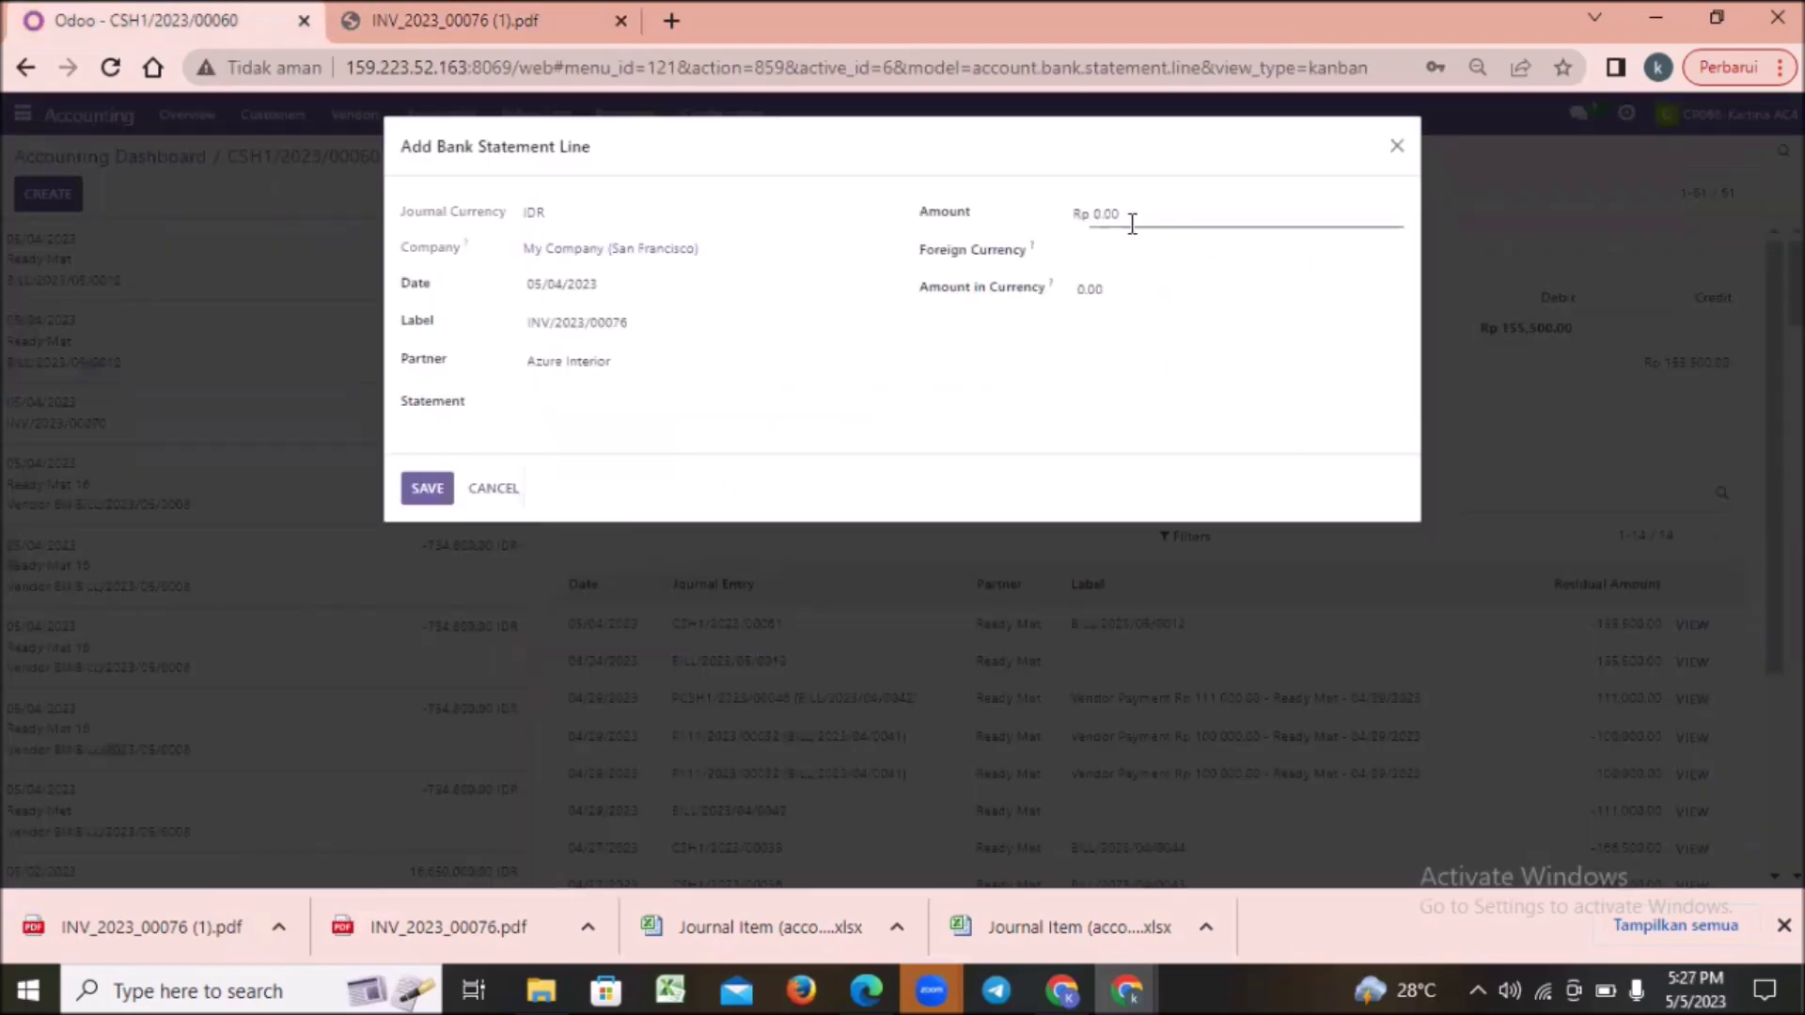
click(1096, 215)
key(BackSpace)
key(ctrl+v)
click(1092, 249)
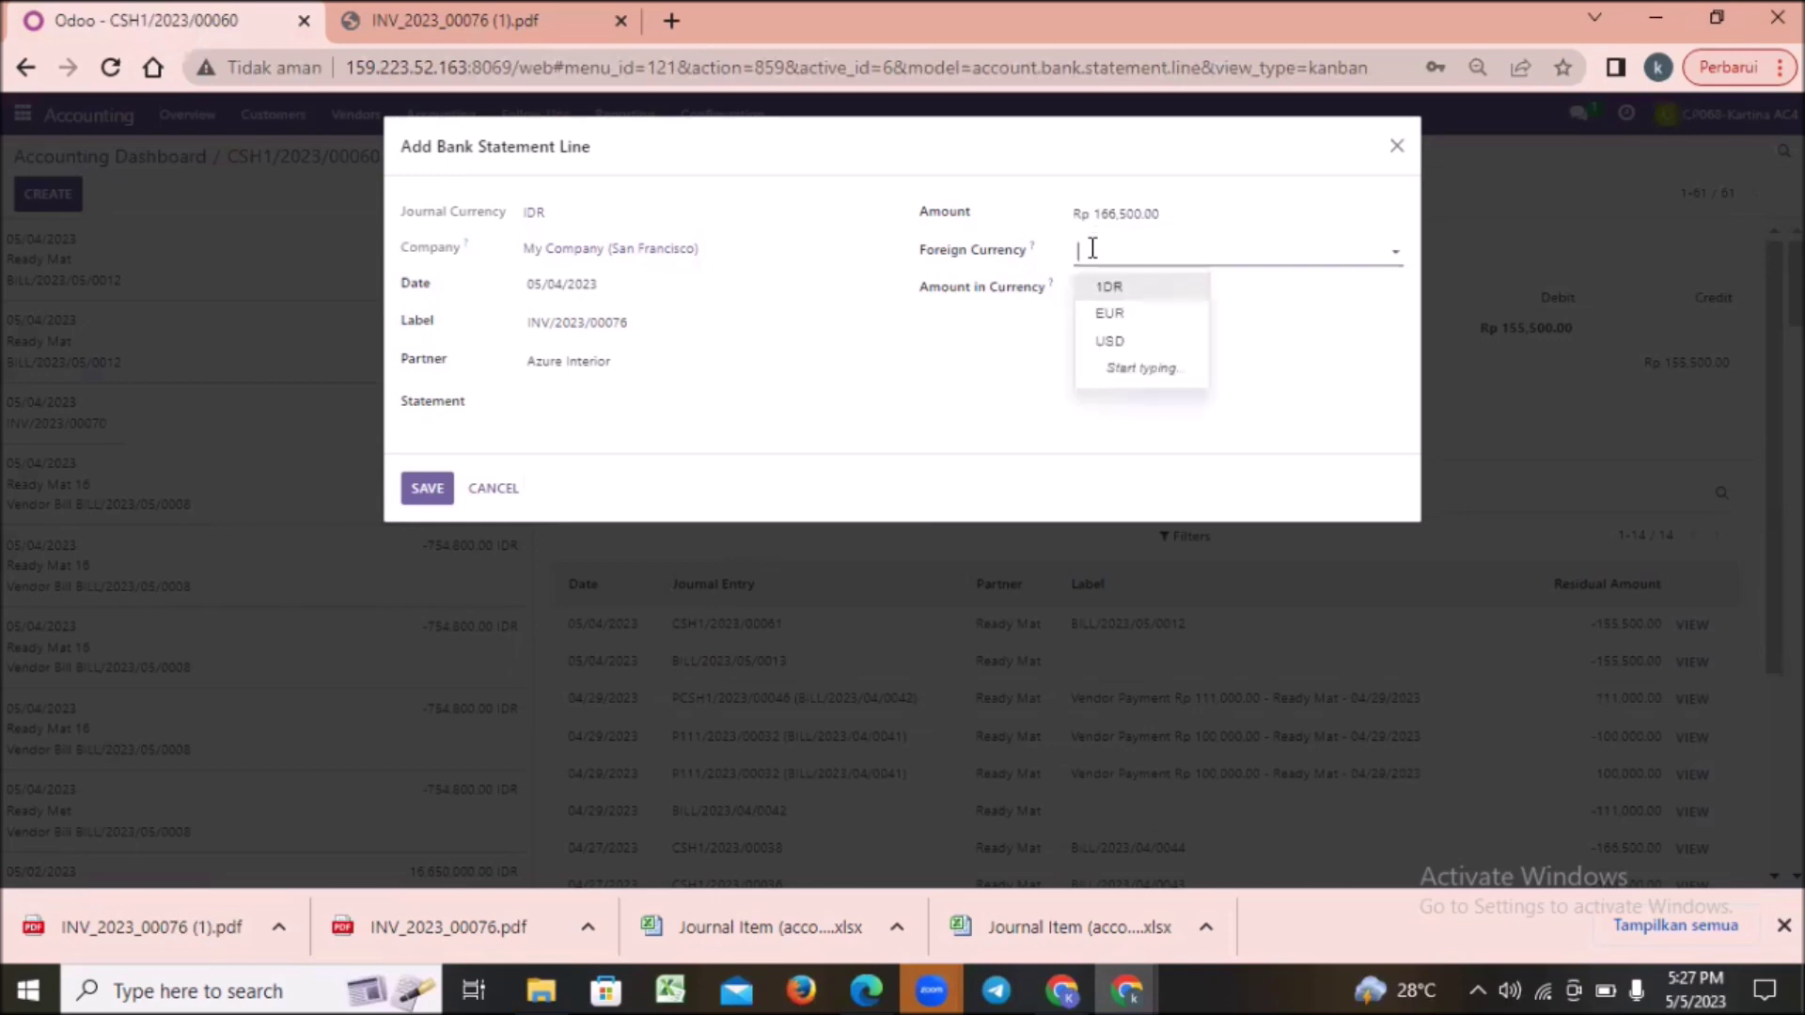
click(1123, 289)
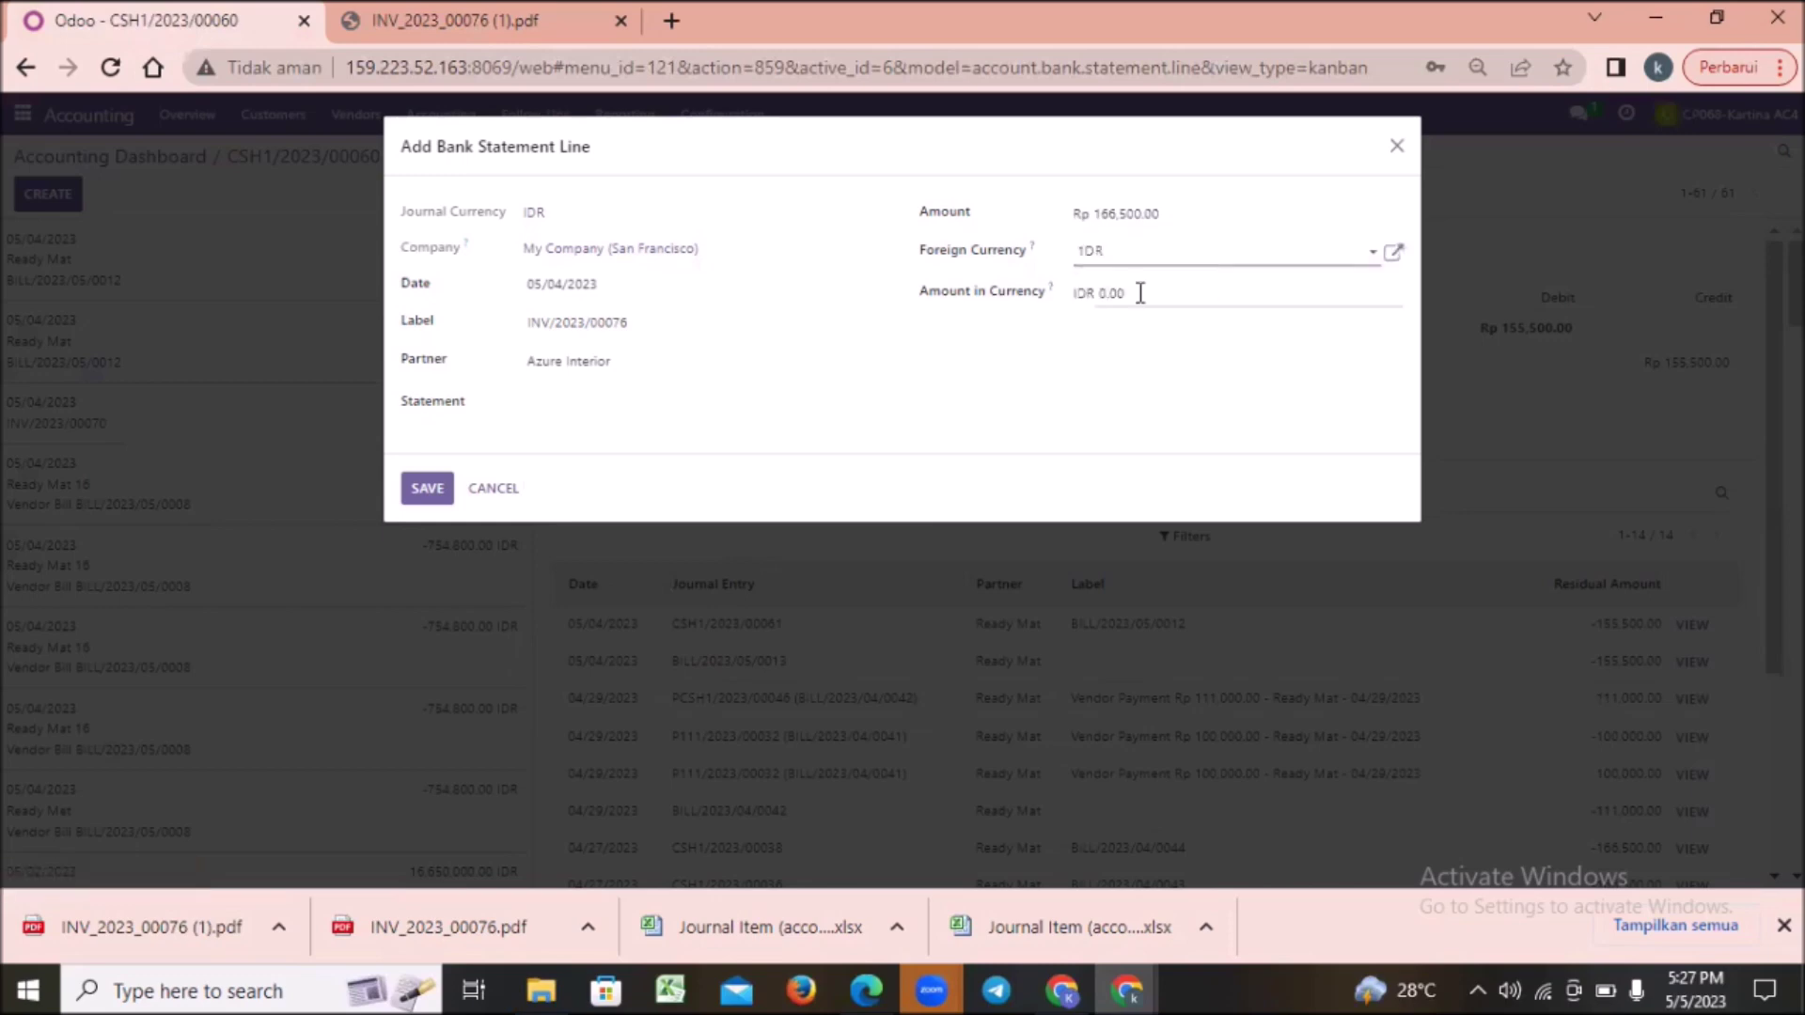
click(1140, 293)
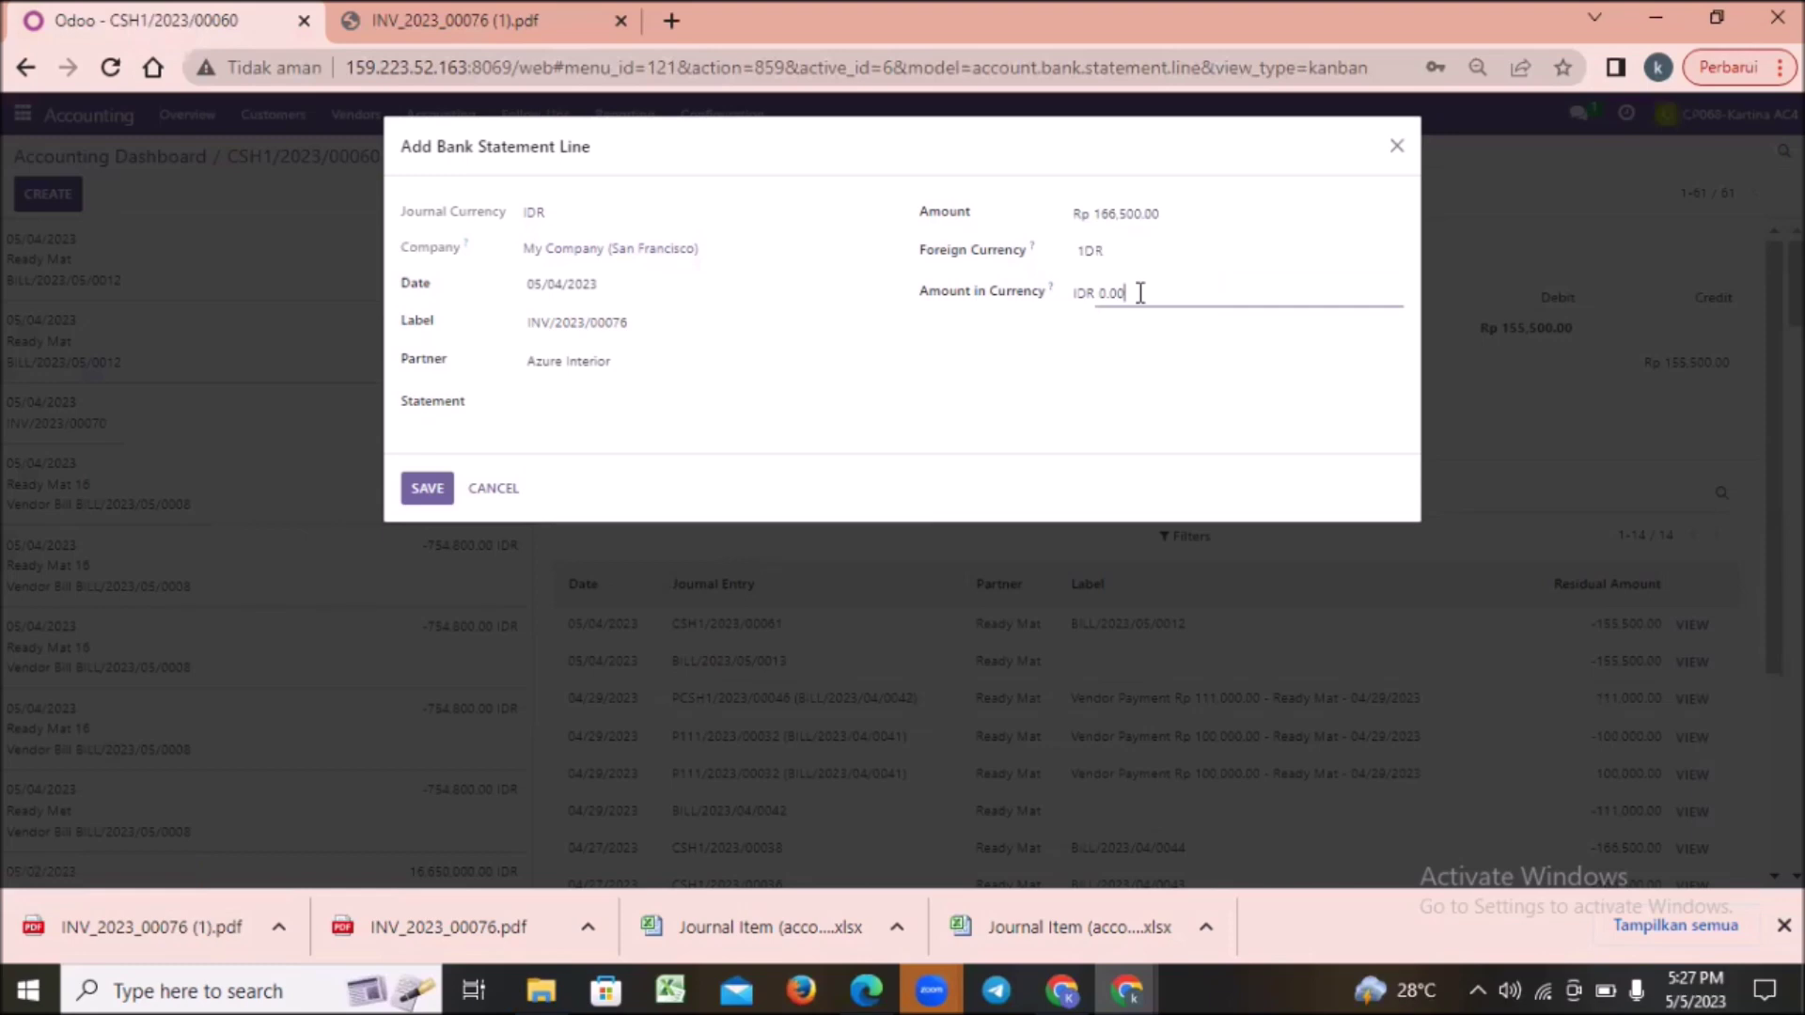
key(BackSpace)
key(BackSpace)
key(BackSpace)
key(BackSpace)
key(ctrl+v)
click(427, 491)
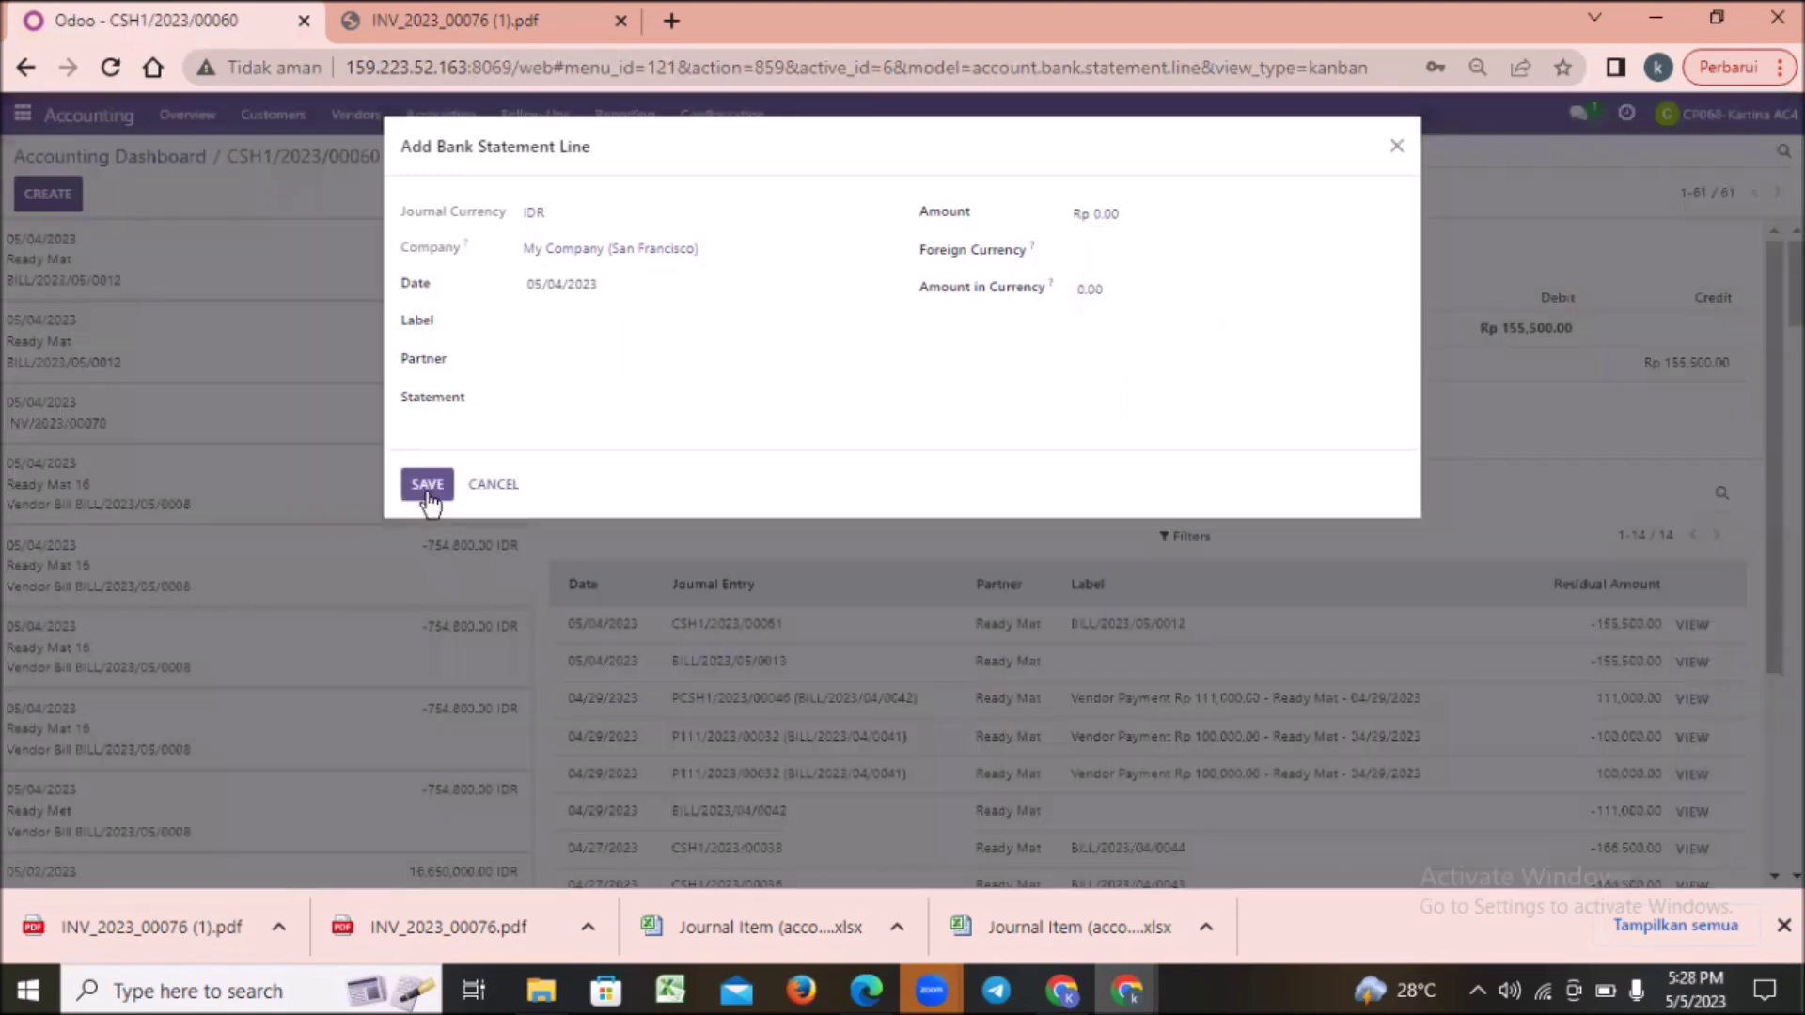
Step: Close the blank form and open the 166,500.00 Azure Interior line CSH1/2023/00062
click(1395, 148)
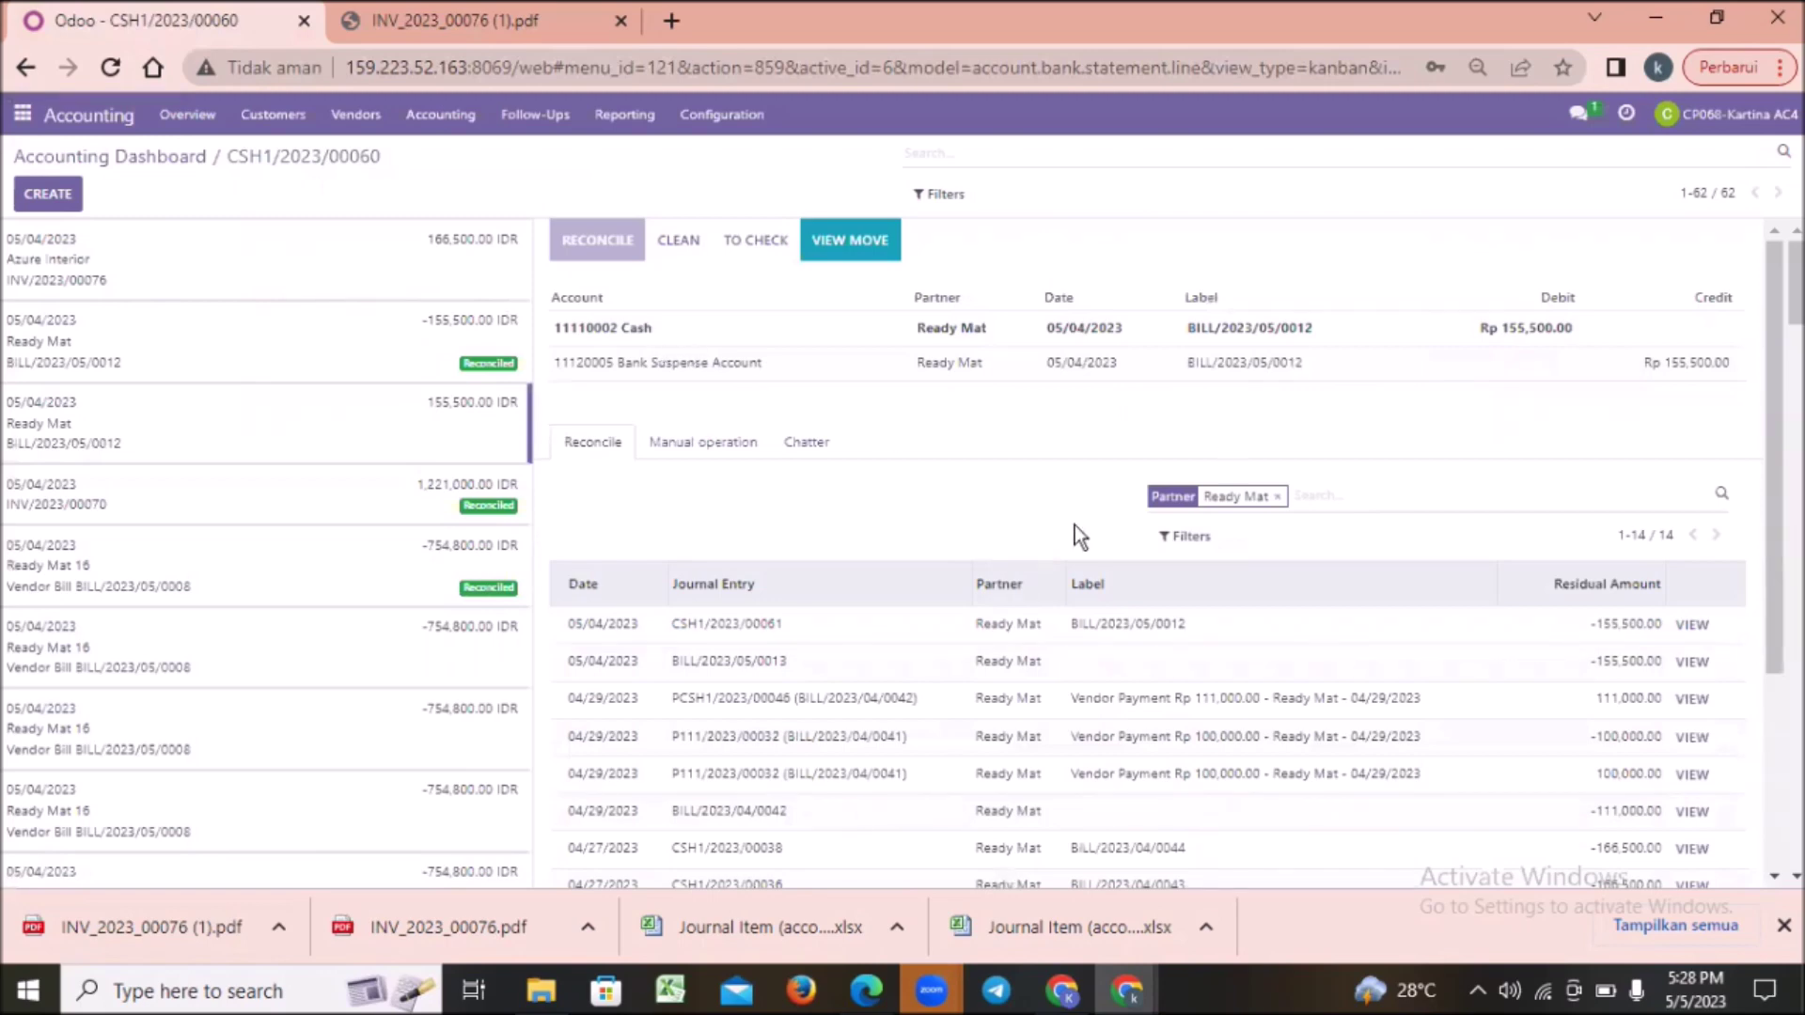
double_click(54, 261)
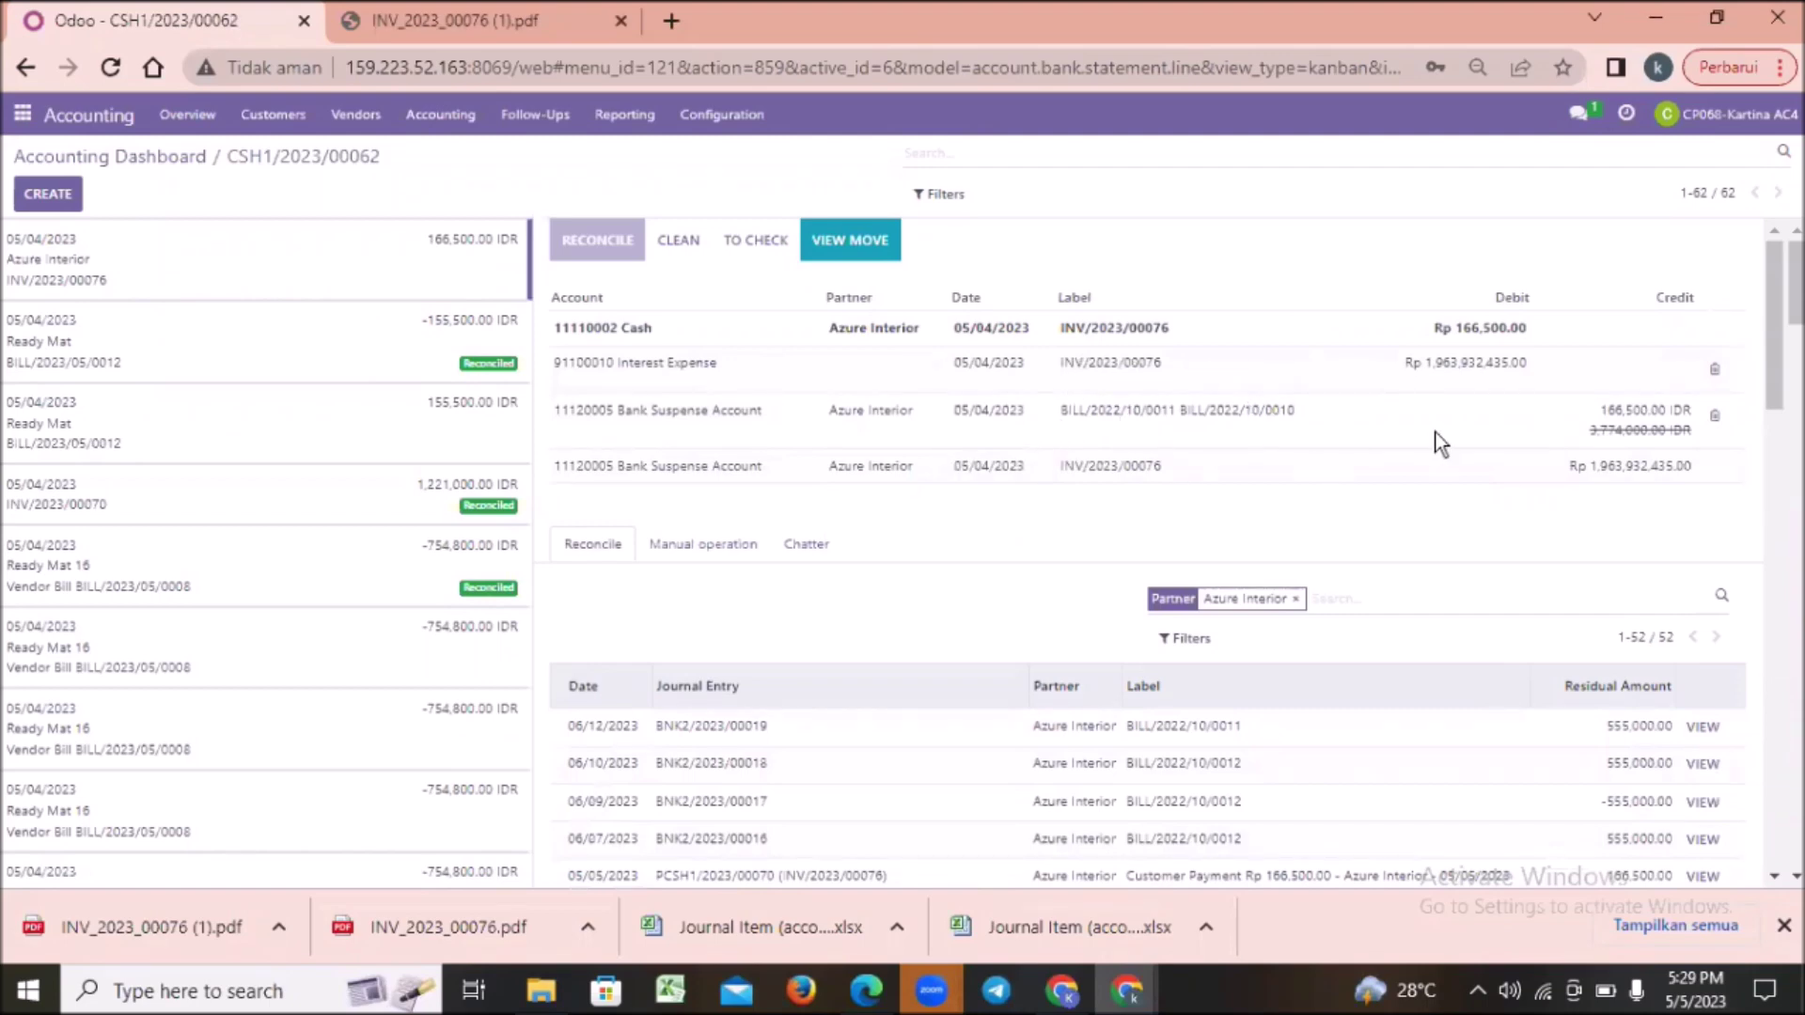
Step: Delete the Interest Expense and Bank Suspense counterparts and list Azure Interior entries for matching
click(1716, 370)
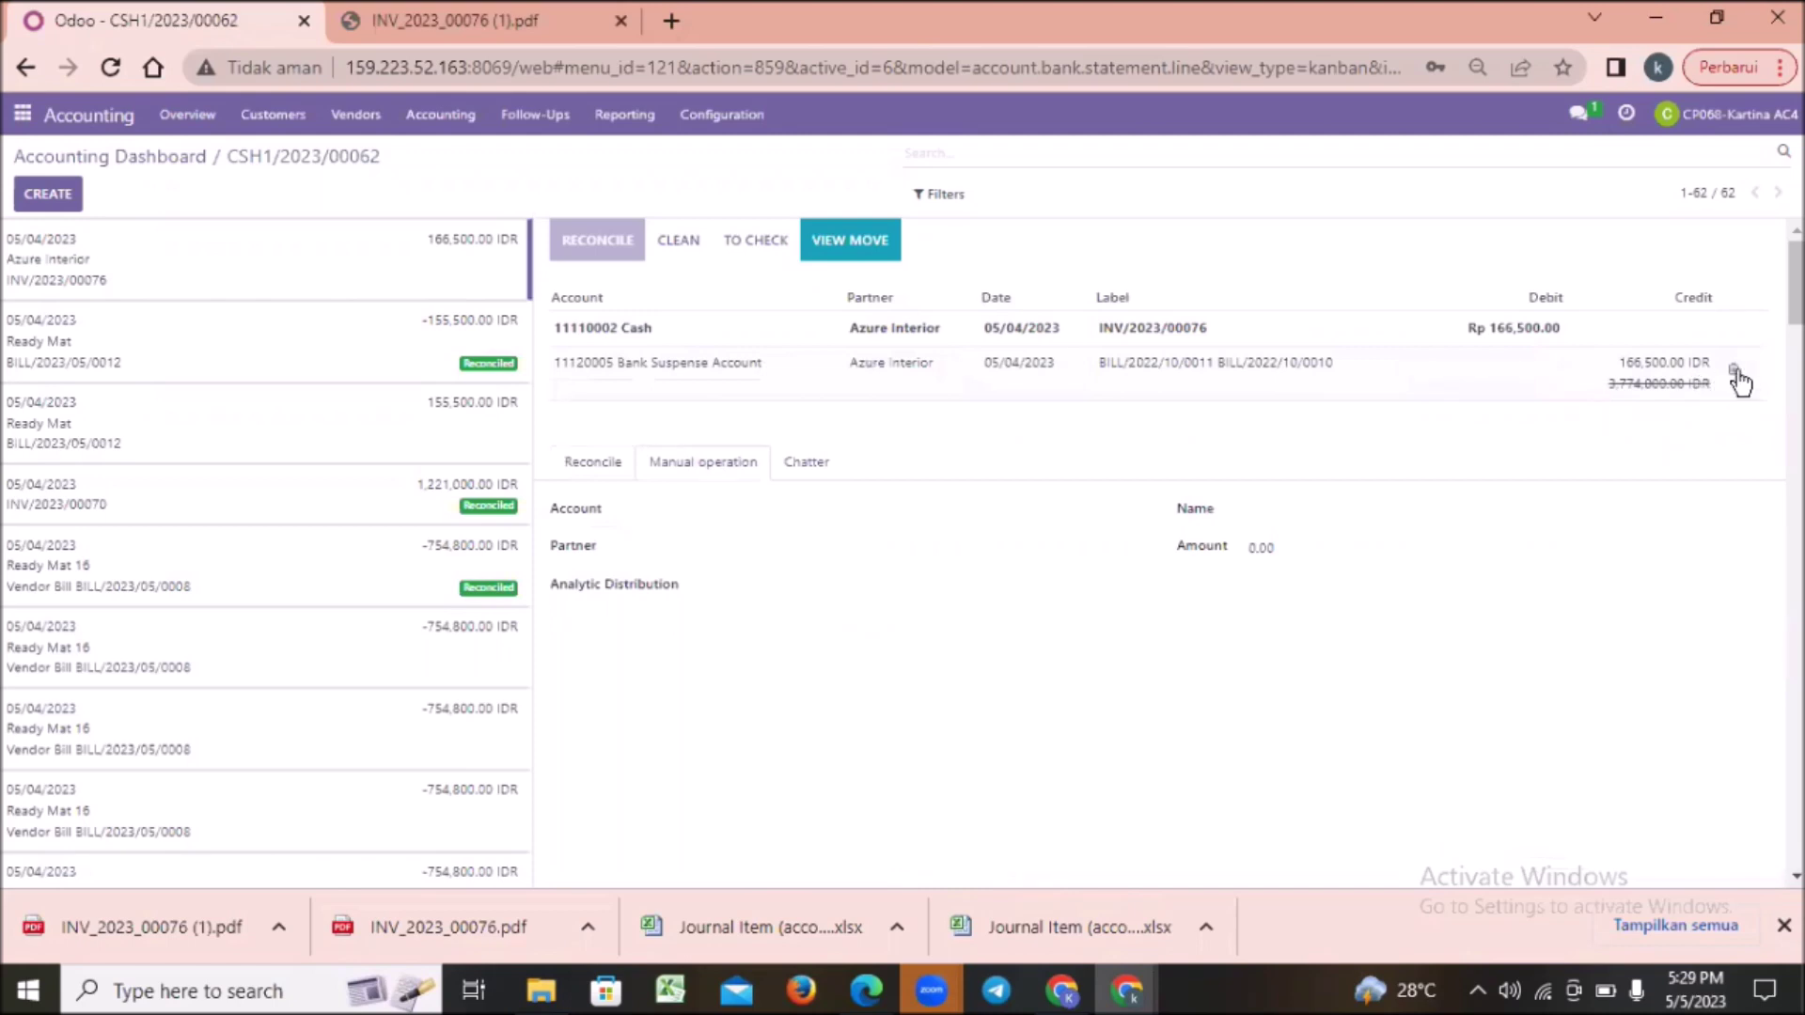
click(1737, 374)
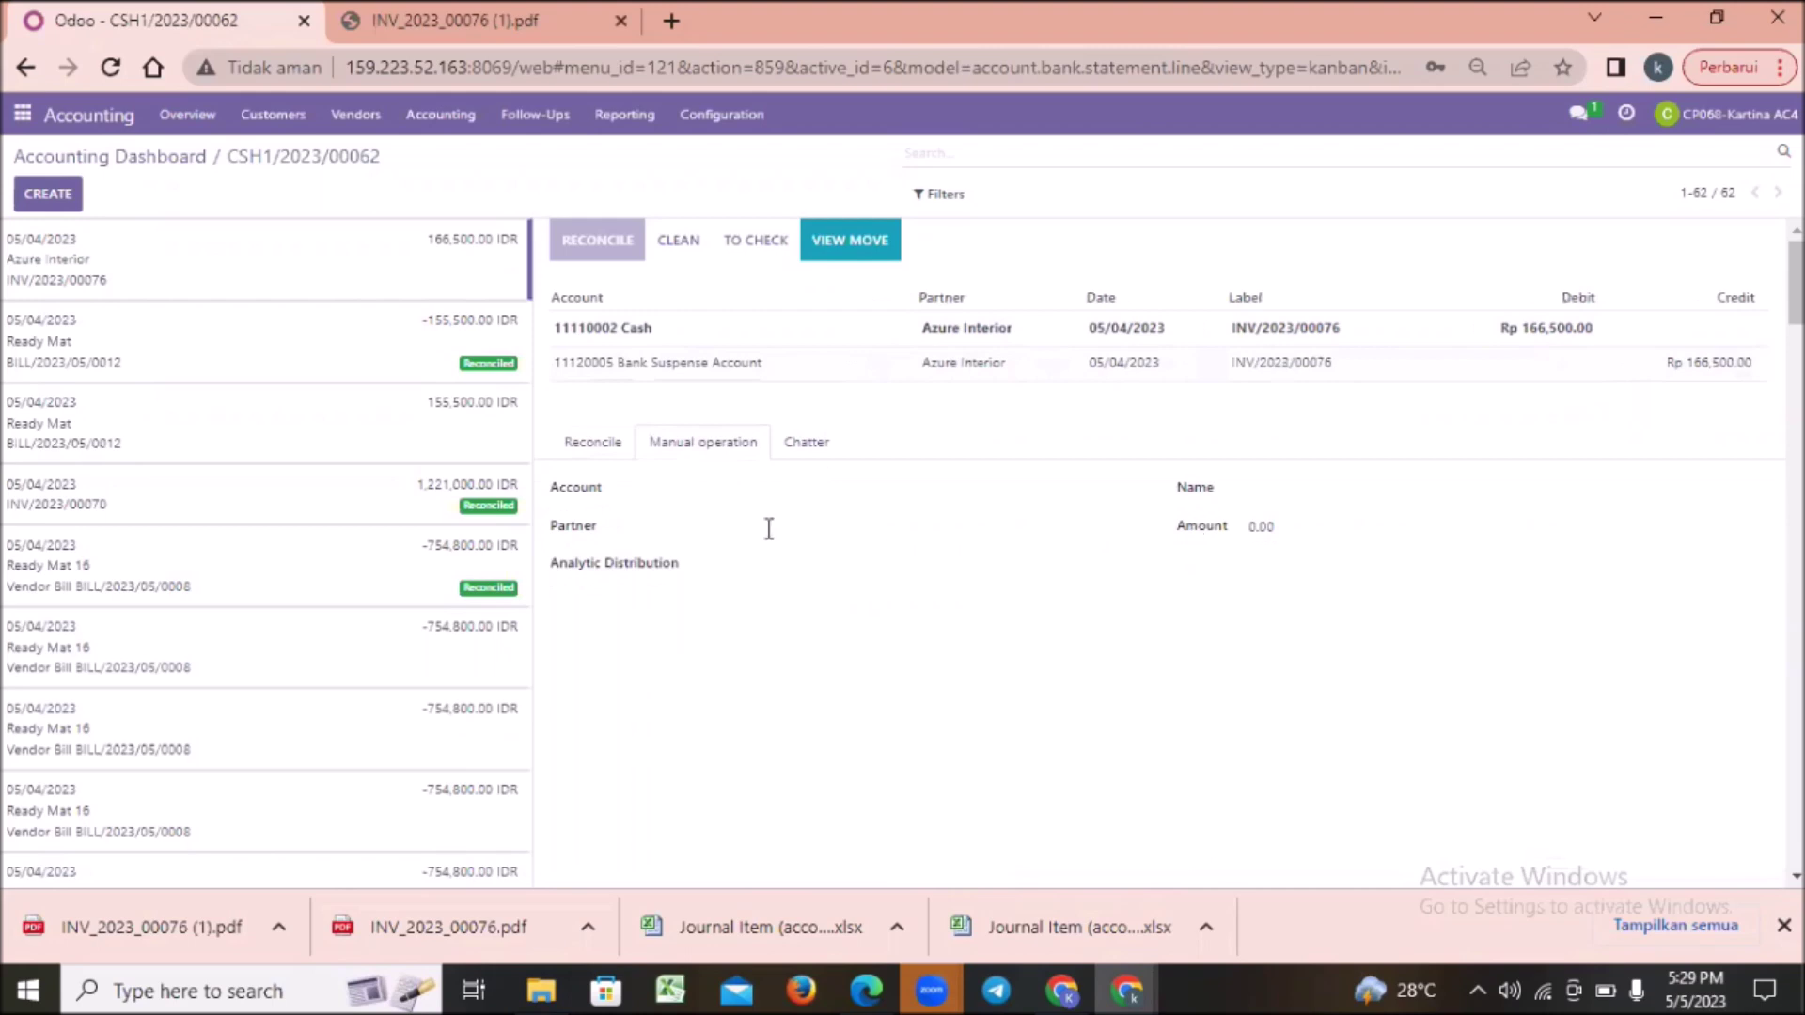
click(587, 451)
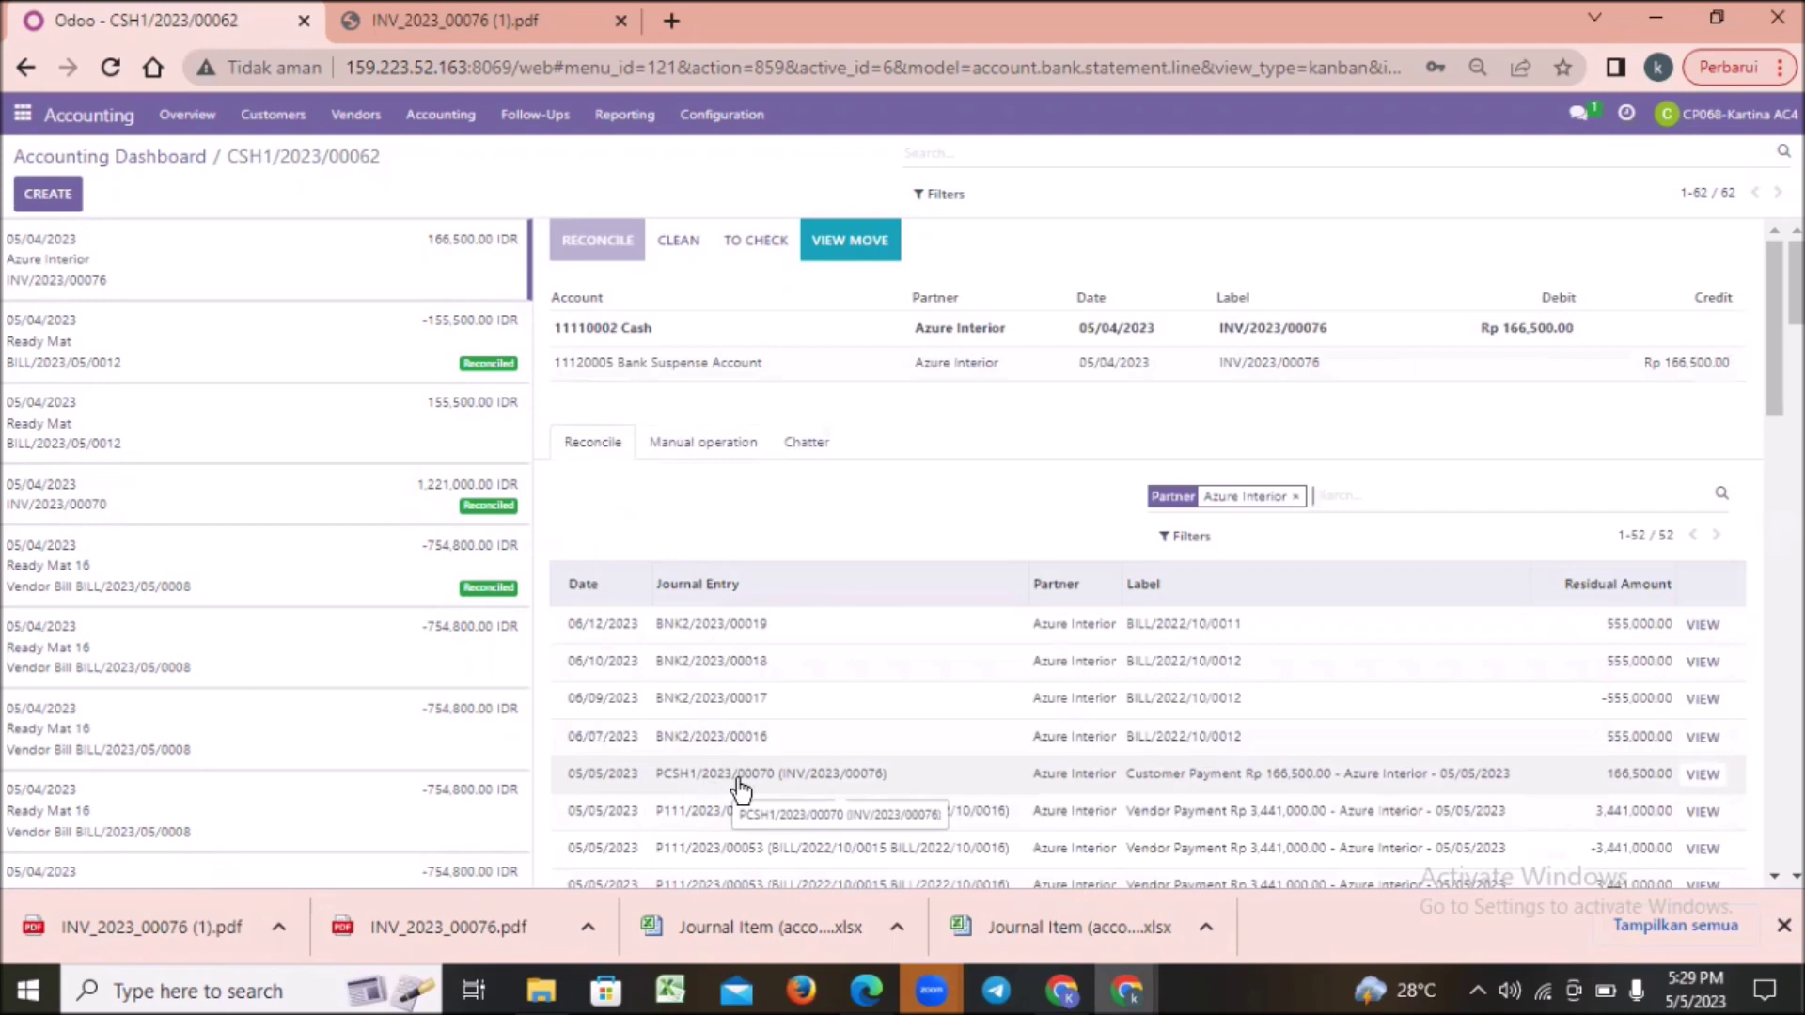
Step: Match customer payment PCSH1/2023/00070 (Rp 166,500.00) to the cash line and validate
double_click(738, 776)
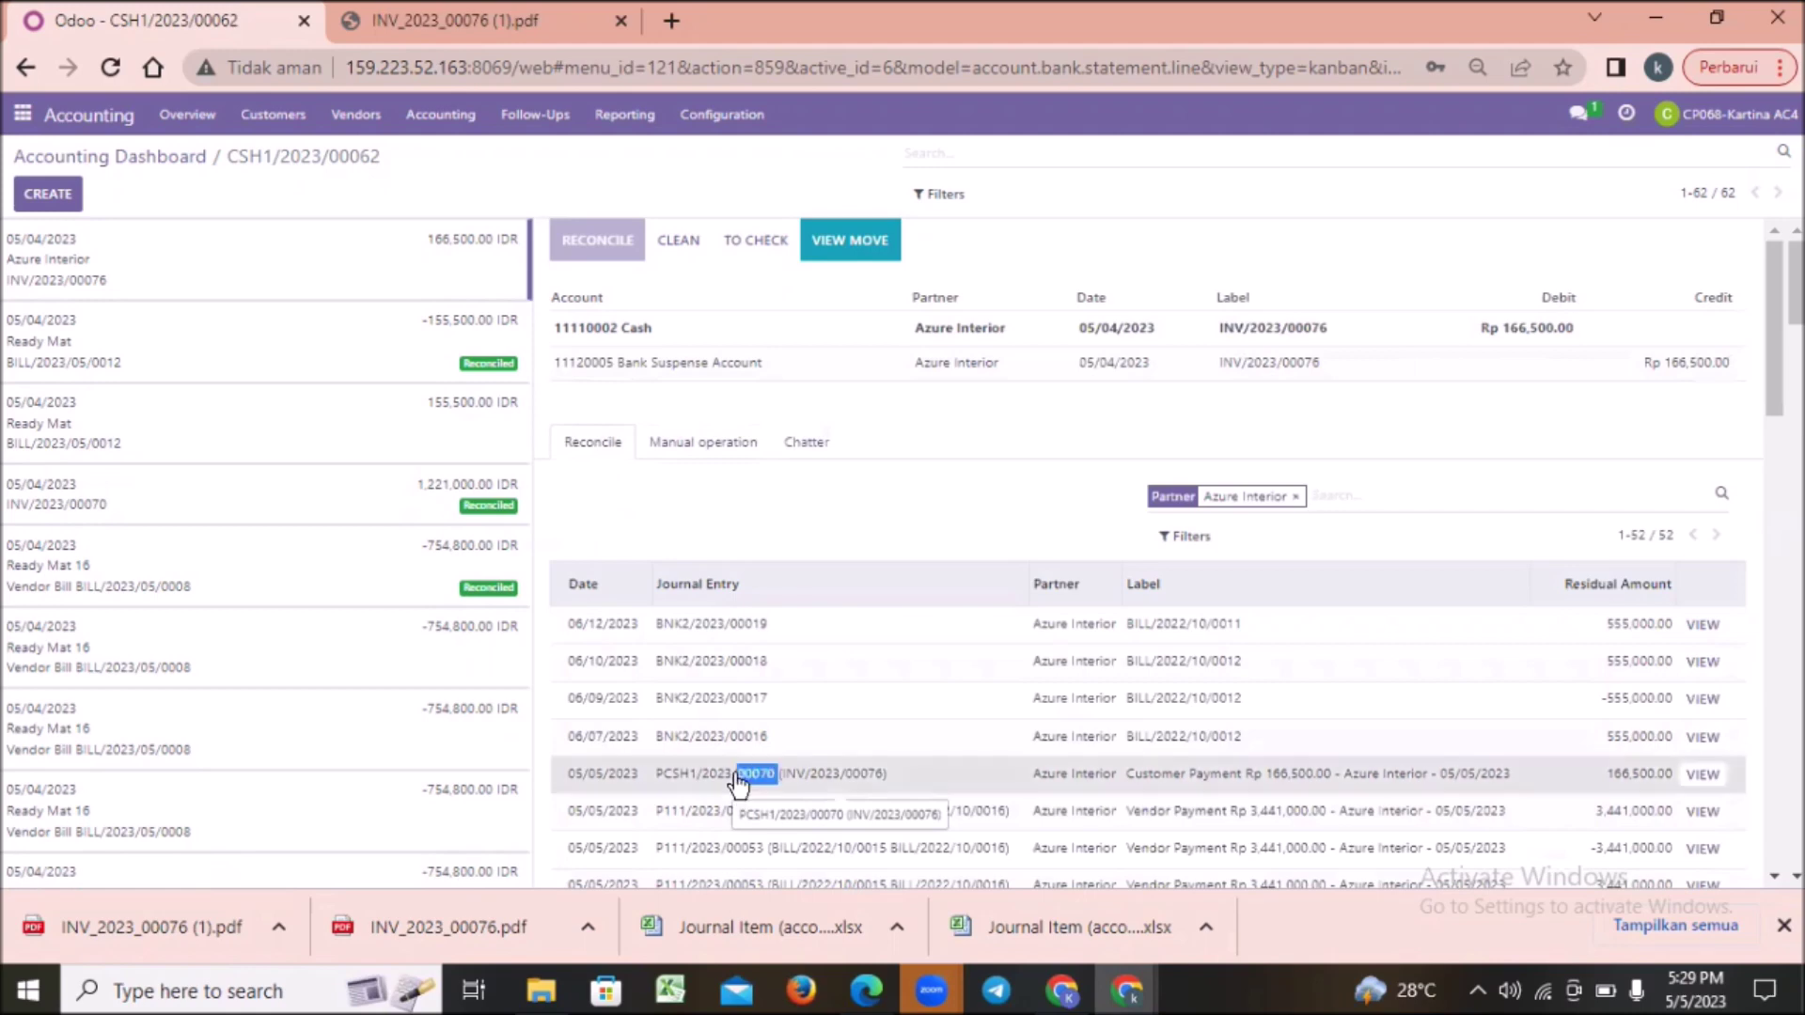
click(741, 784)
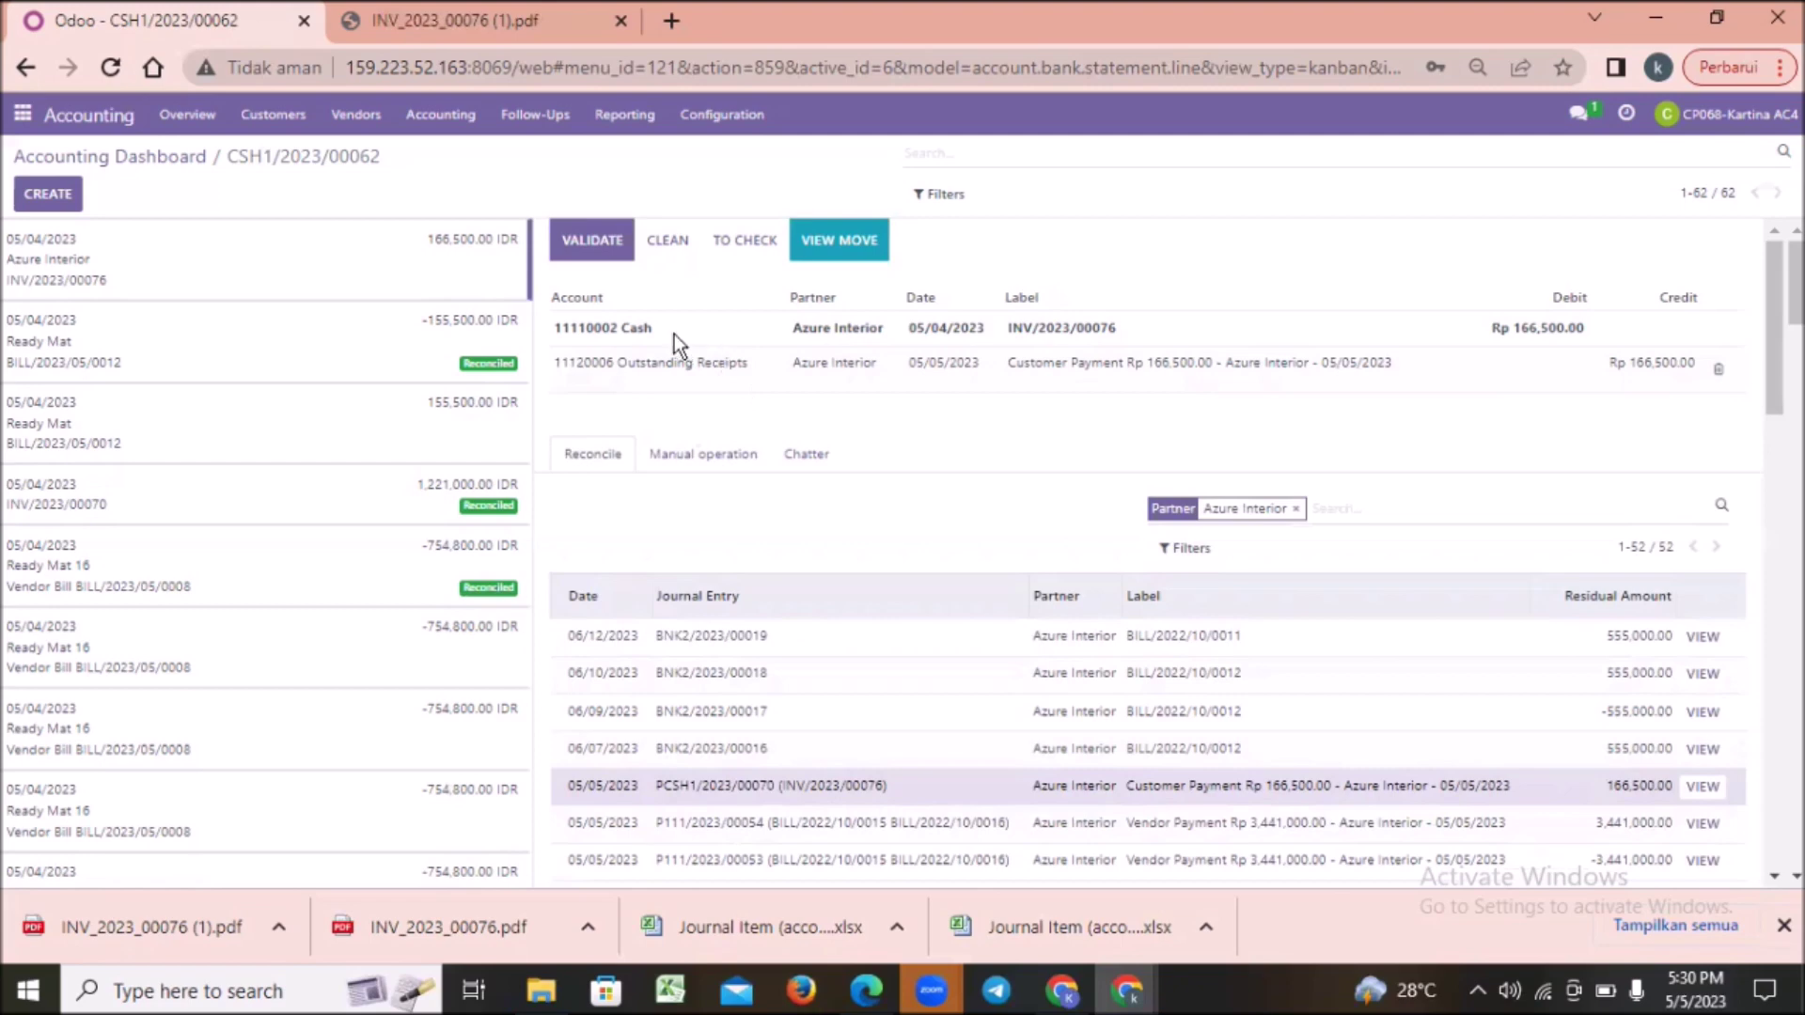
click(593, 246)
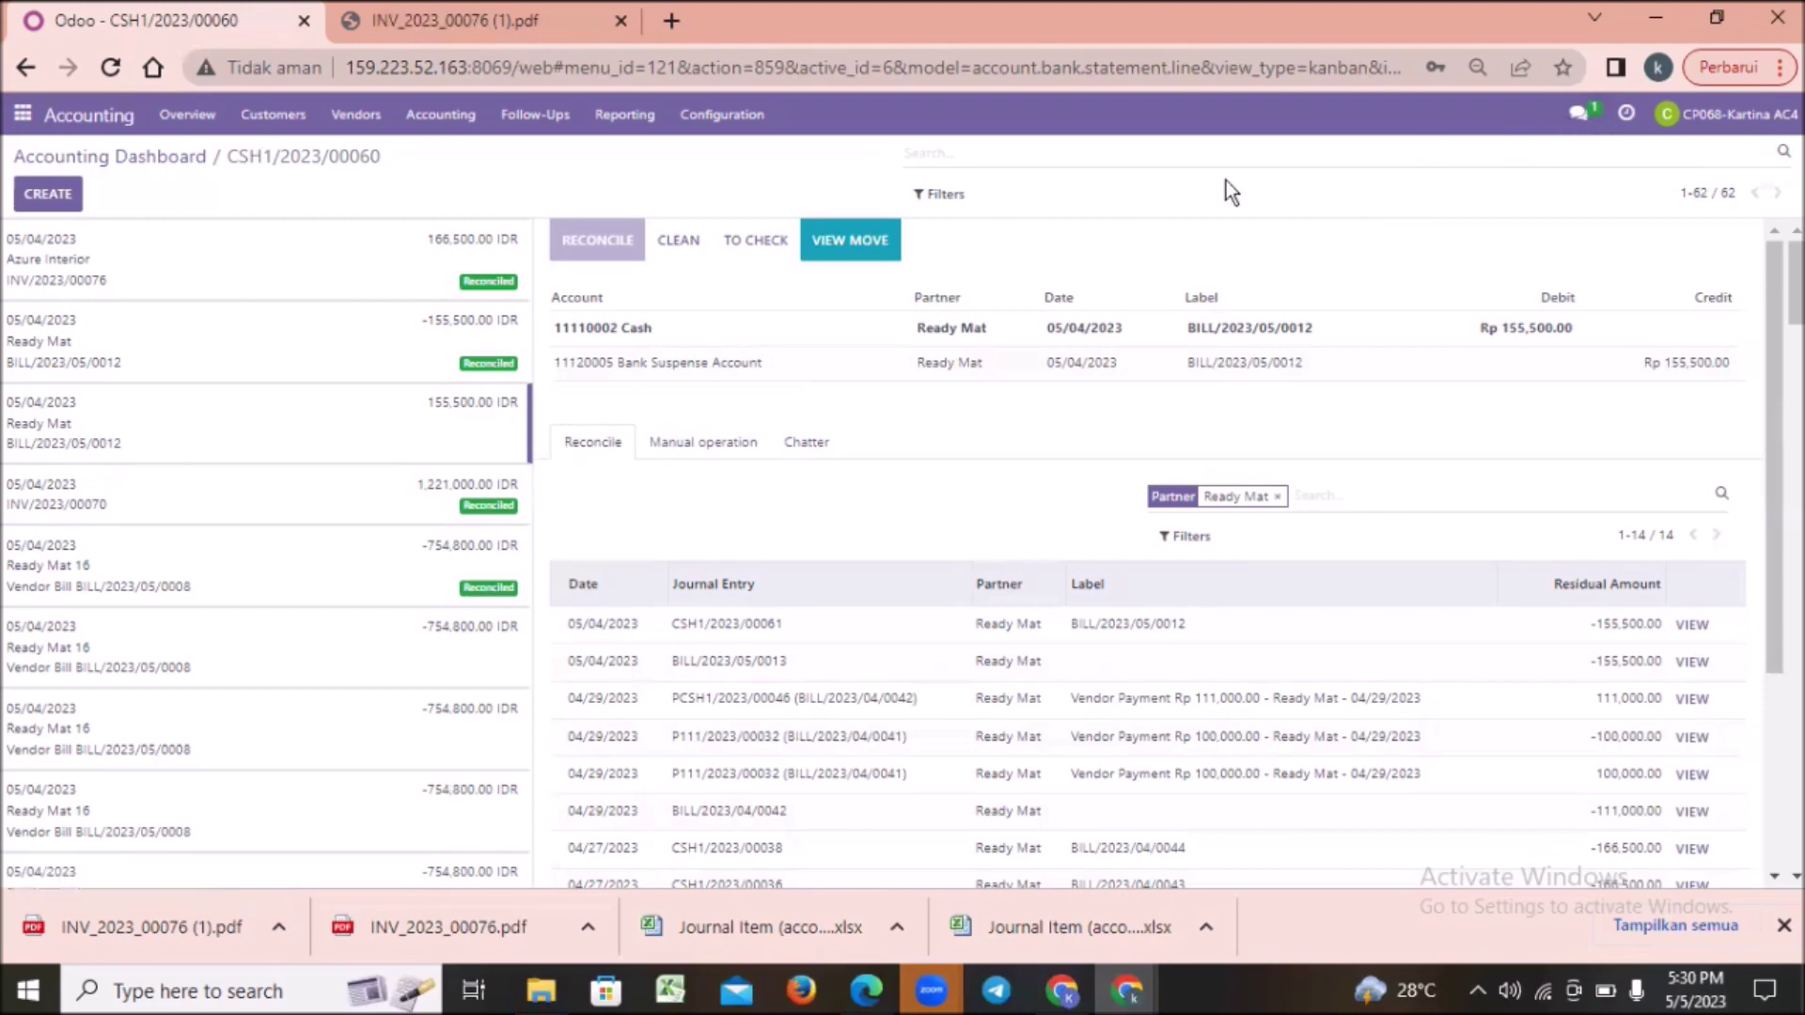
Step: In Discuss, send the pasted reconciliation screenshot saying the document is reconciled and to continue to the next transaction
click(23, 117)
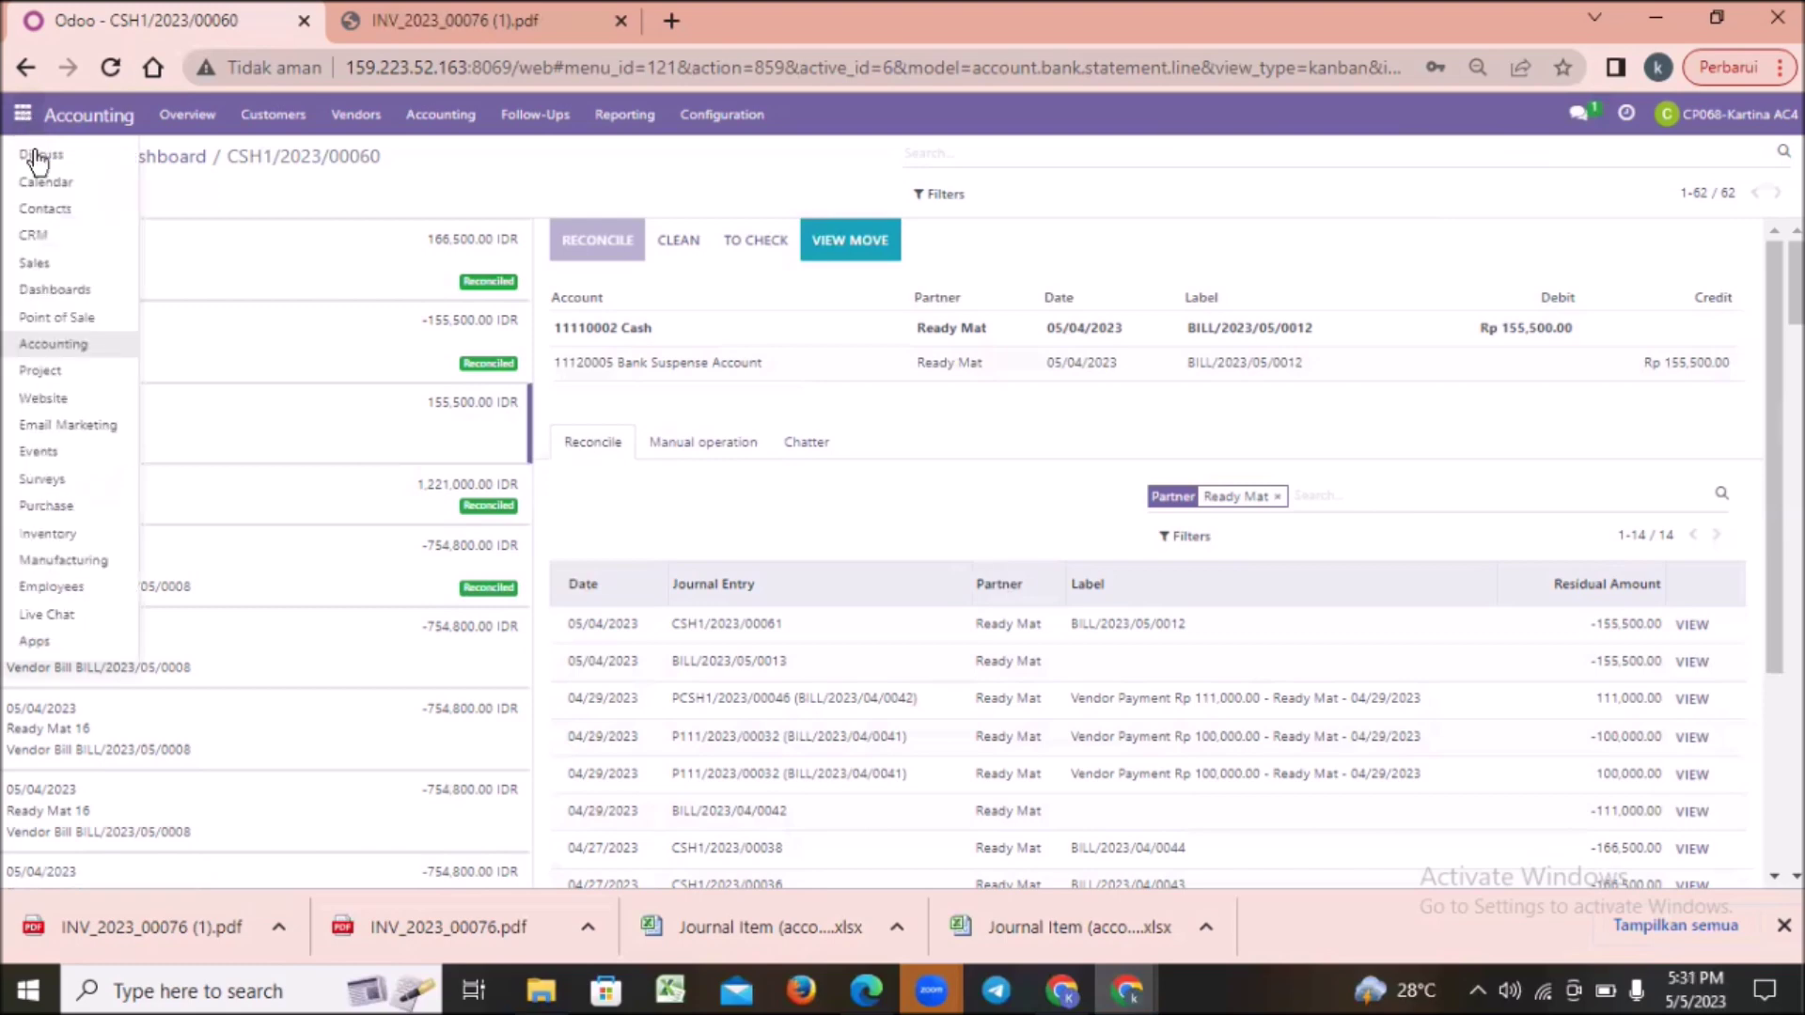
click(37, 156)
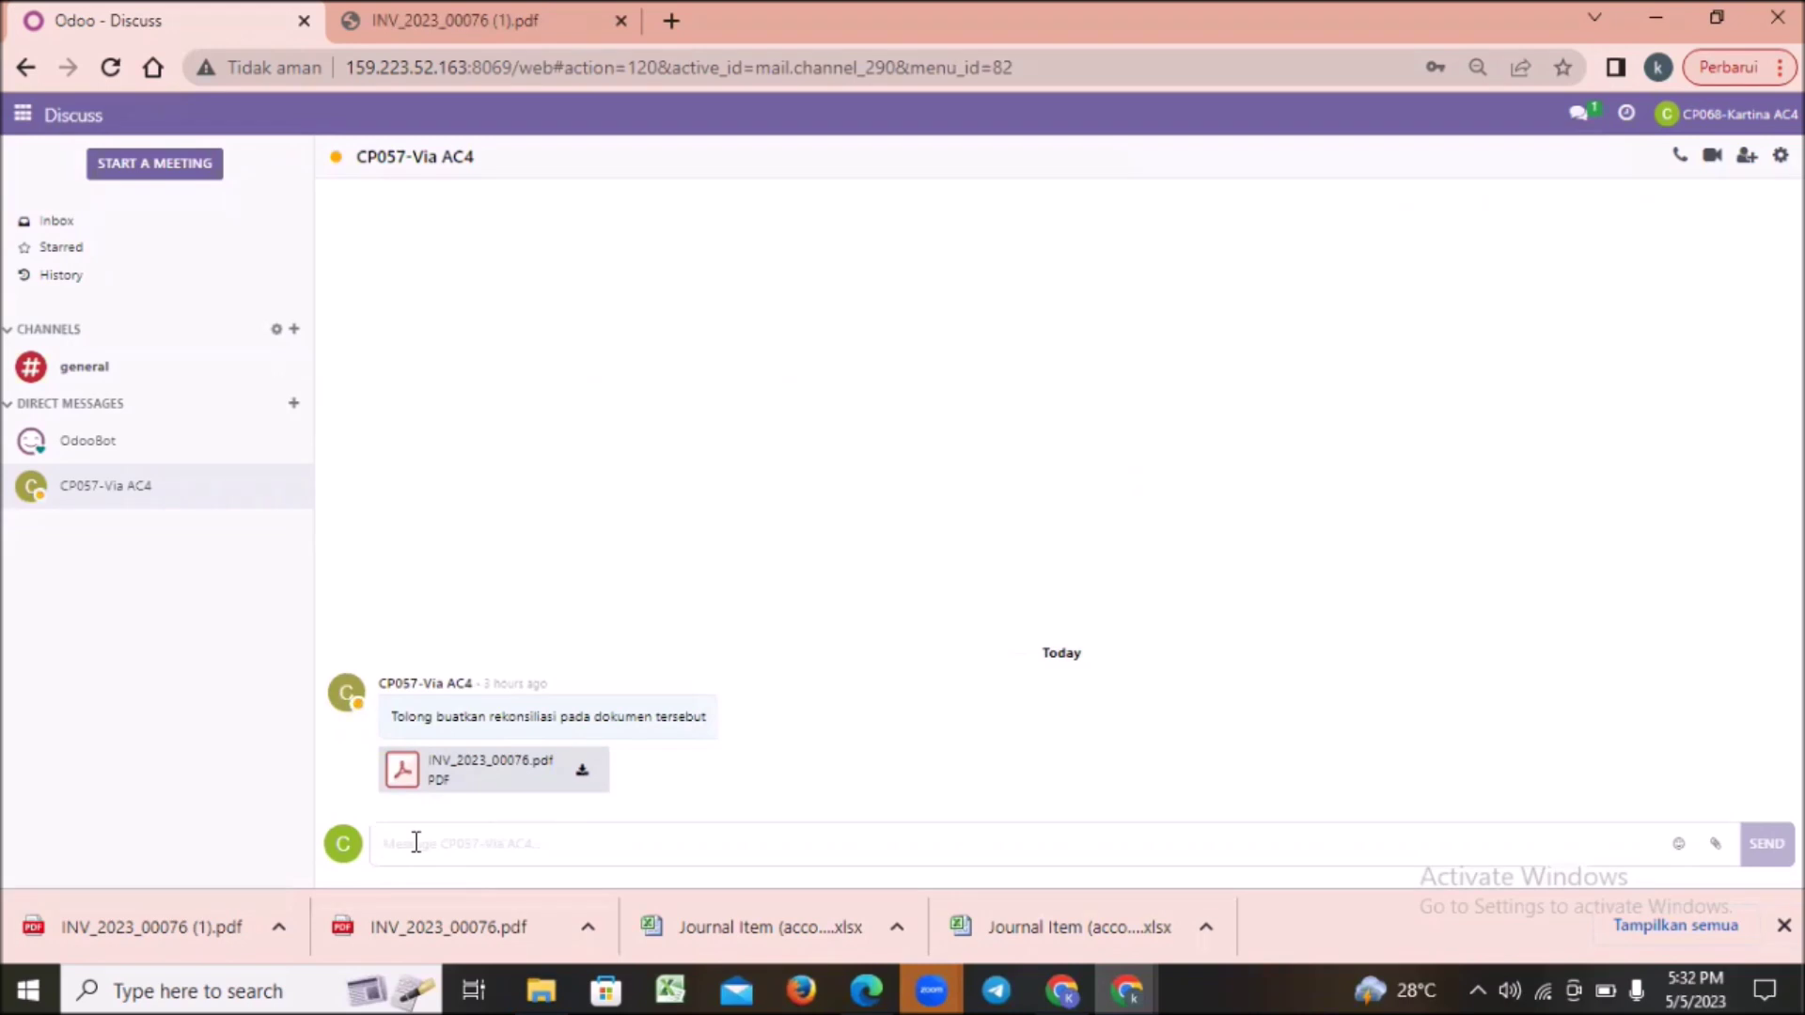
key(ctrl+v)
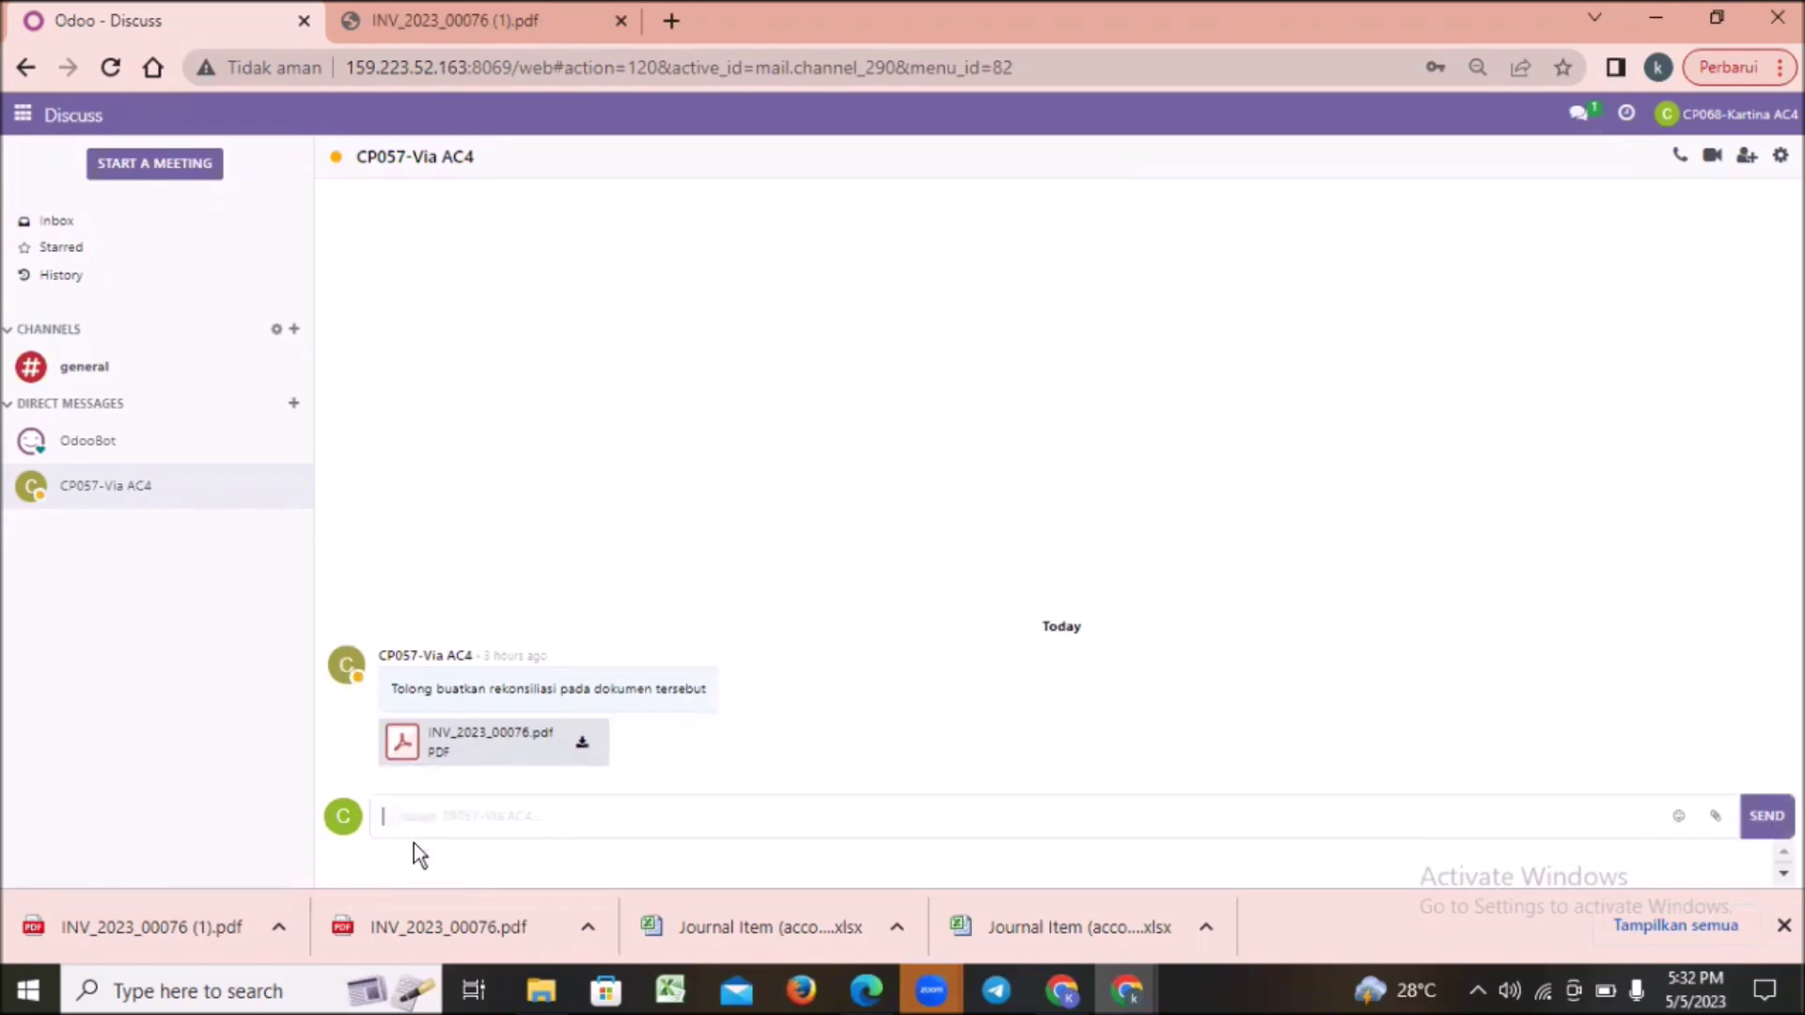
text(H)
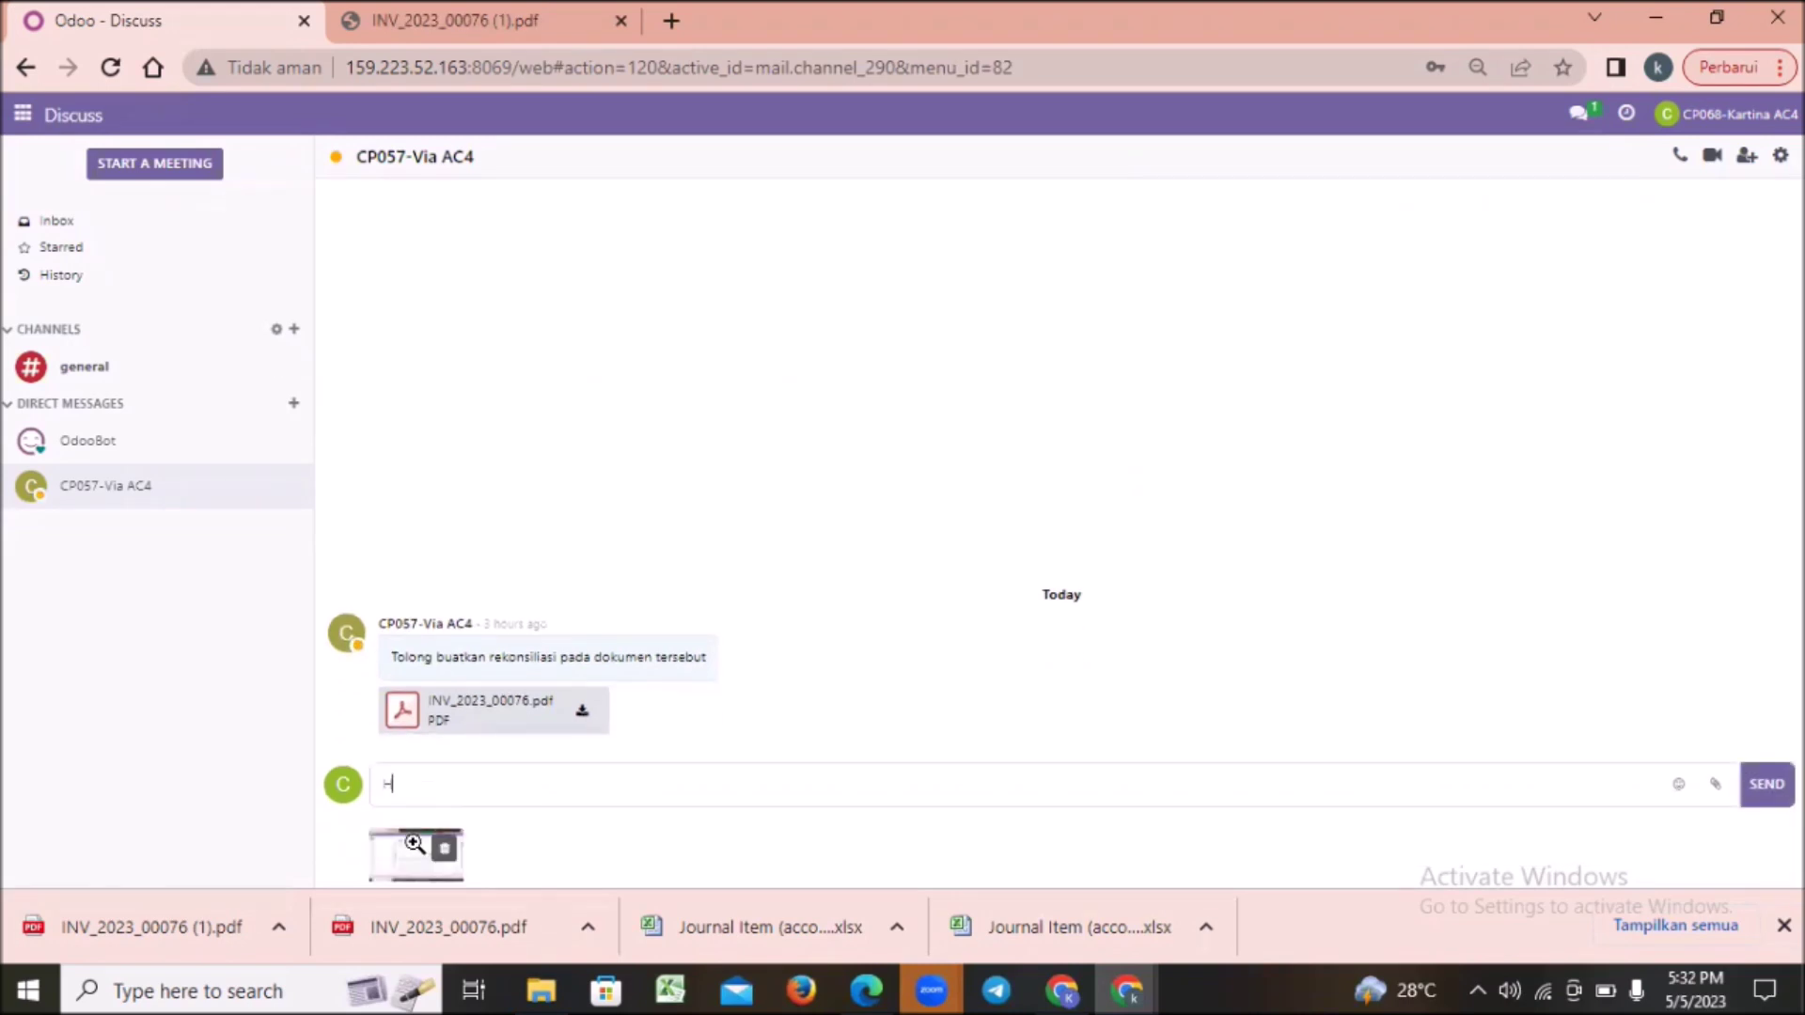
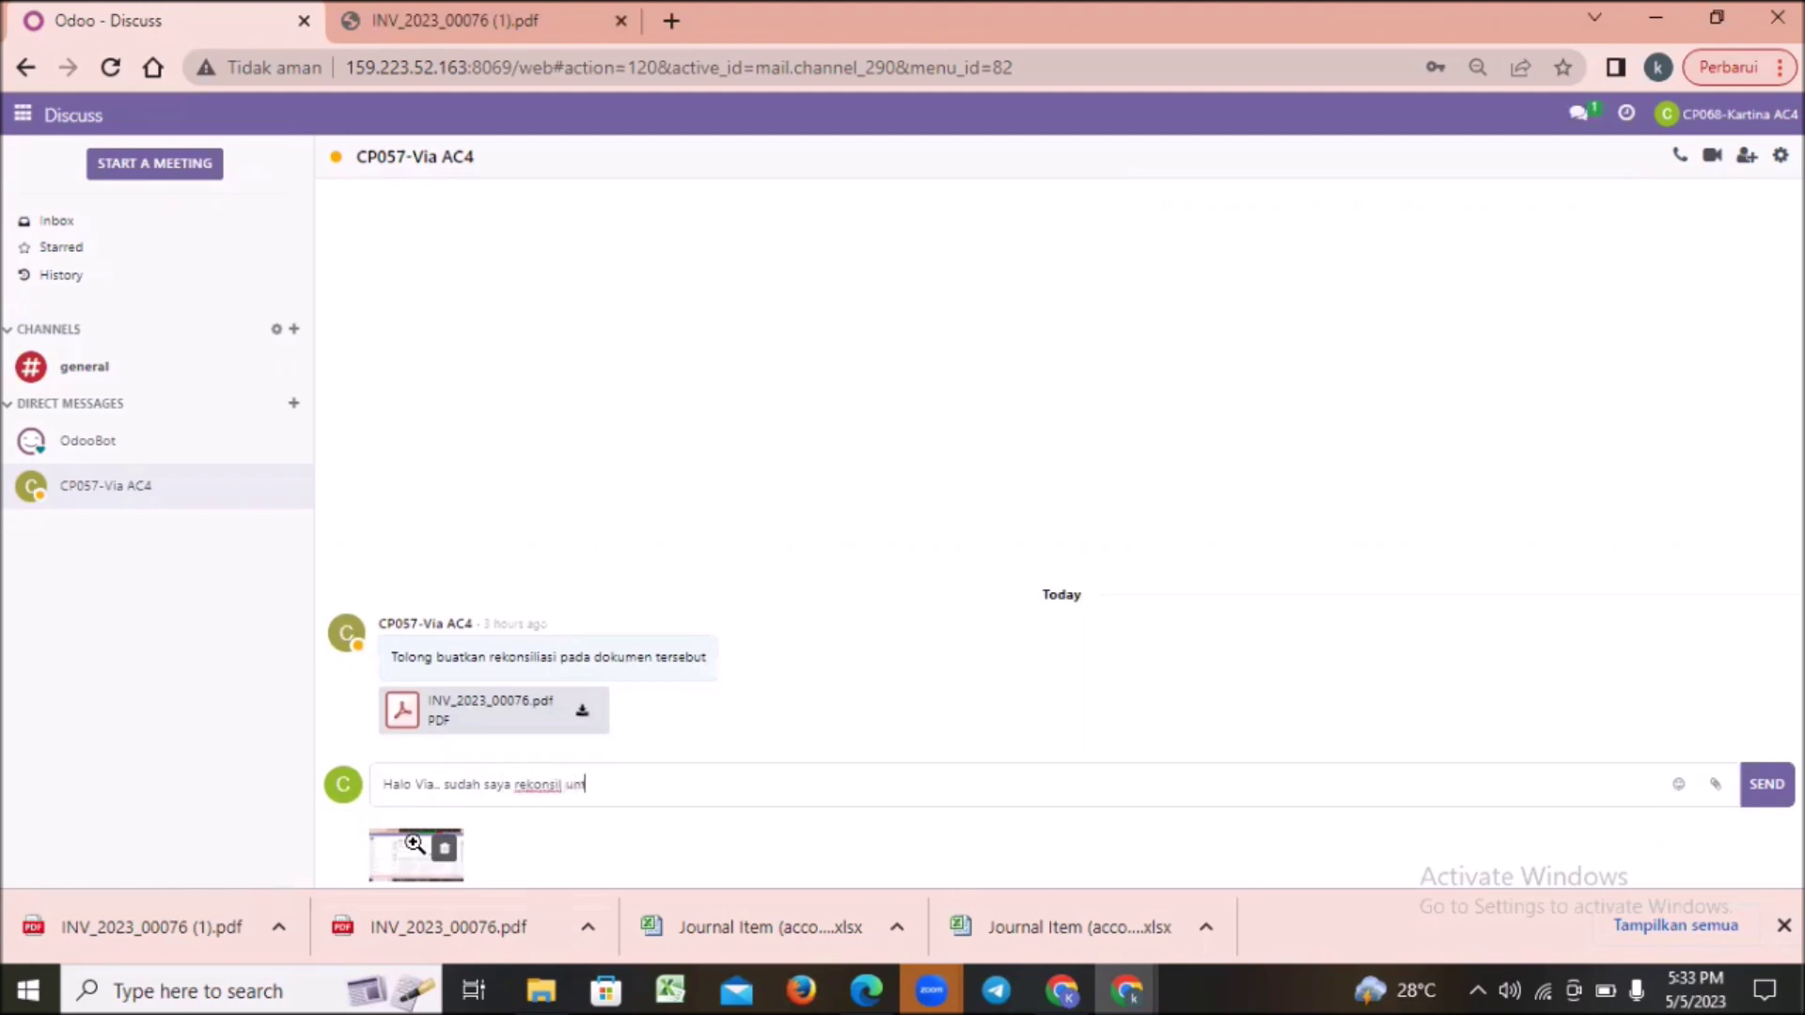
text(uk dokumen tersebut yaaa silahkan di)
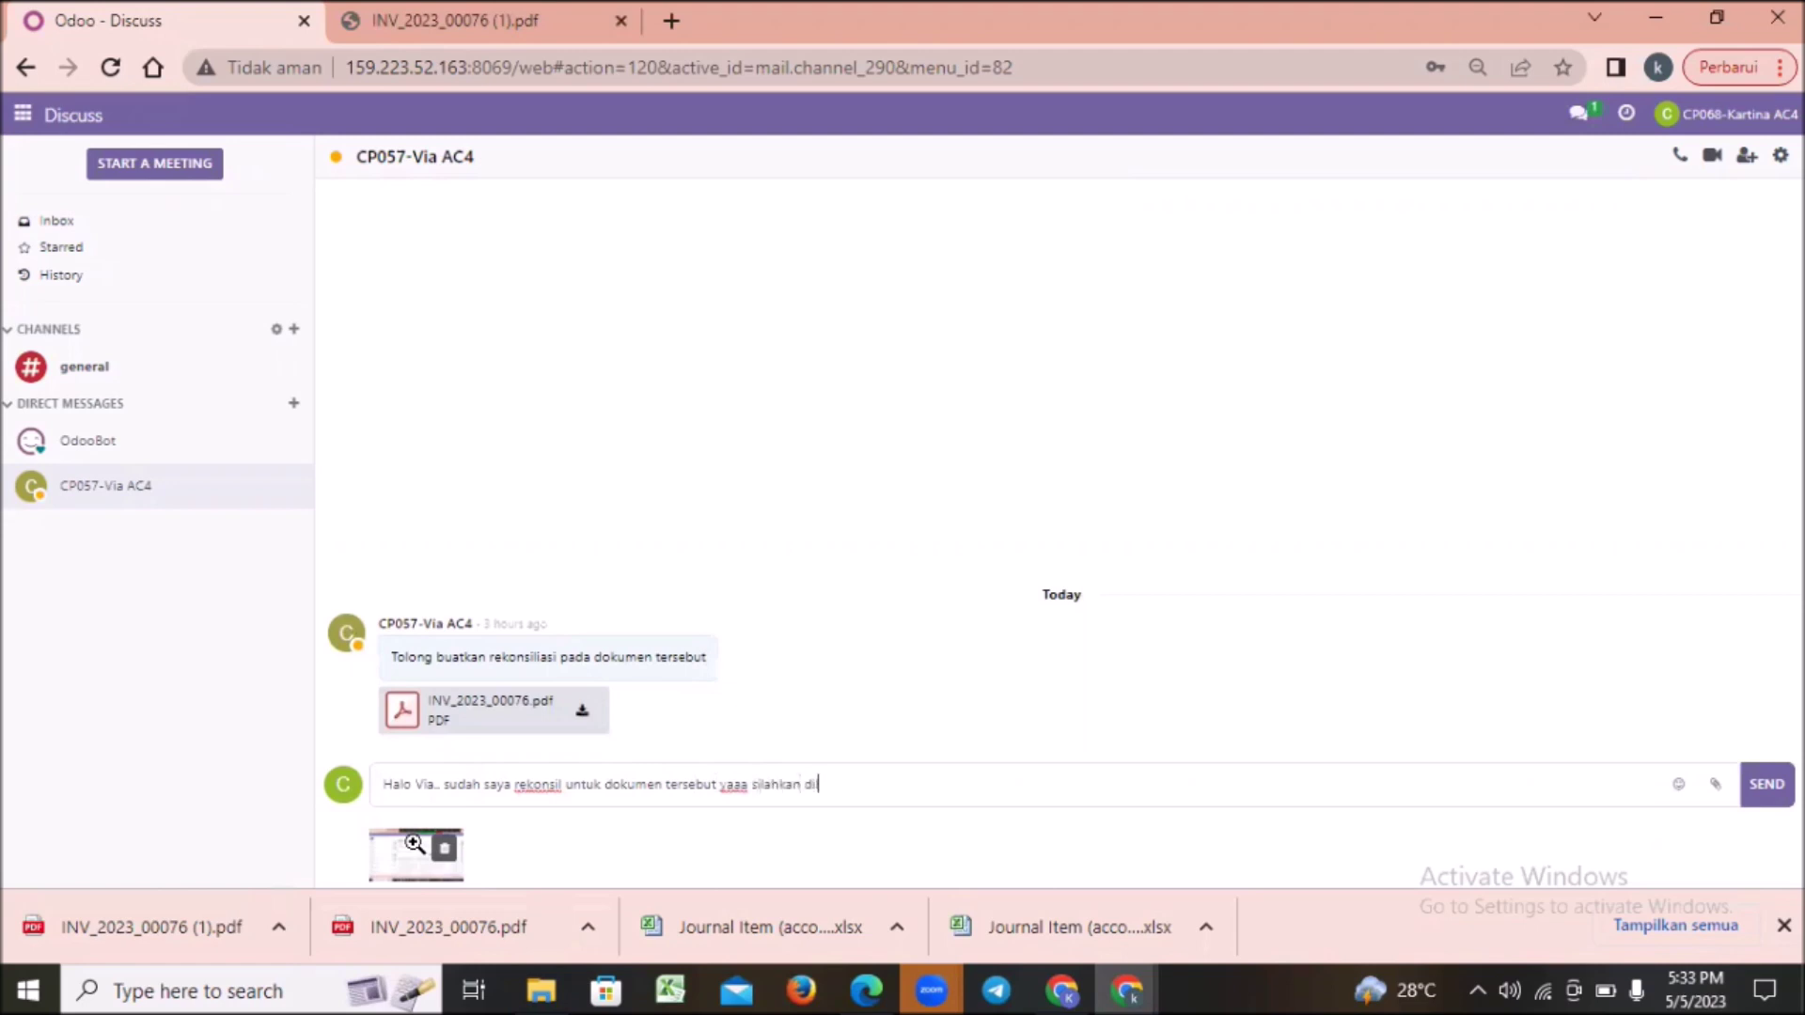
text(lanjut ke transaksi beriku)
key(BackSpace)
key(BackSpace)
text(ikutnya)
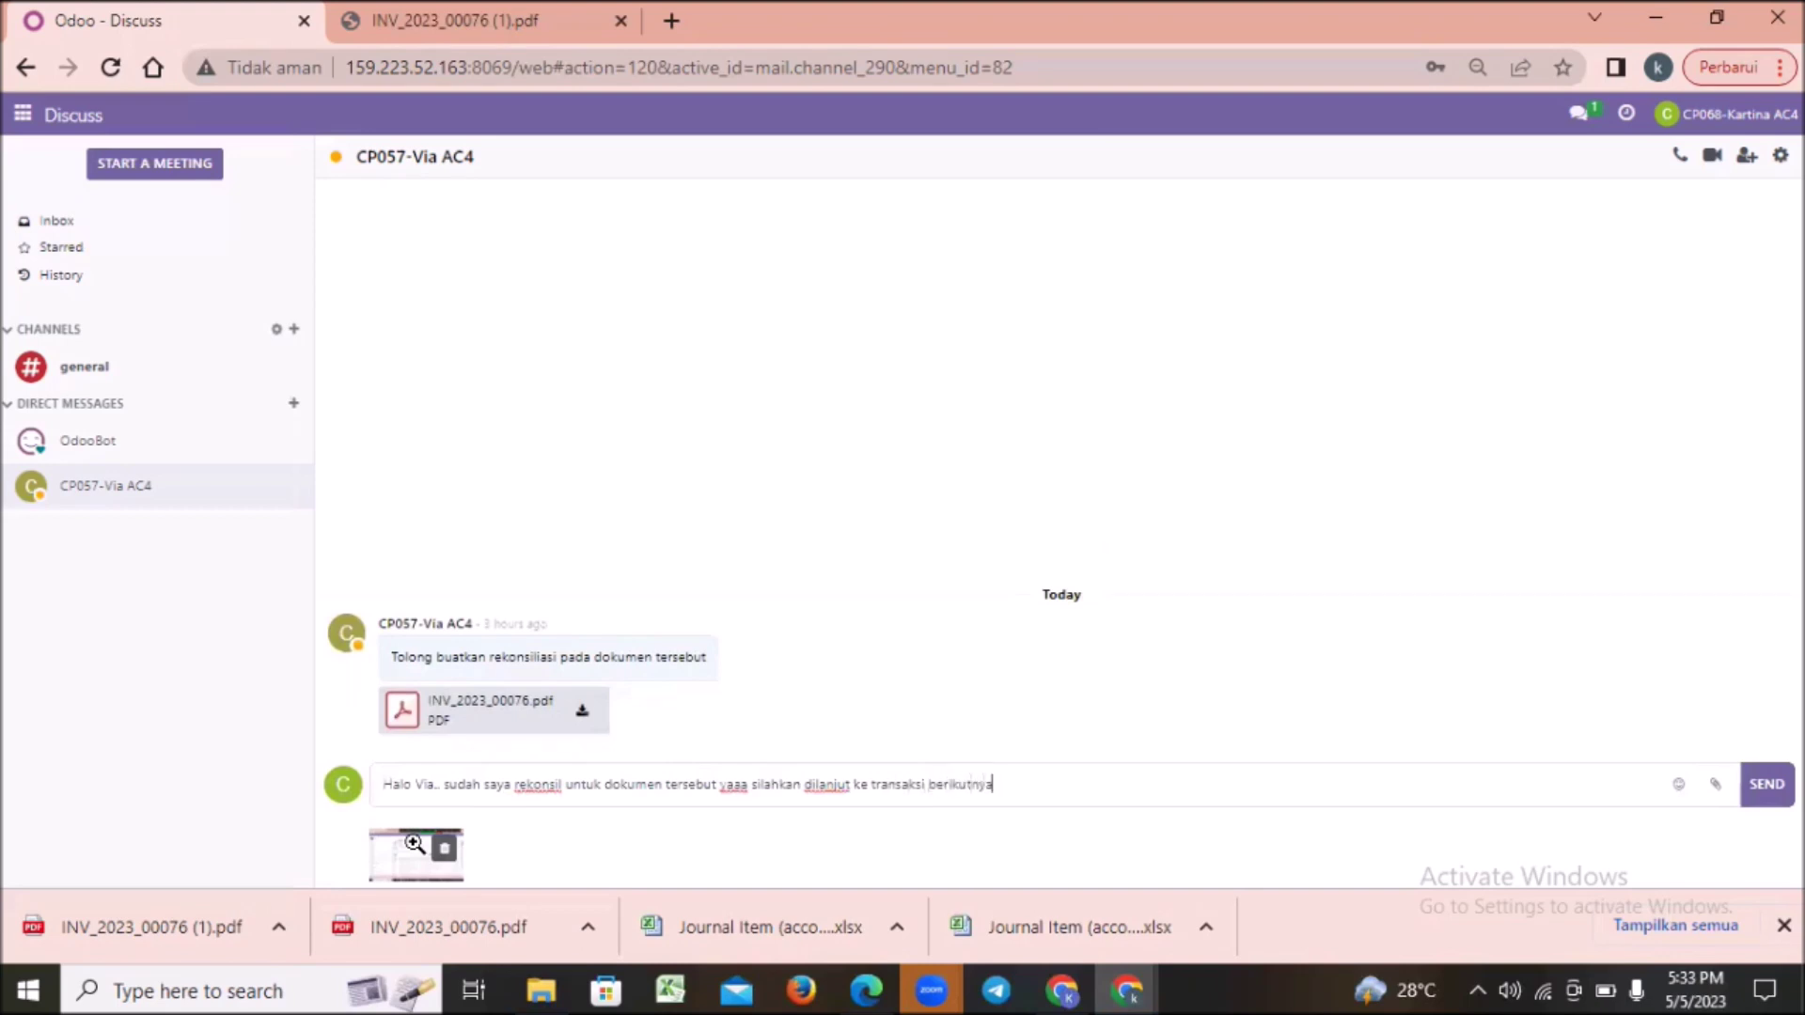
text(..)
key(Return)
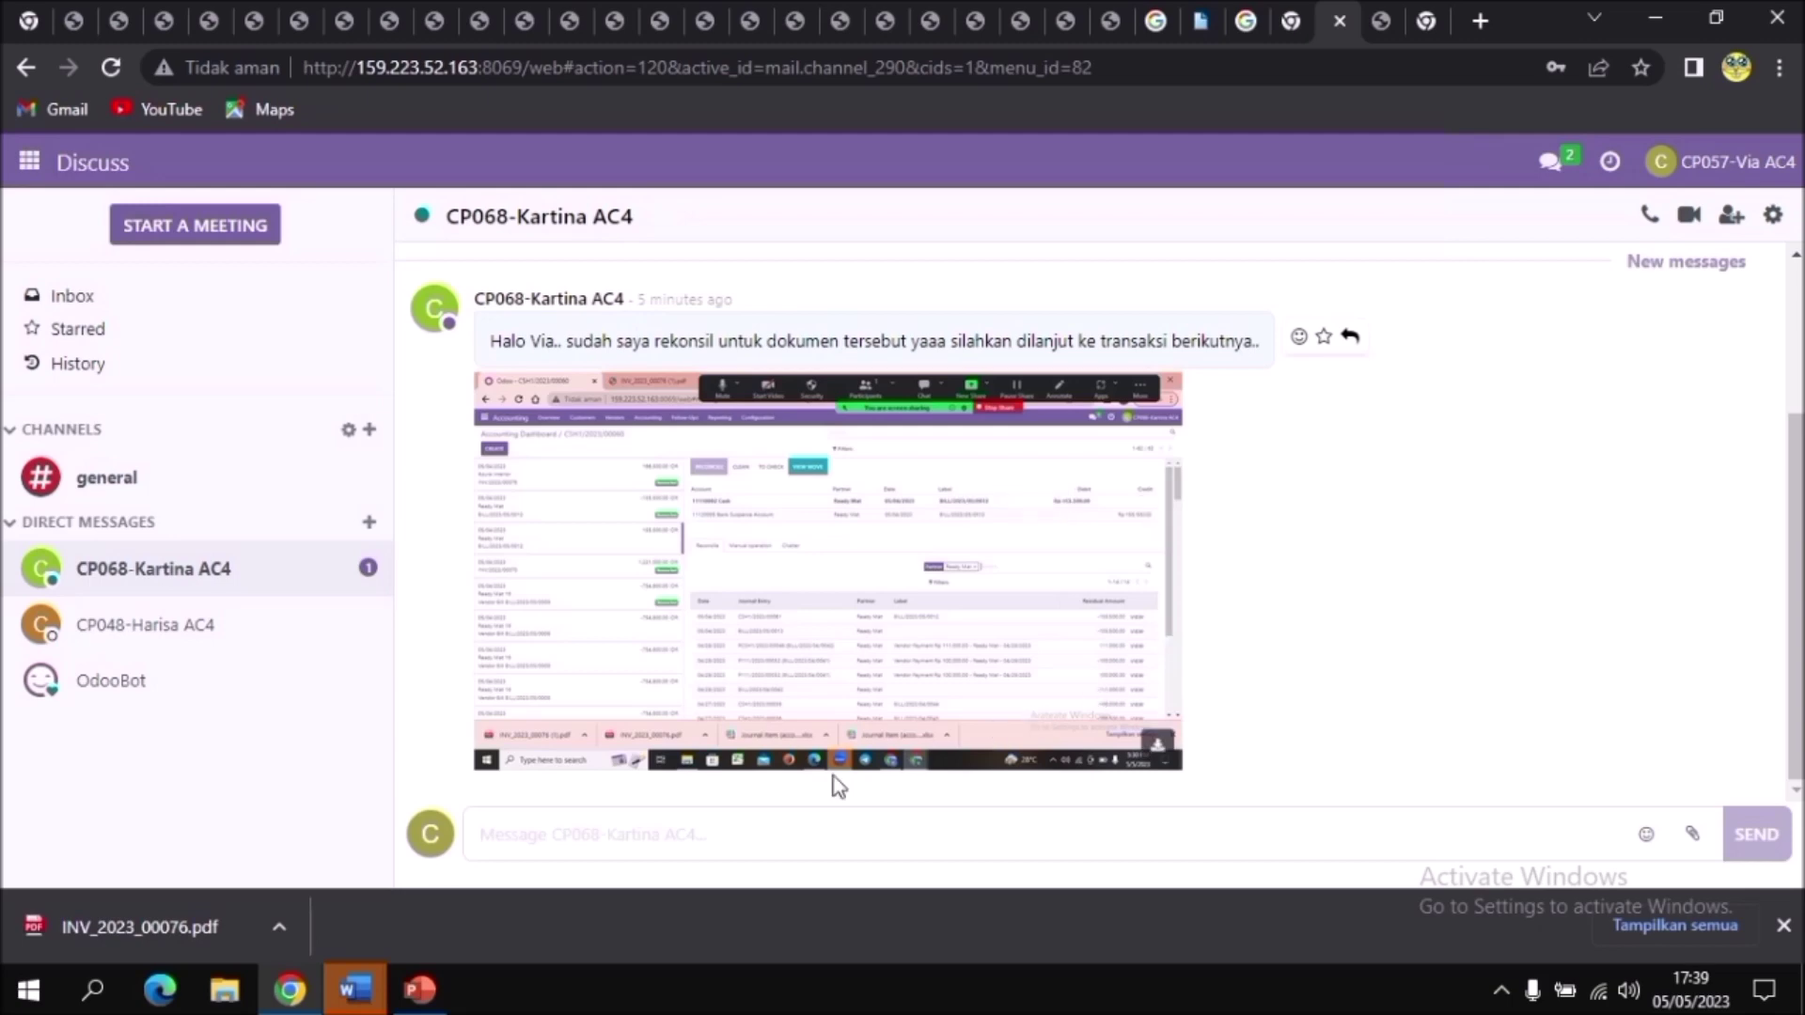
Step: Post a thank-you reply promising to check the next transactions again
click(569, 835)
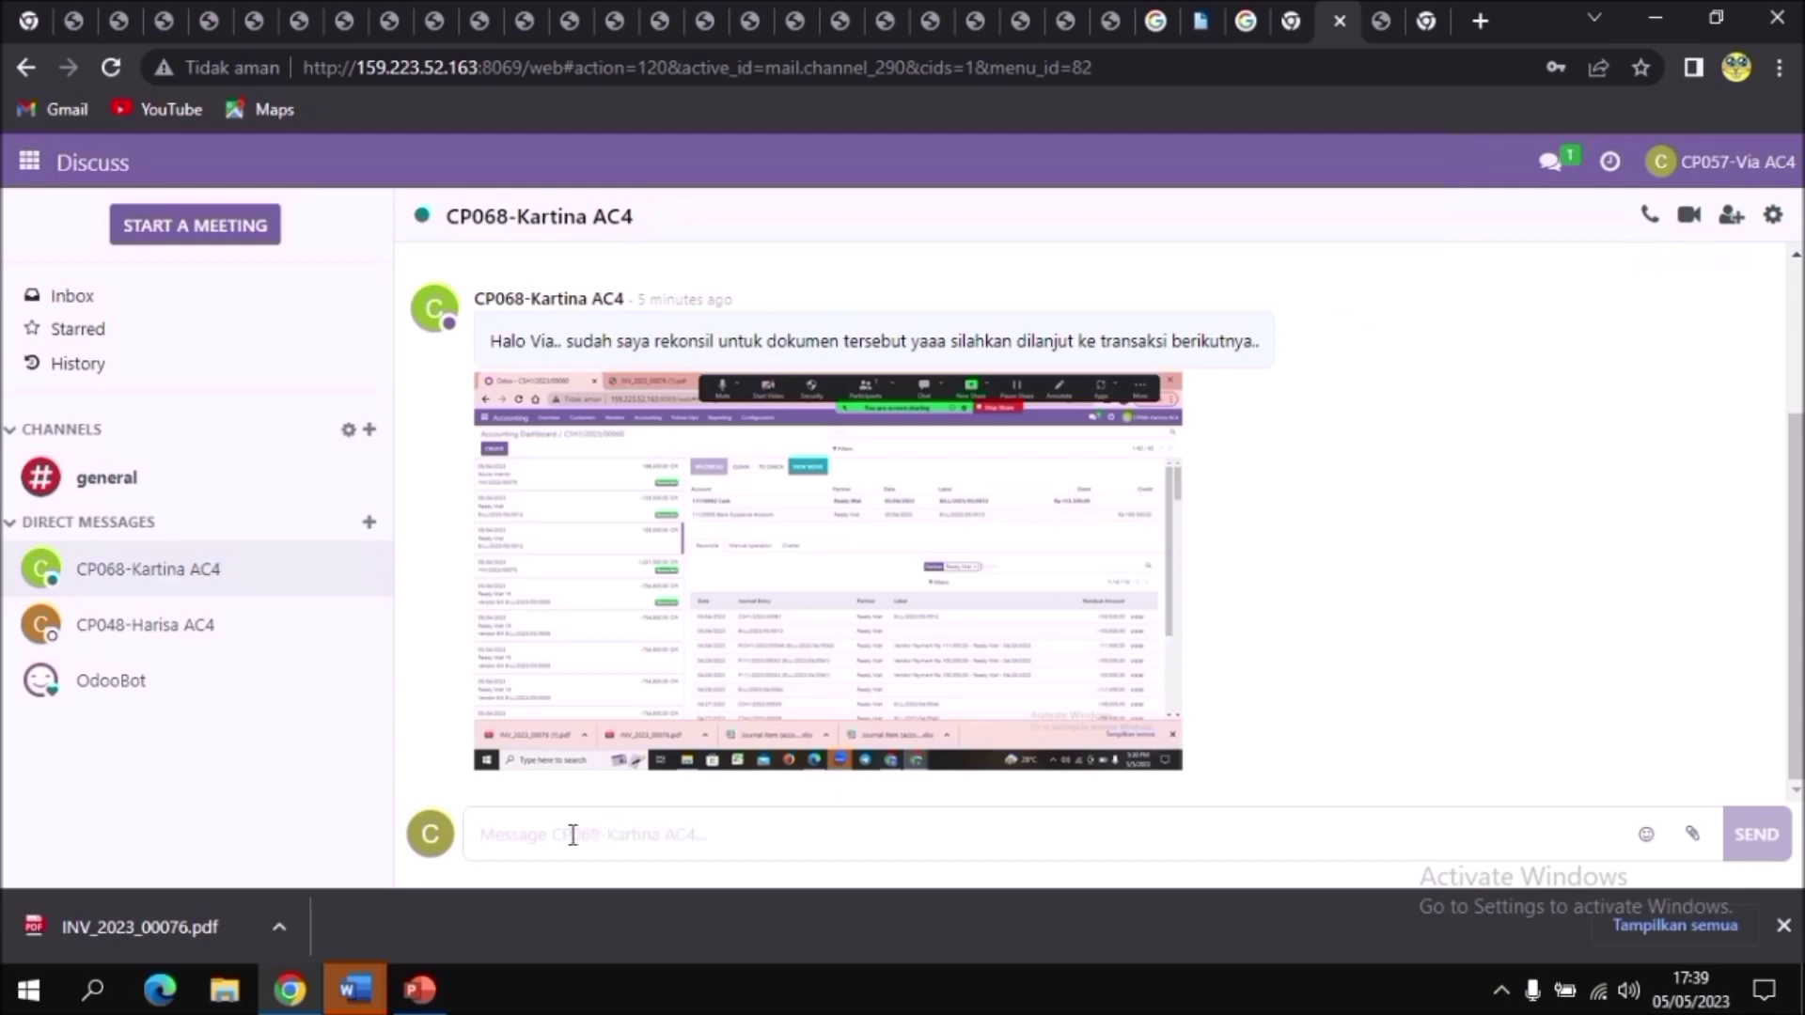
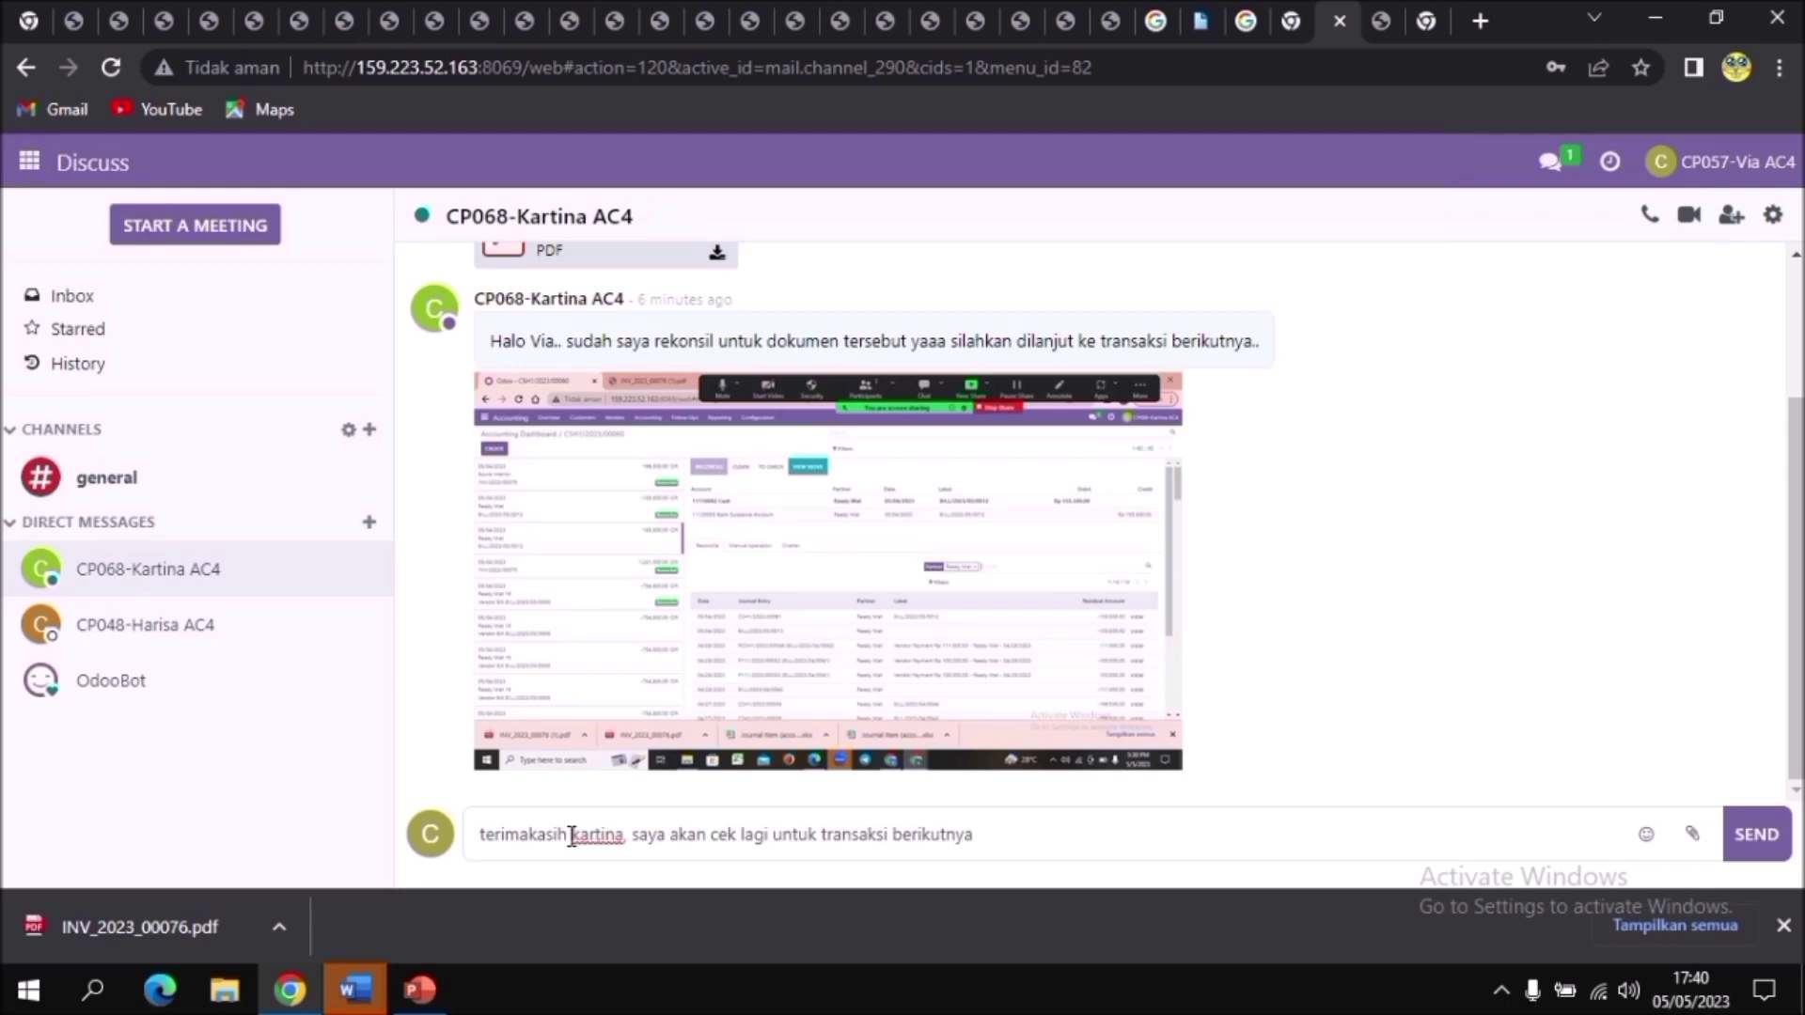
click(1760, 839)
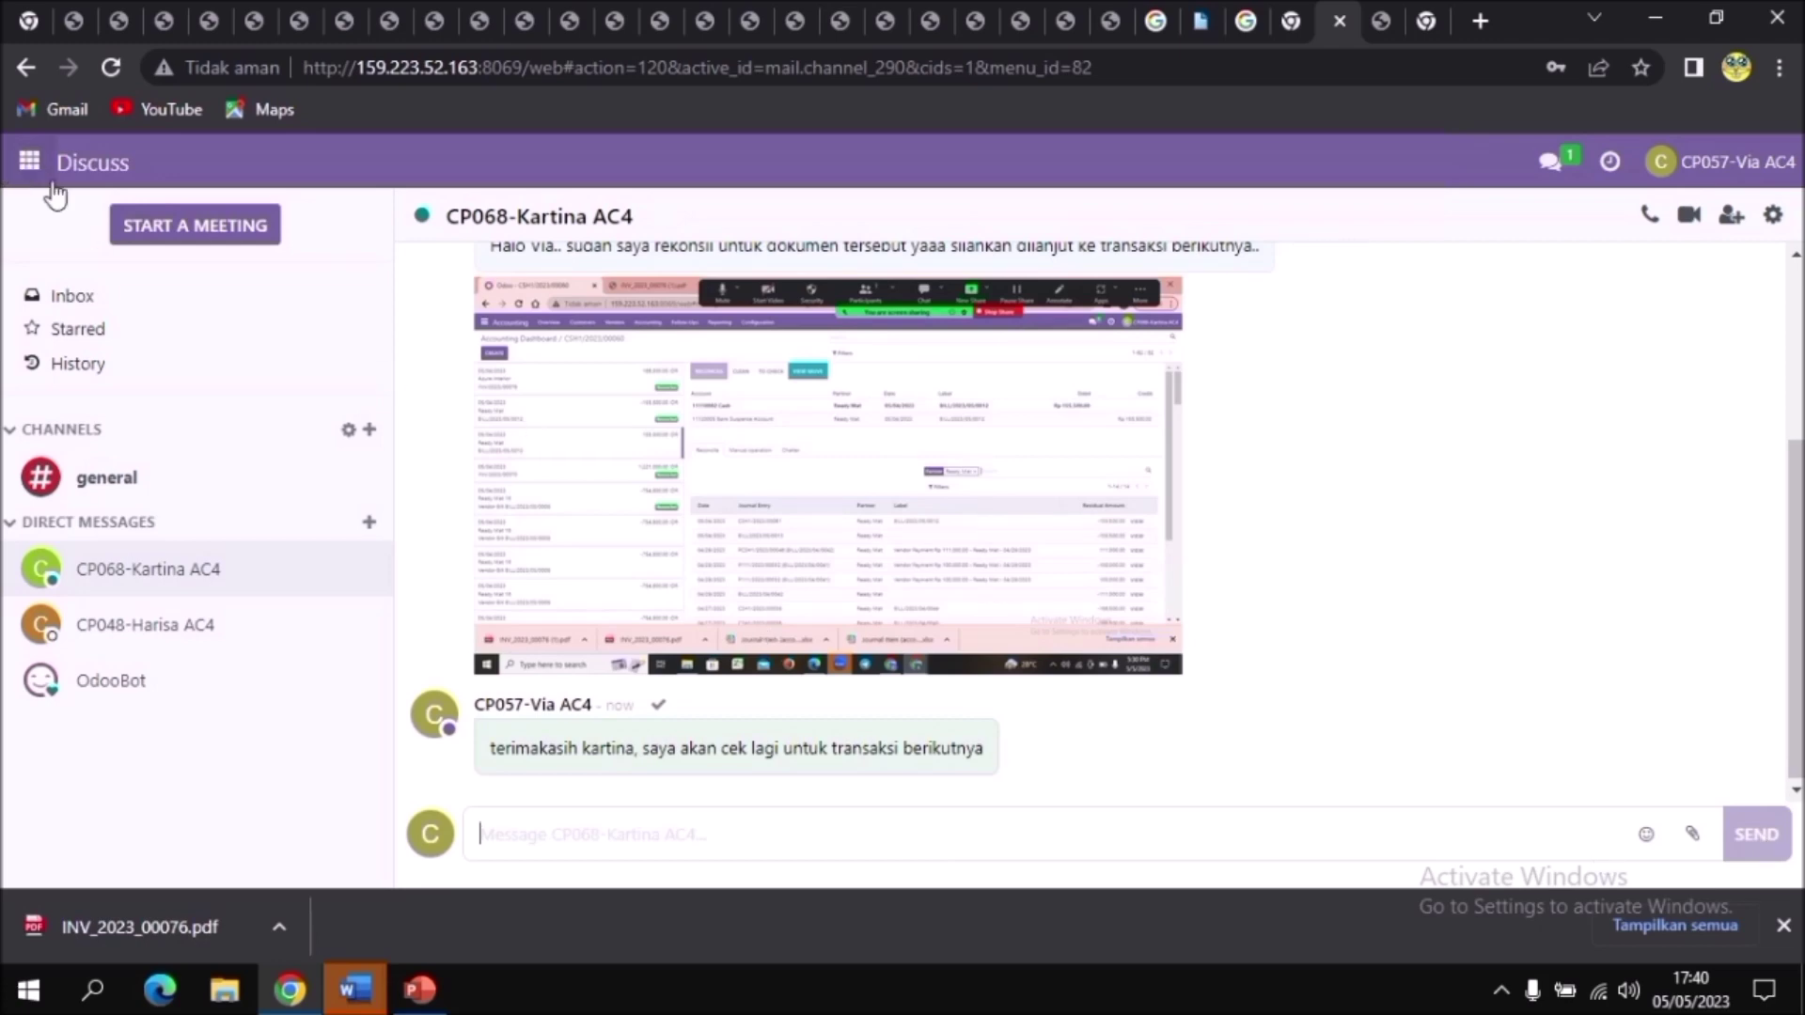
click(29, 168)
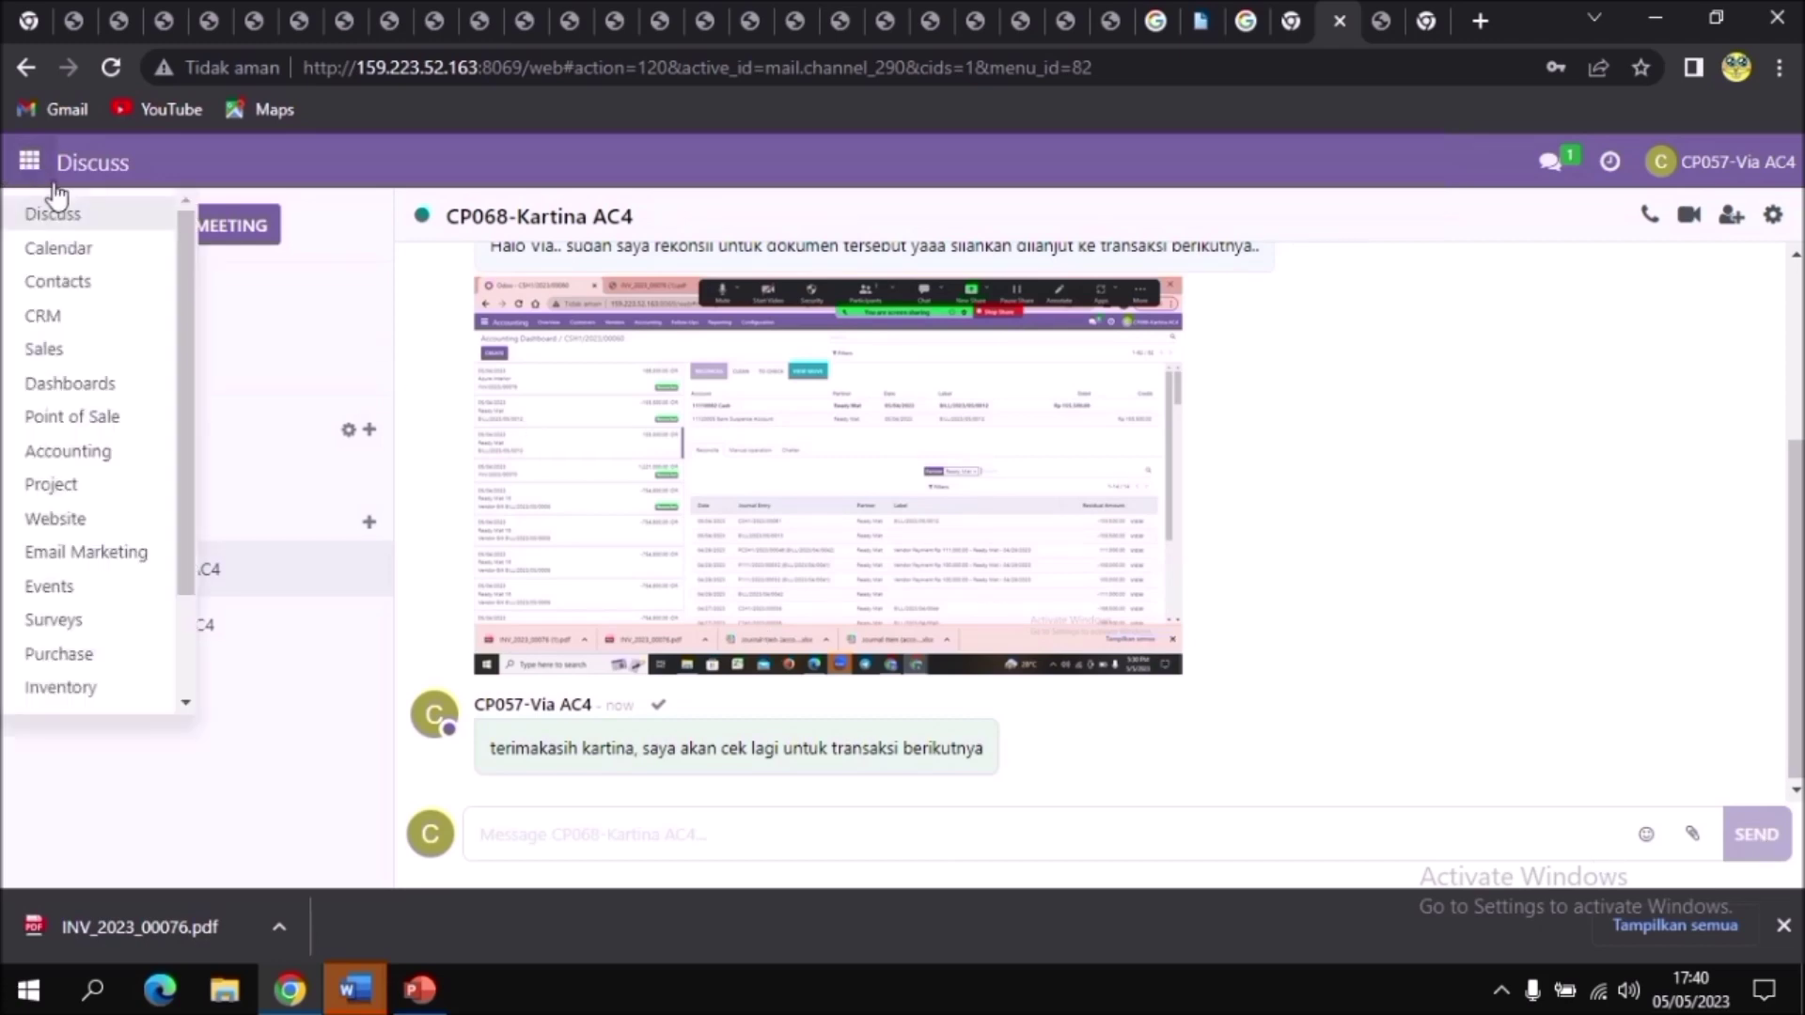
Step: Go to Accounting's customer invoices, dismiss the chat popup, and open INV/2023/00076
click(109, 447)
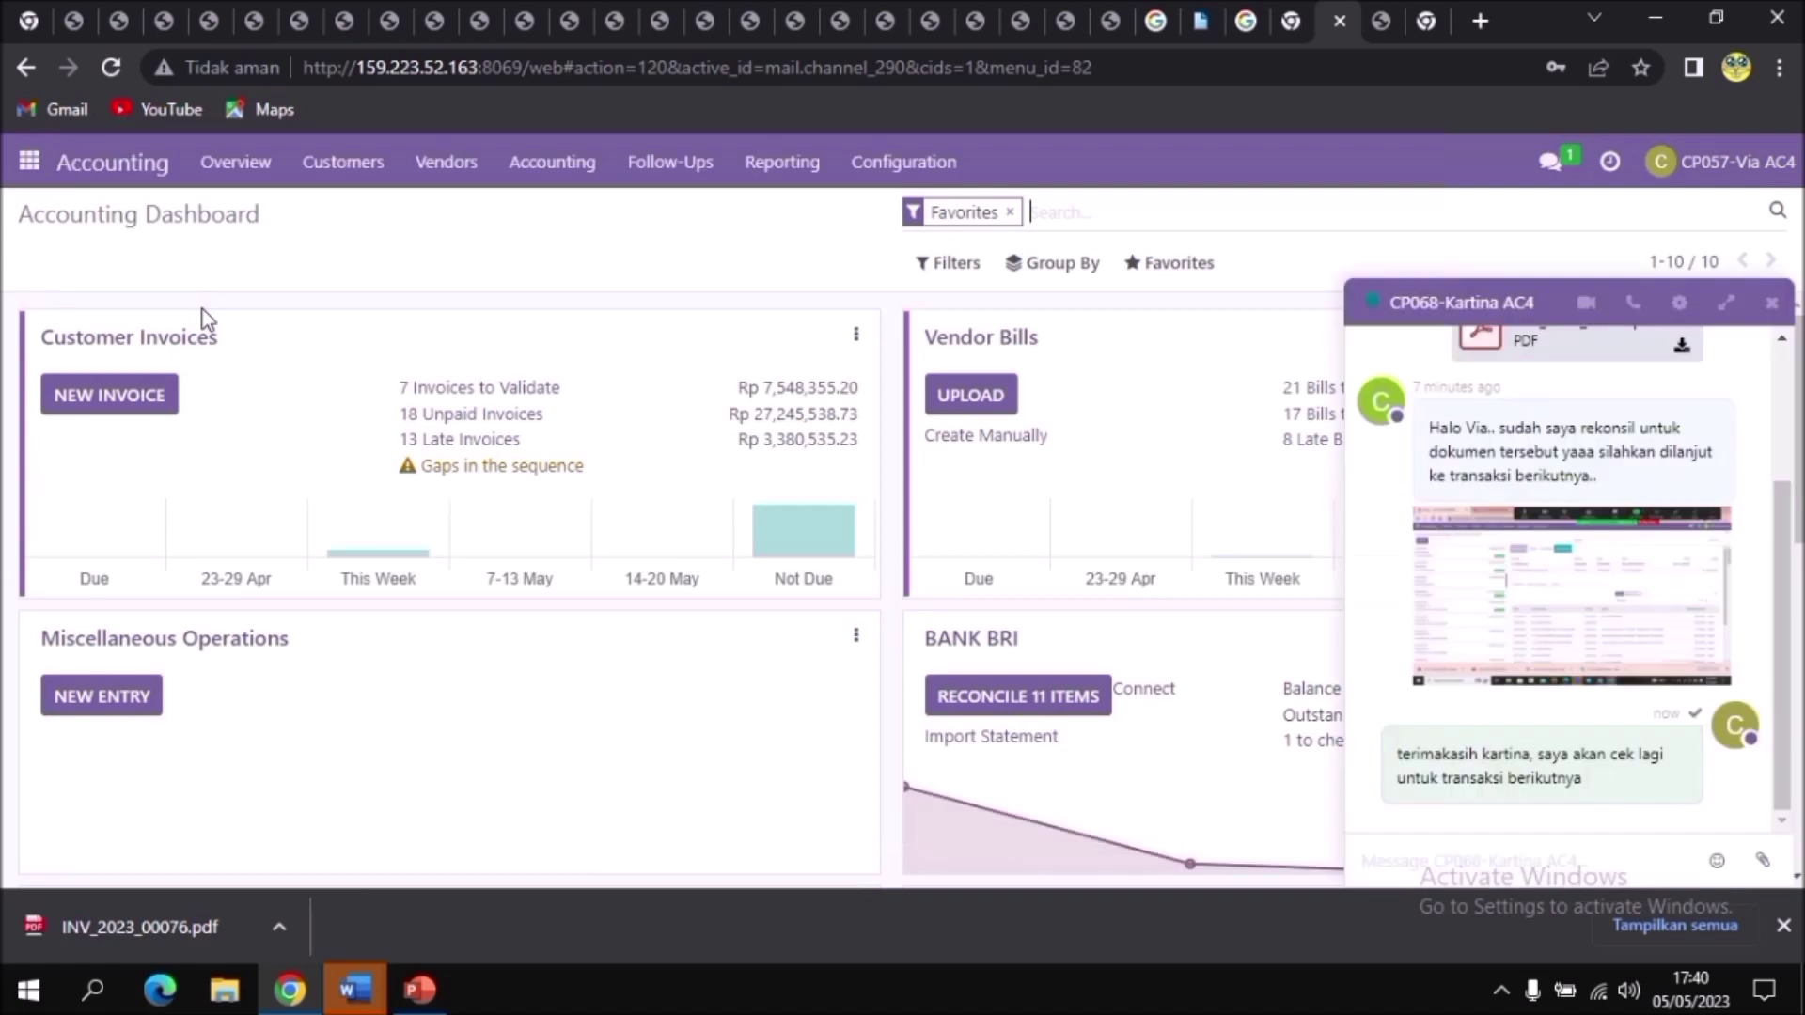
click(346, 169)
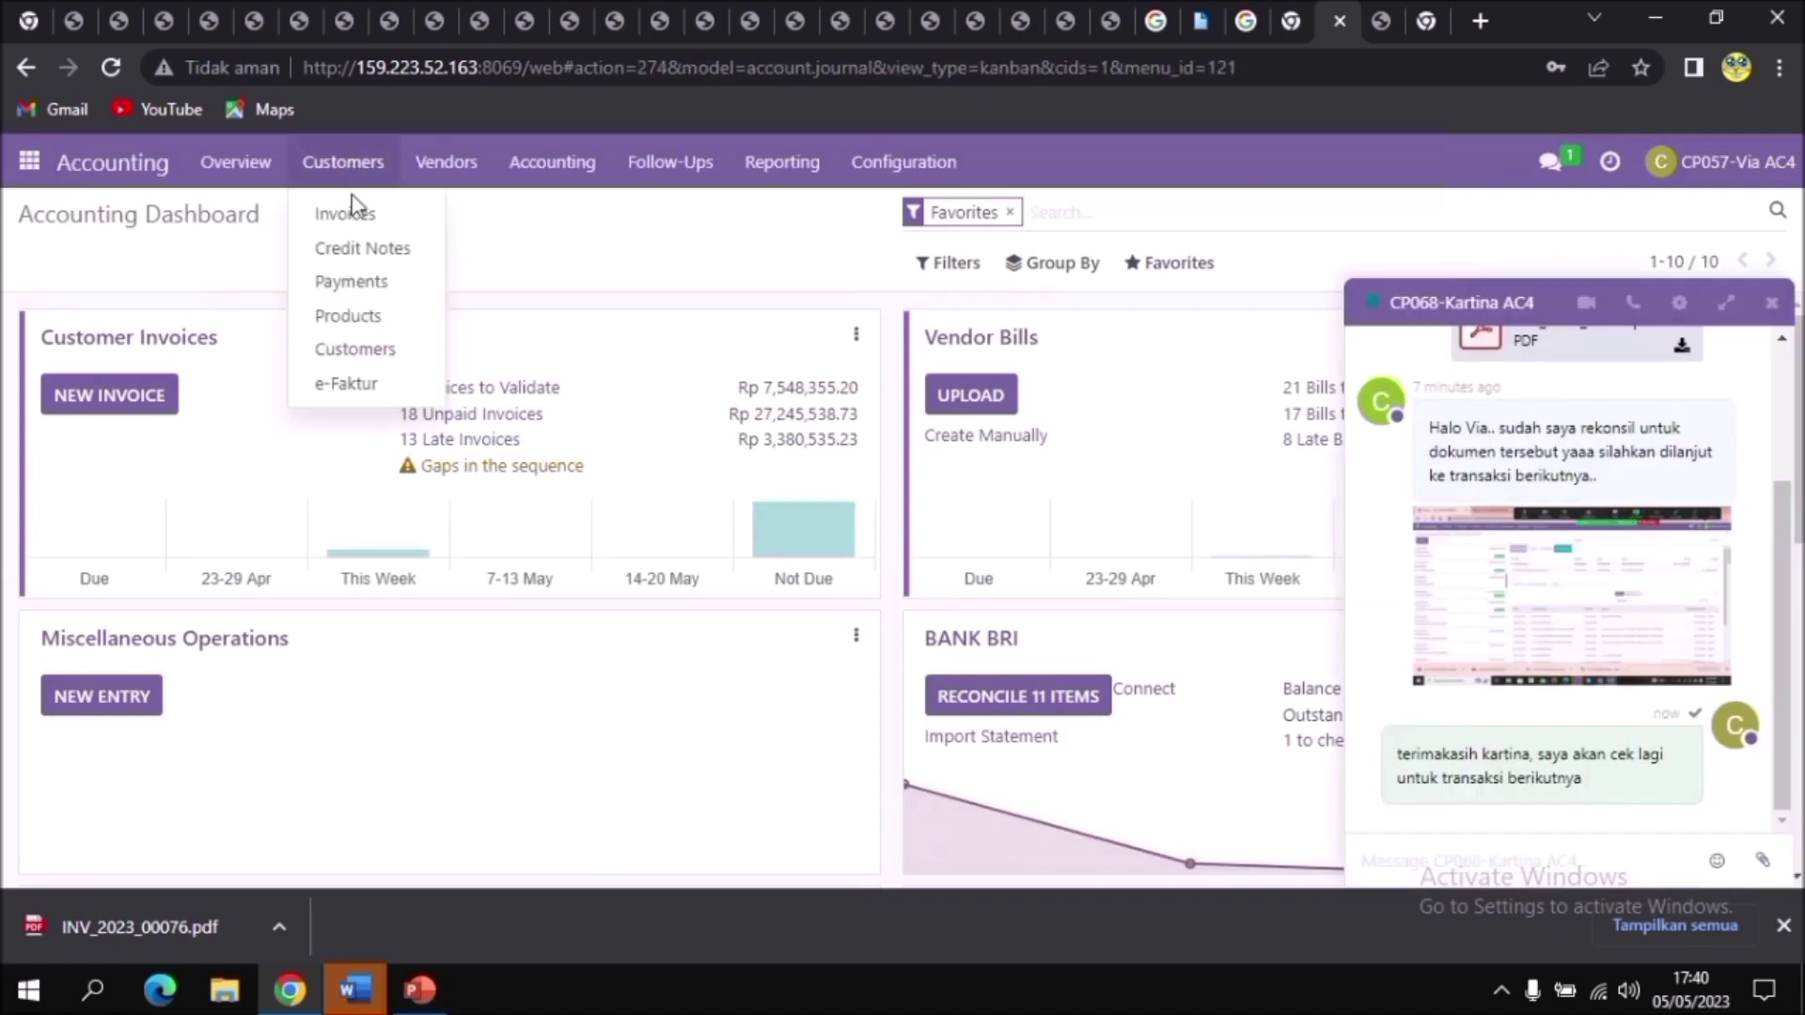
click(349, 214)
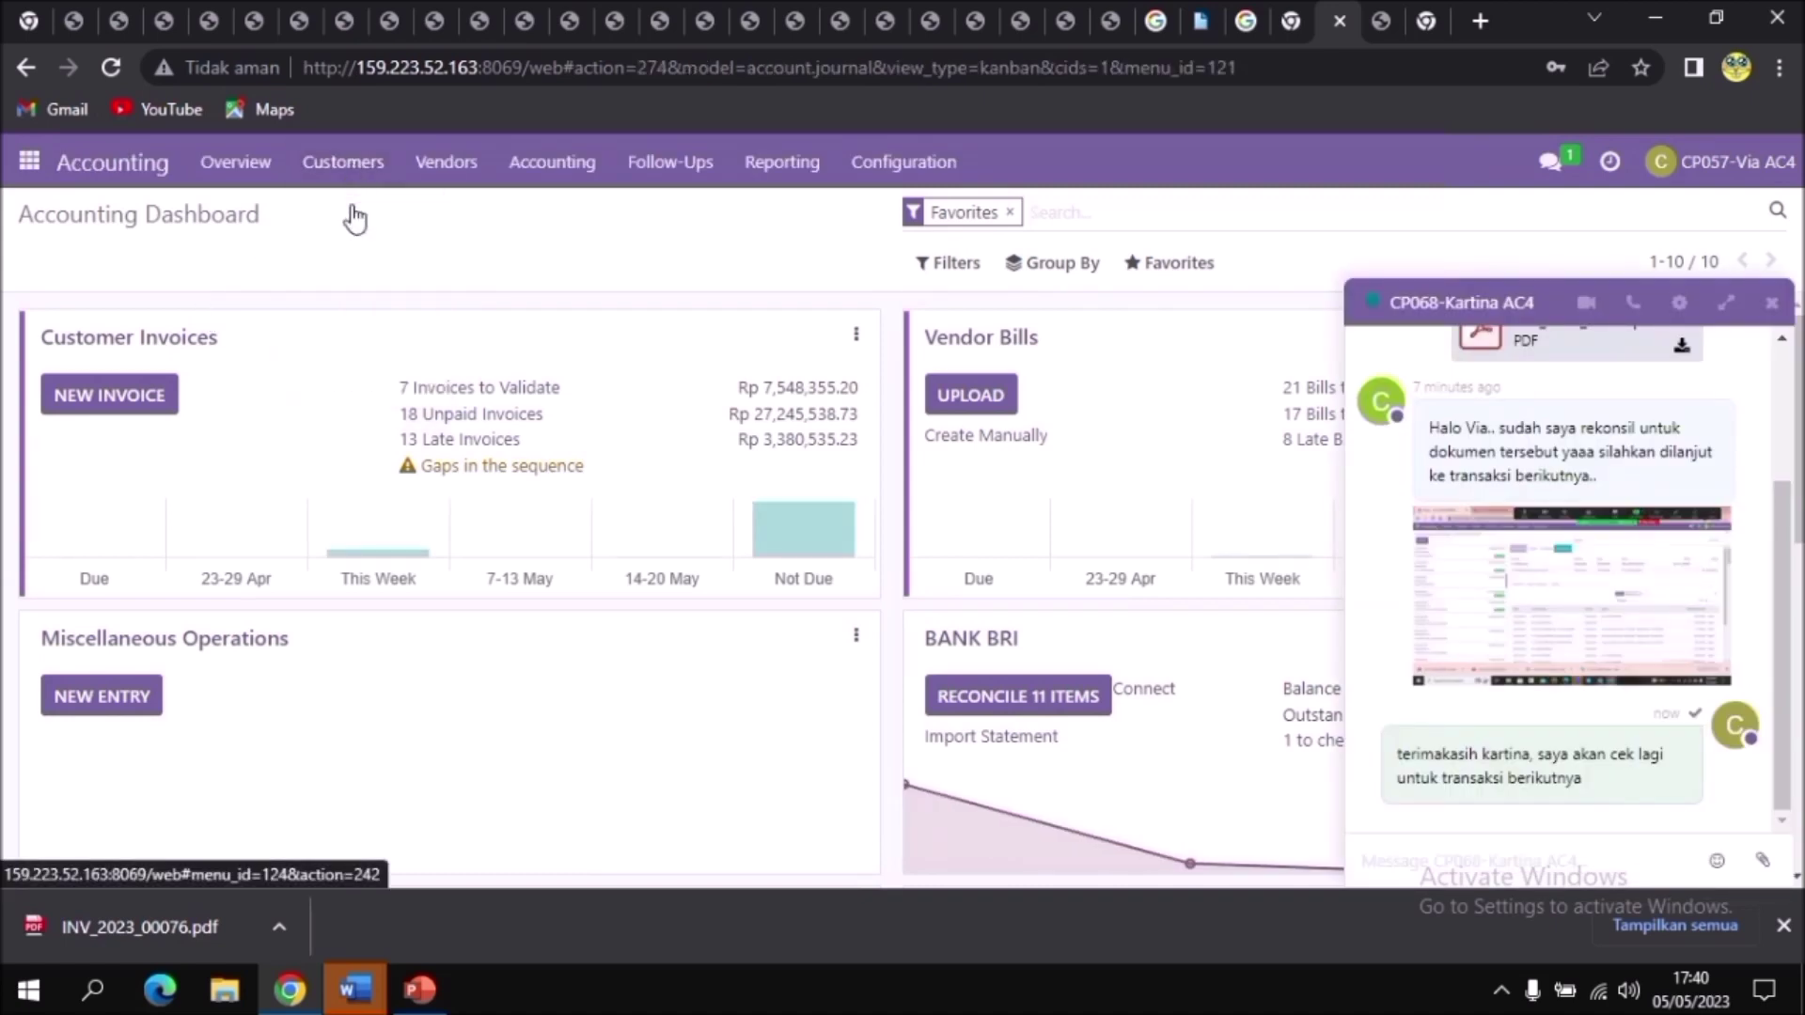
click(1772, 306)
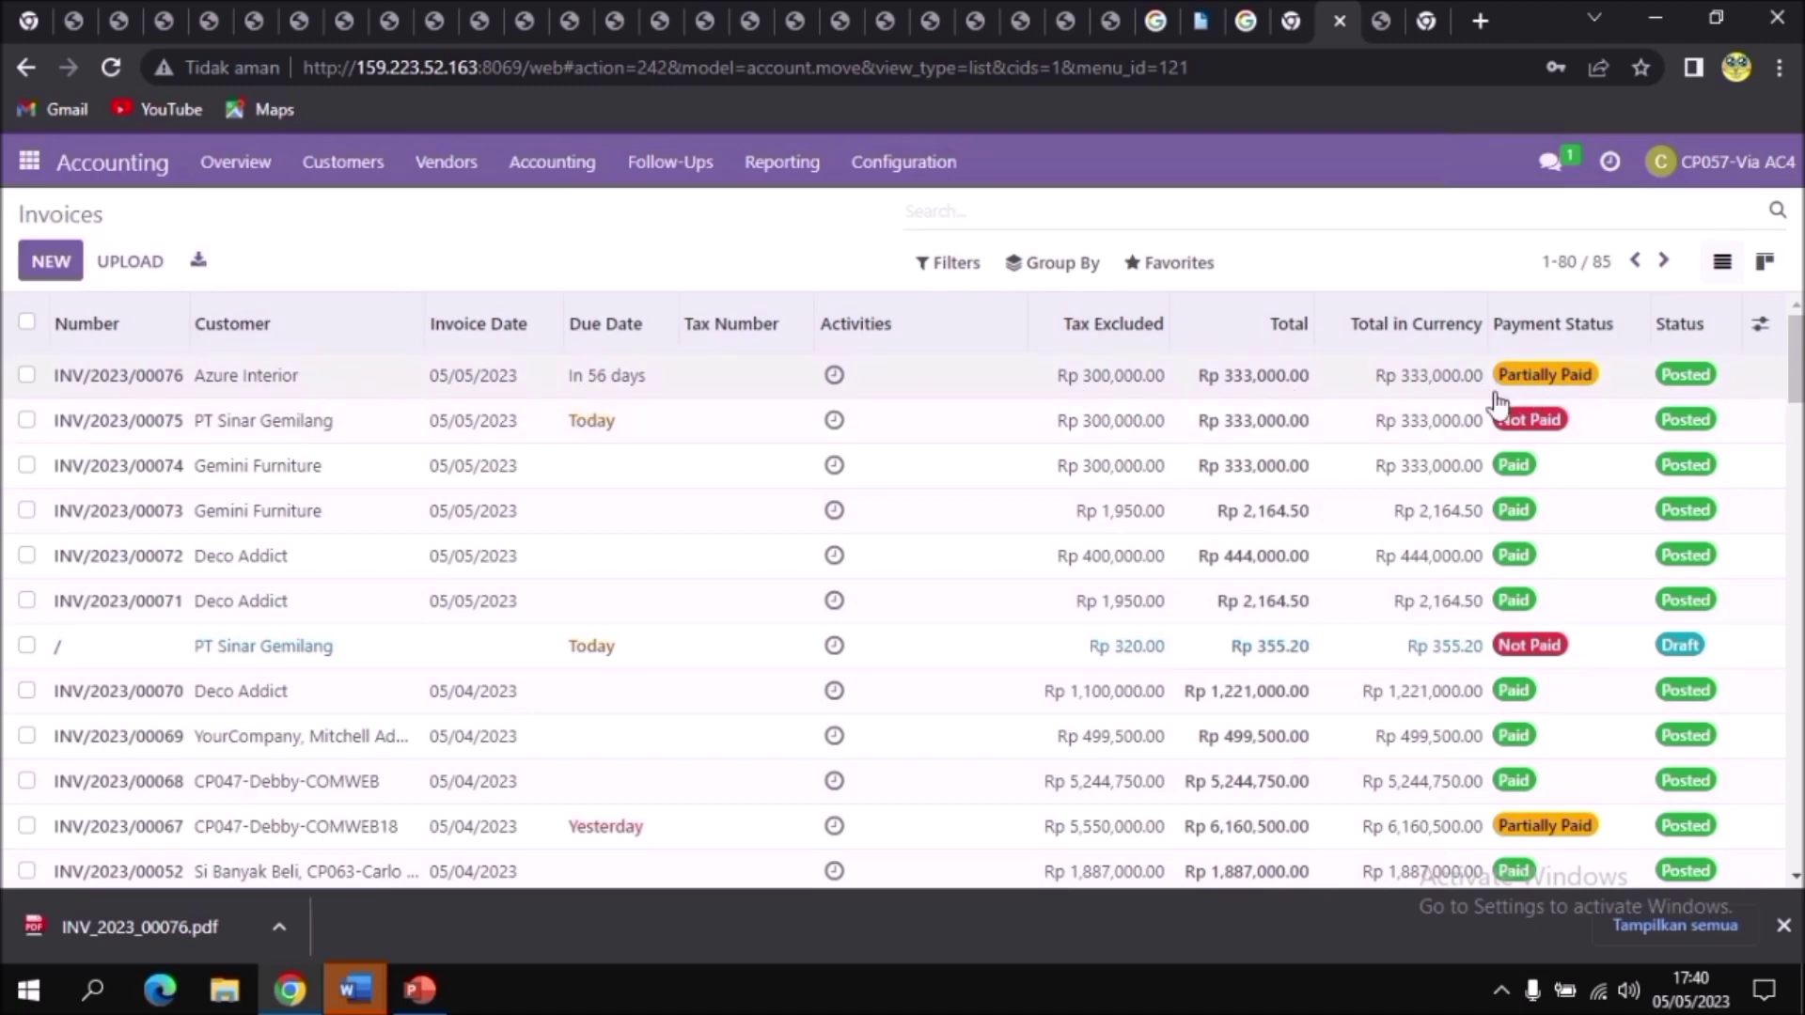
click(211, 385)
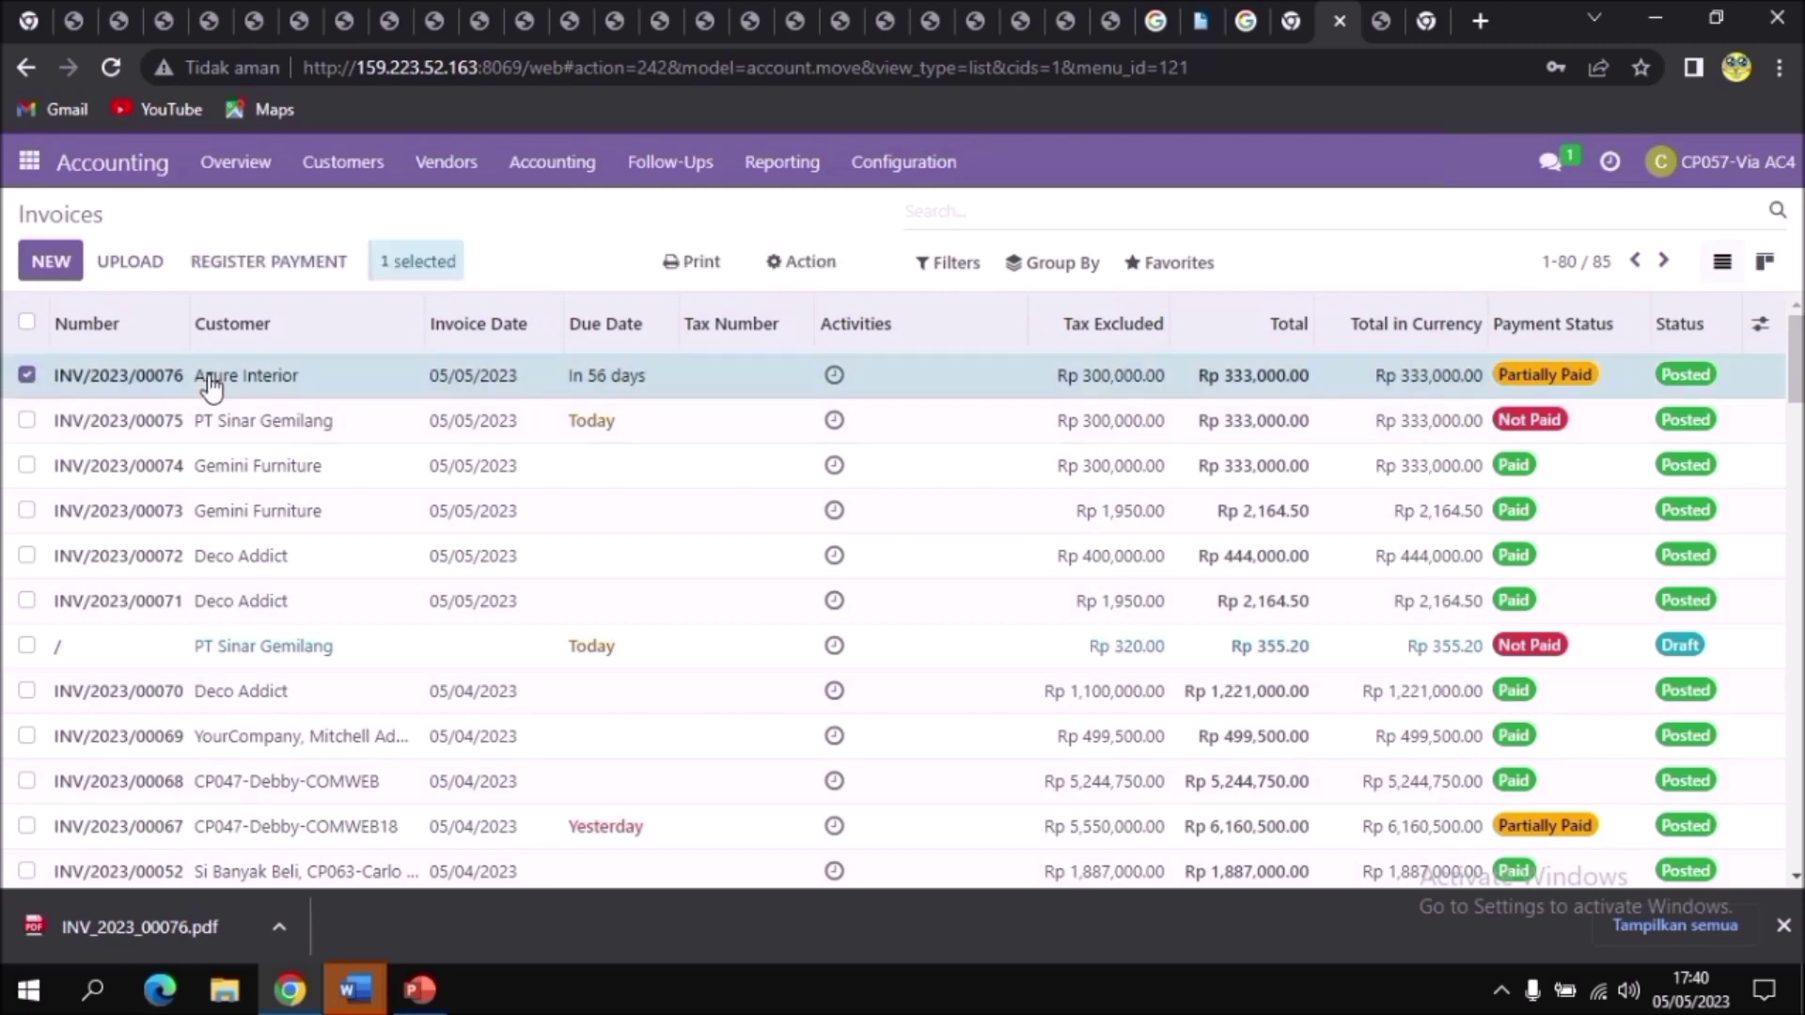
double_click(211, 382)
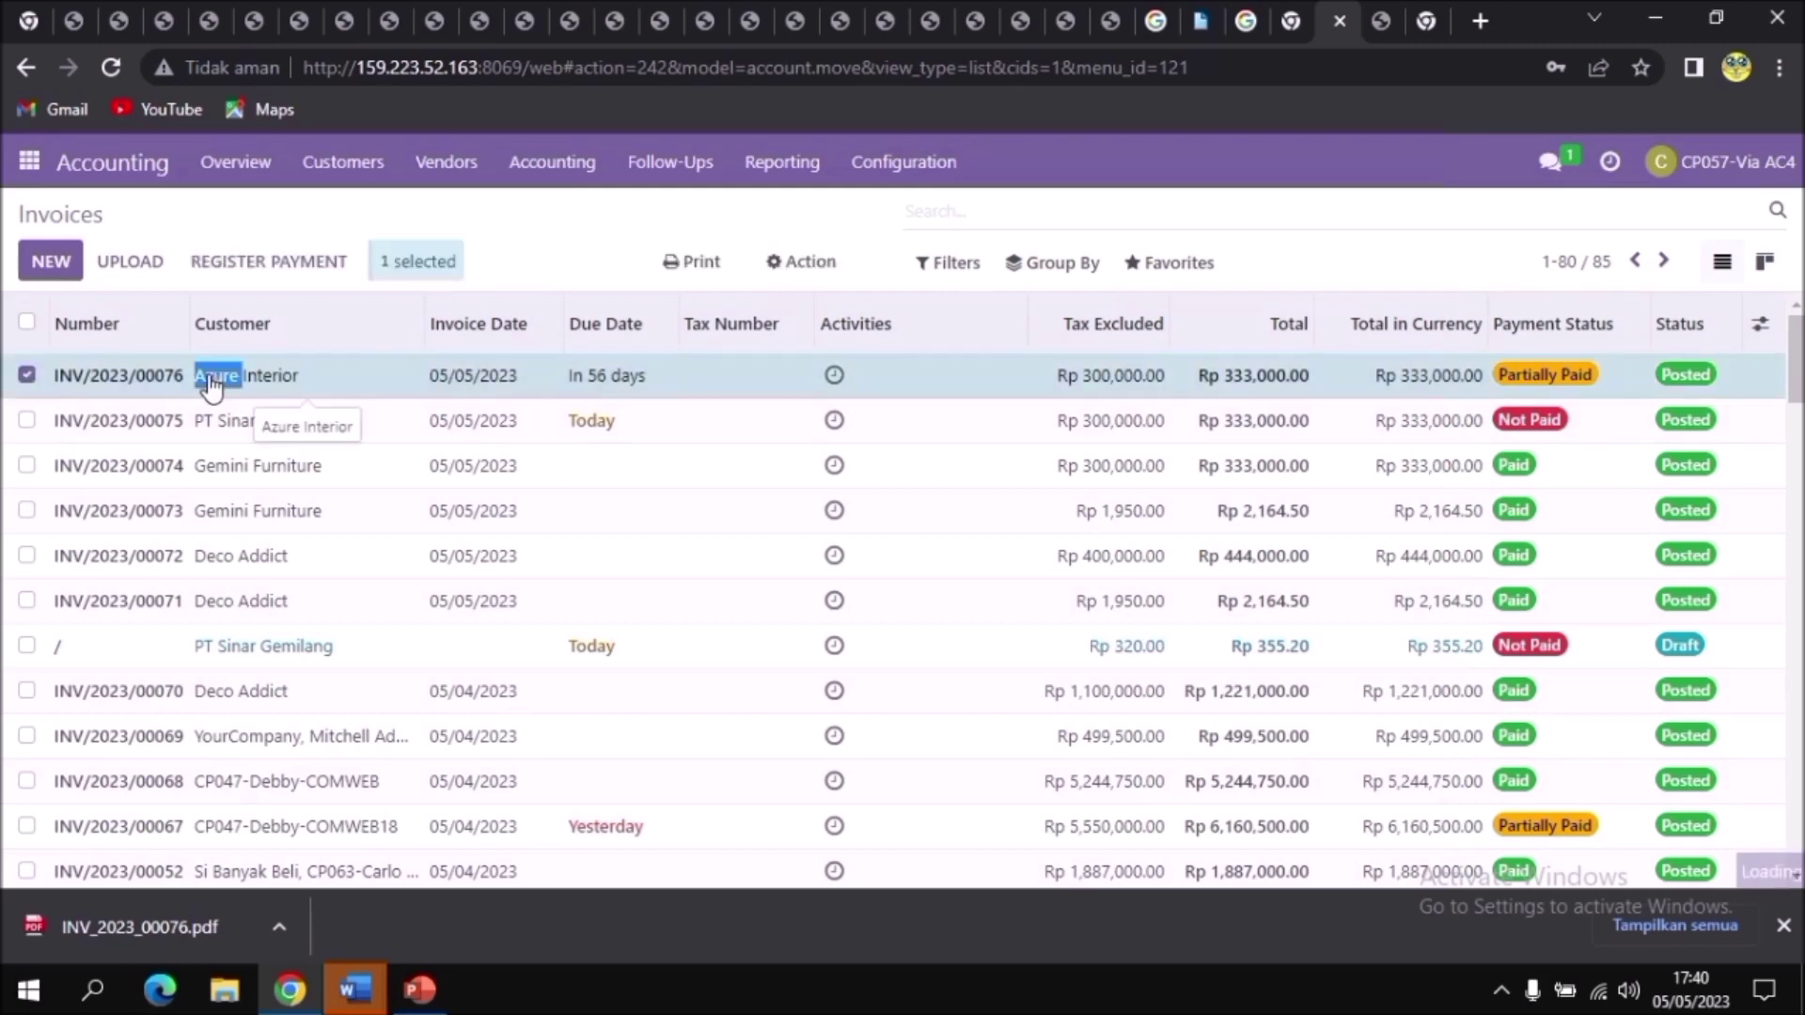
click(125, 376)
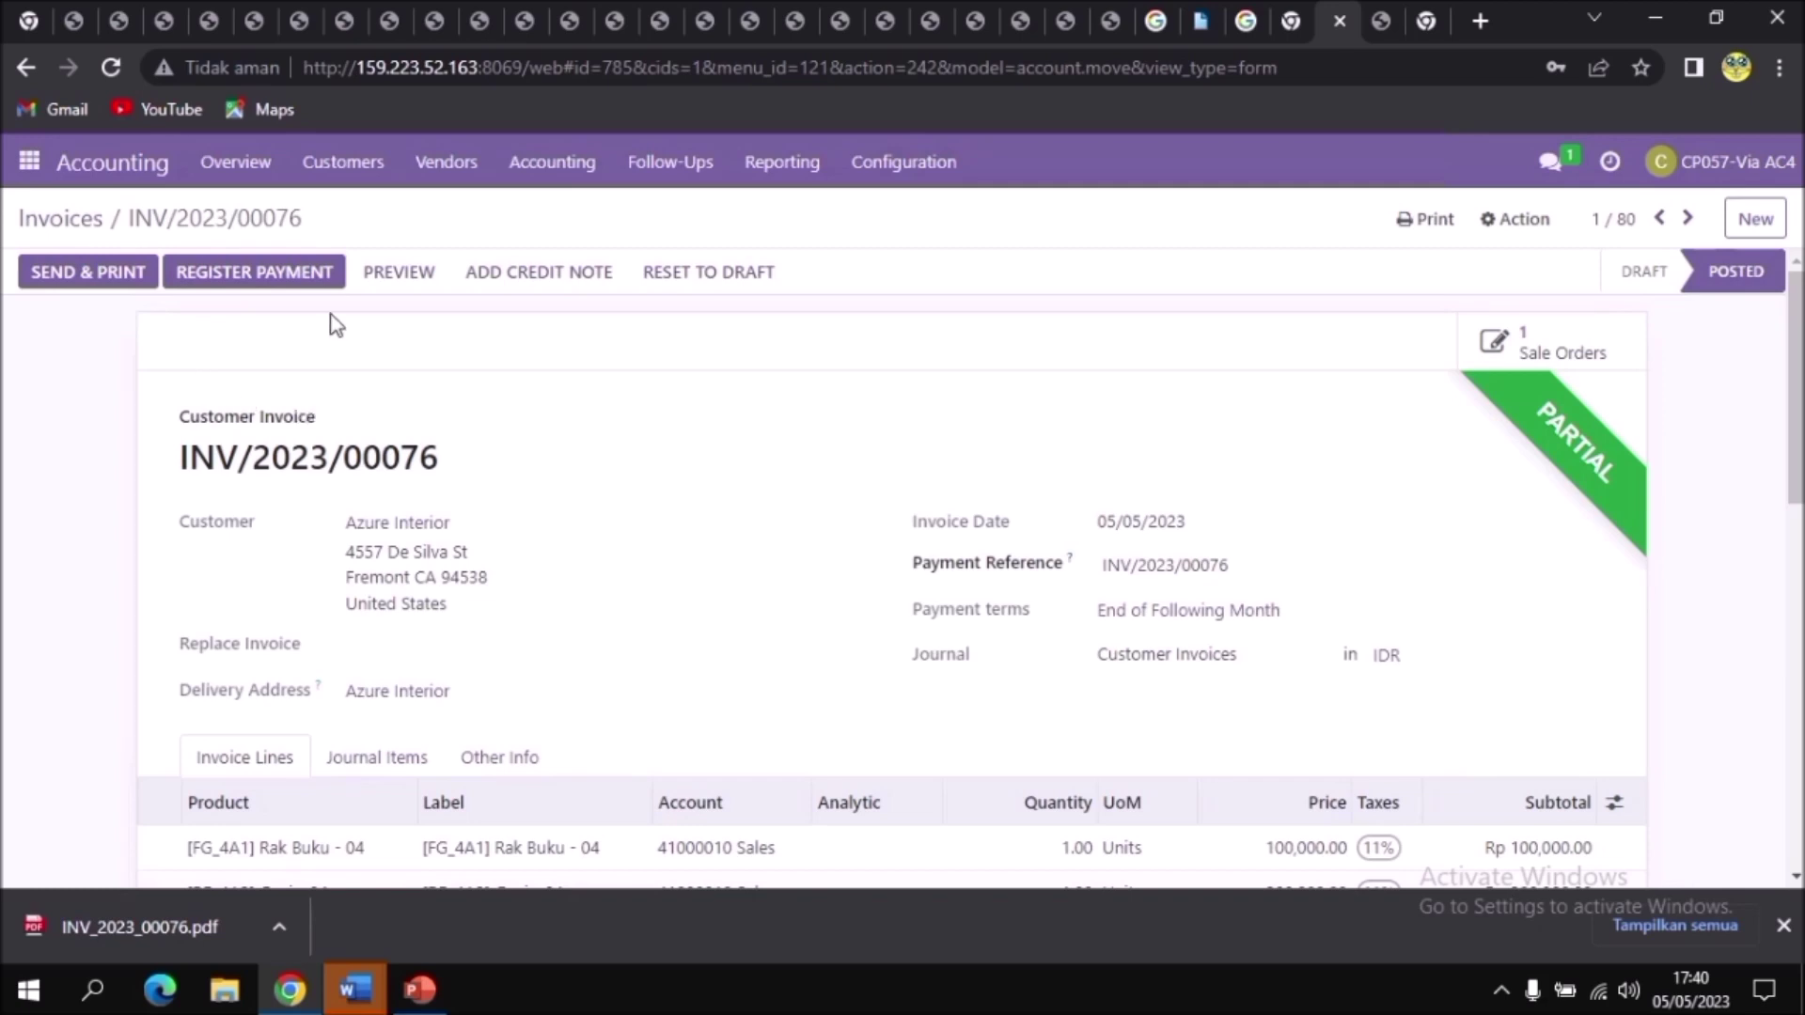
click(293, 283)
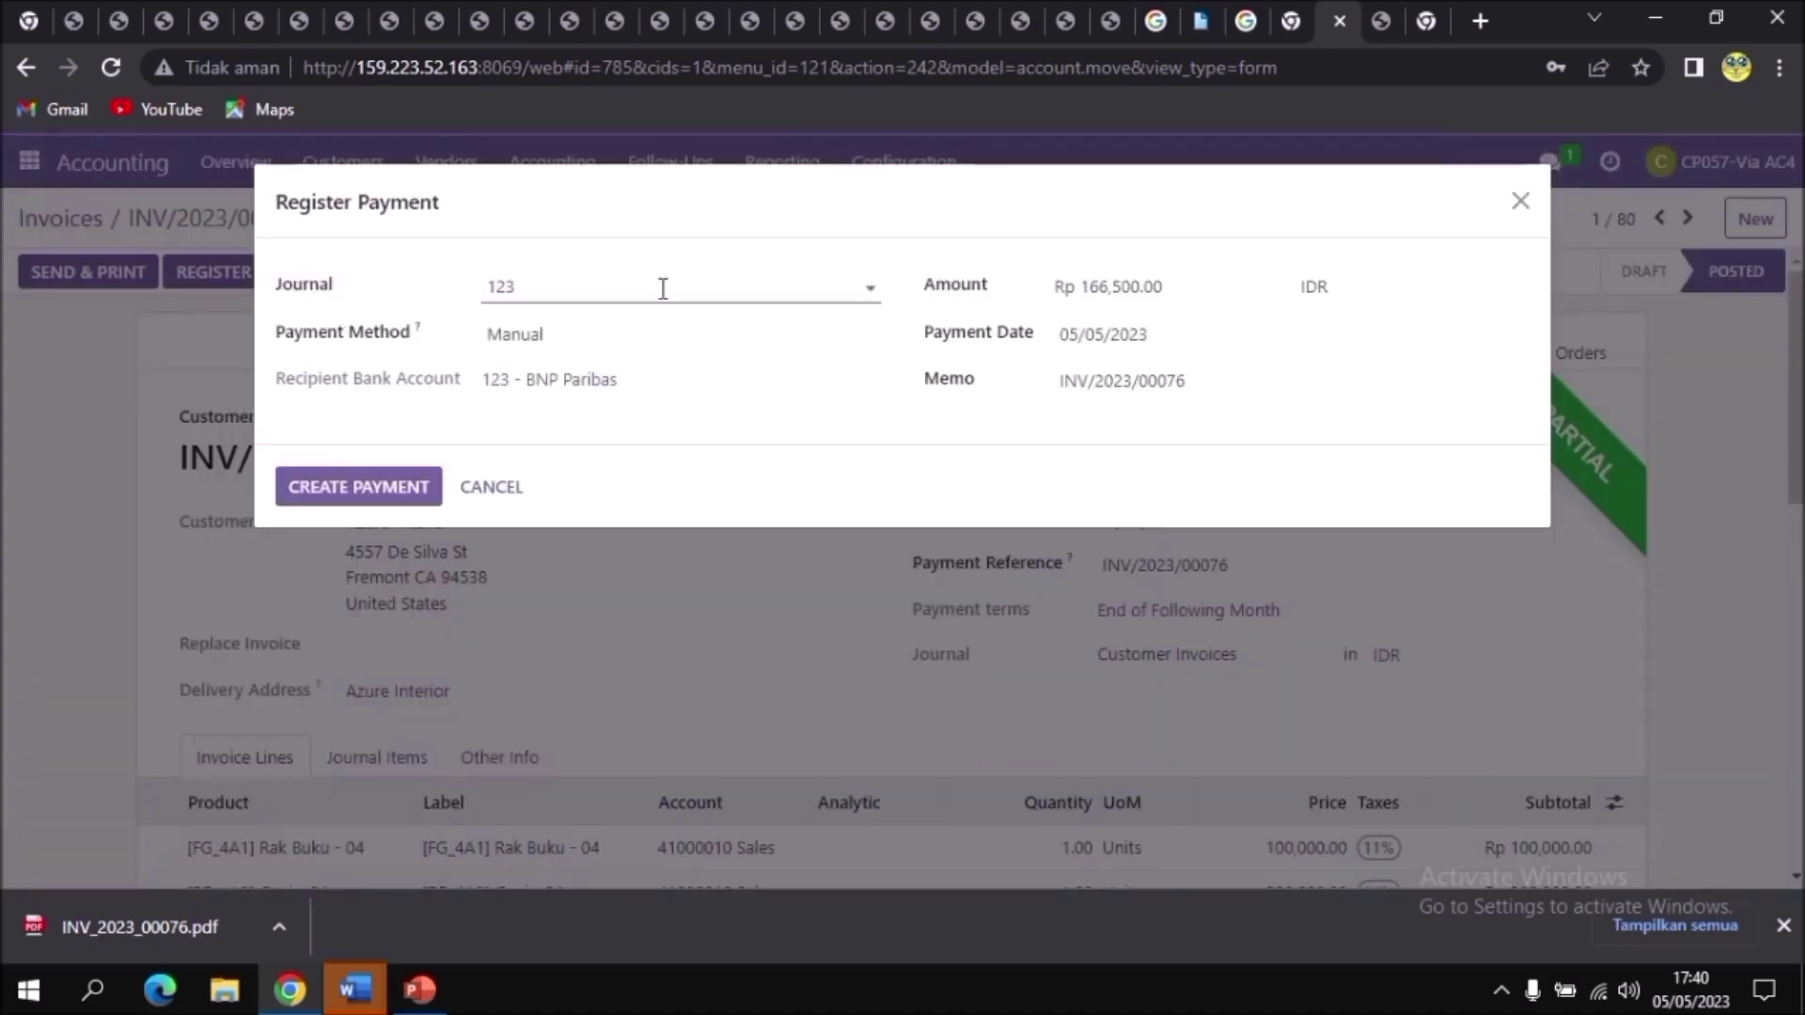
click(662, 287)
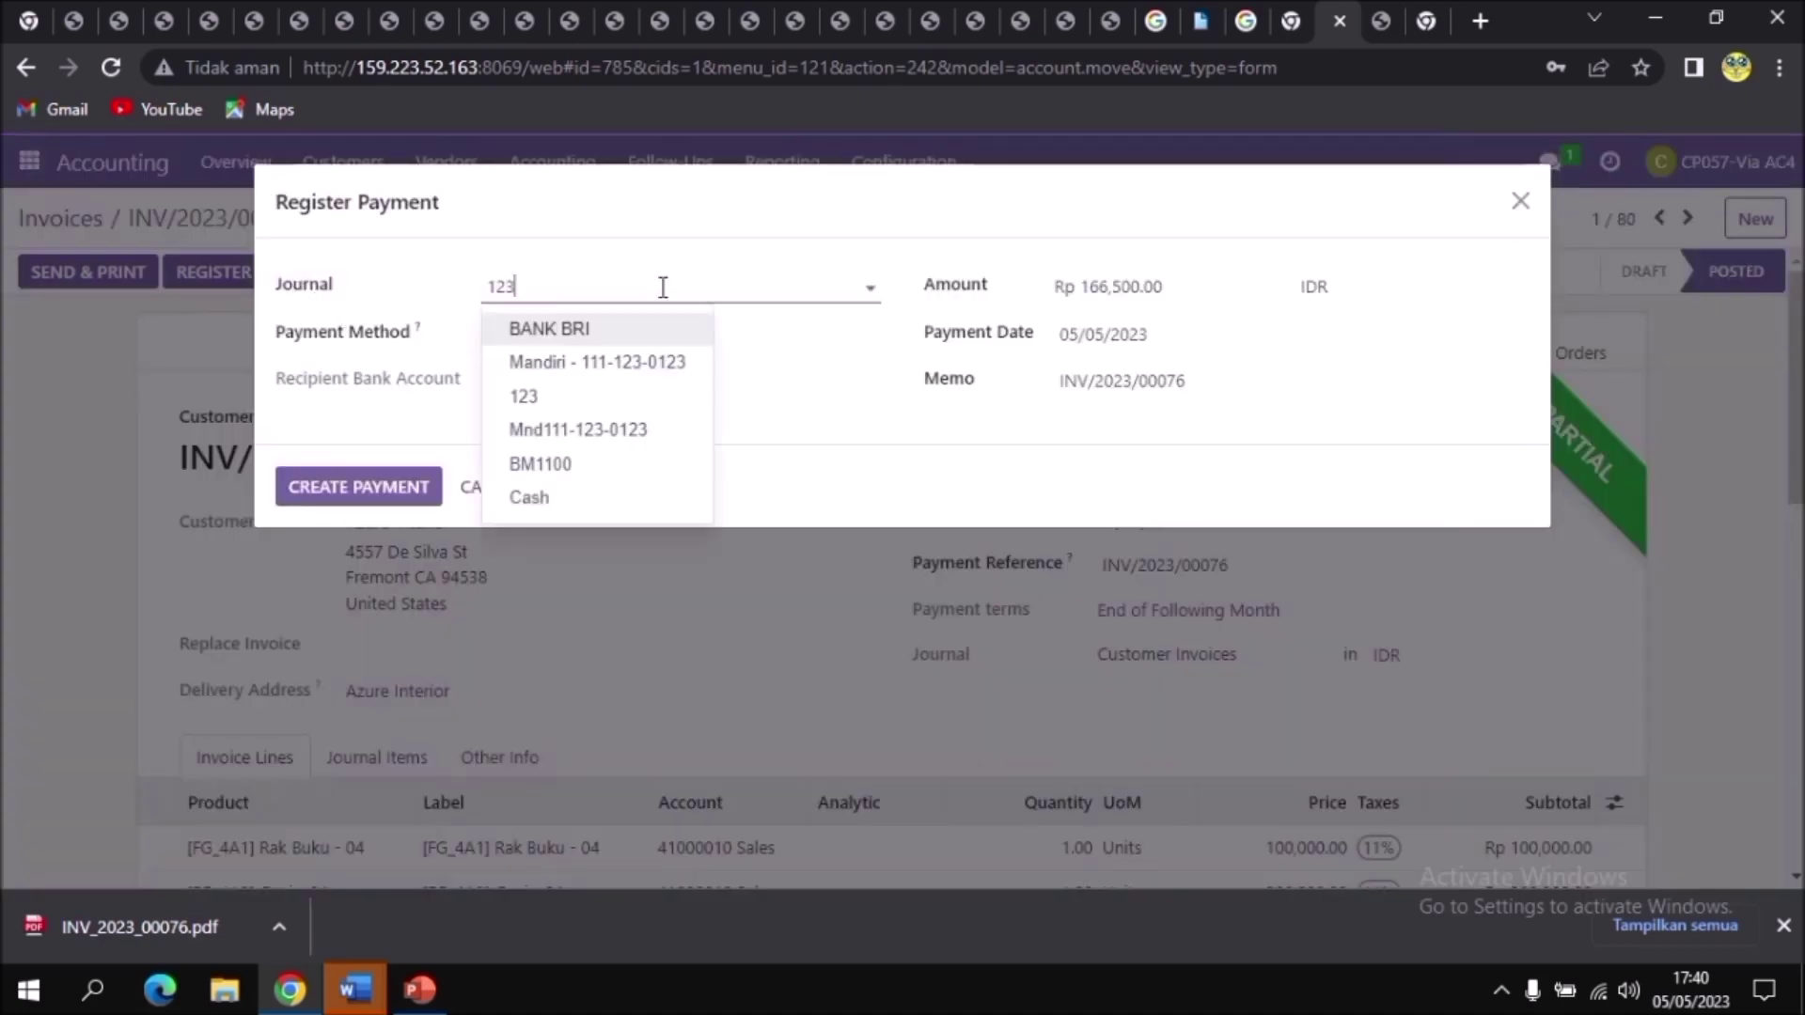
click(573, 498)
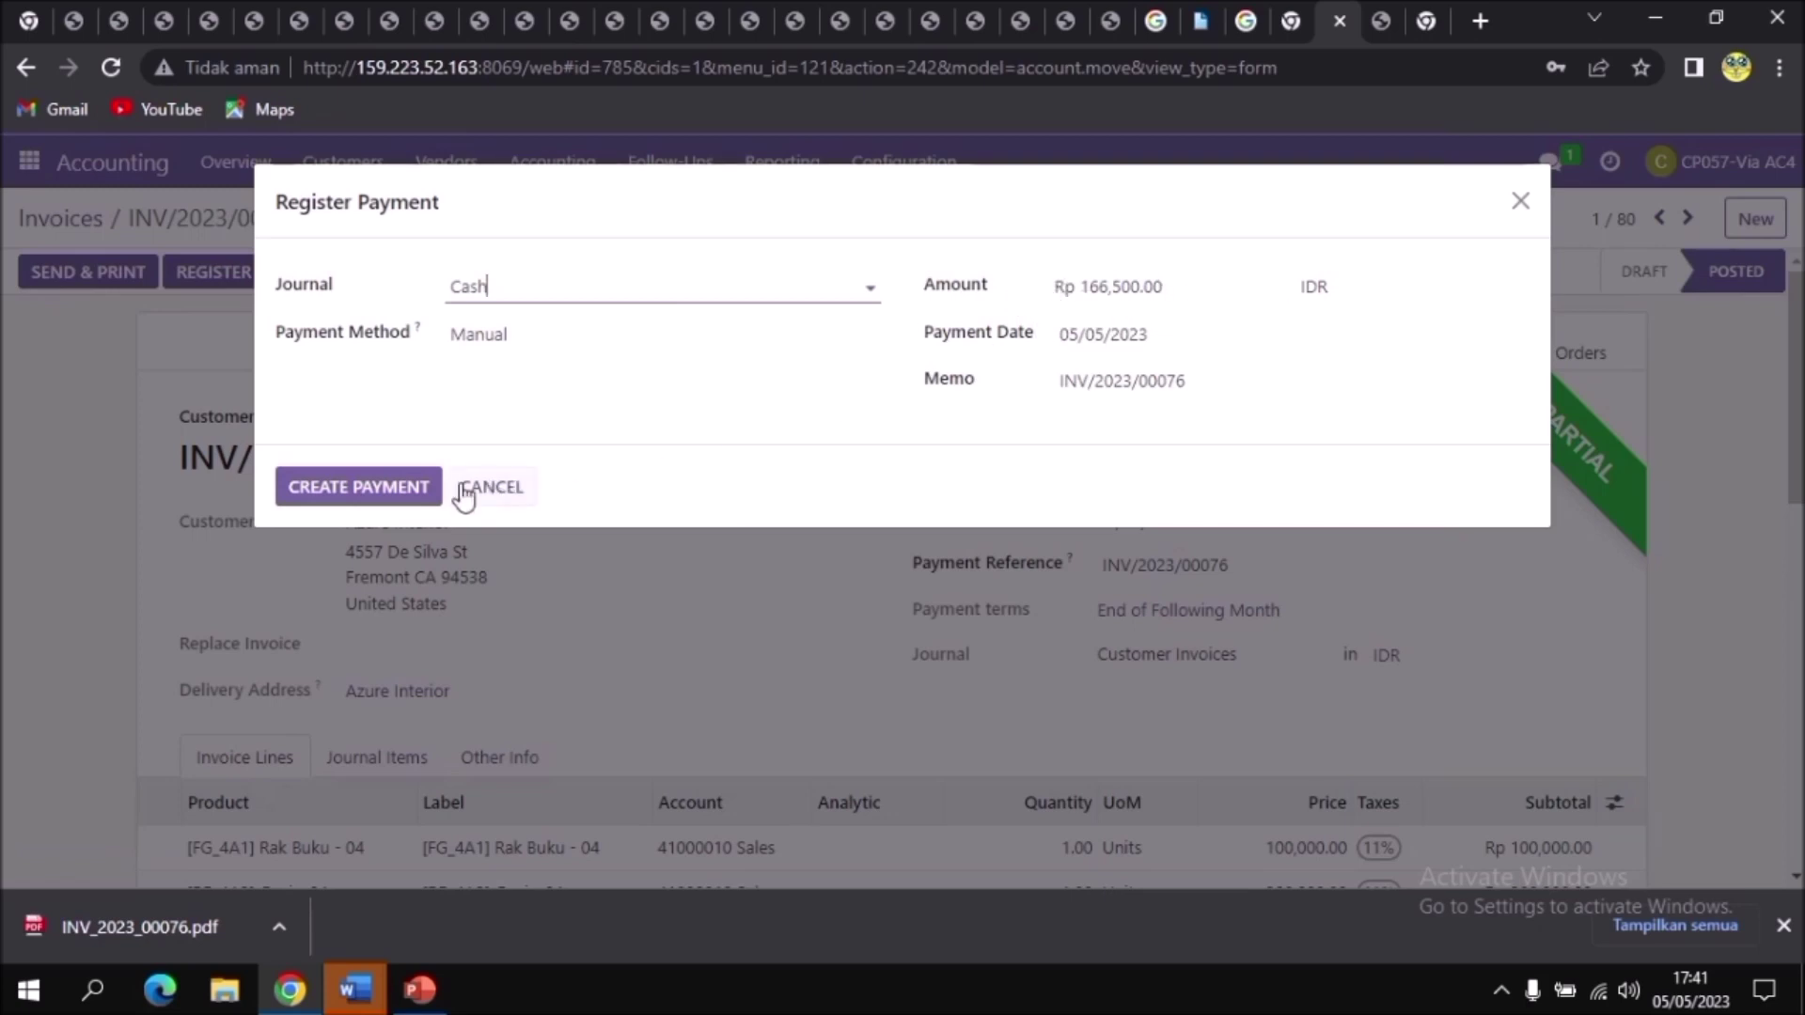
click(339, 489)
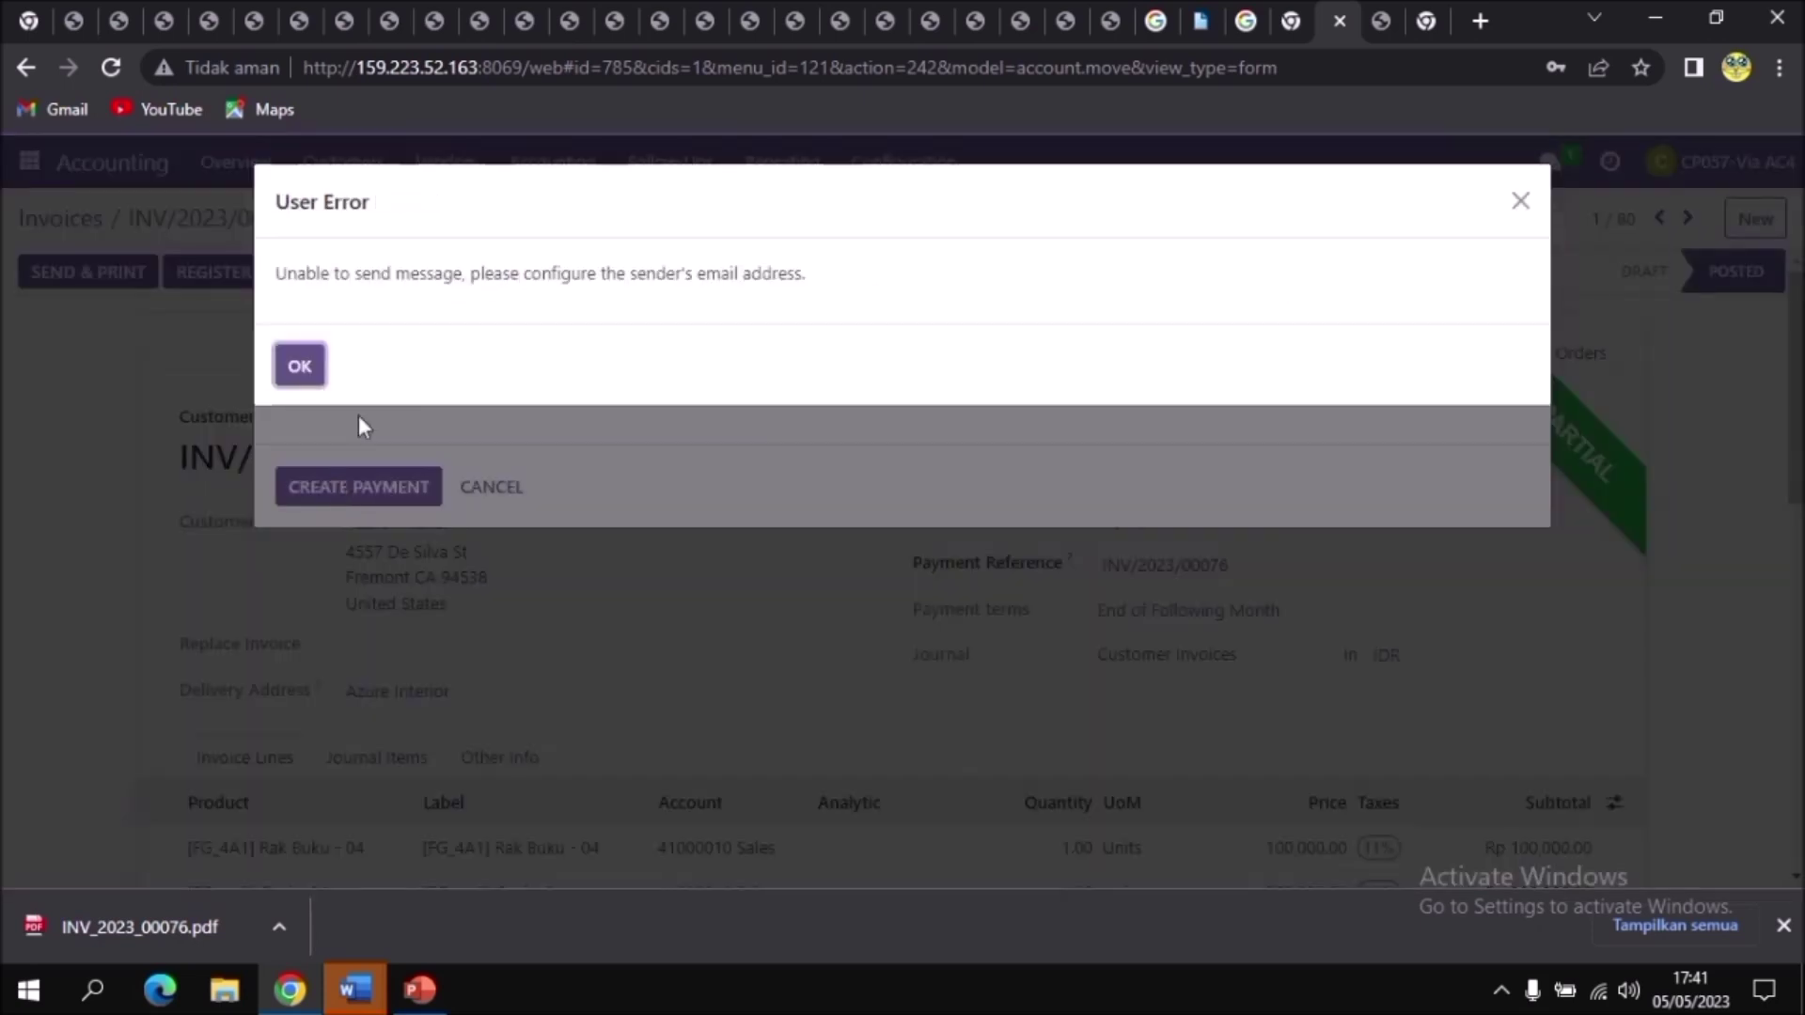
click(299, 366)
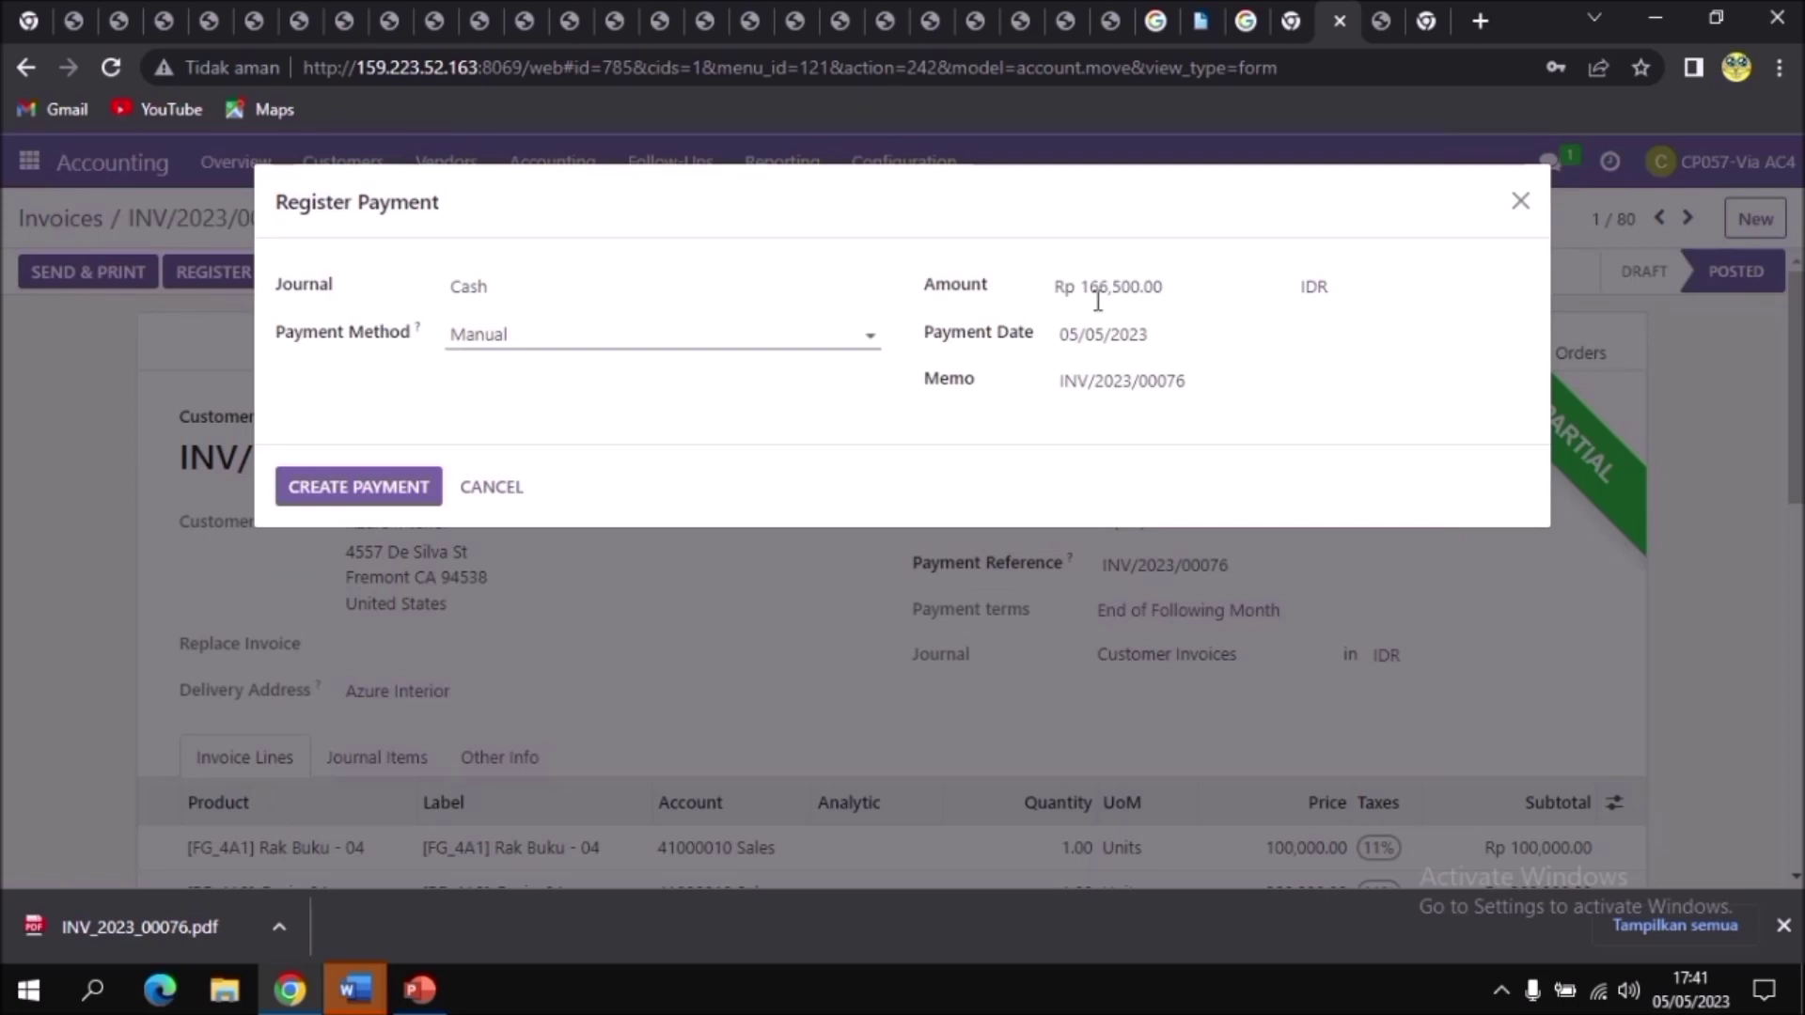
click(1521, 203)
click(1739, 162)
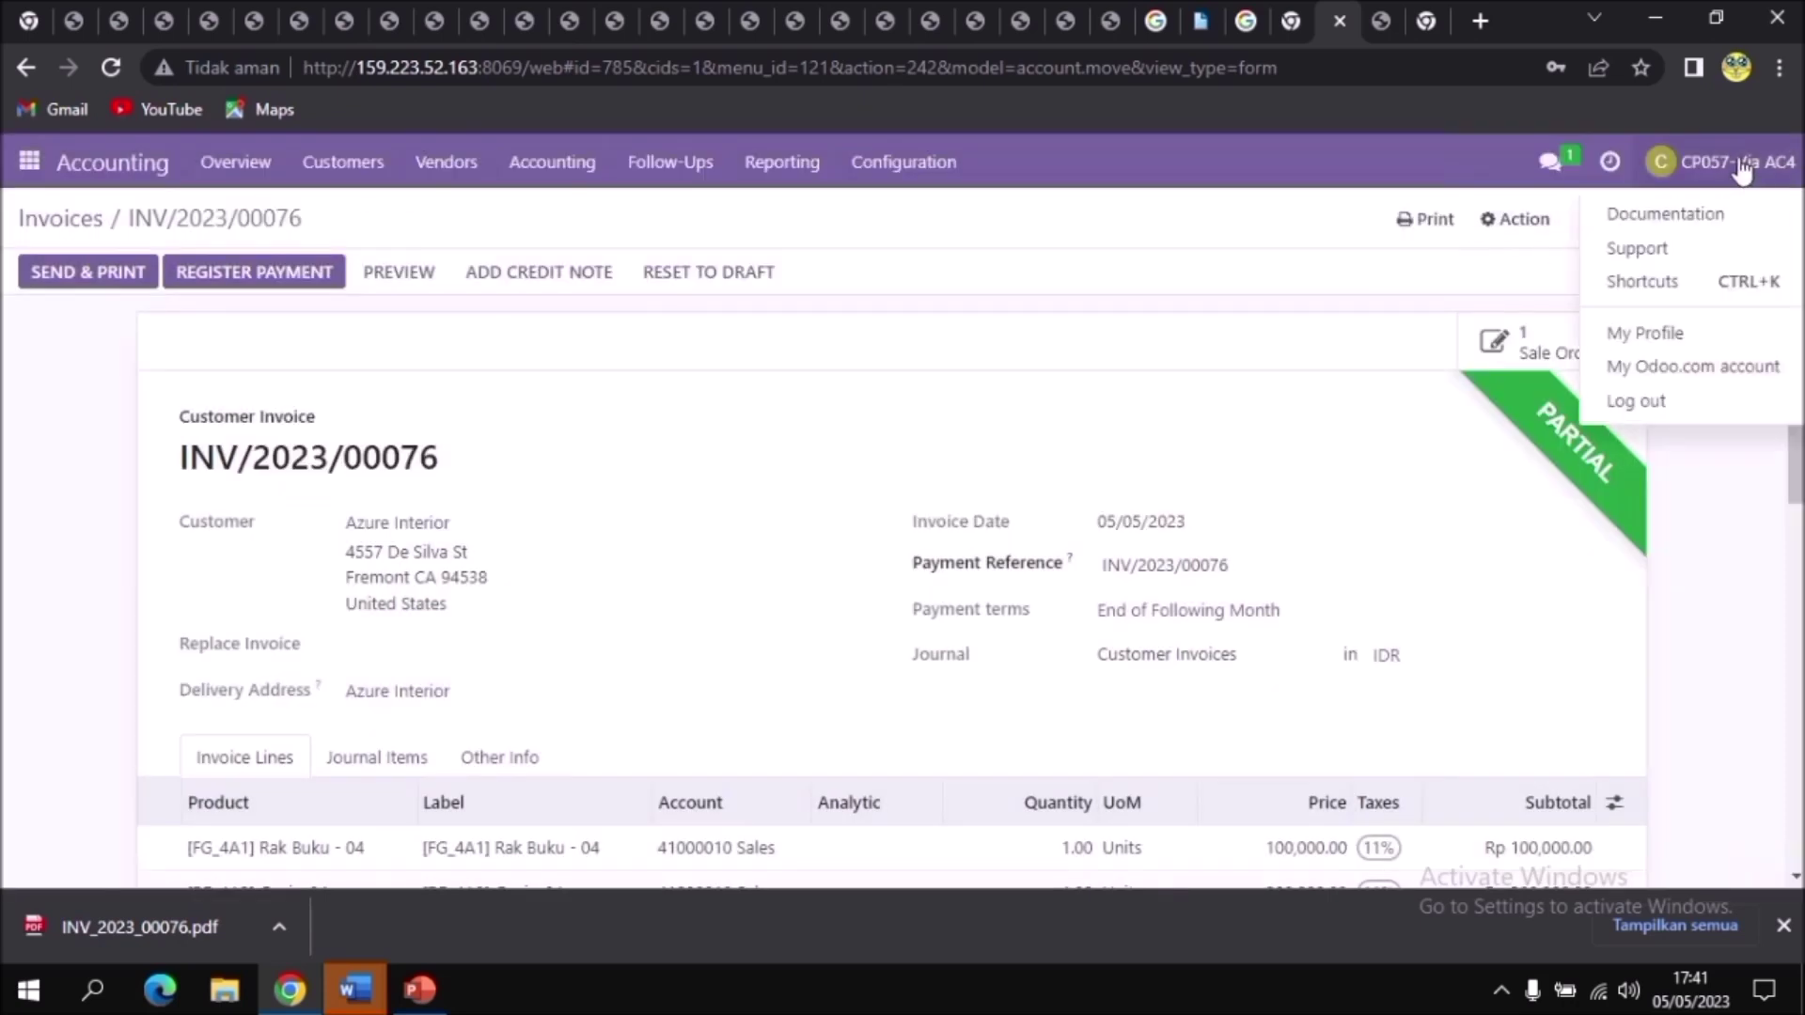
Step: Enter the account e-mail address in My Preferences and save it
click(1692, 339)
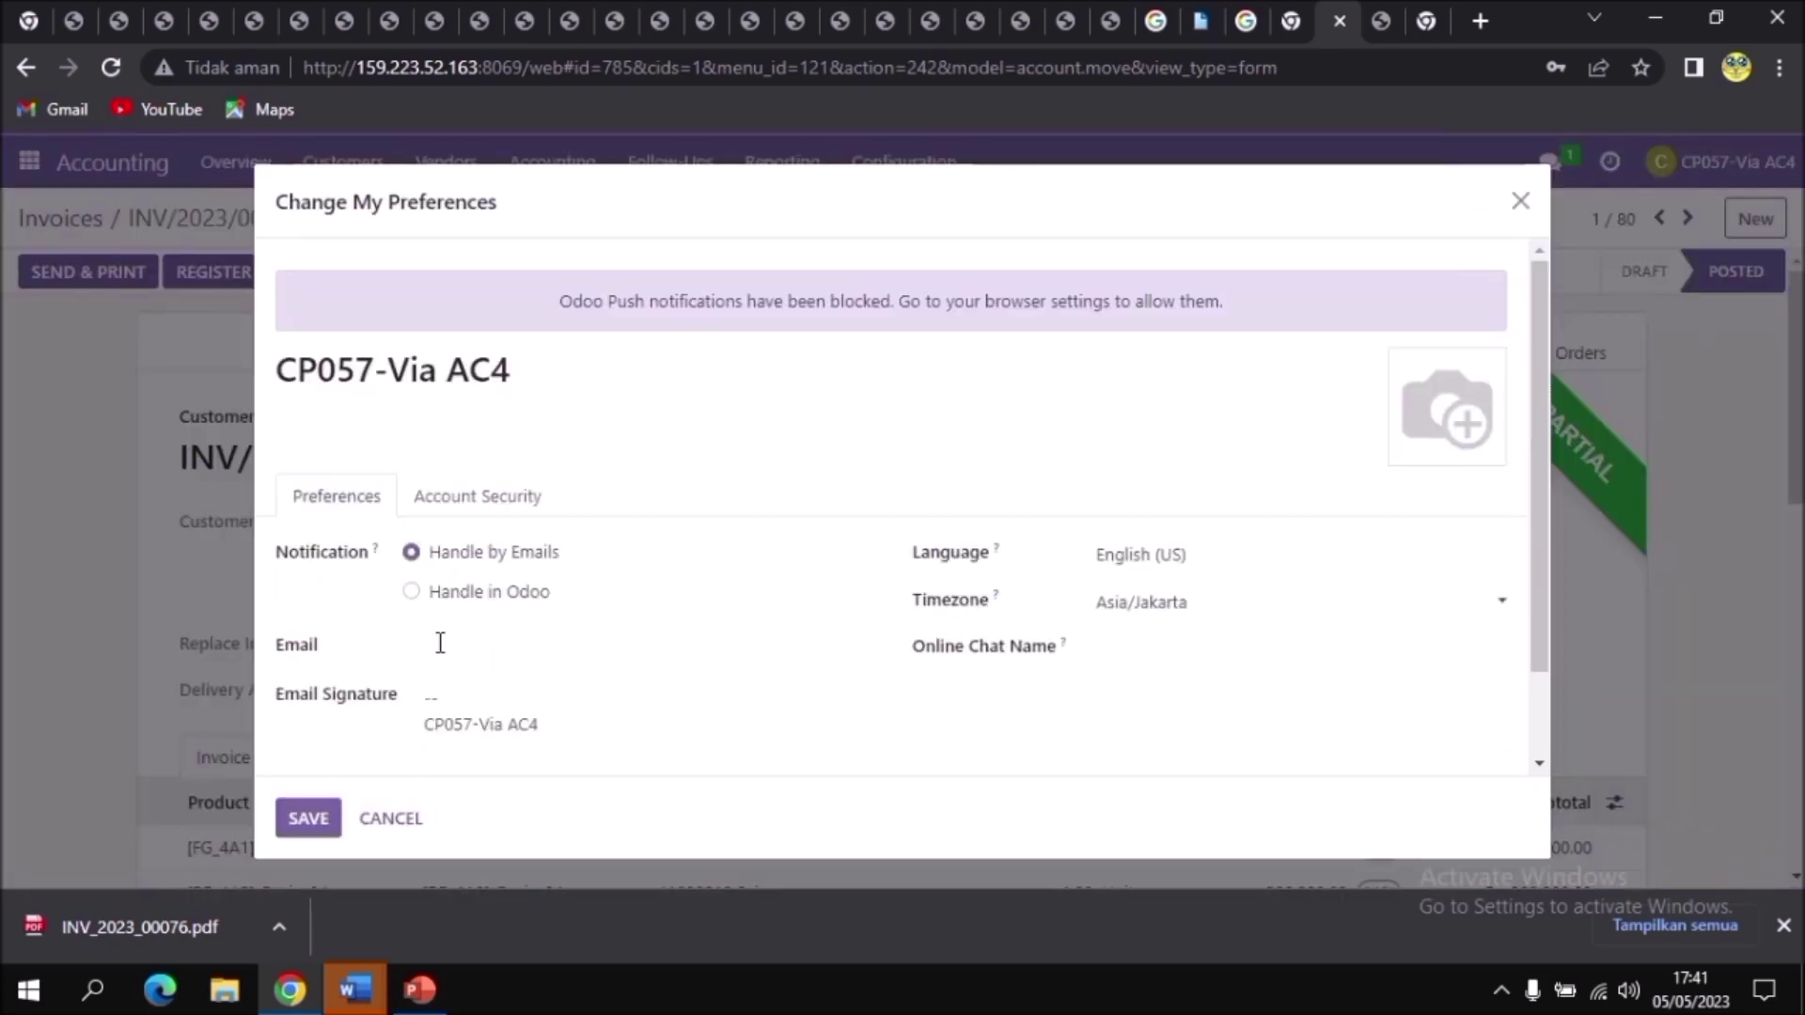
click(429, 644)
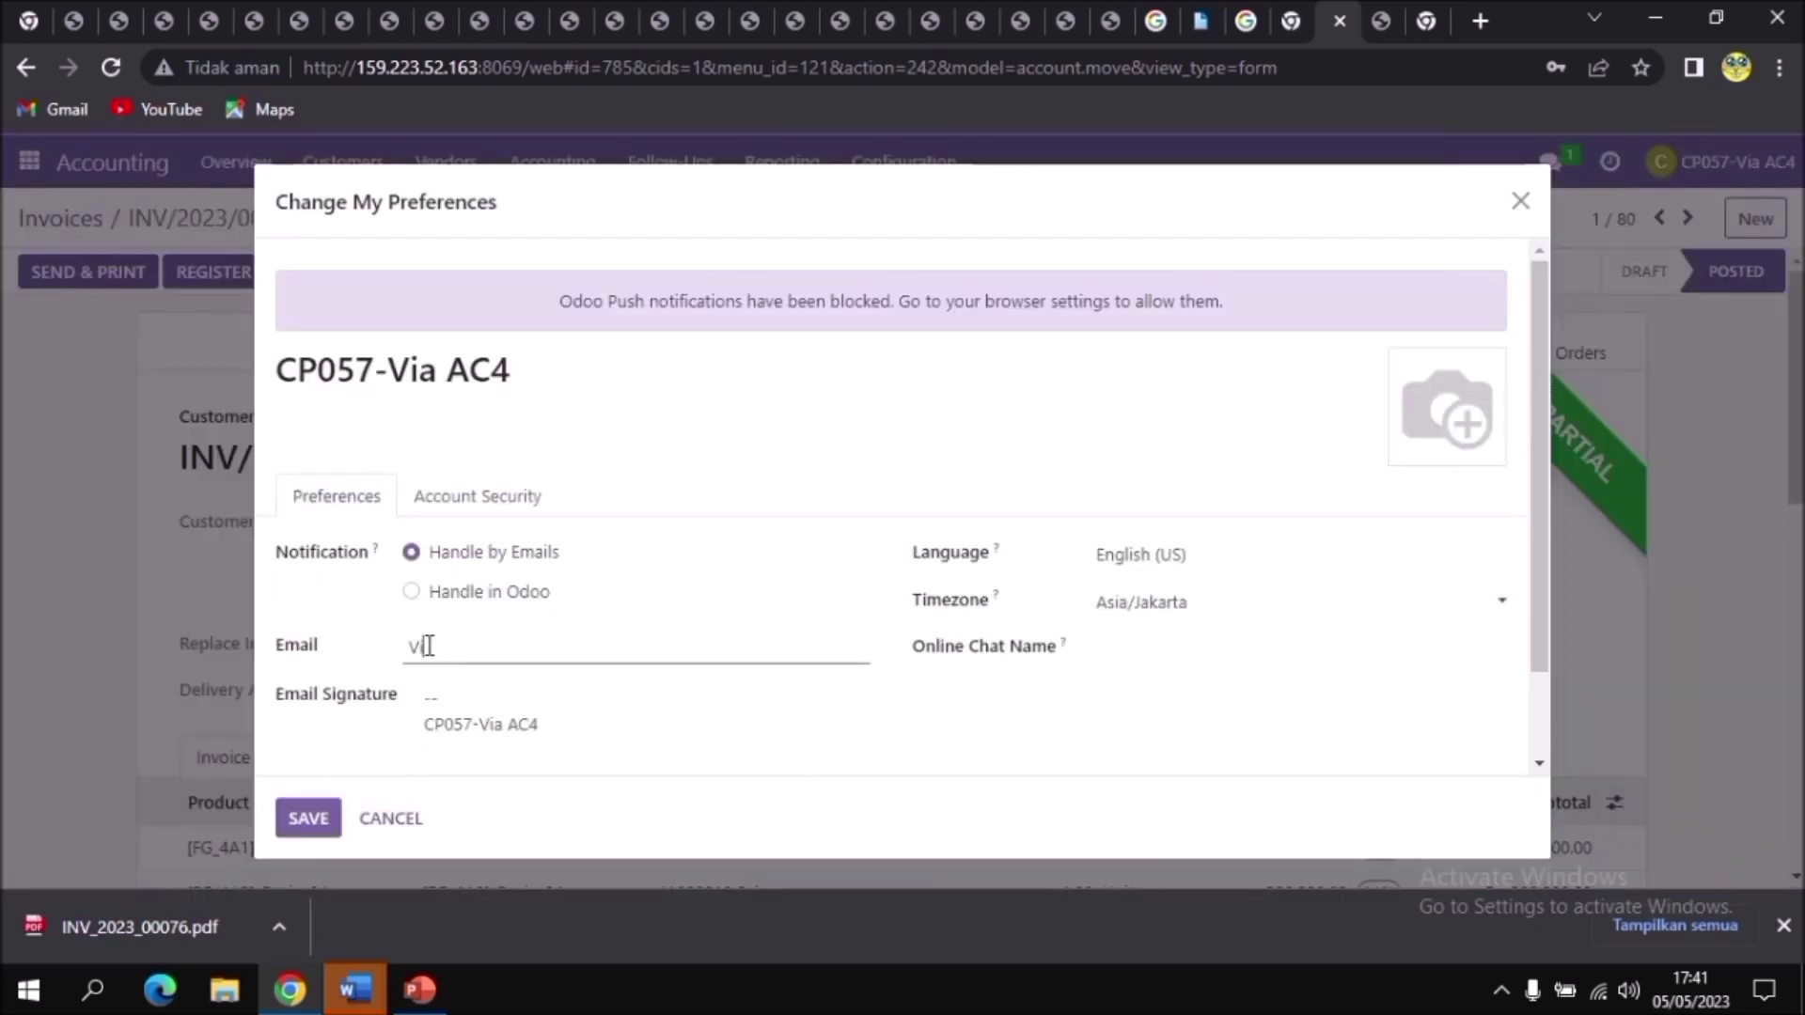
click(309, 821)
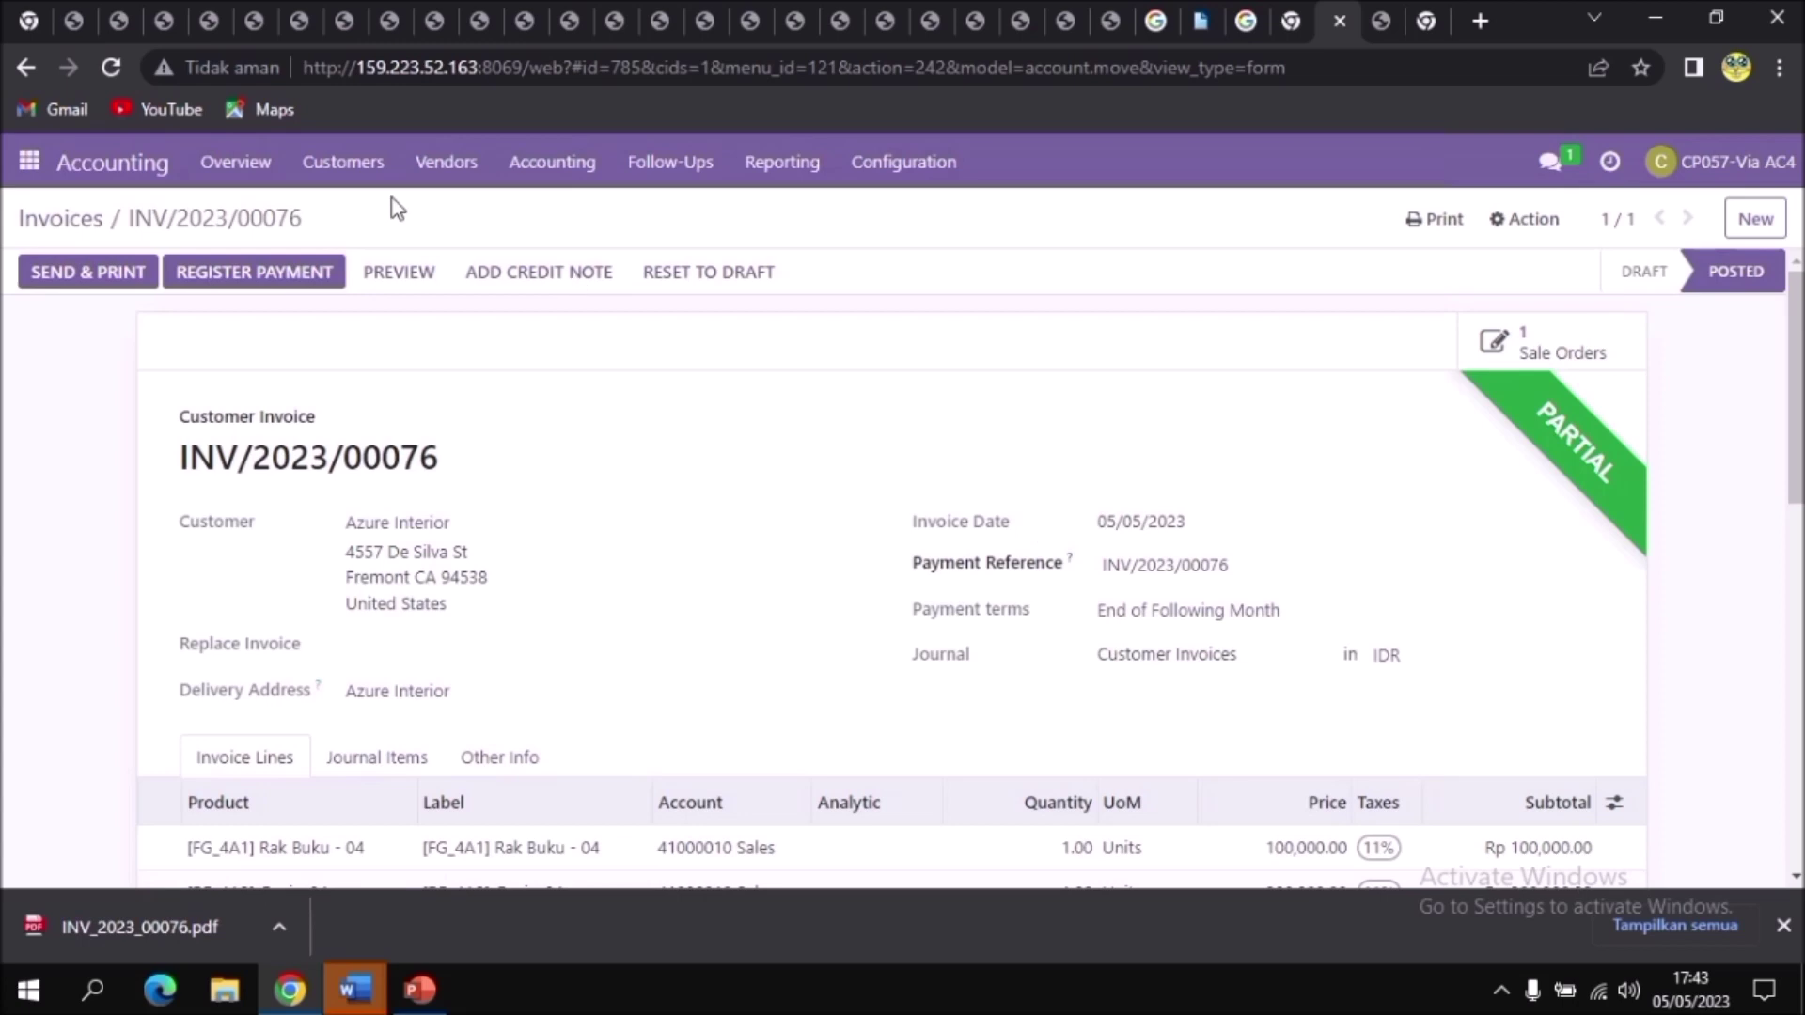
Step: Register a Cash journal payment for INV/2023/00076 and download the invoice PDF
click(307, 276)
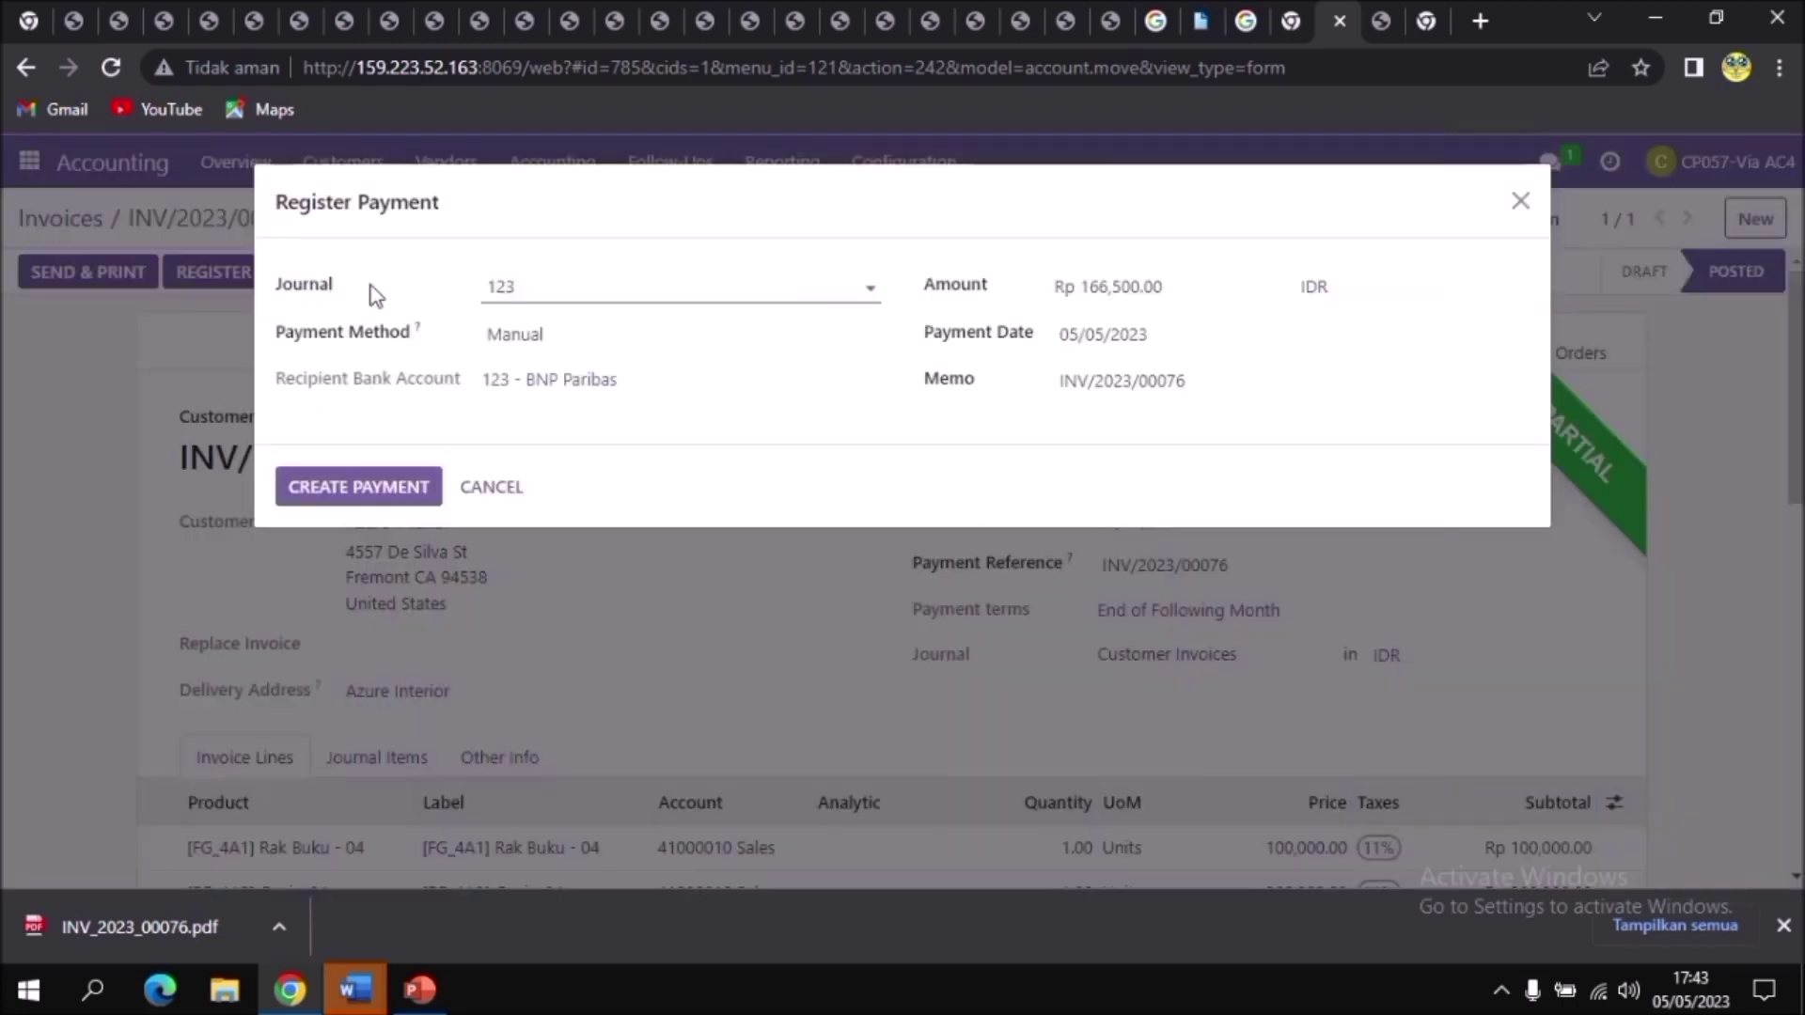
click(763, 289)
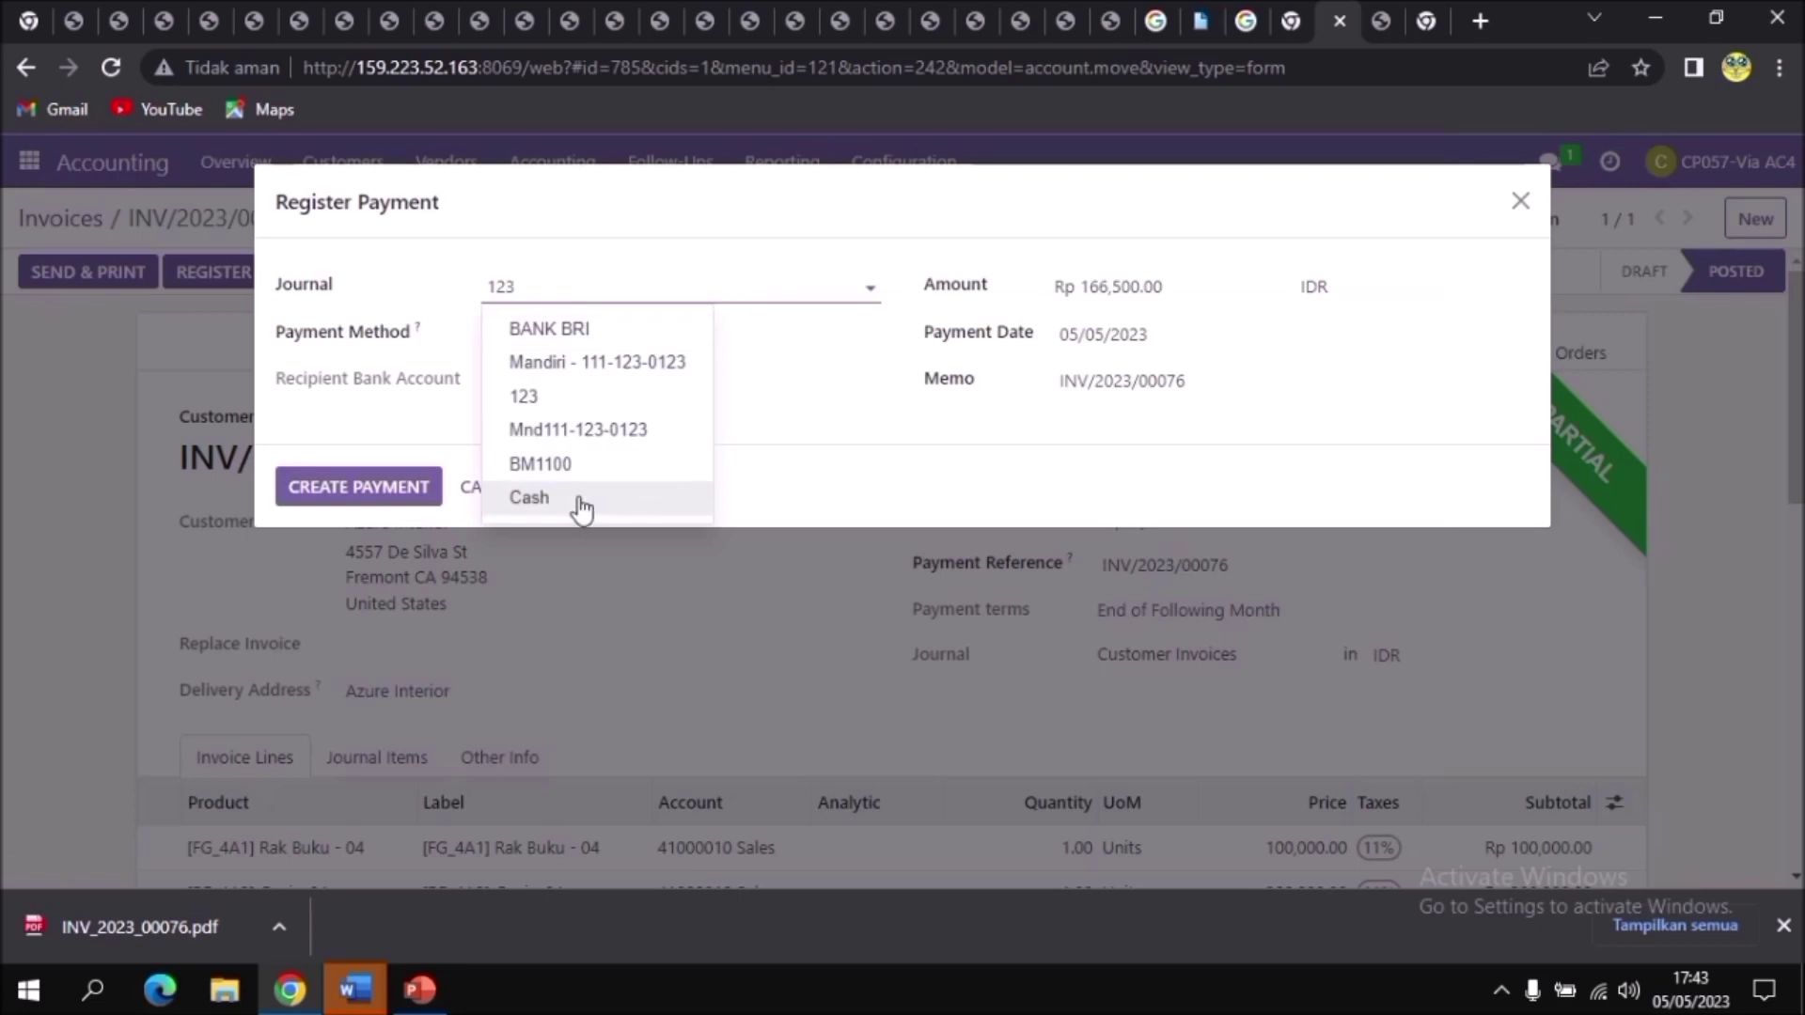
click(581, 498)
click(374, 487)
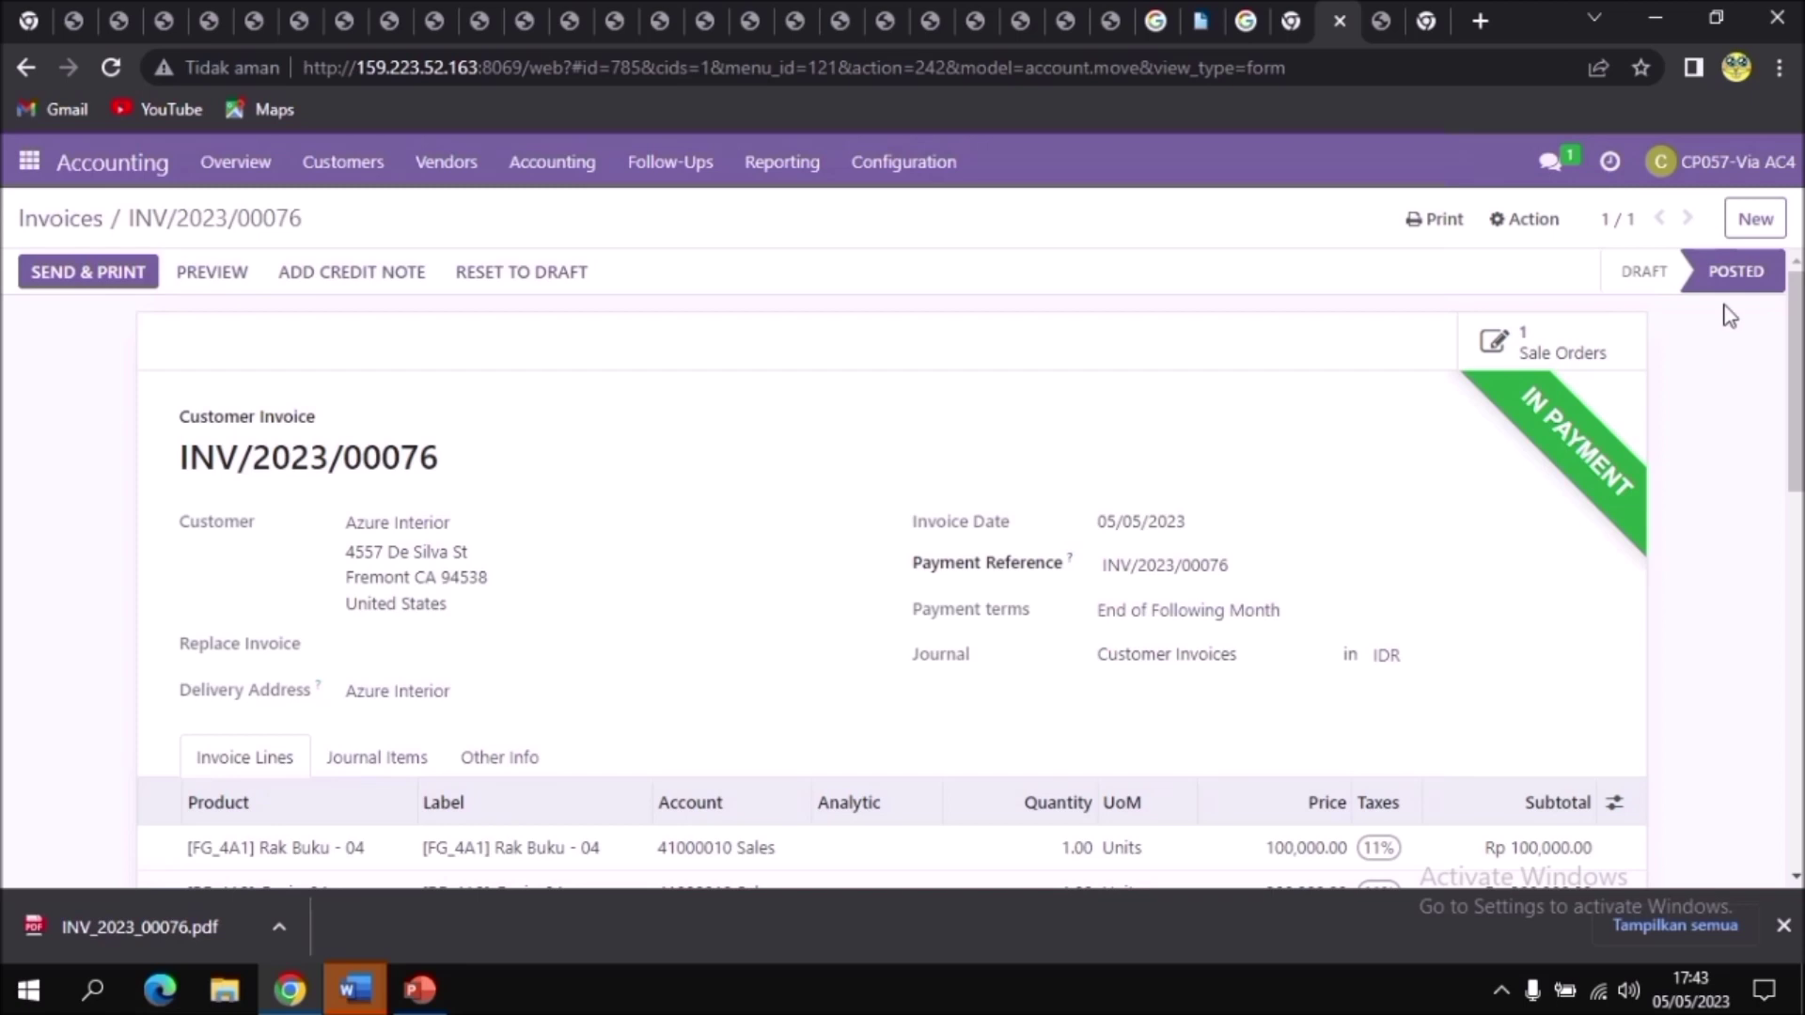
click(1447, 221)
click(1458, 268)
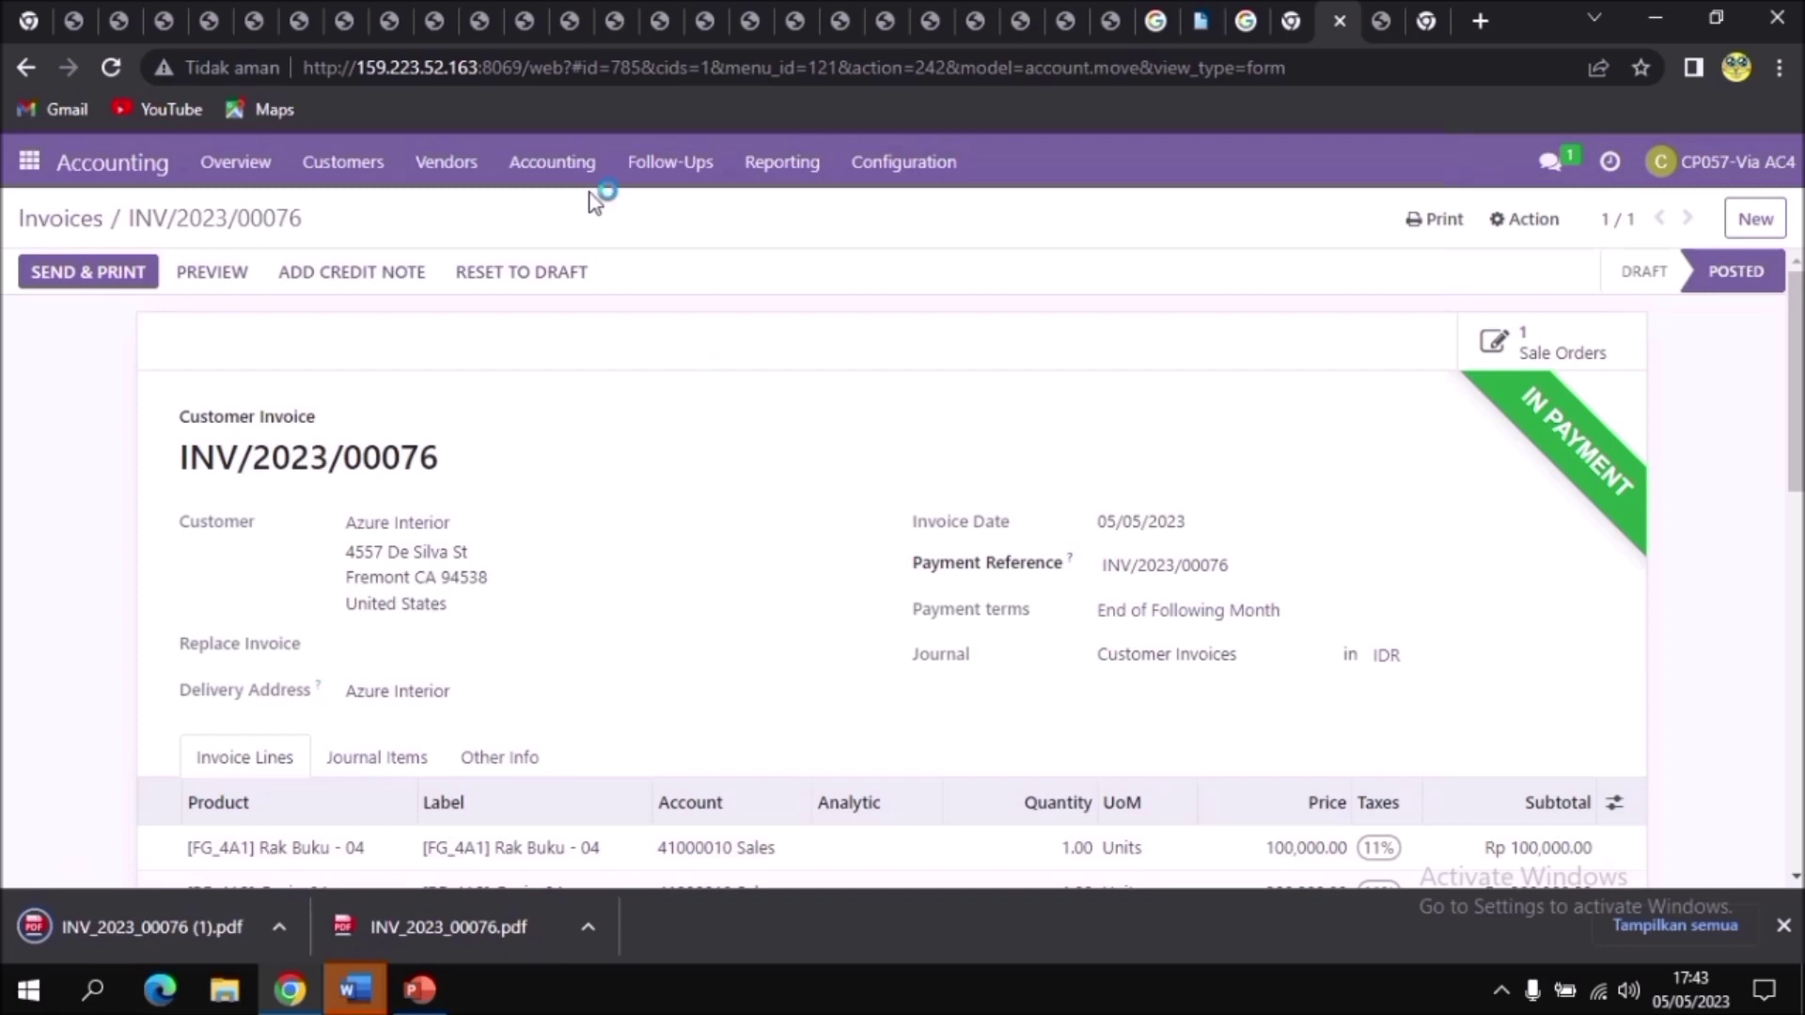
Step: Open the colleague's direct chat in Discuss and attach INV_2023_00076 (1).pdf to a new message
click(34, 162)
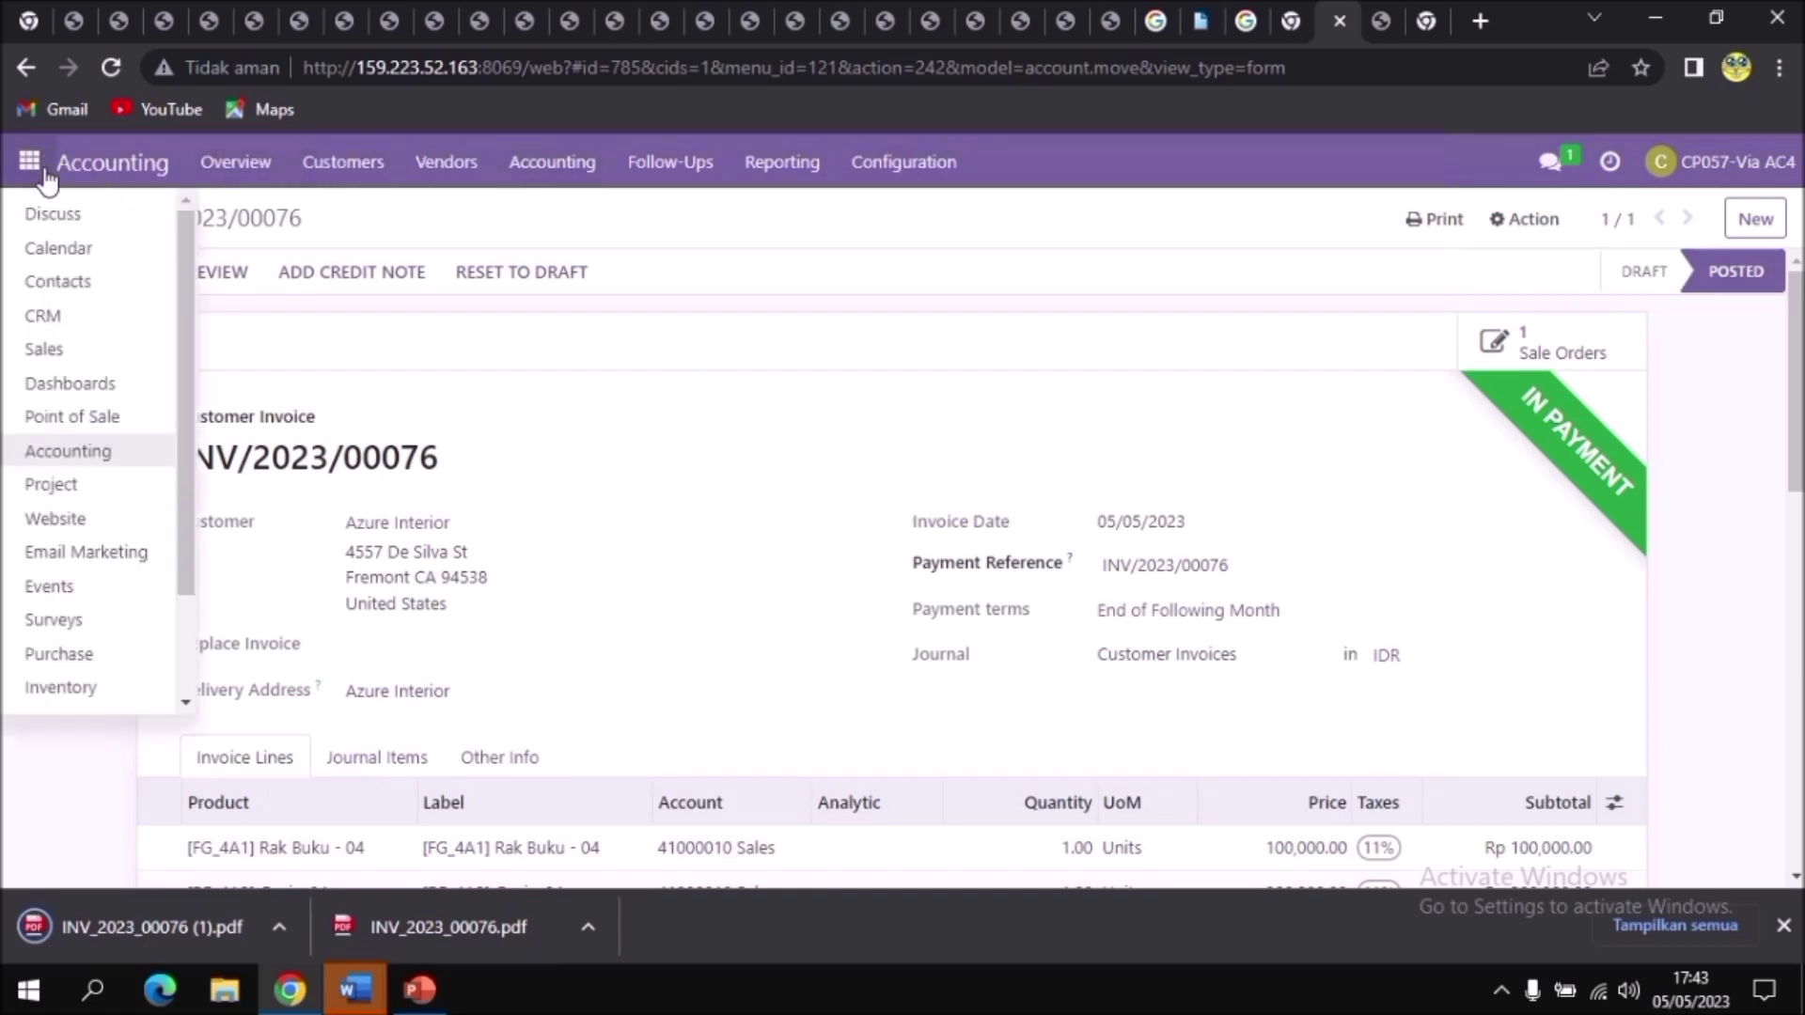
click(49, 214)
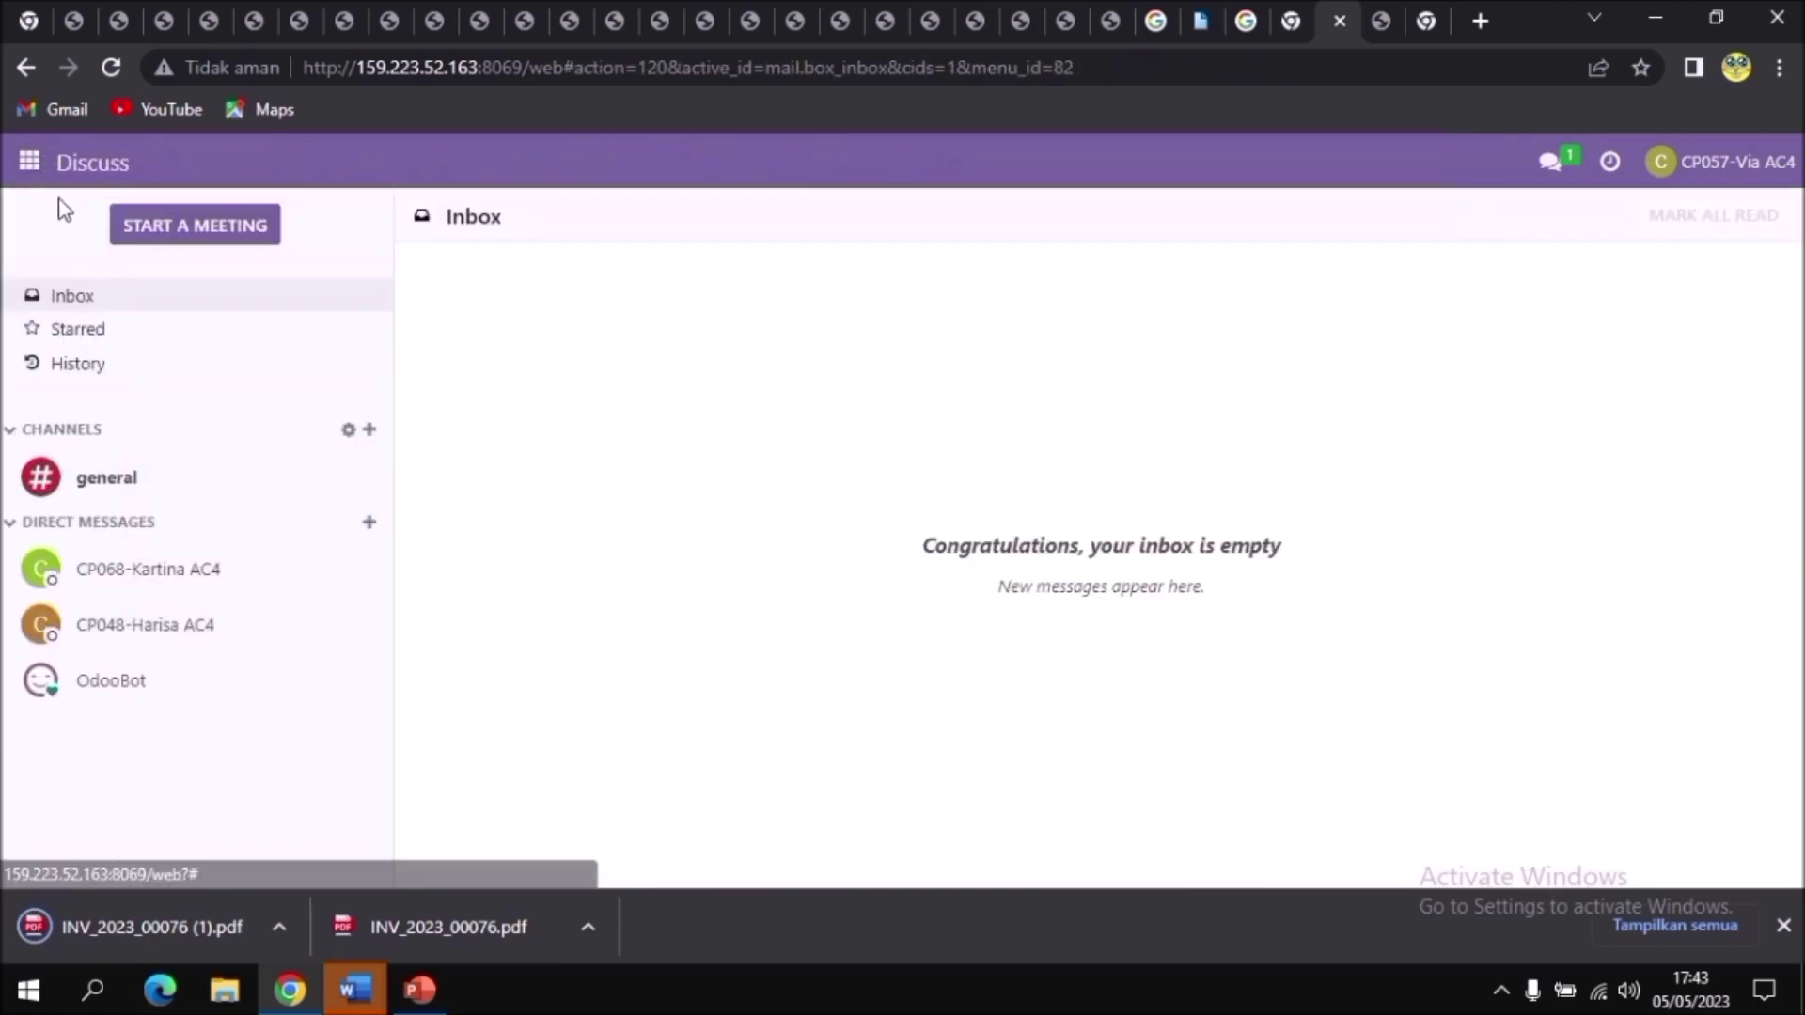
click(286, 581)
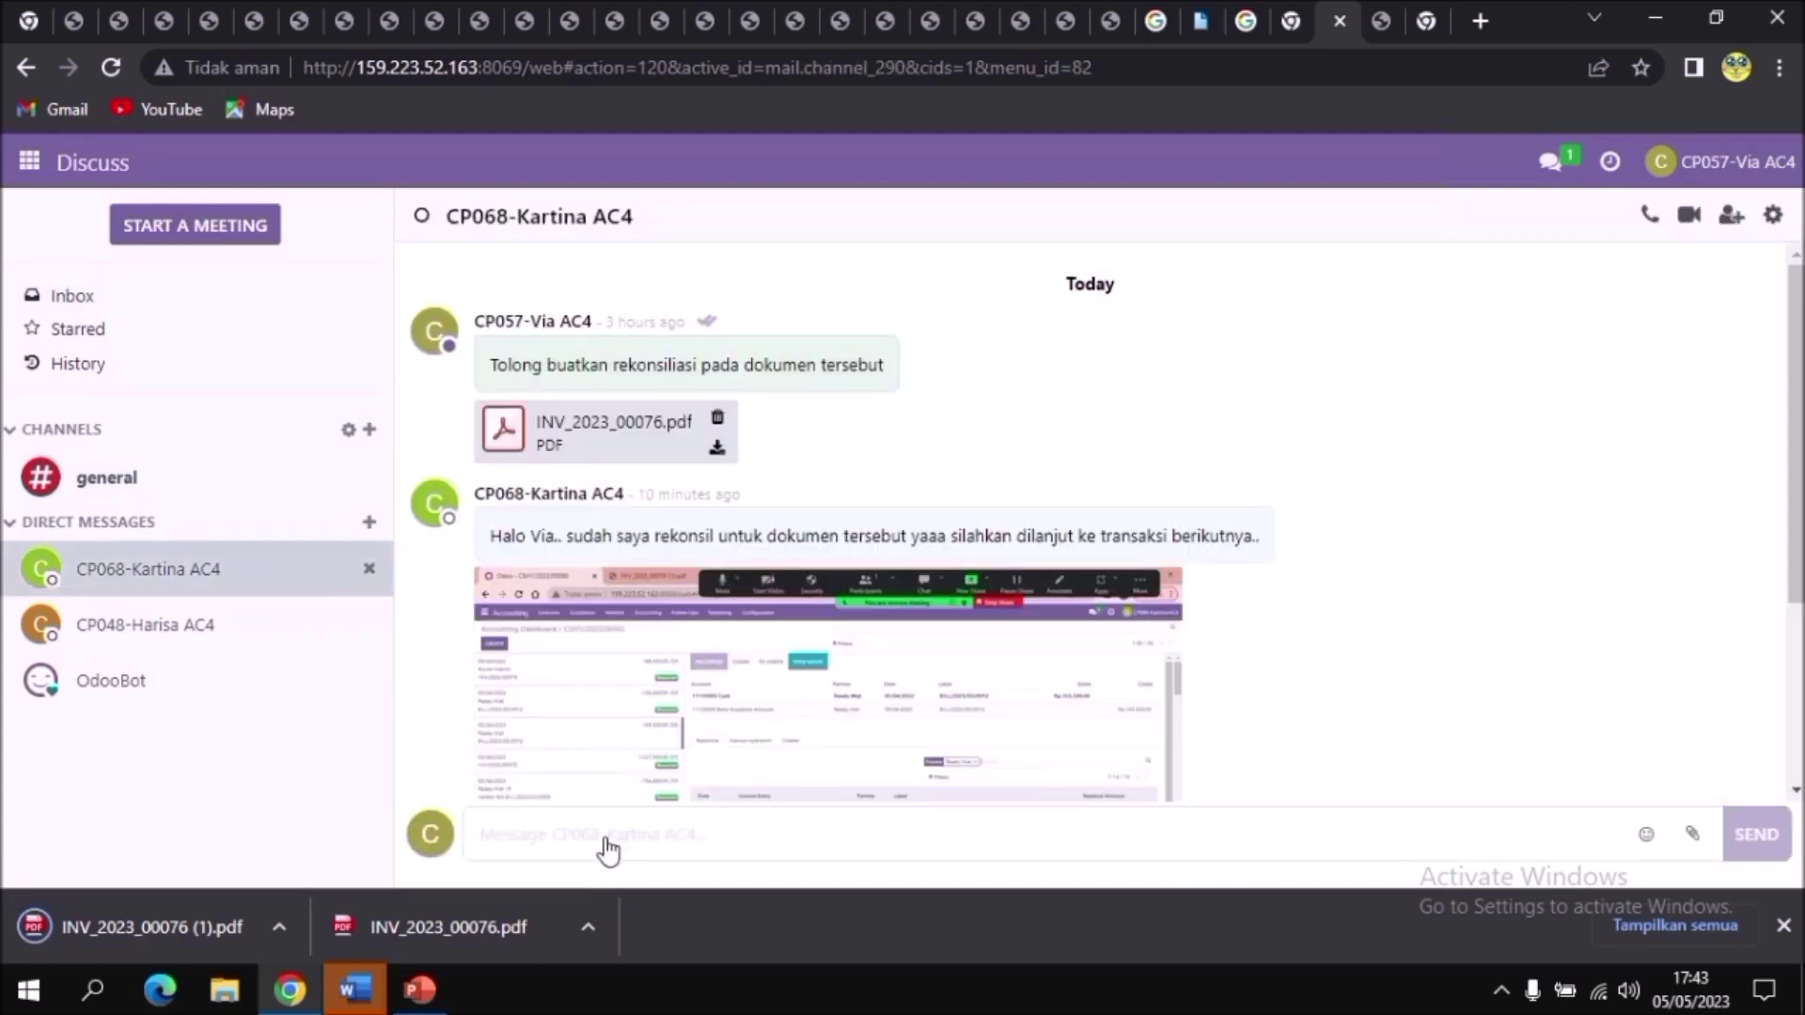
click(597, 835)
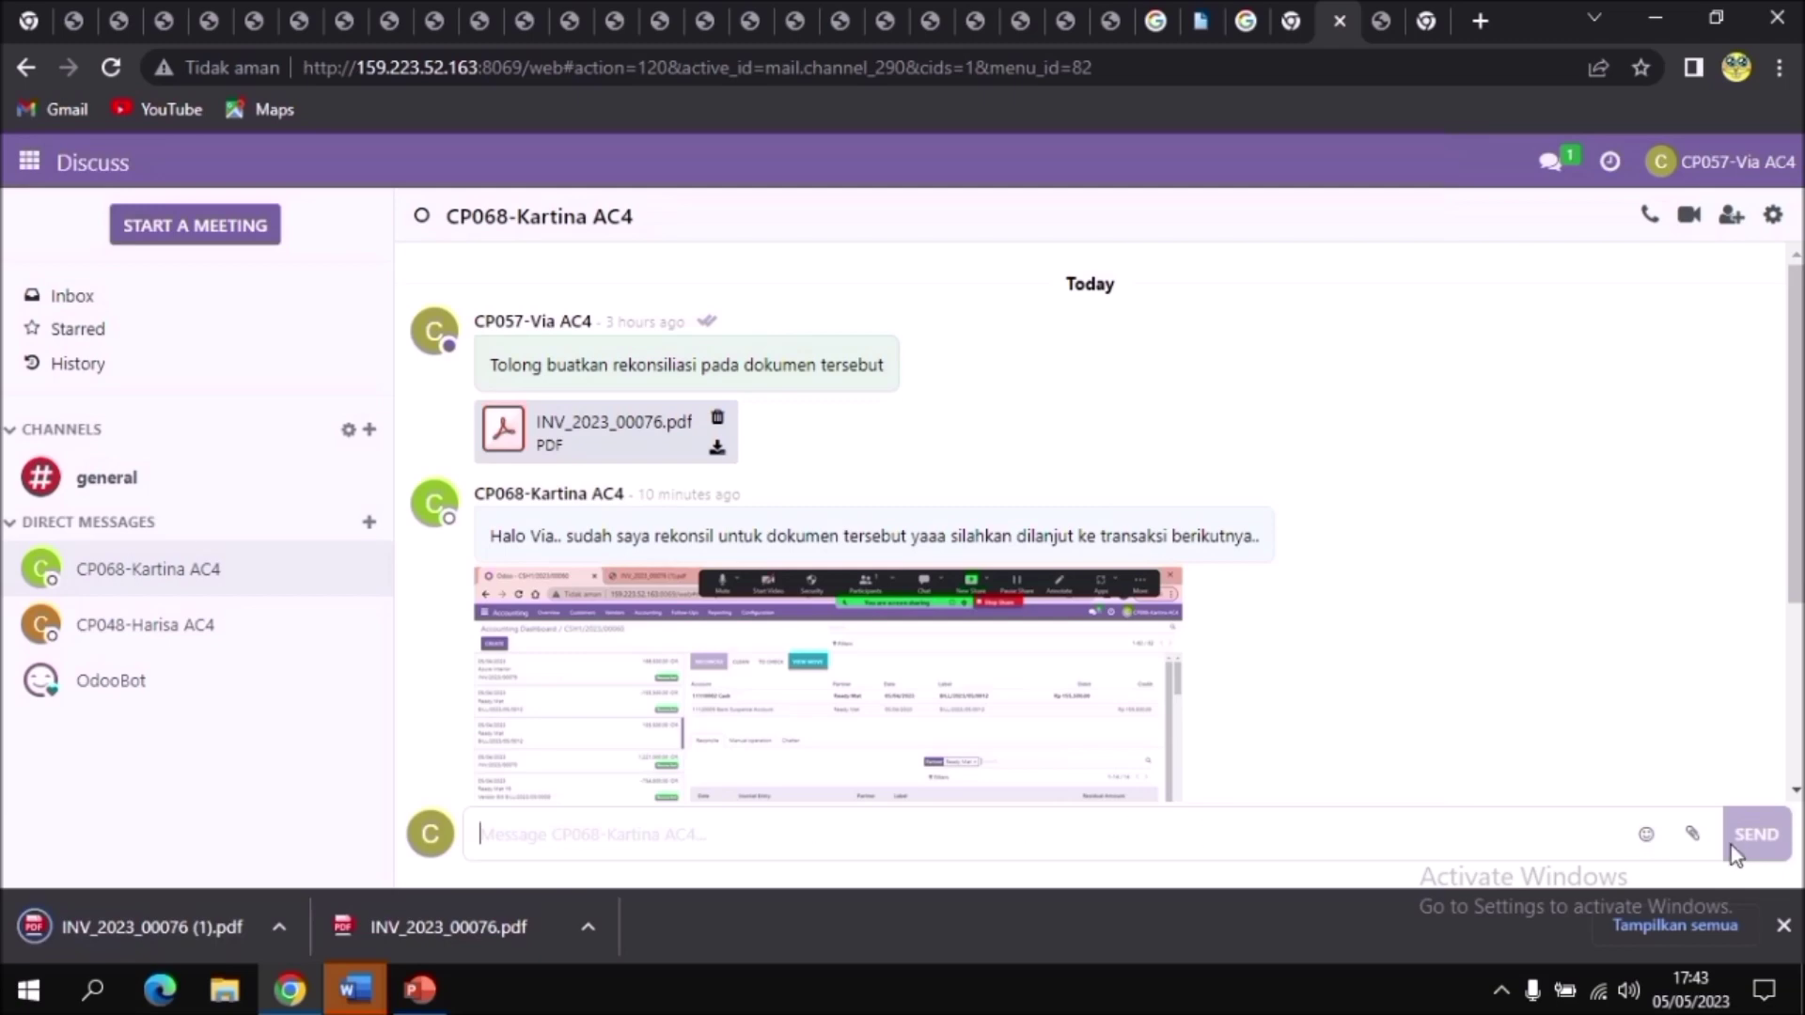
click(1695, 837)
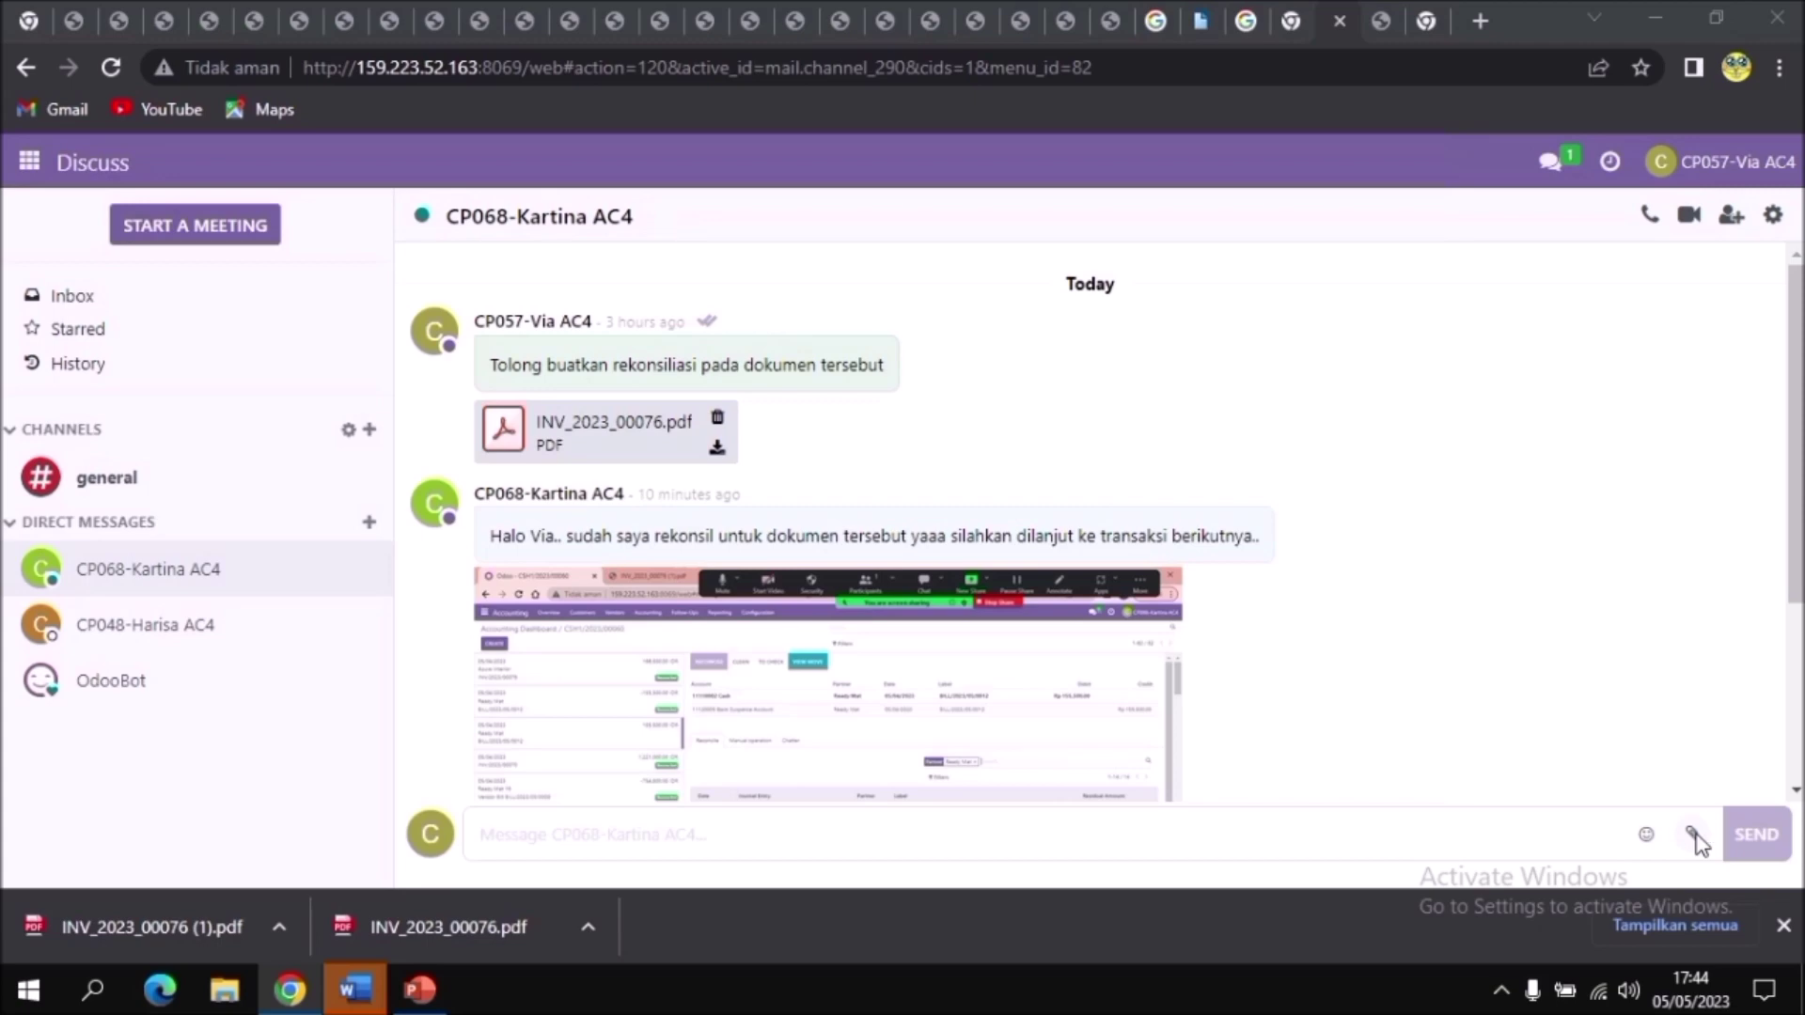
click(695, 584)
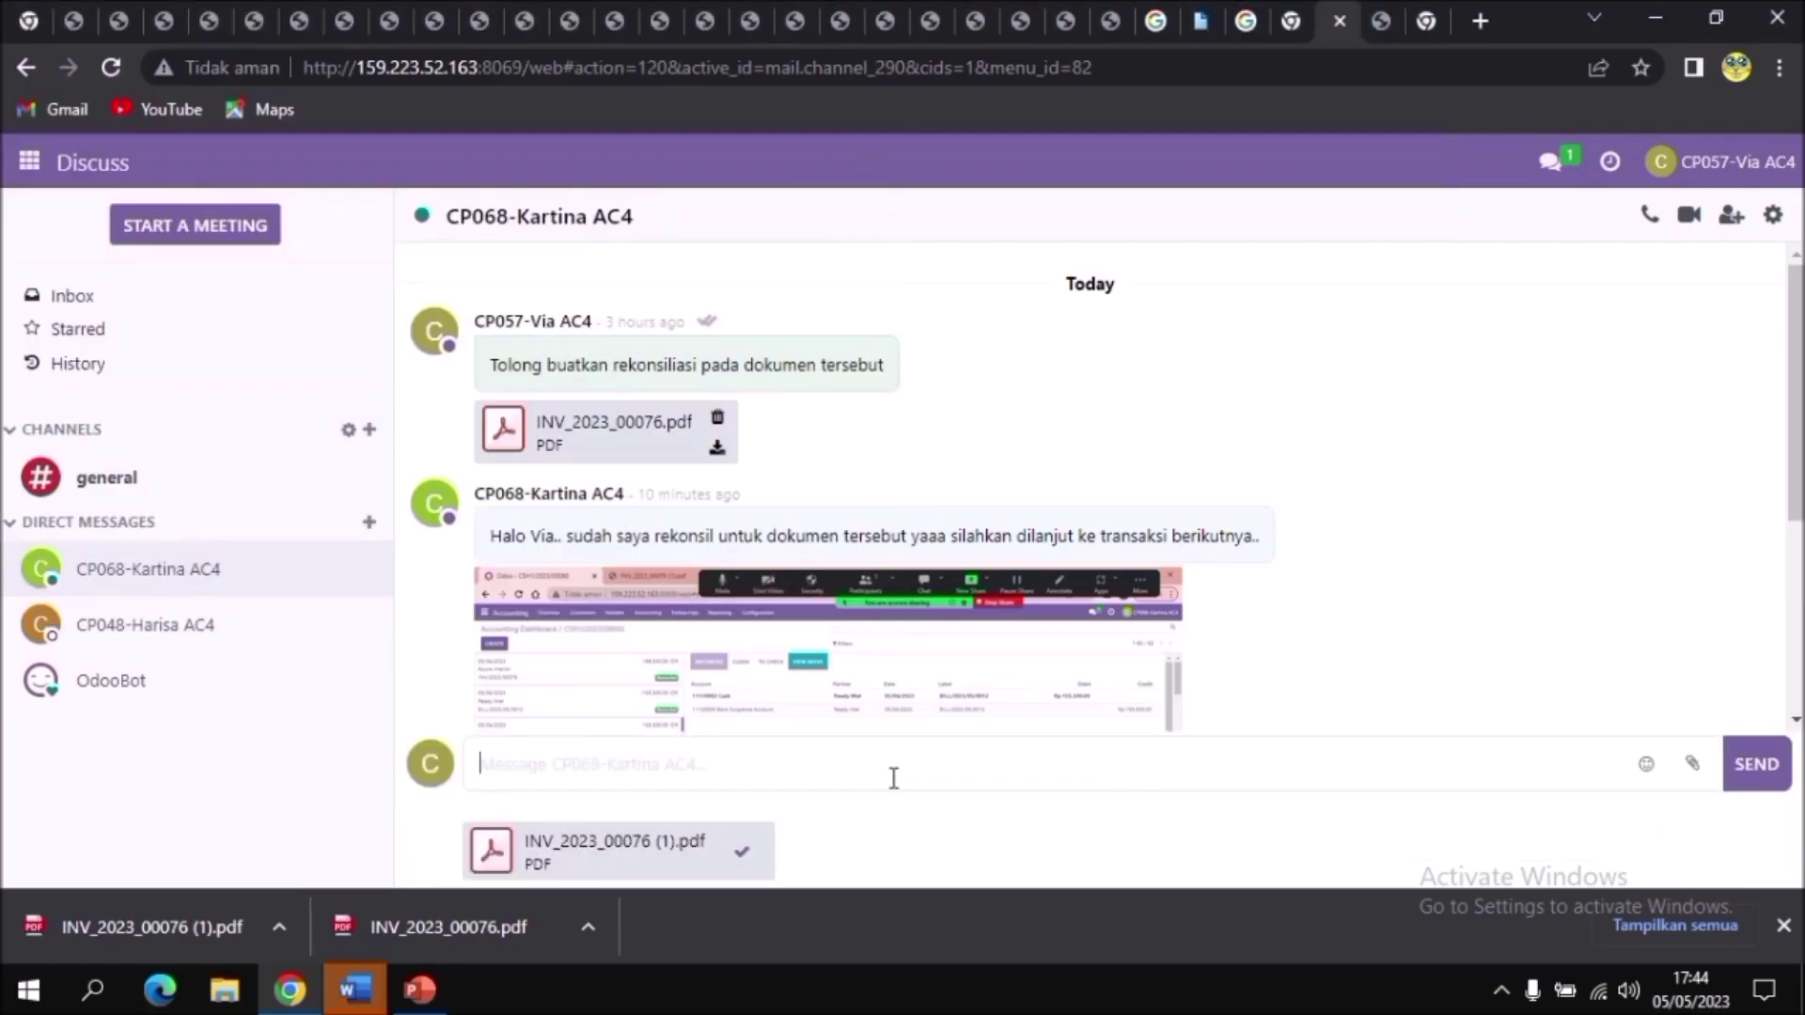
Step: Send 'tolong buatkan rekonsiliasi pada dokumen tersebut' together with the attached invoice PDF
text(tolong un)
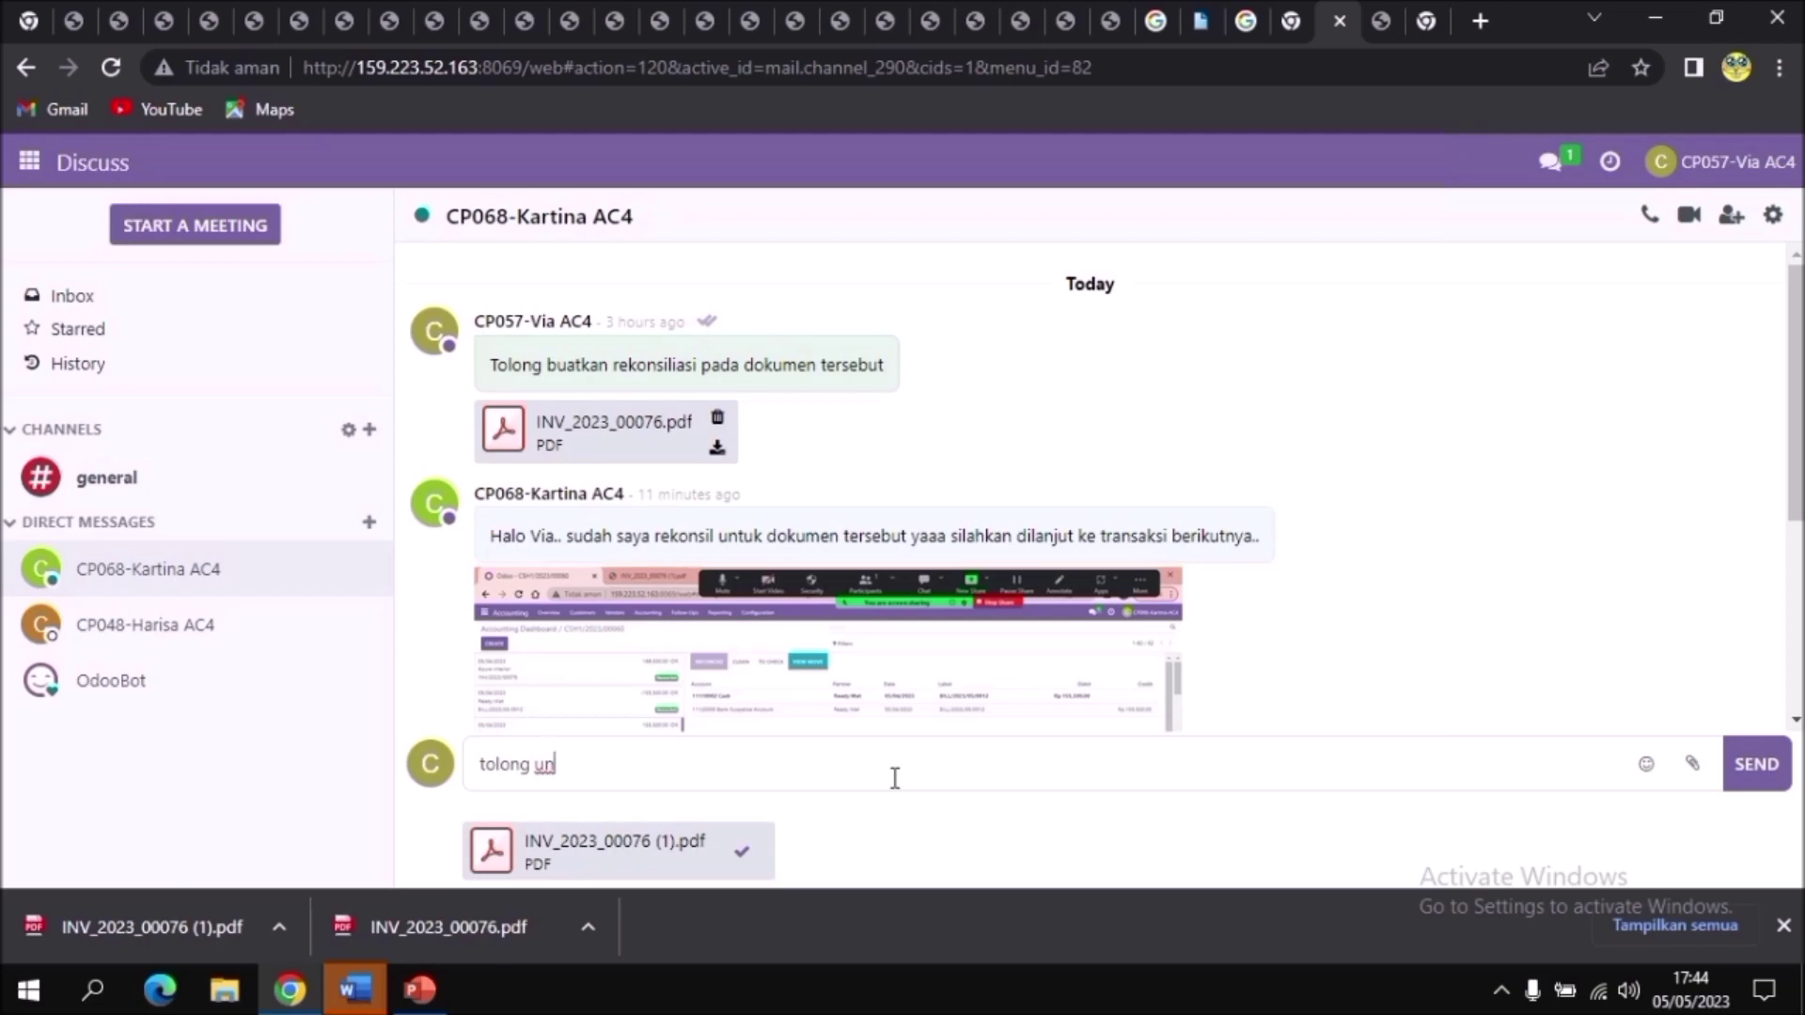
key(BackSpace)
key(BackSpace)
text(buatkan rekonsiliasi pada dokumen tersebut)
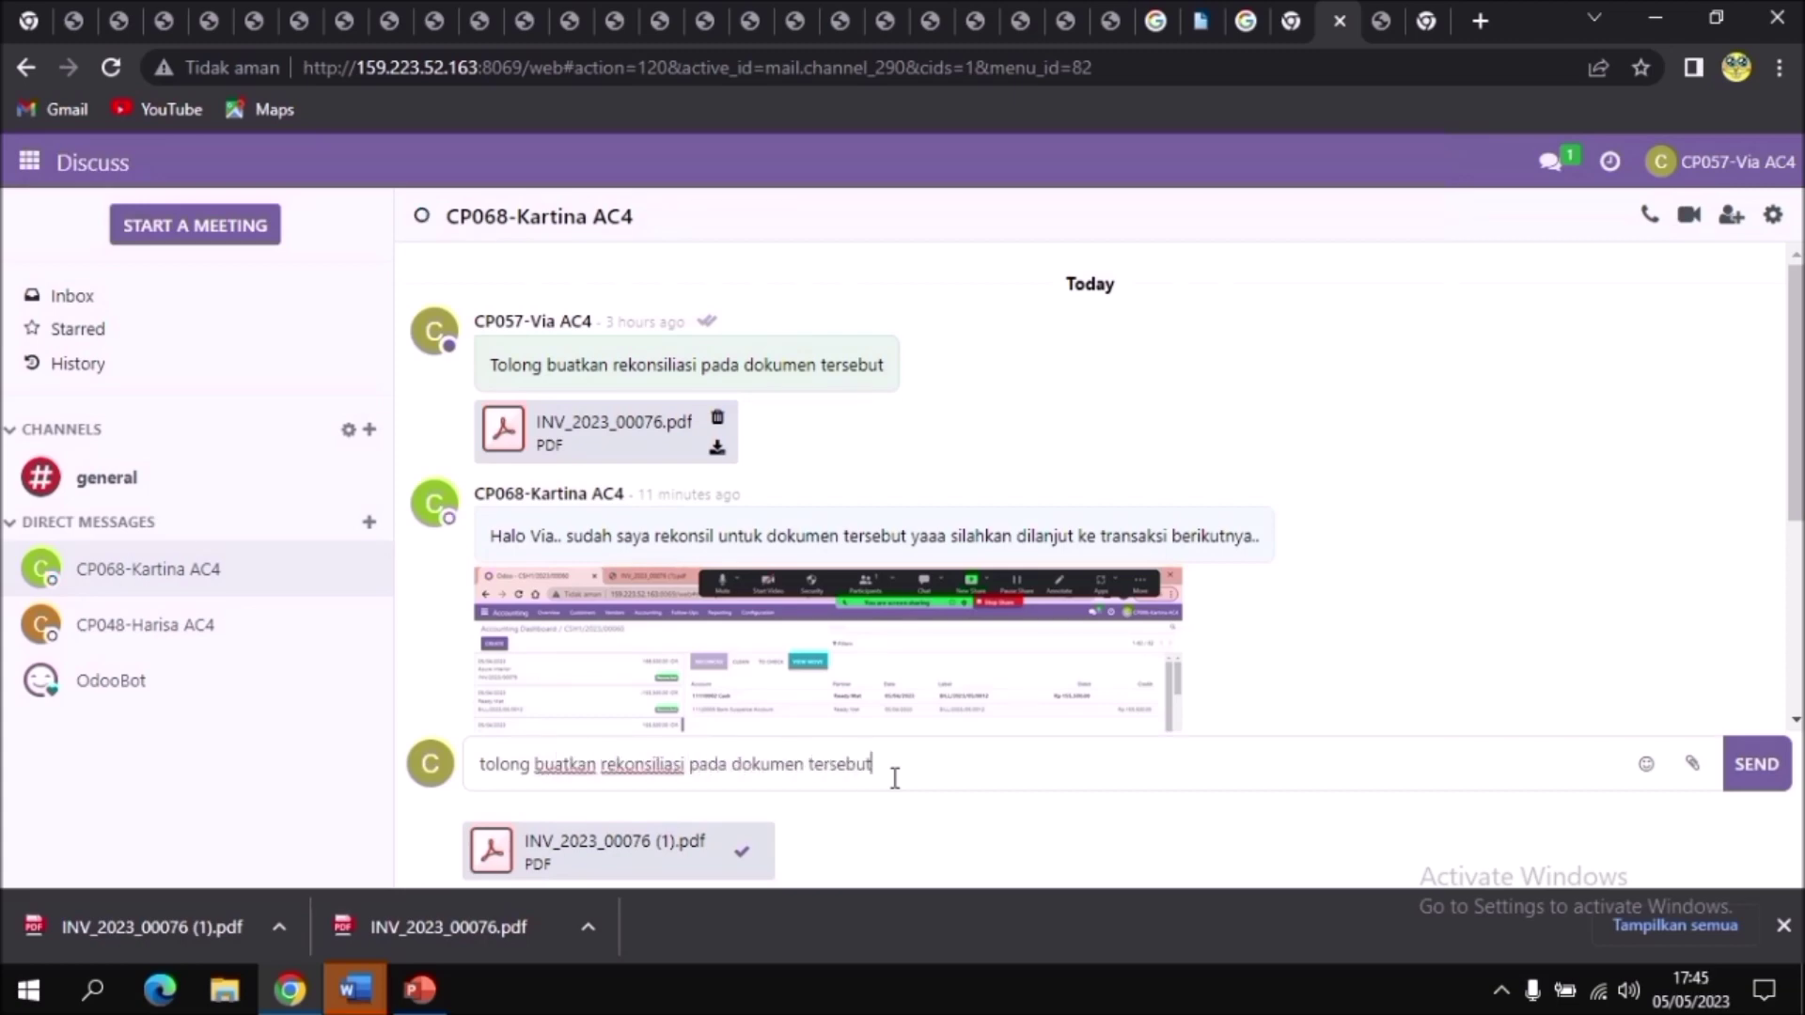
click(1758, 786)
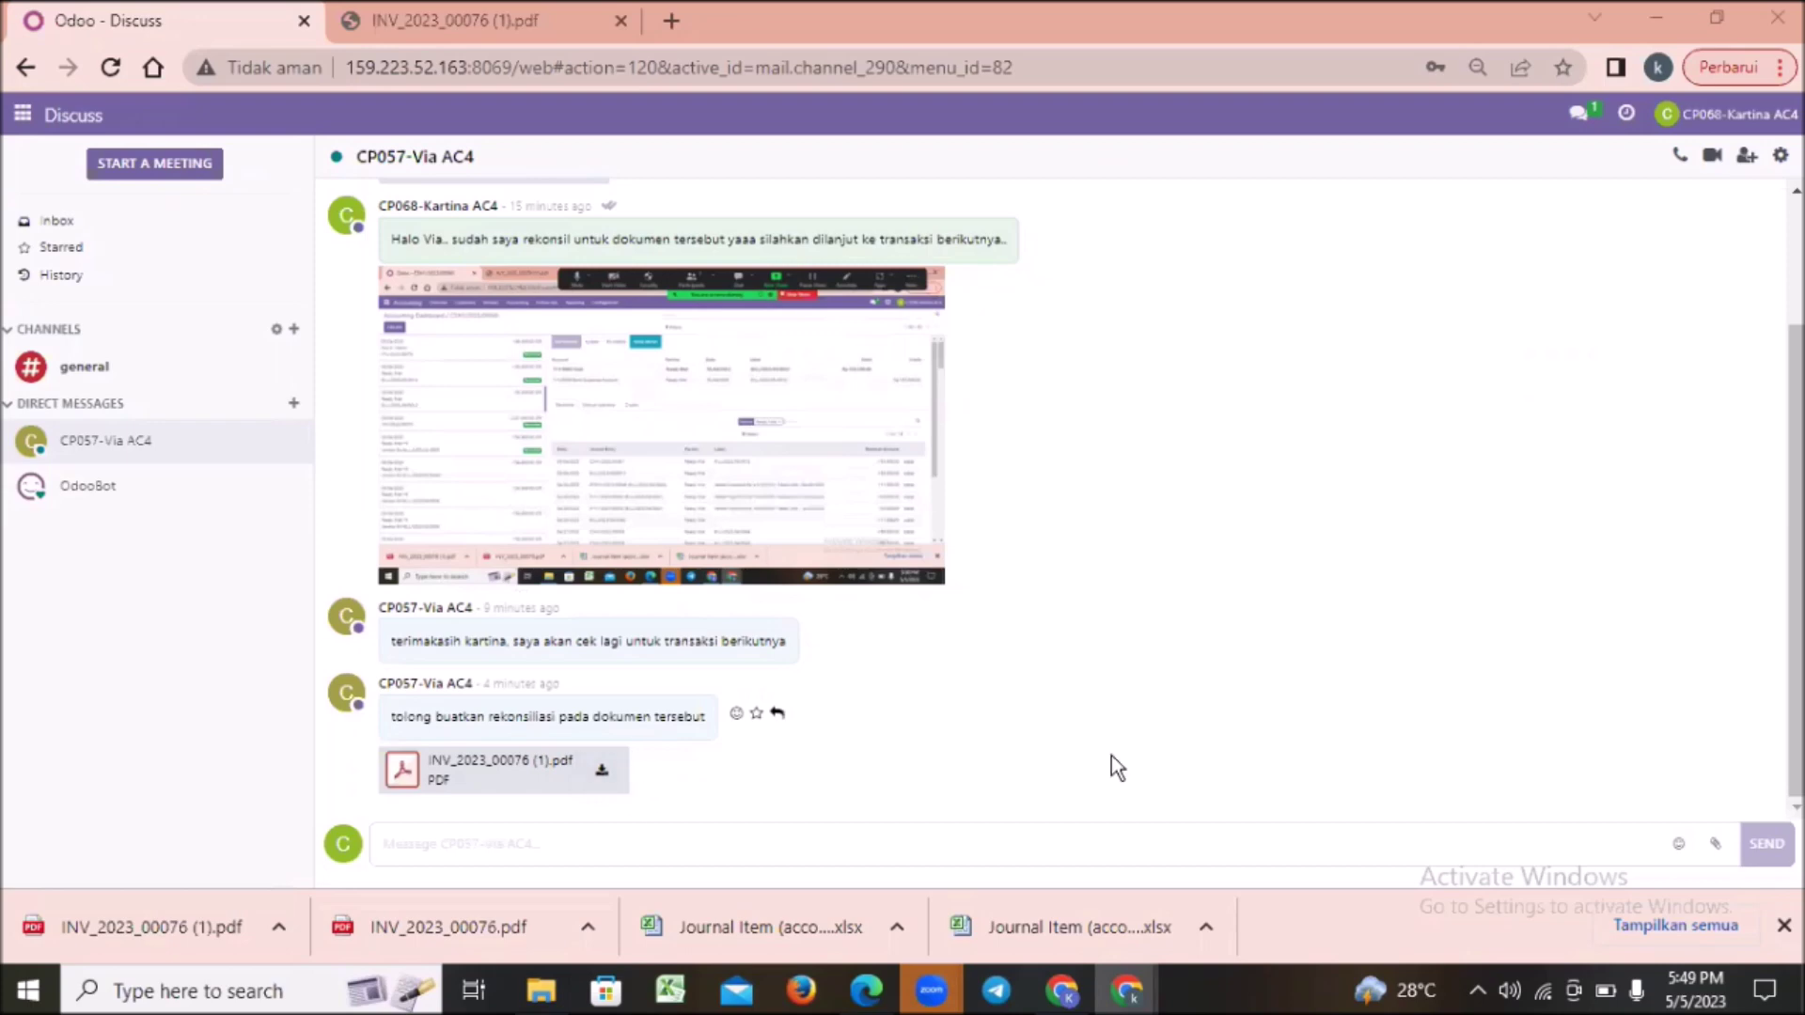
Step: Download the invoice PDF attachment from the chat and open it
click(603, 773)
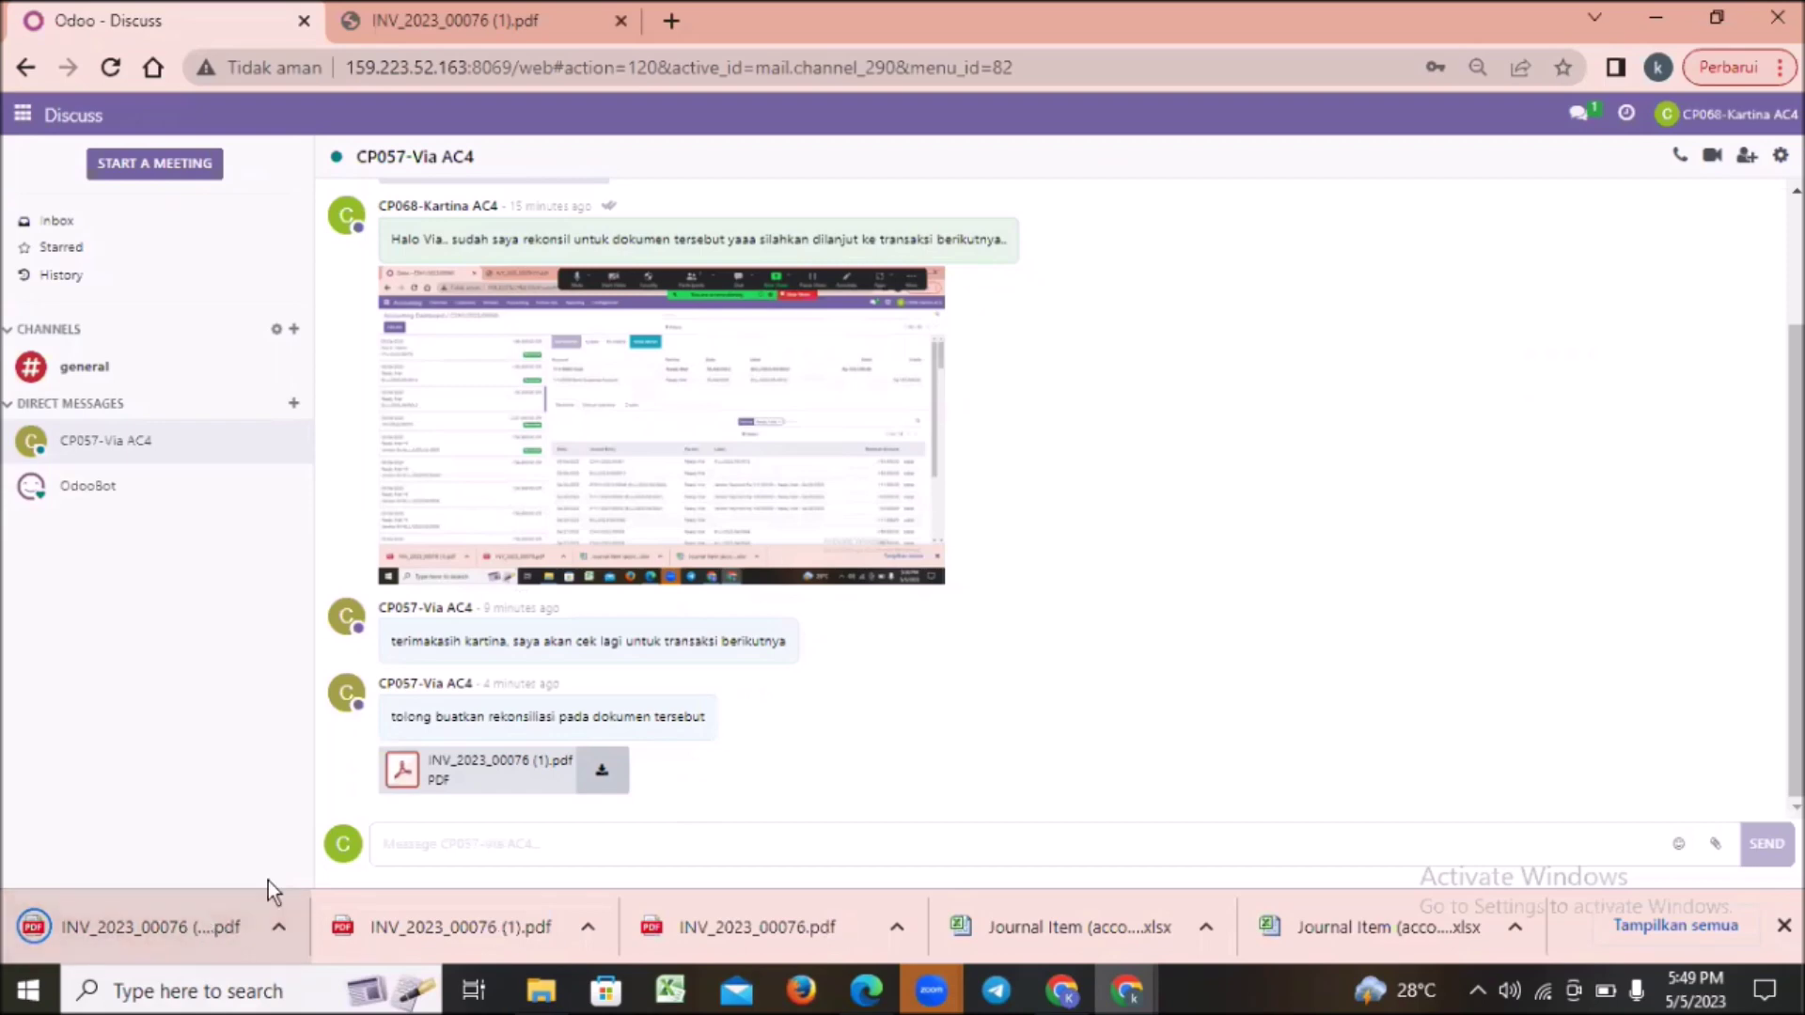
click(212, 886)
click(244, 23)
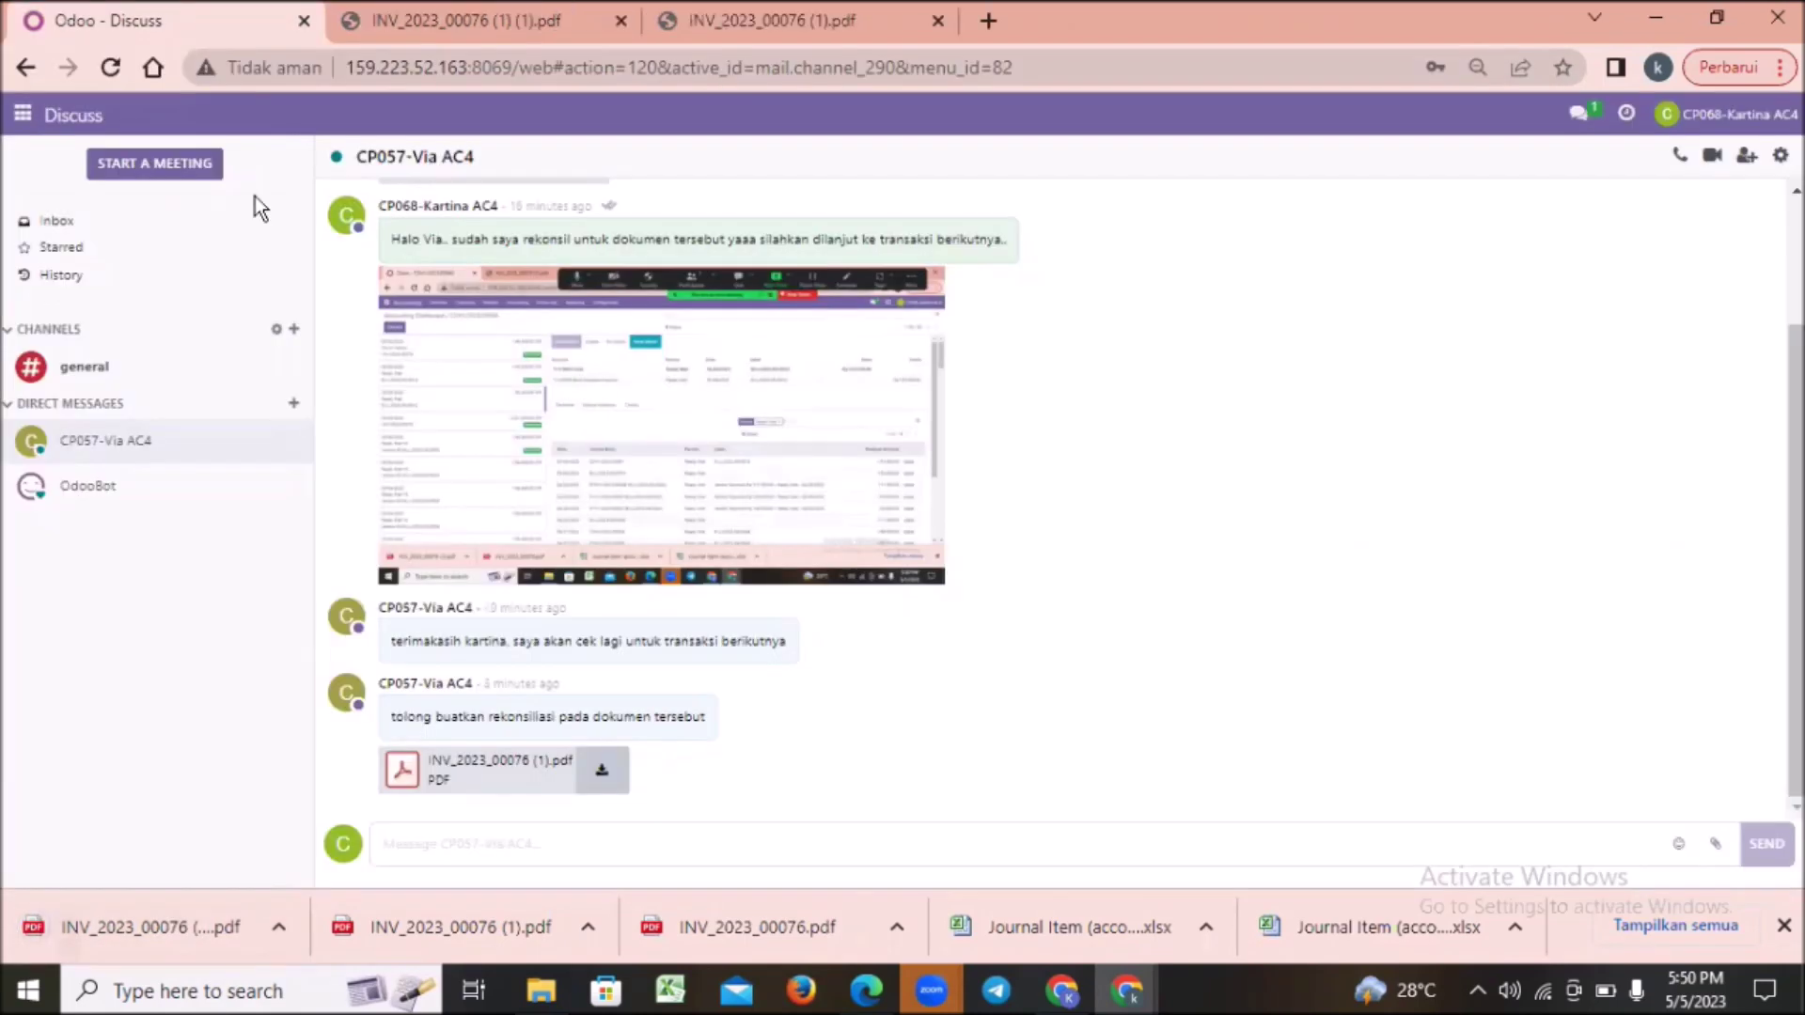
Step: Start a new statement line in the Cash journal's transactions in Accounting
click(20, 117)
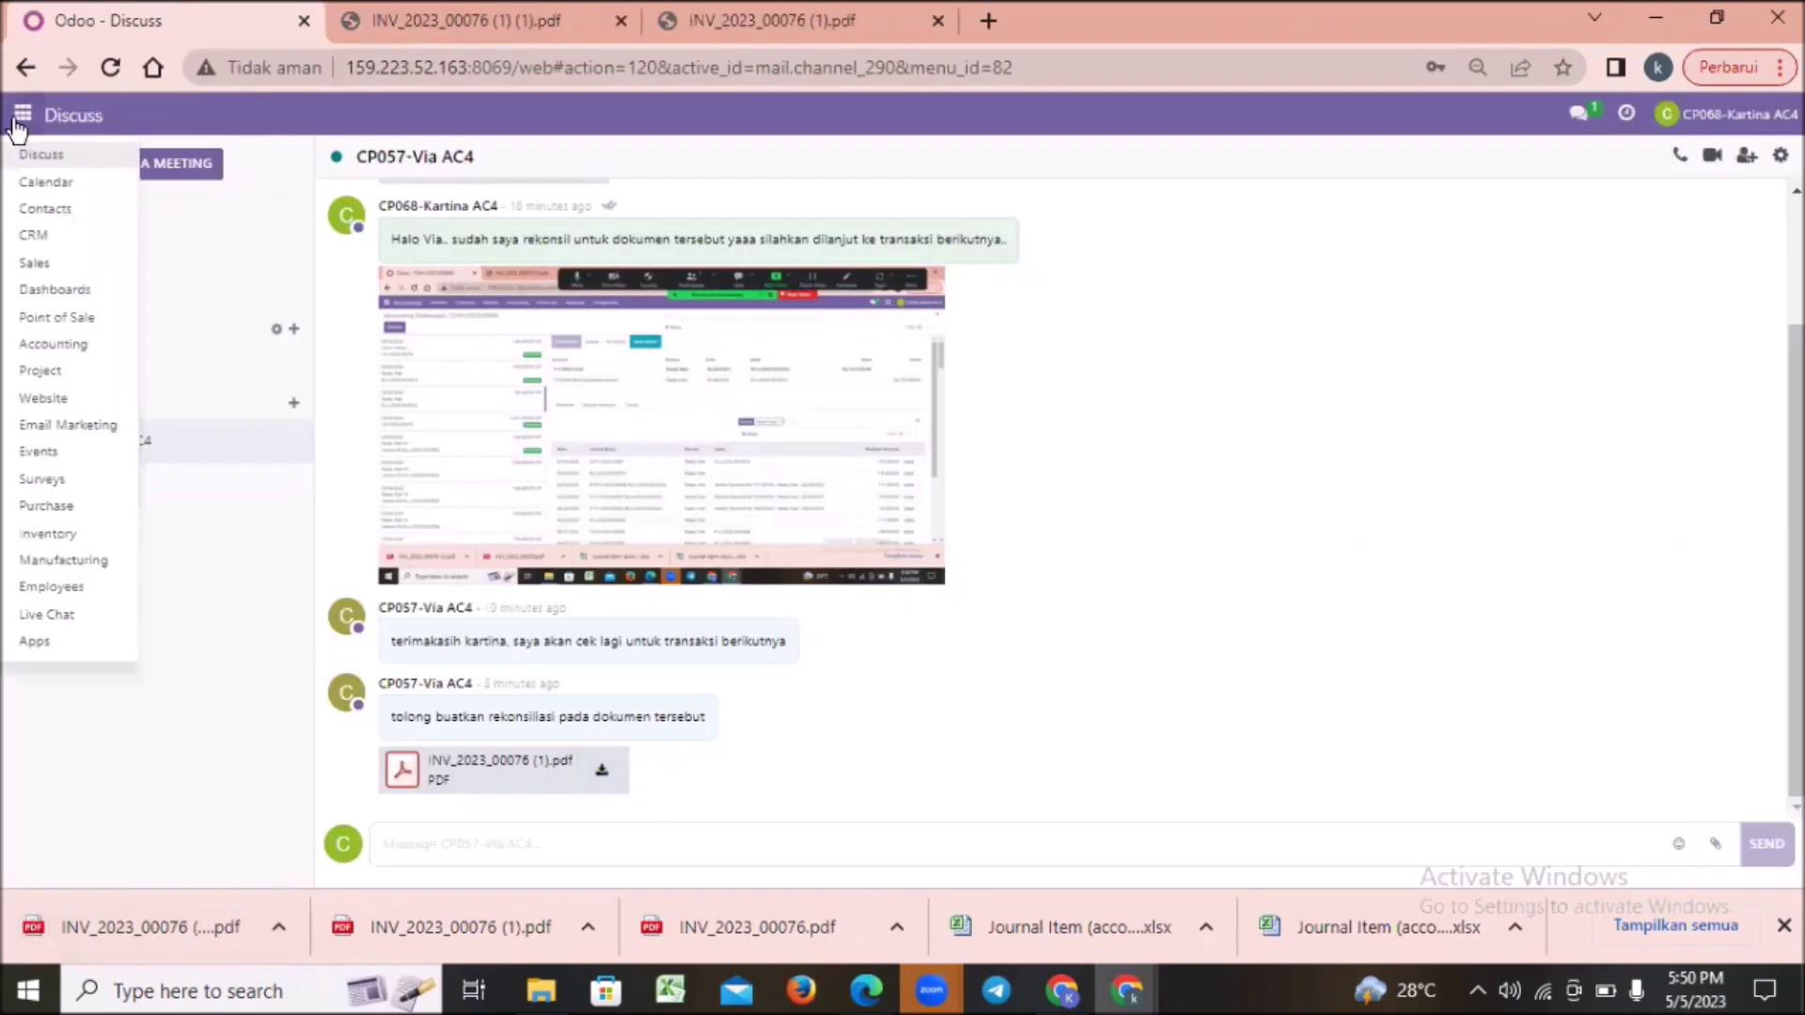
click(77, 348)
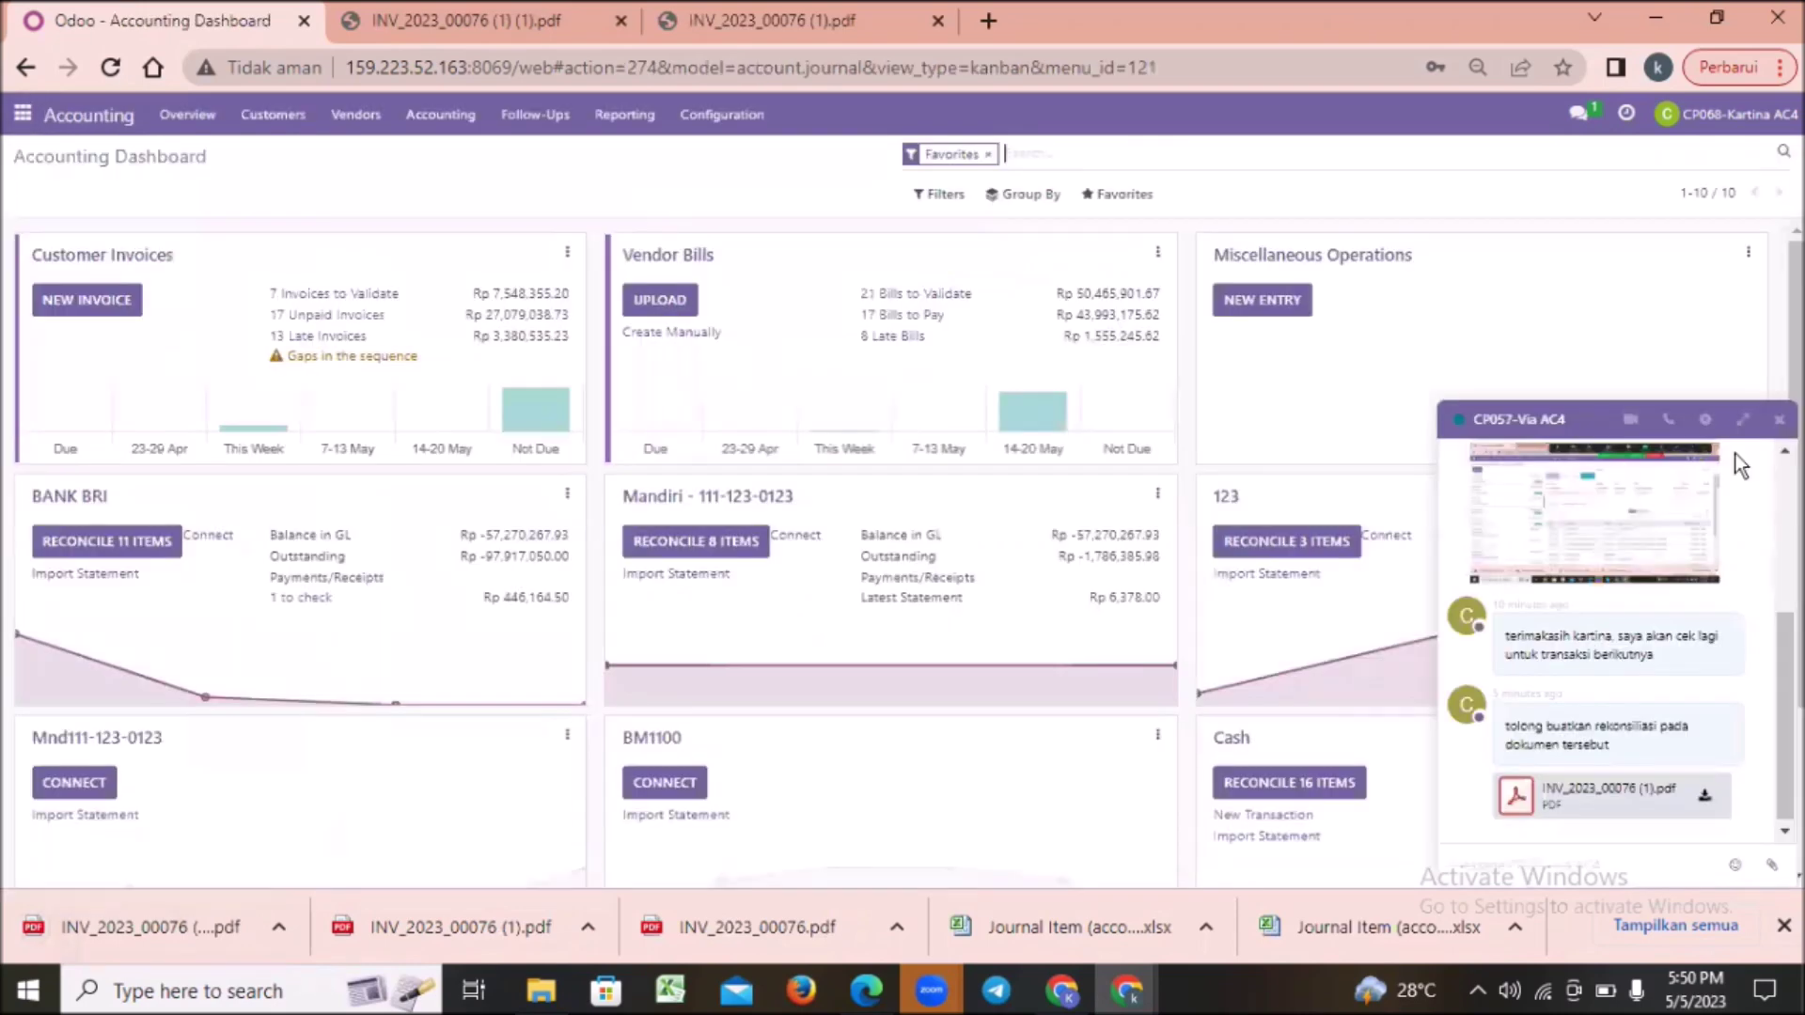
click(1774, 424)
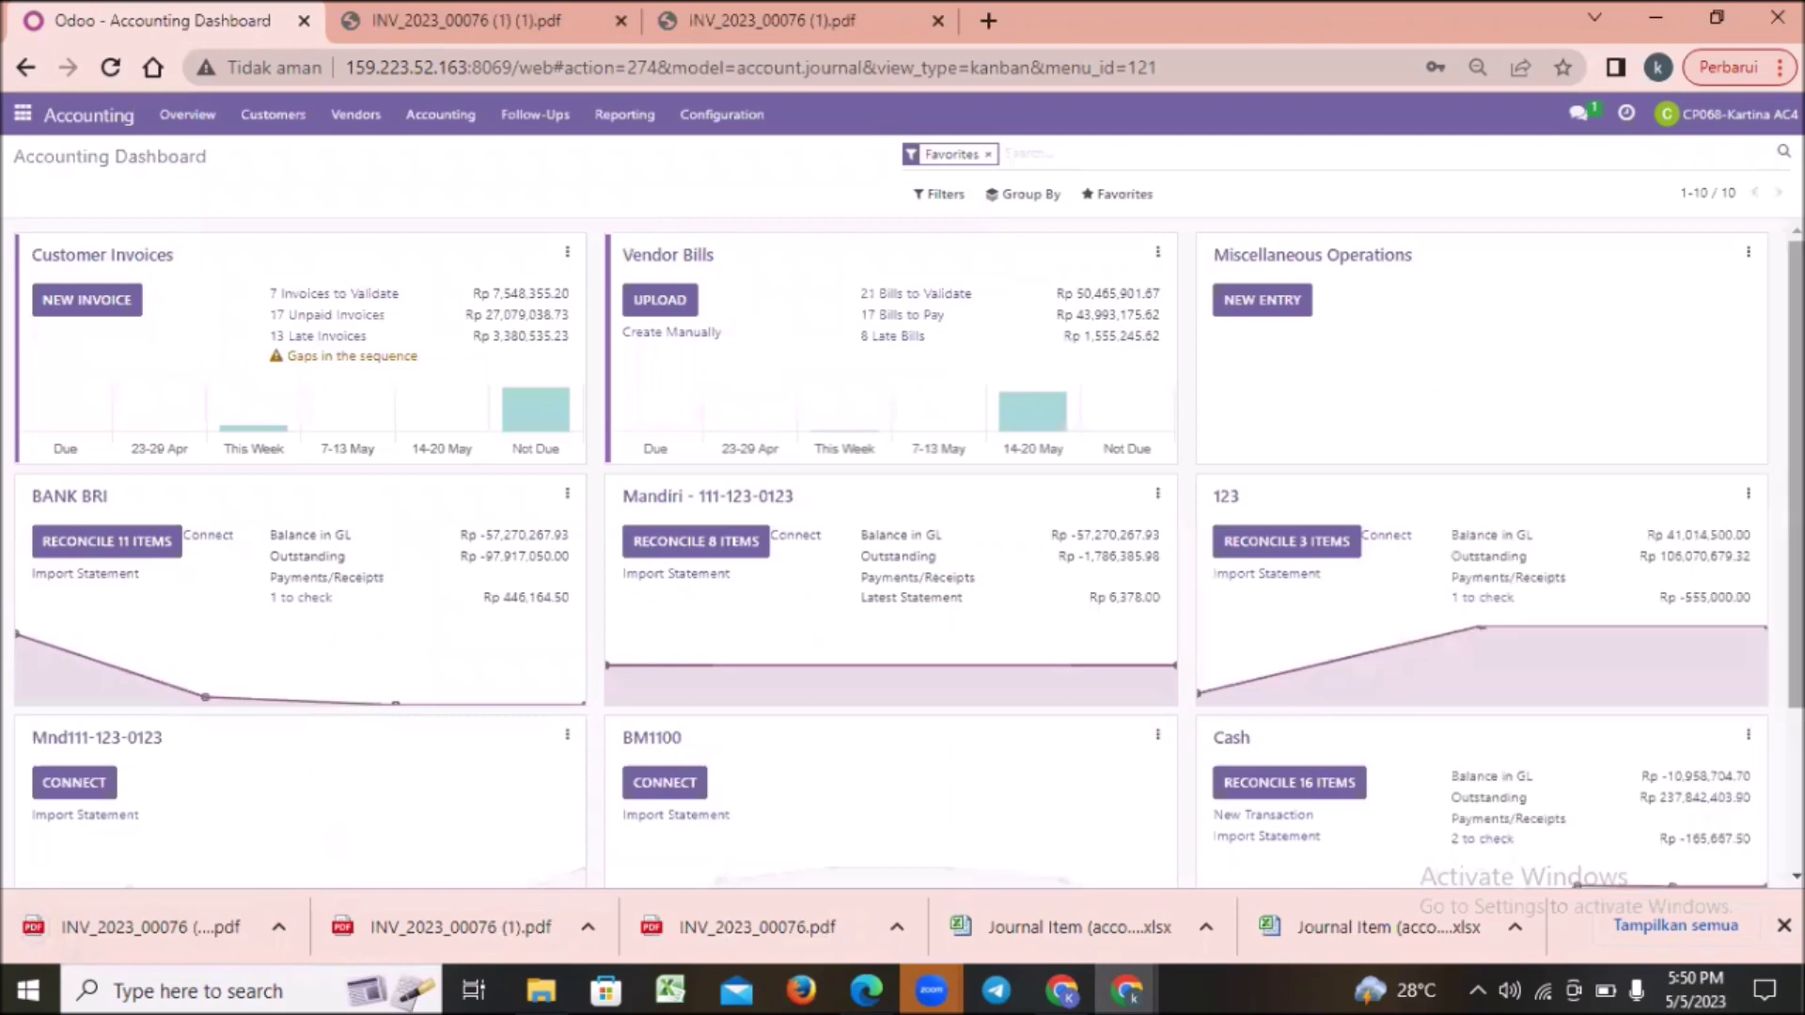
scroll(1751, 617, down, 2)
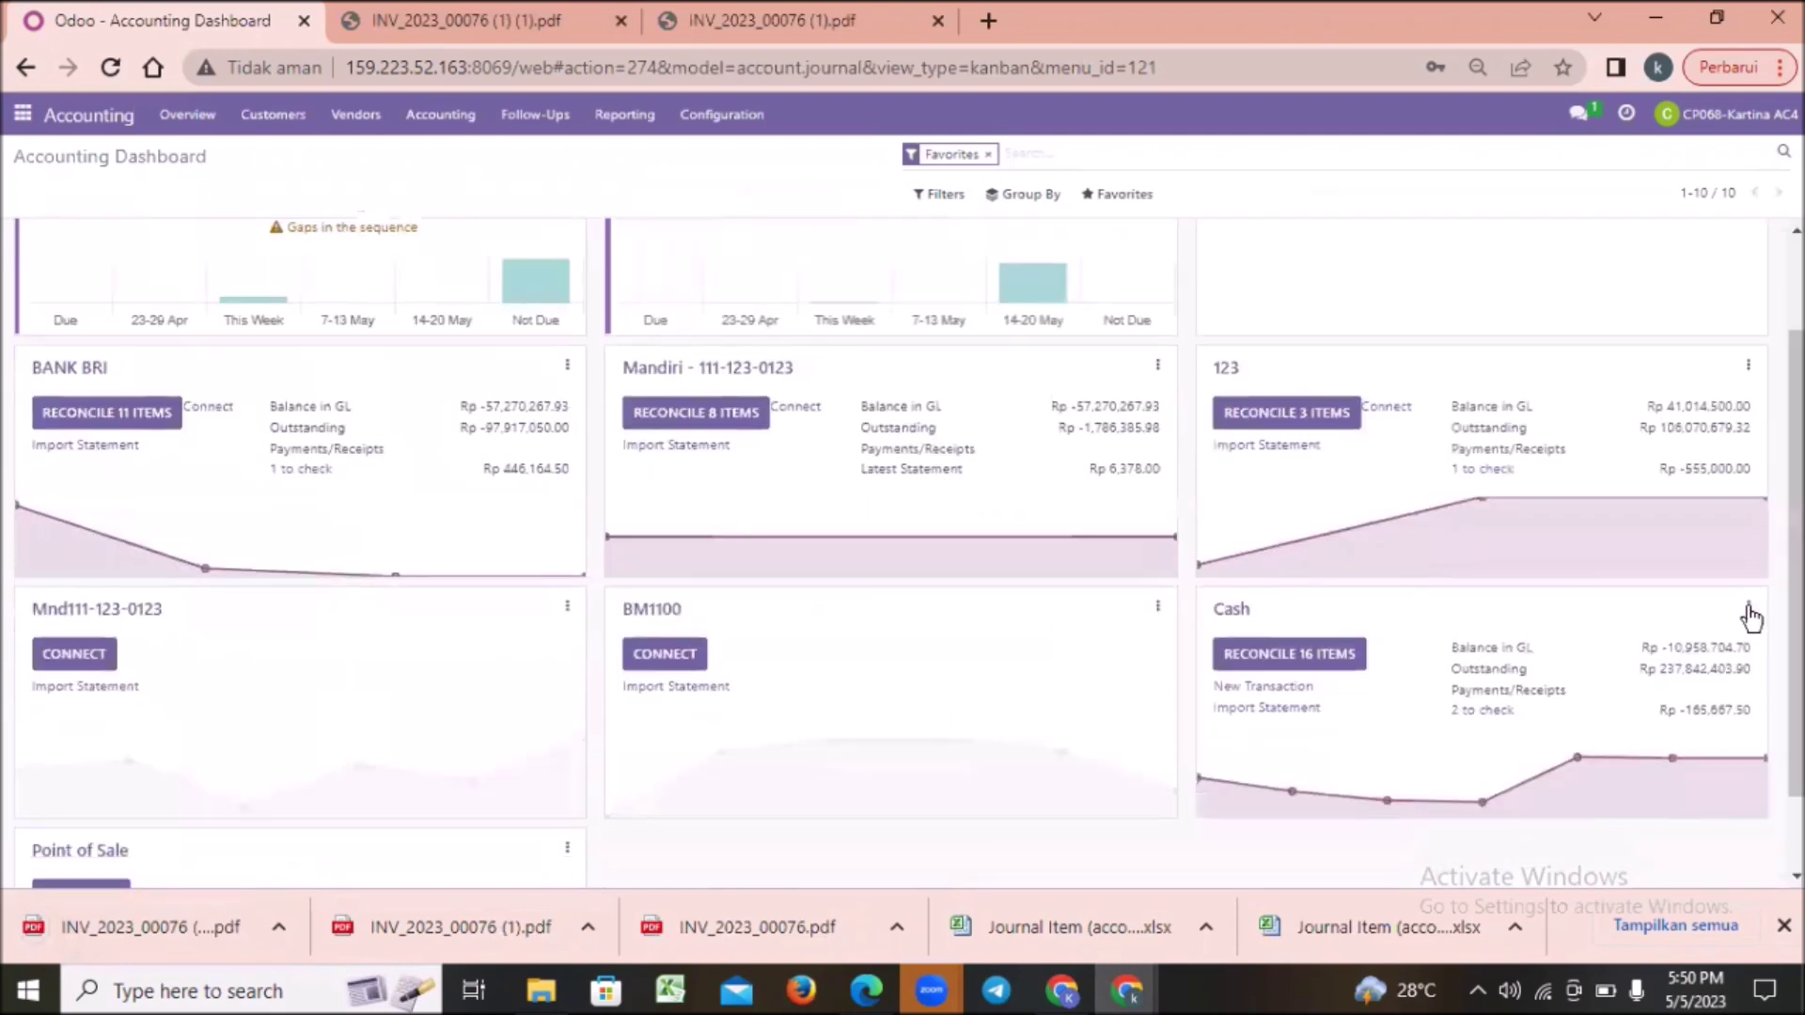
click(1750, 611)
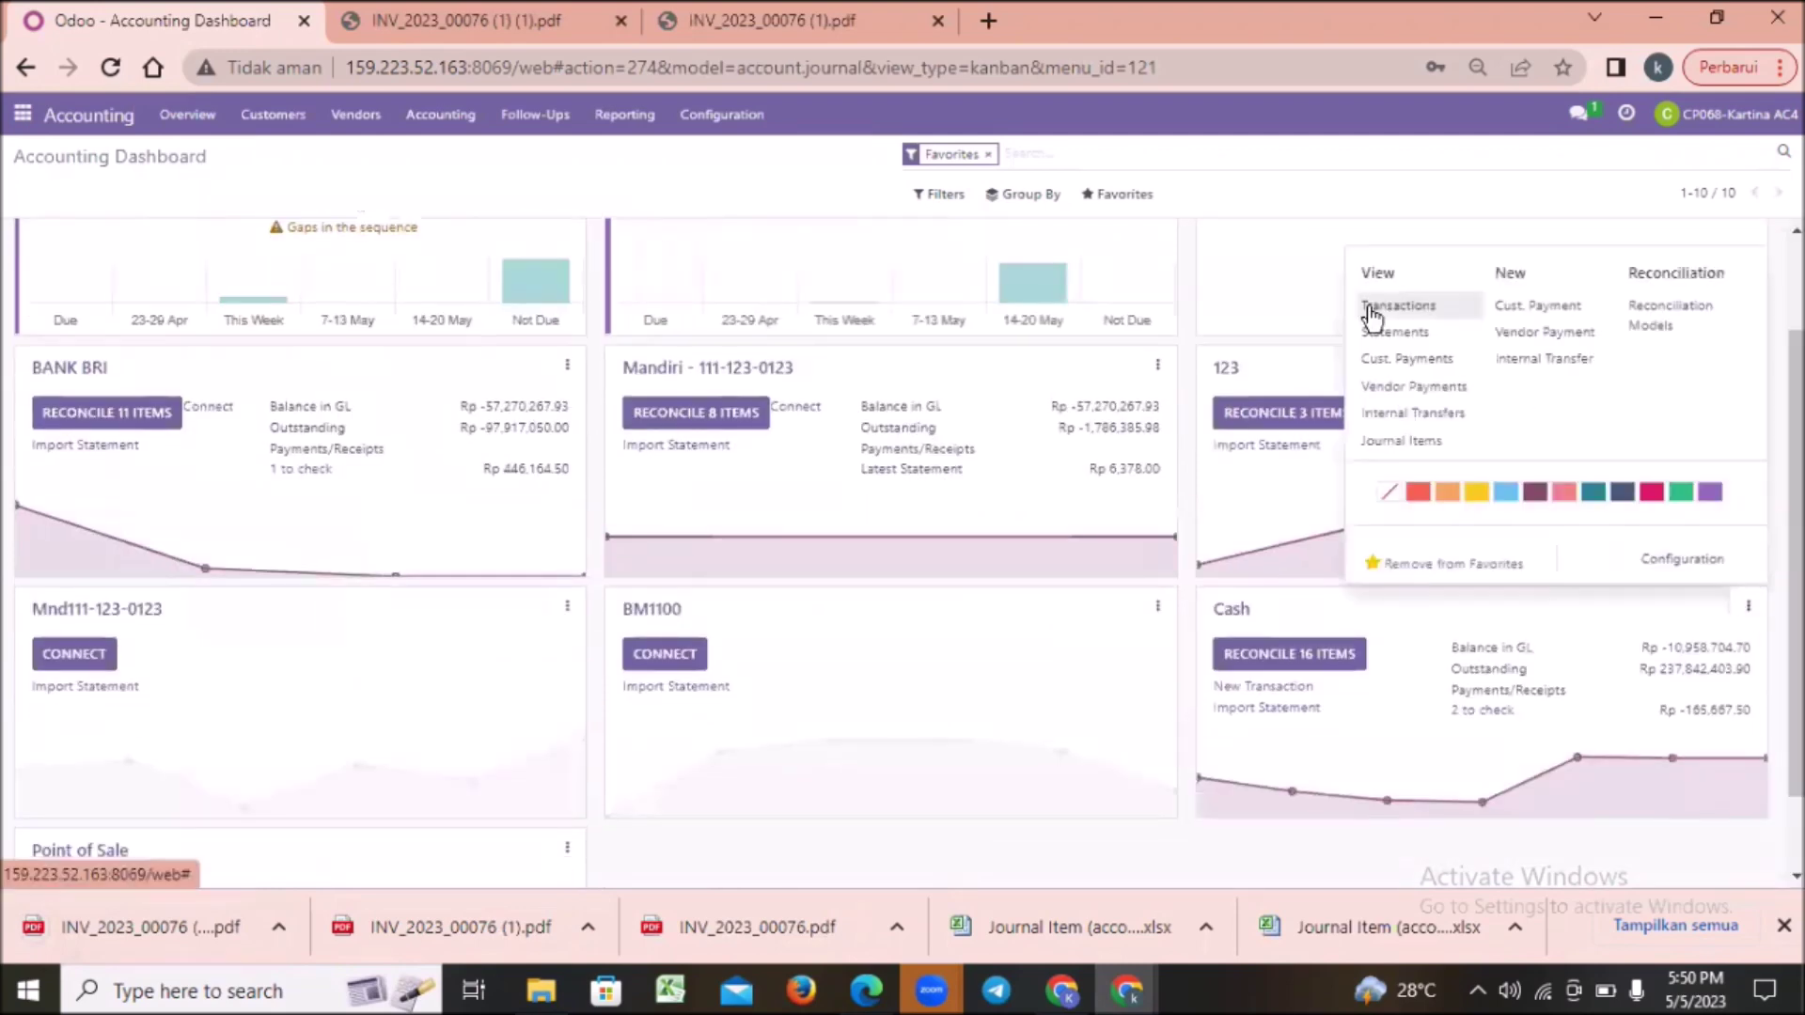
click(1373, 309)
click(47, 195)
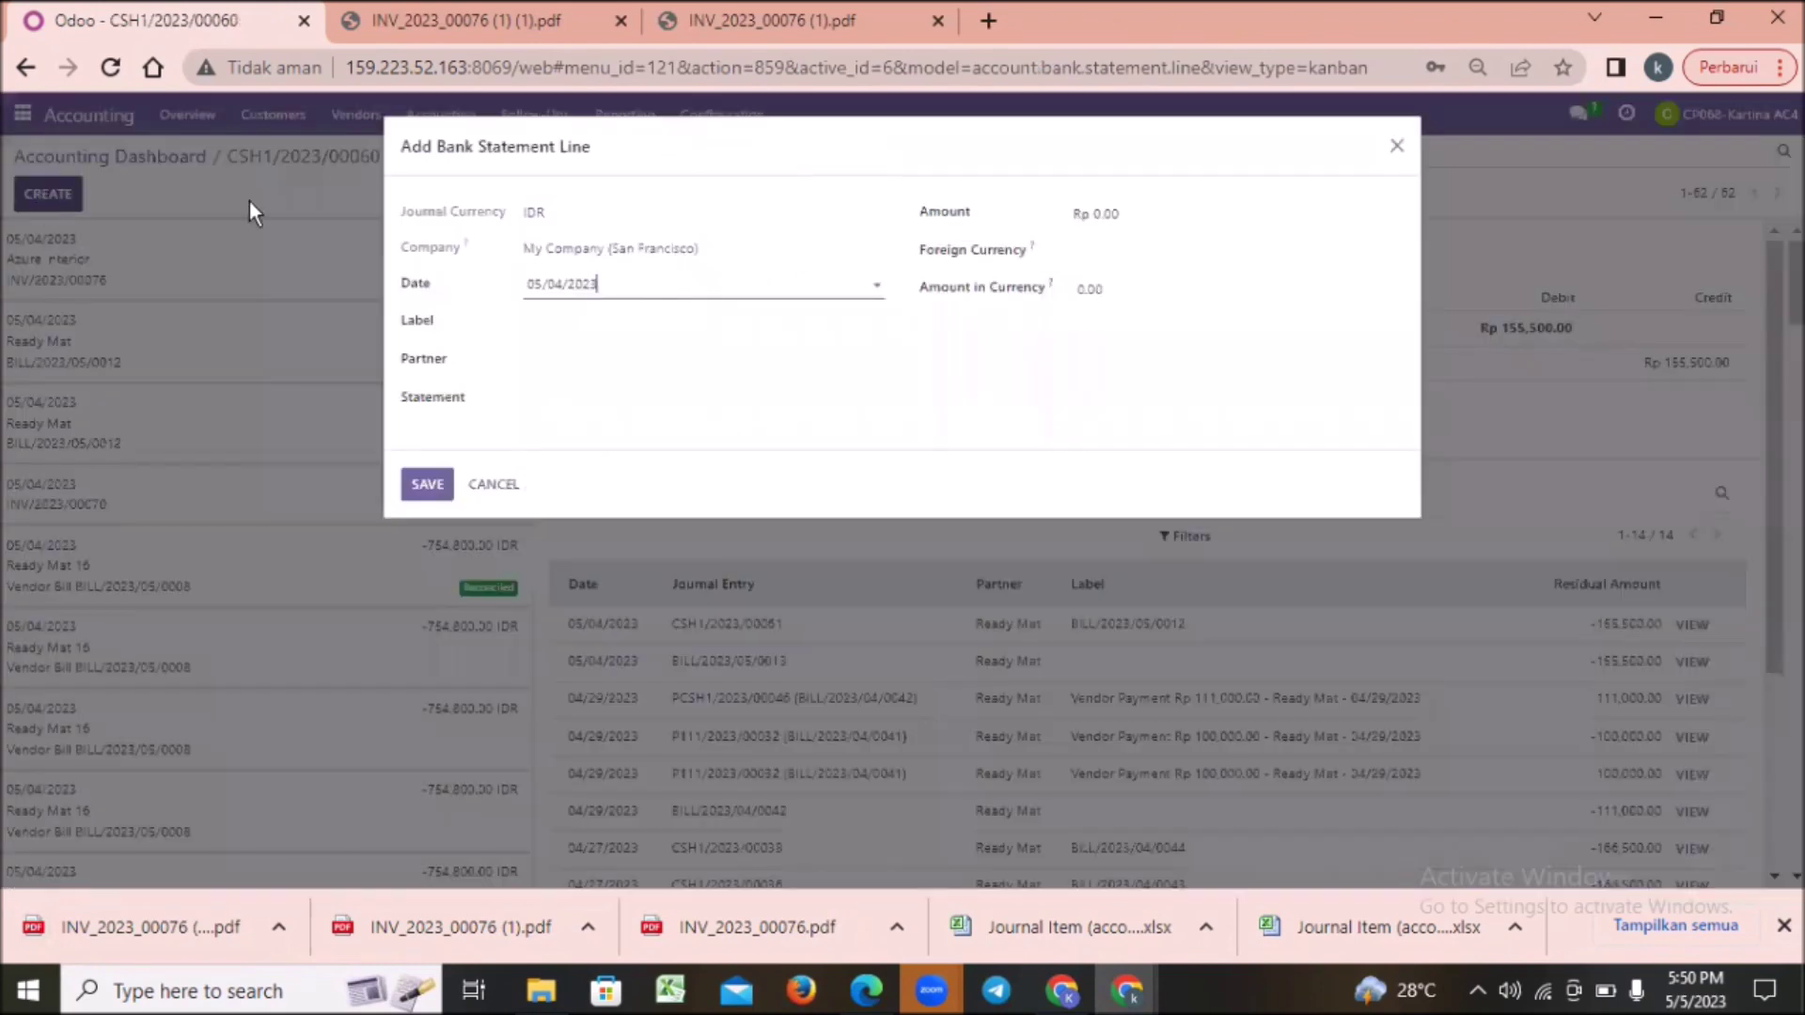
Step: Set the statement line label to INV/2023/00076, copied from the invoice PDF
click(588, 322)
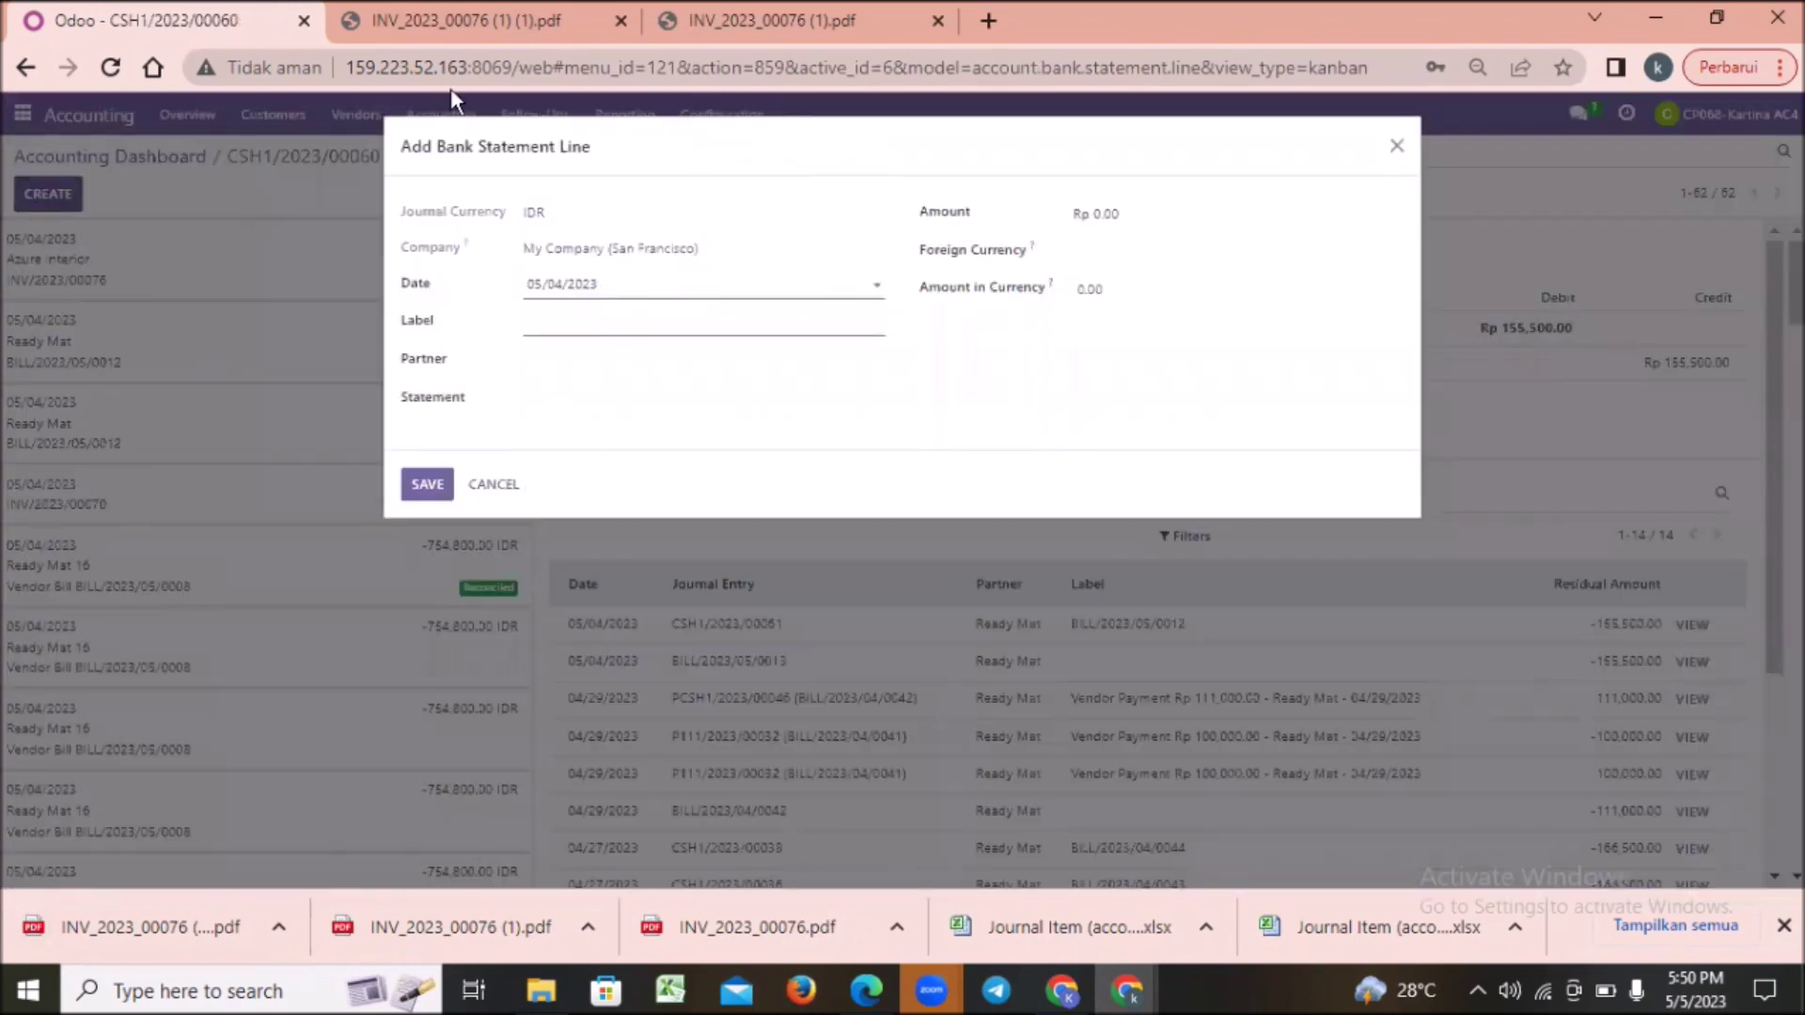
click(459, 32)
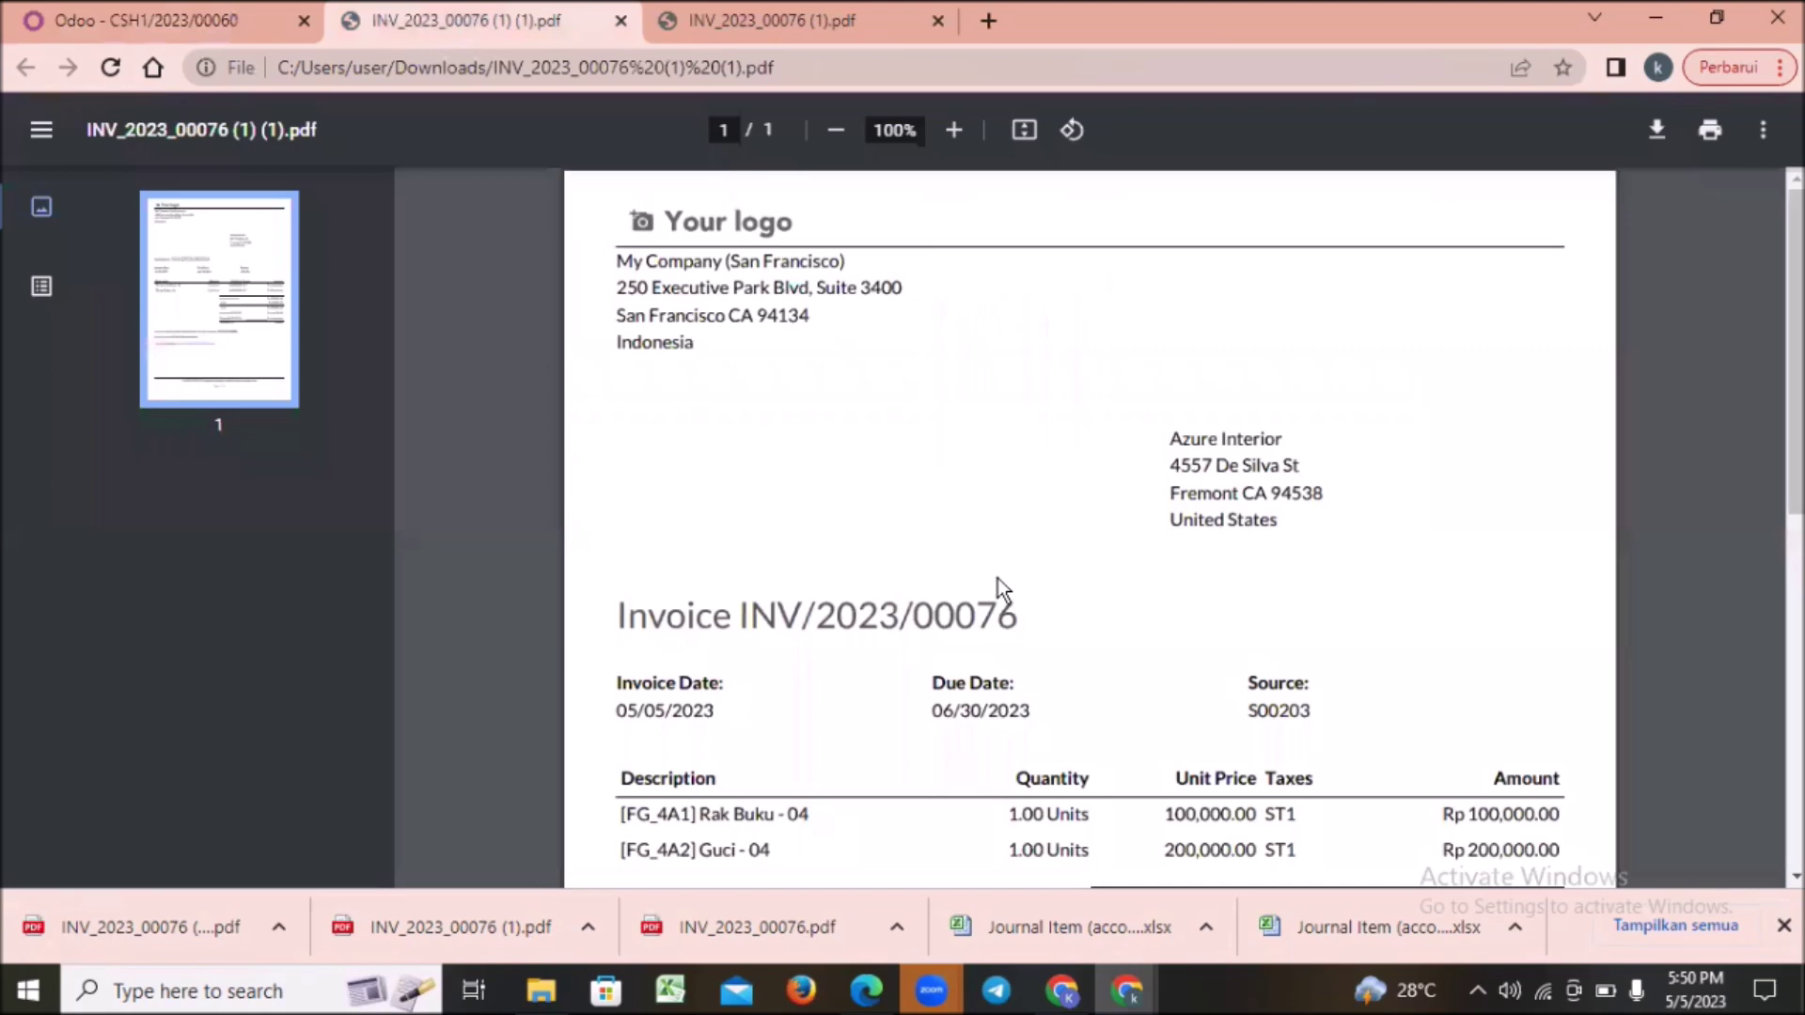
drag(782, 612, 745, 615)
right_click(745, 616)
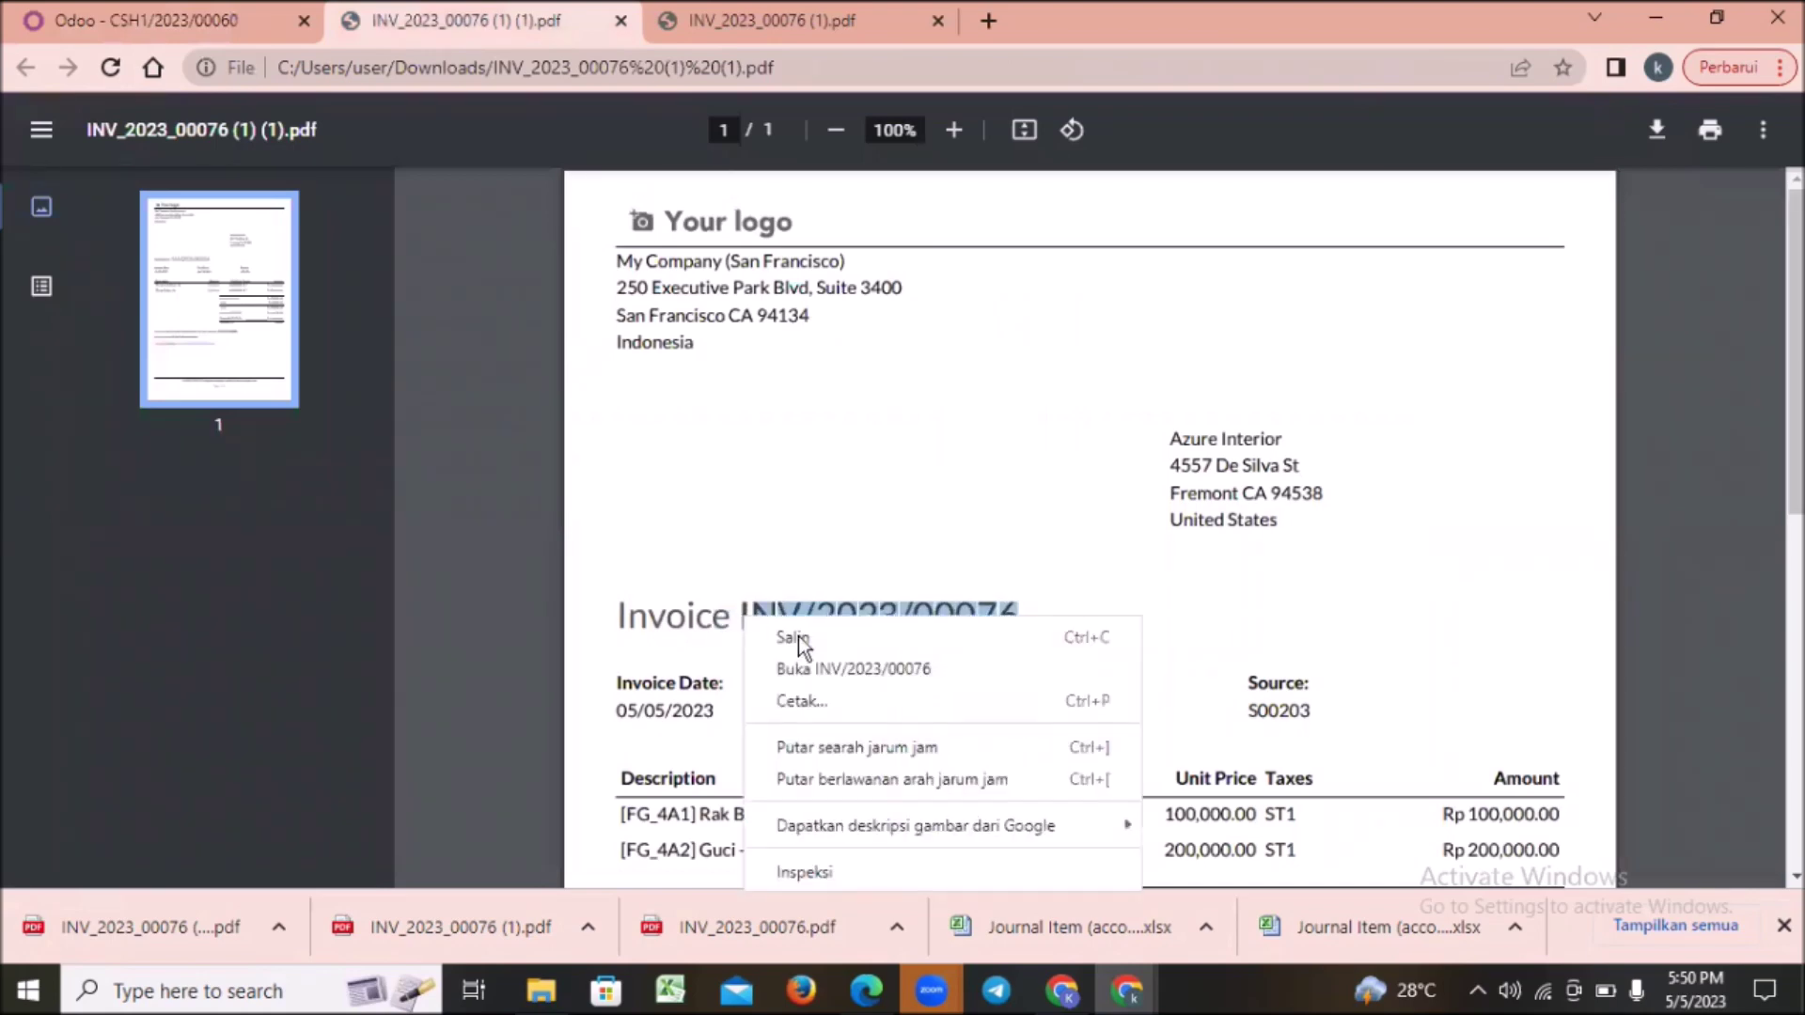
click(199, 14)
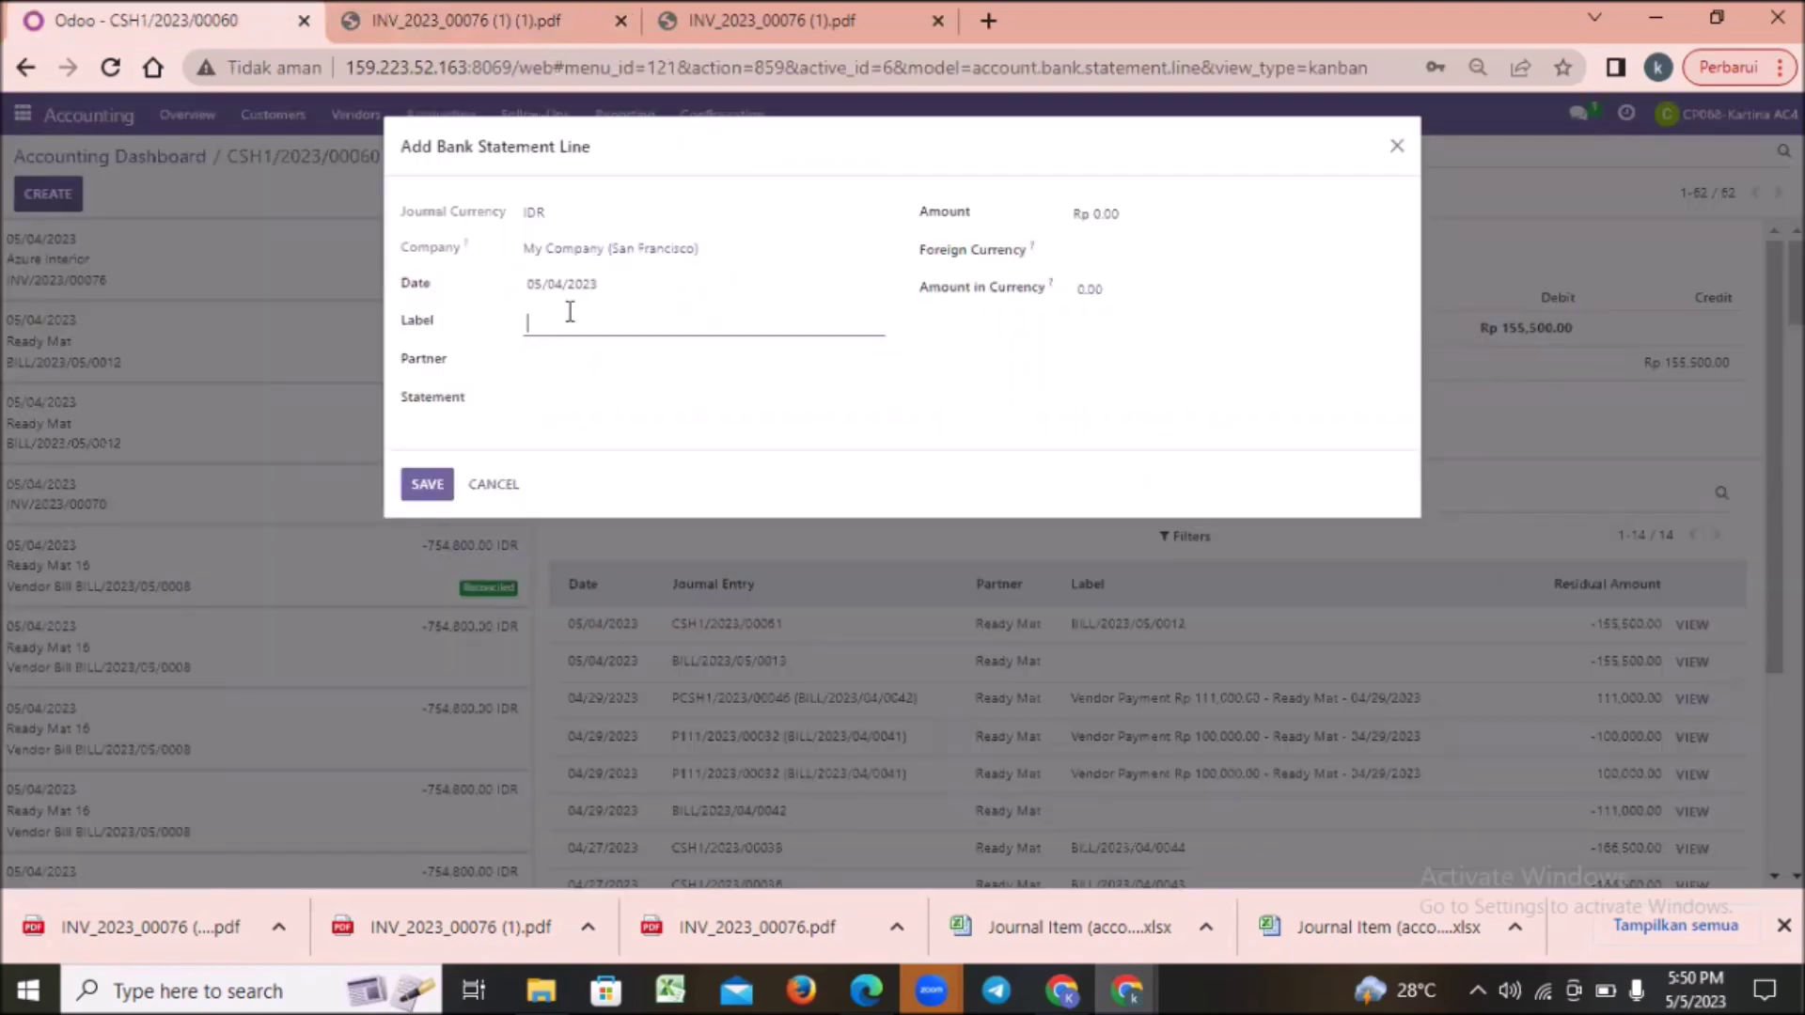
text(INV/2023/00076)
Step: Set partner Azure Interior and amount 166,500.00 taken from the invoice totals
click(609, 359)
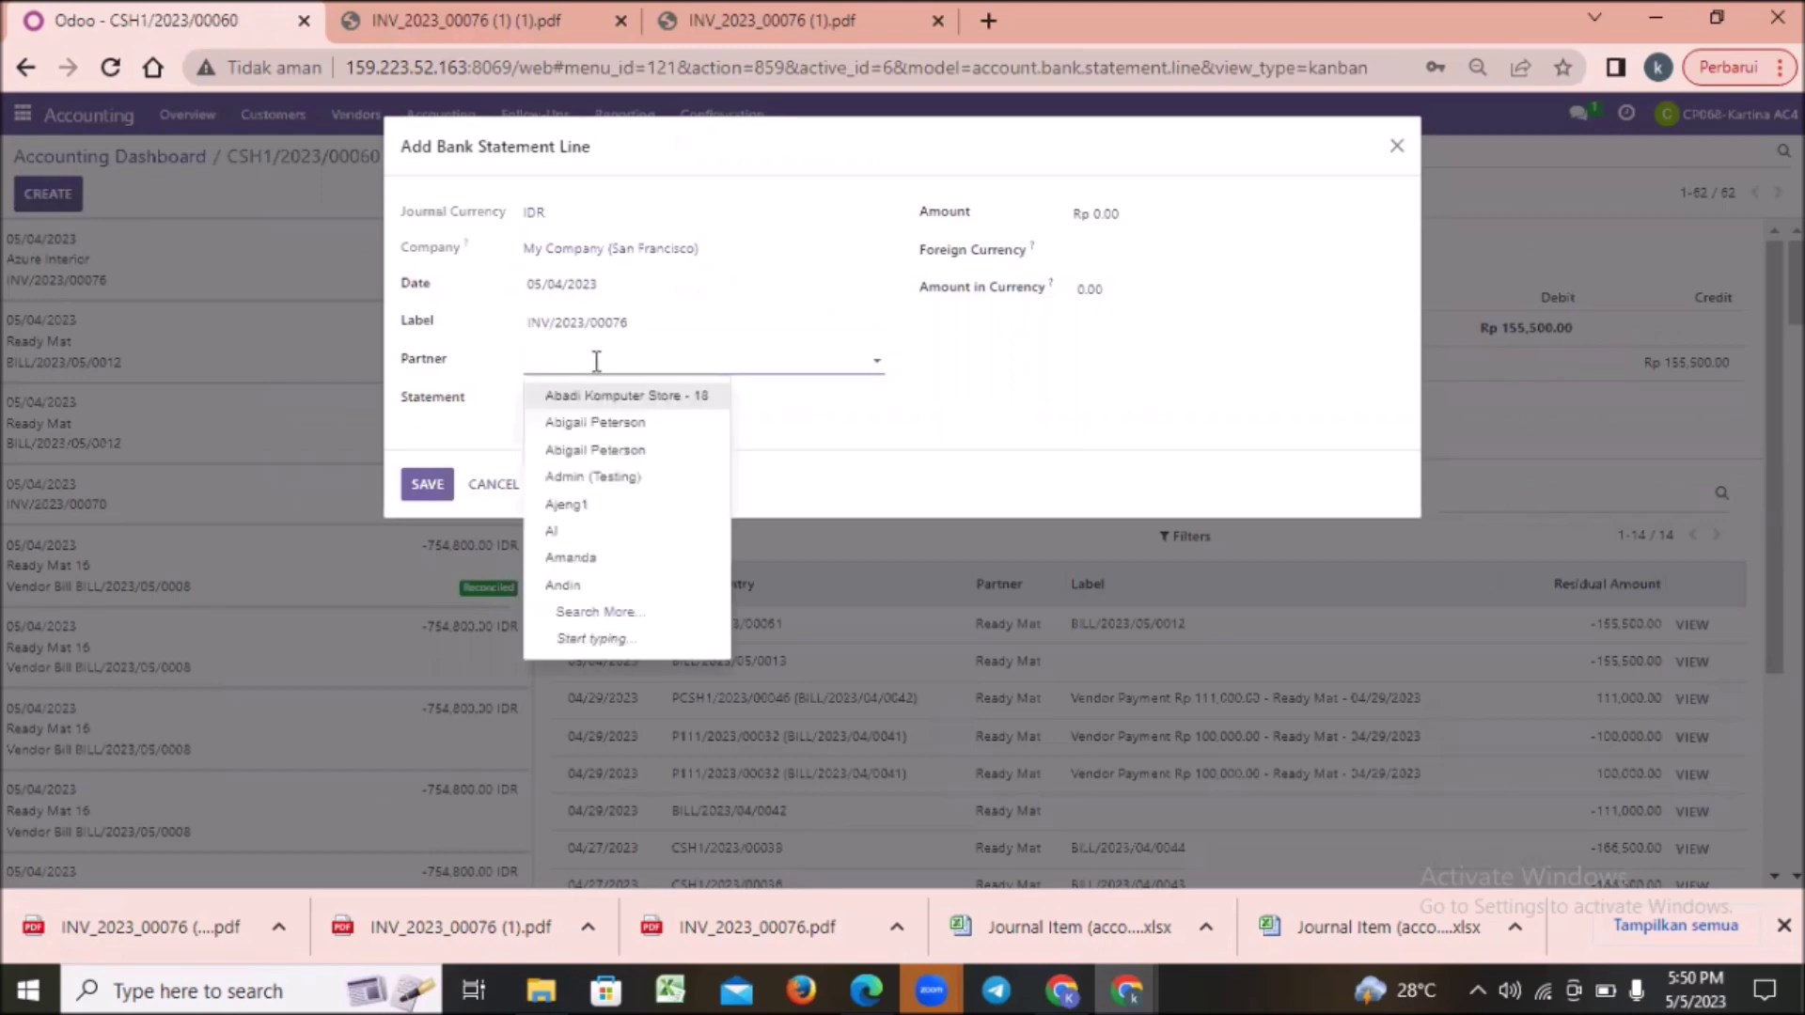
text(azur)
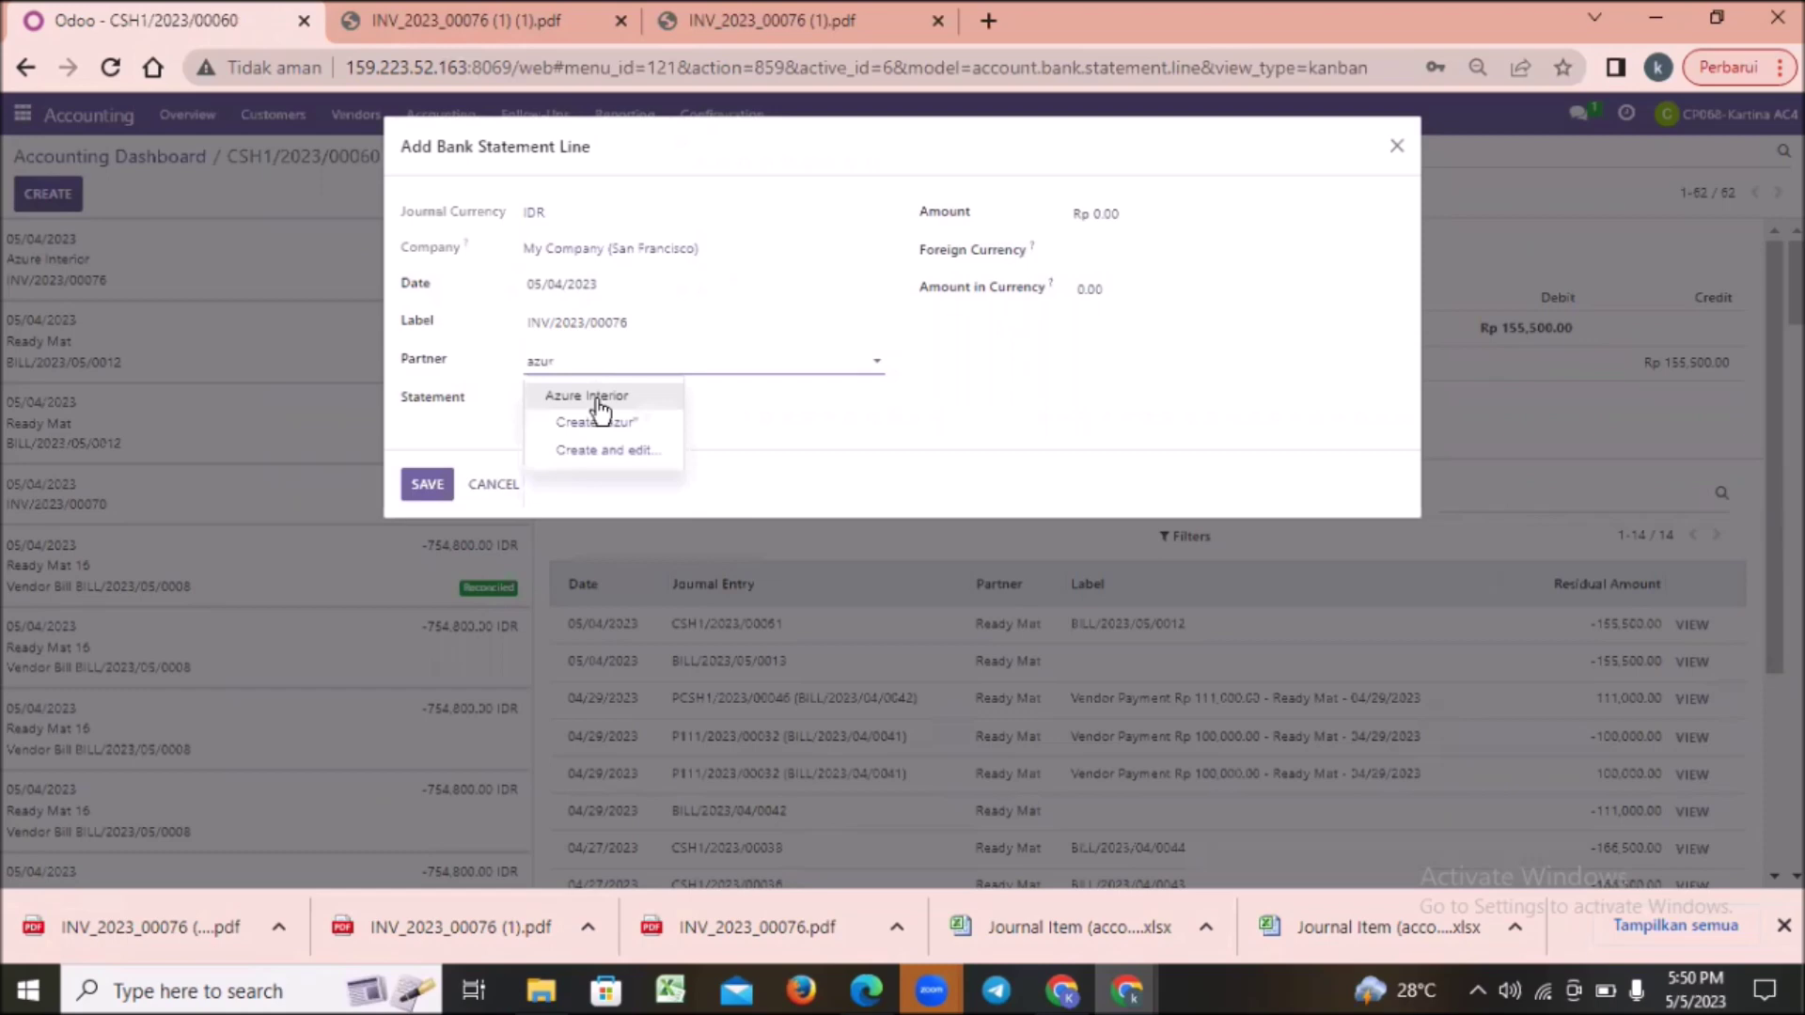
click(628, 395)
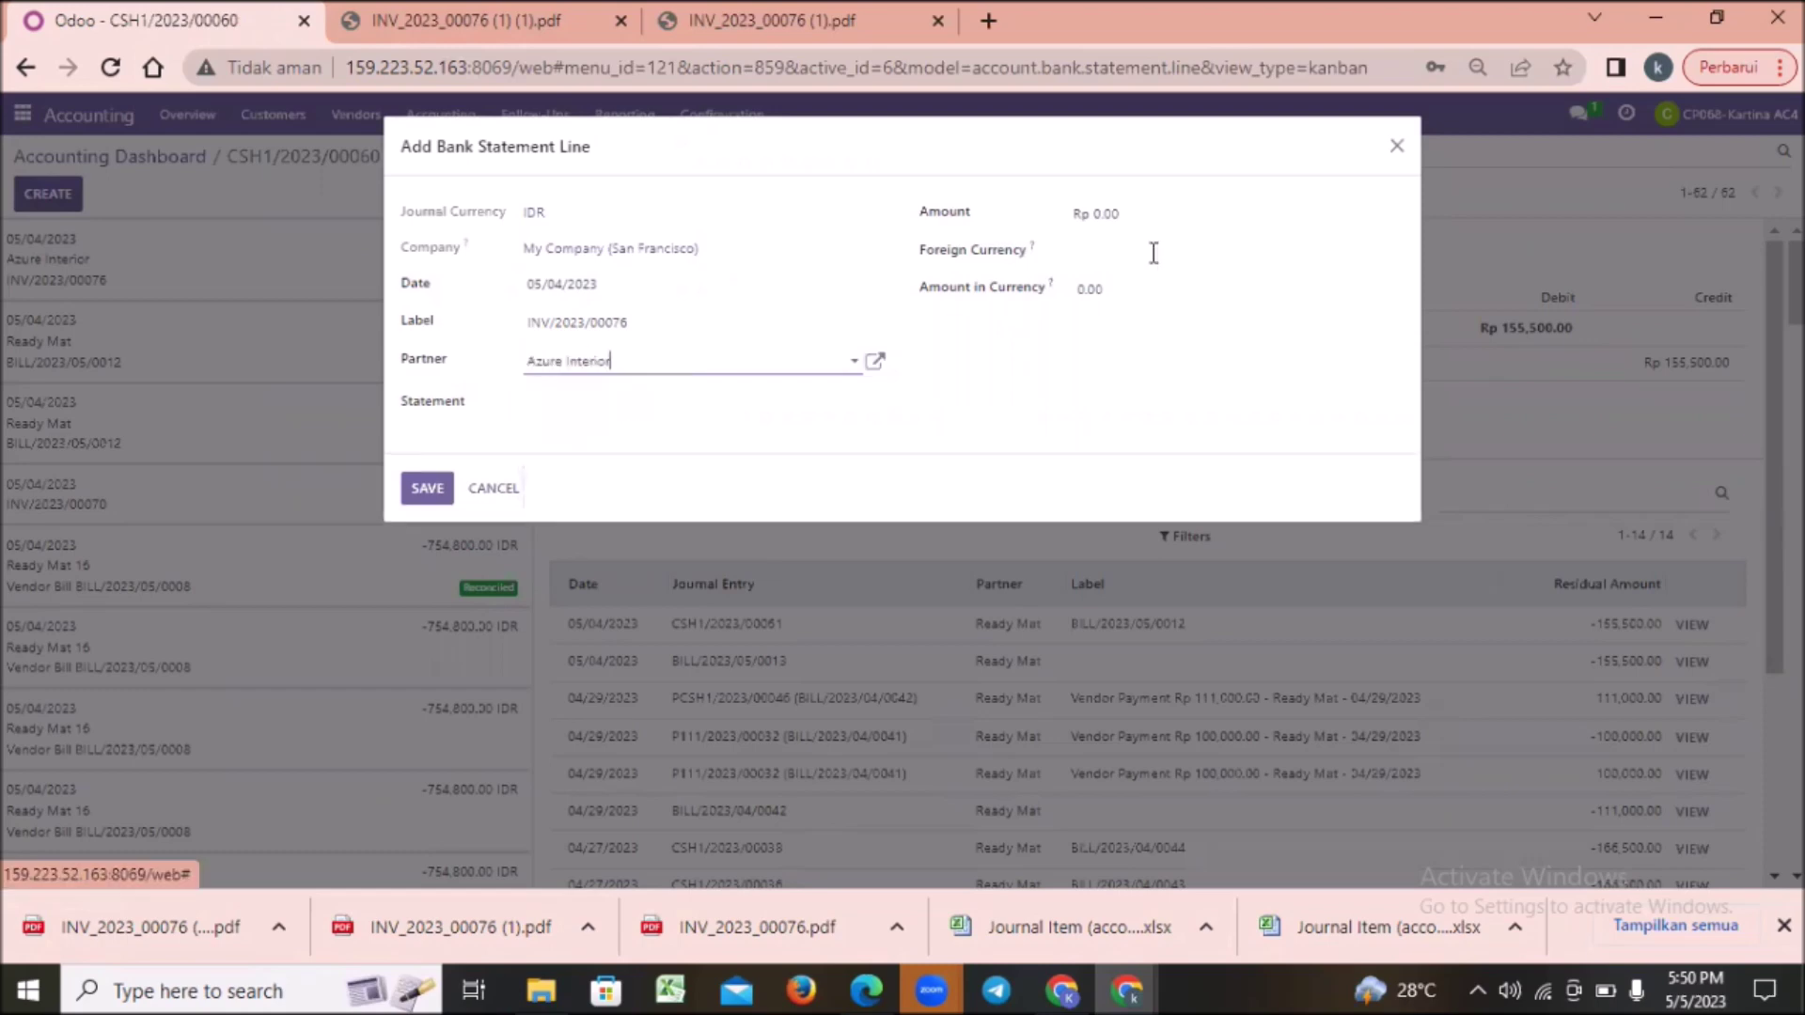
click(1148, 221)
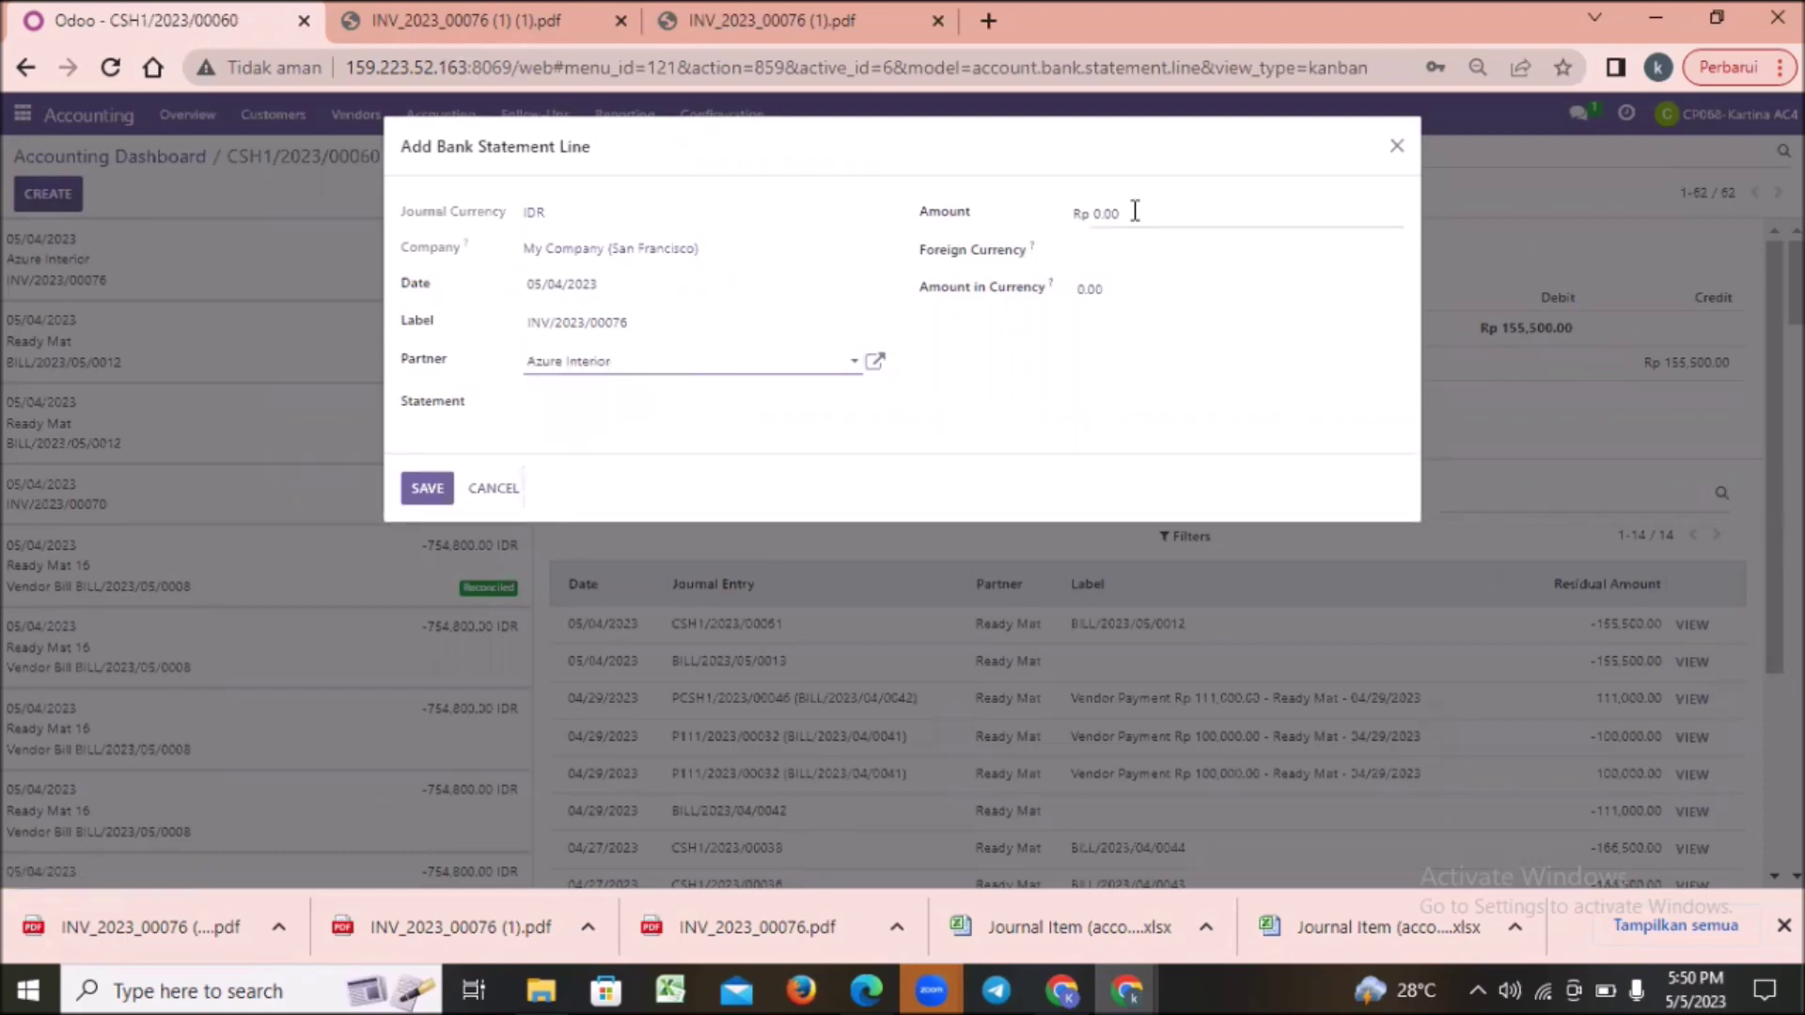
click(414, 15)
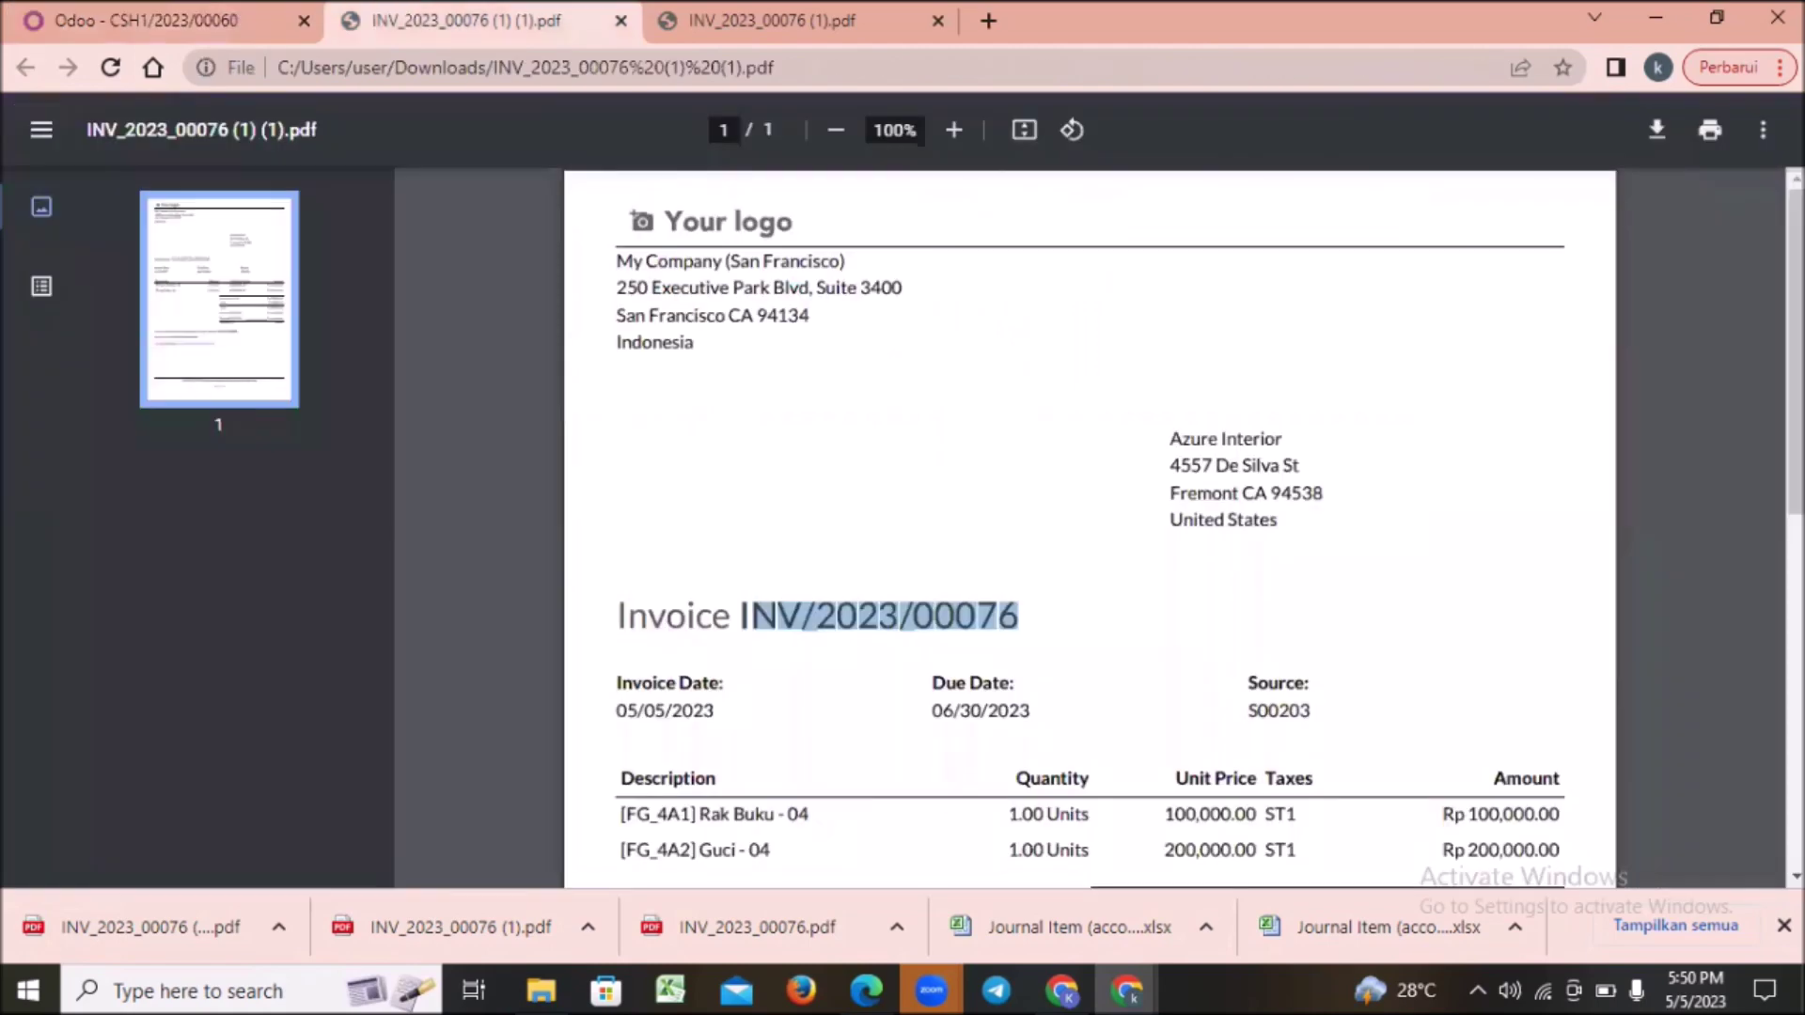
scroll(1090, 527, down, 3)
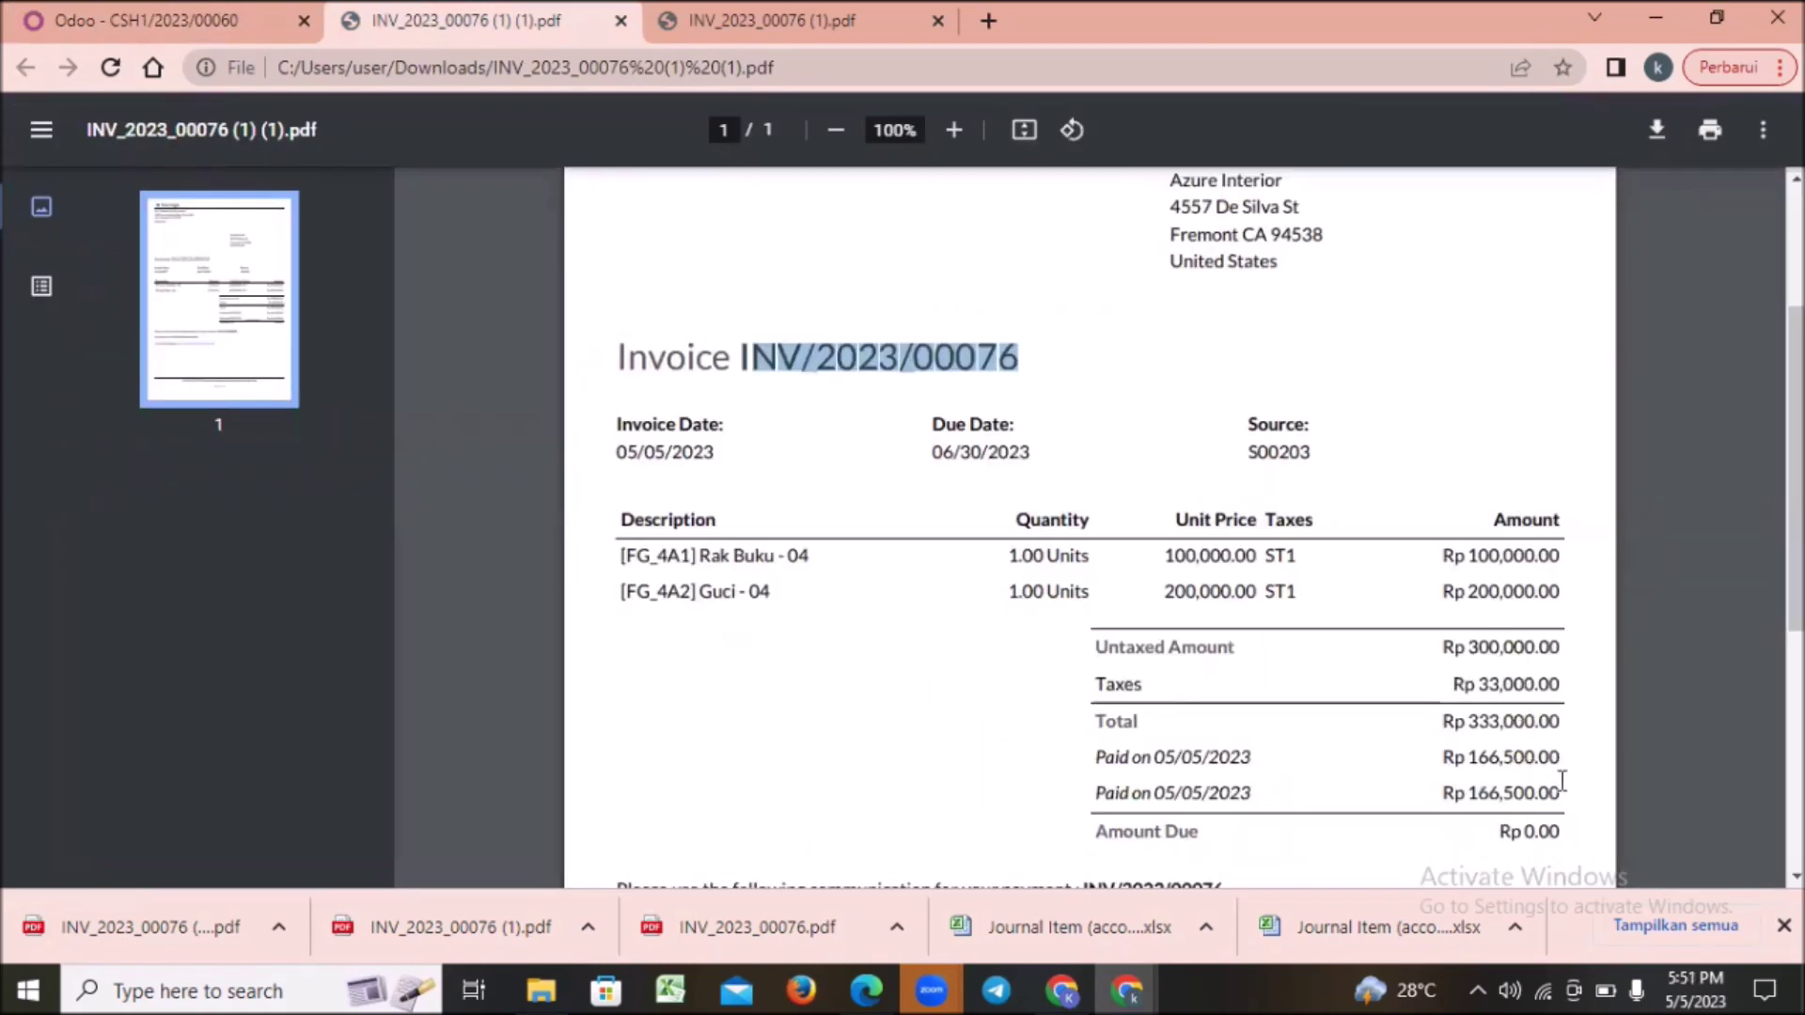
click(1565, 788)
drag(1566, 788, 1477, 796)
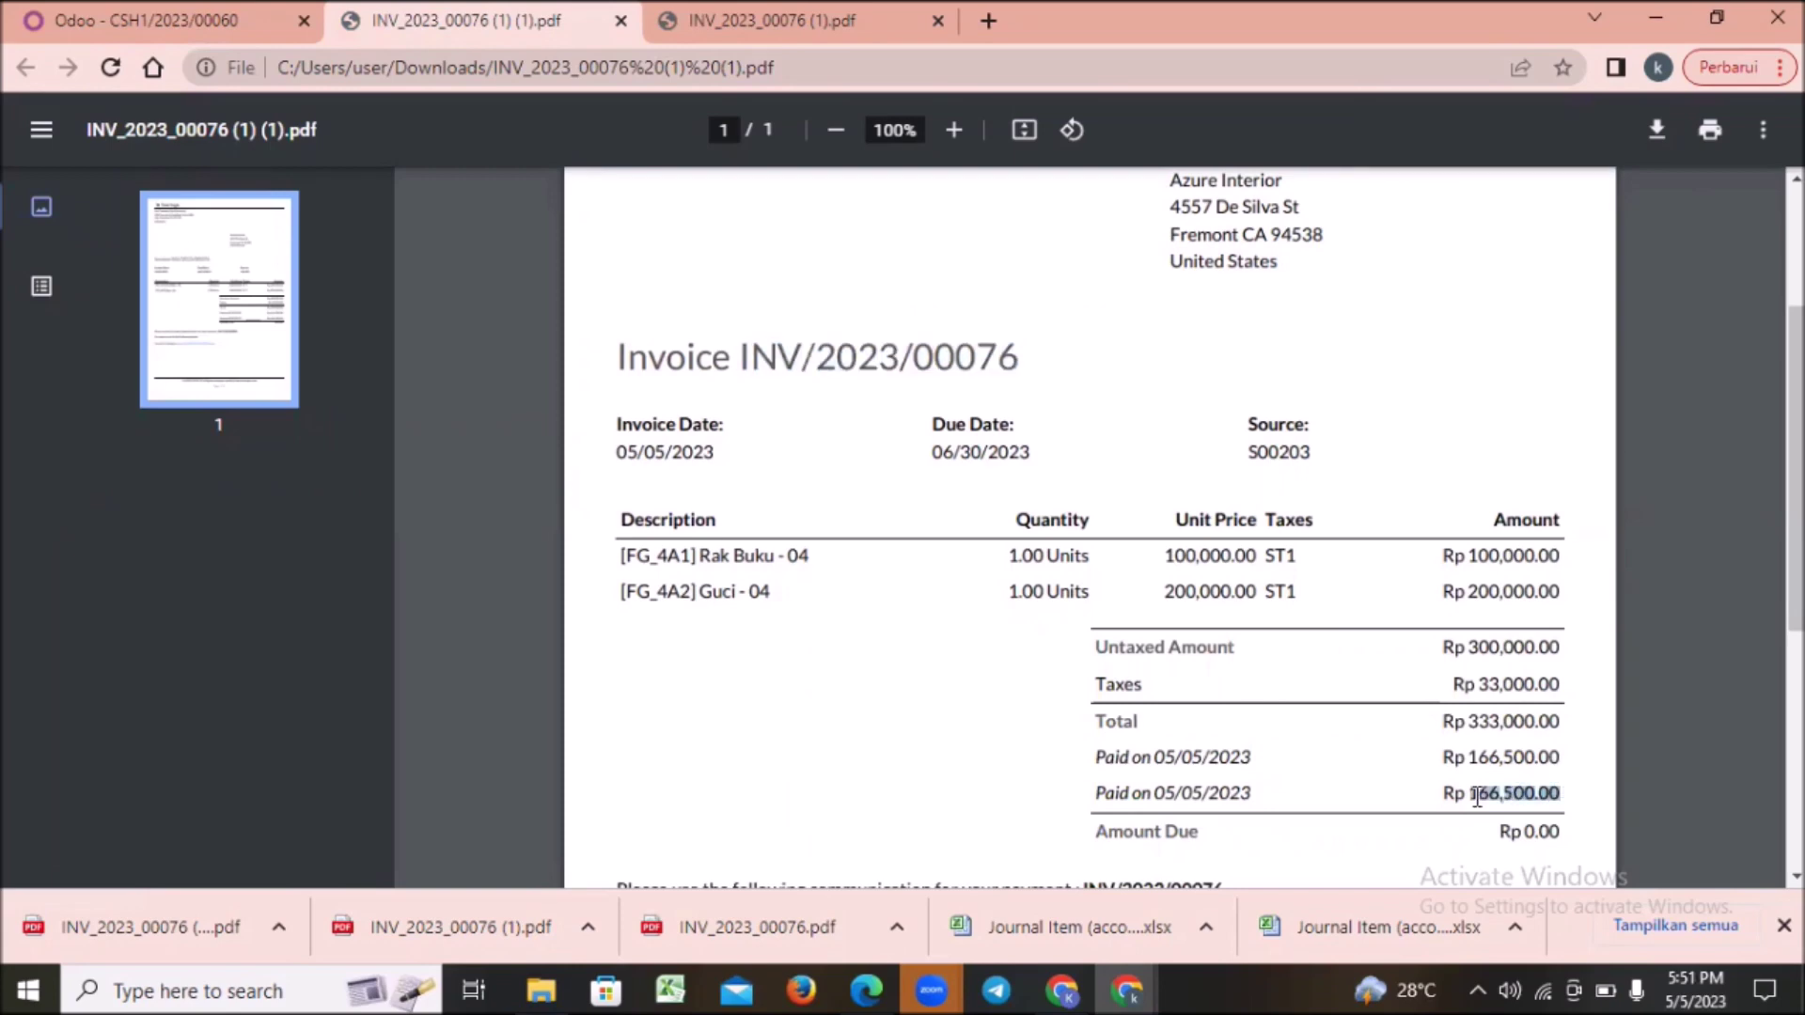
click(143, 18)
double_click(1097, 212)
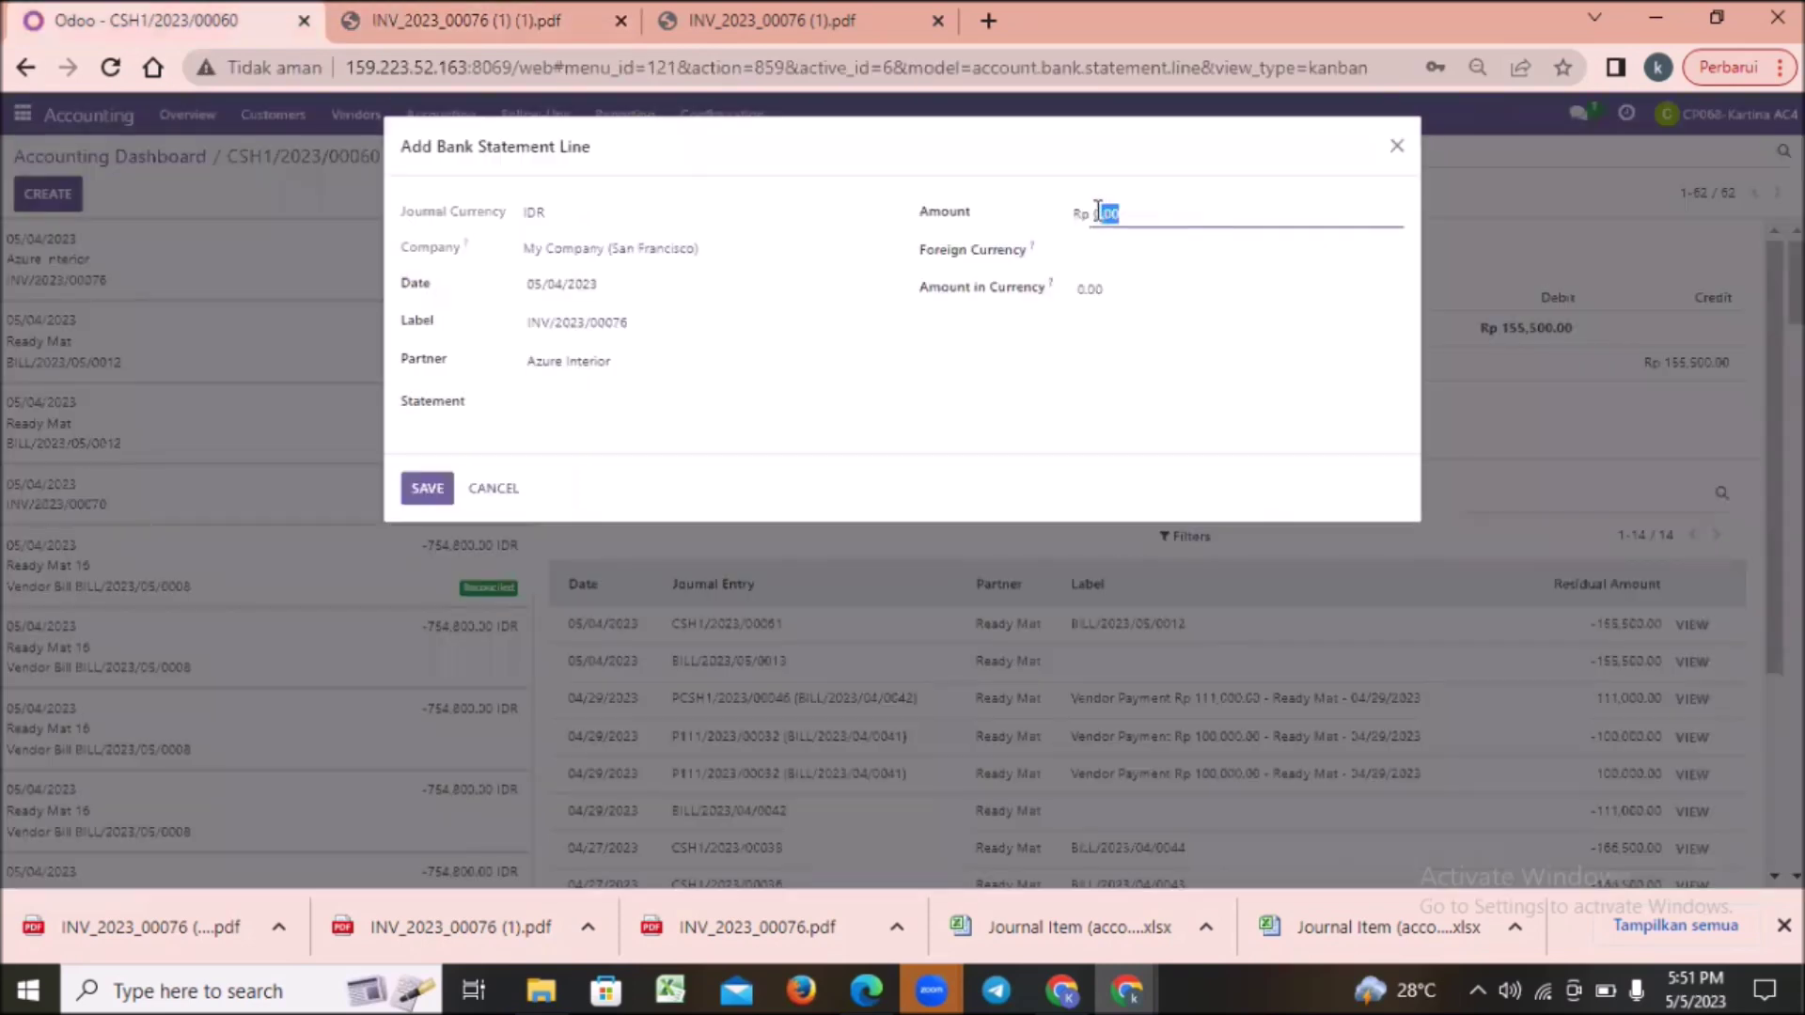
key(BackSpace)
text(166,500.00)
Step: Choose foreign currency IDR with amount in currency 166,500.00 and save the line
click(1129, 254)
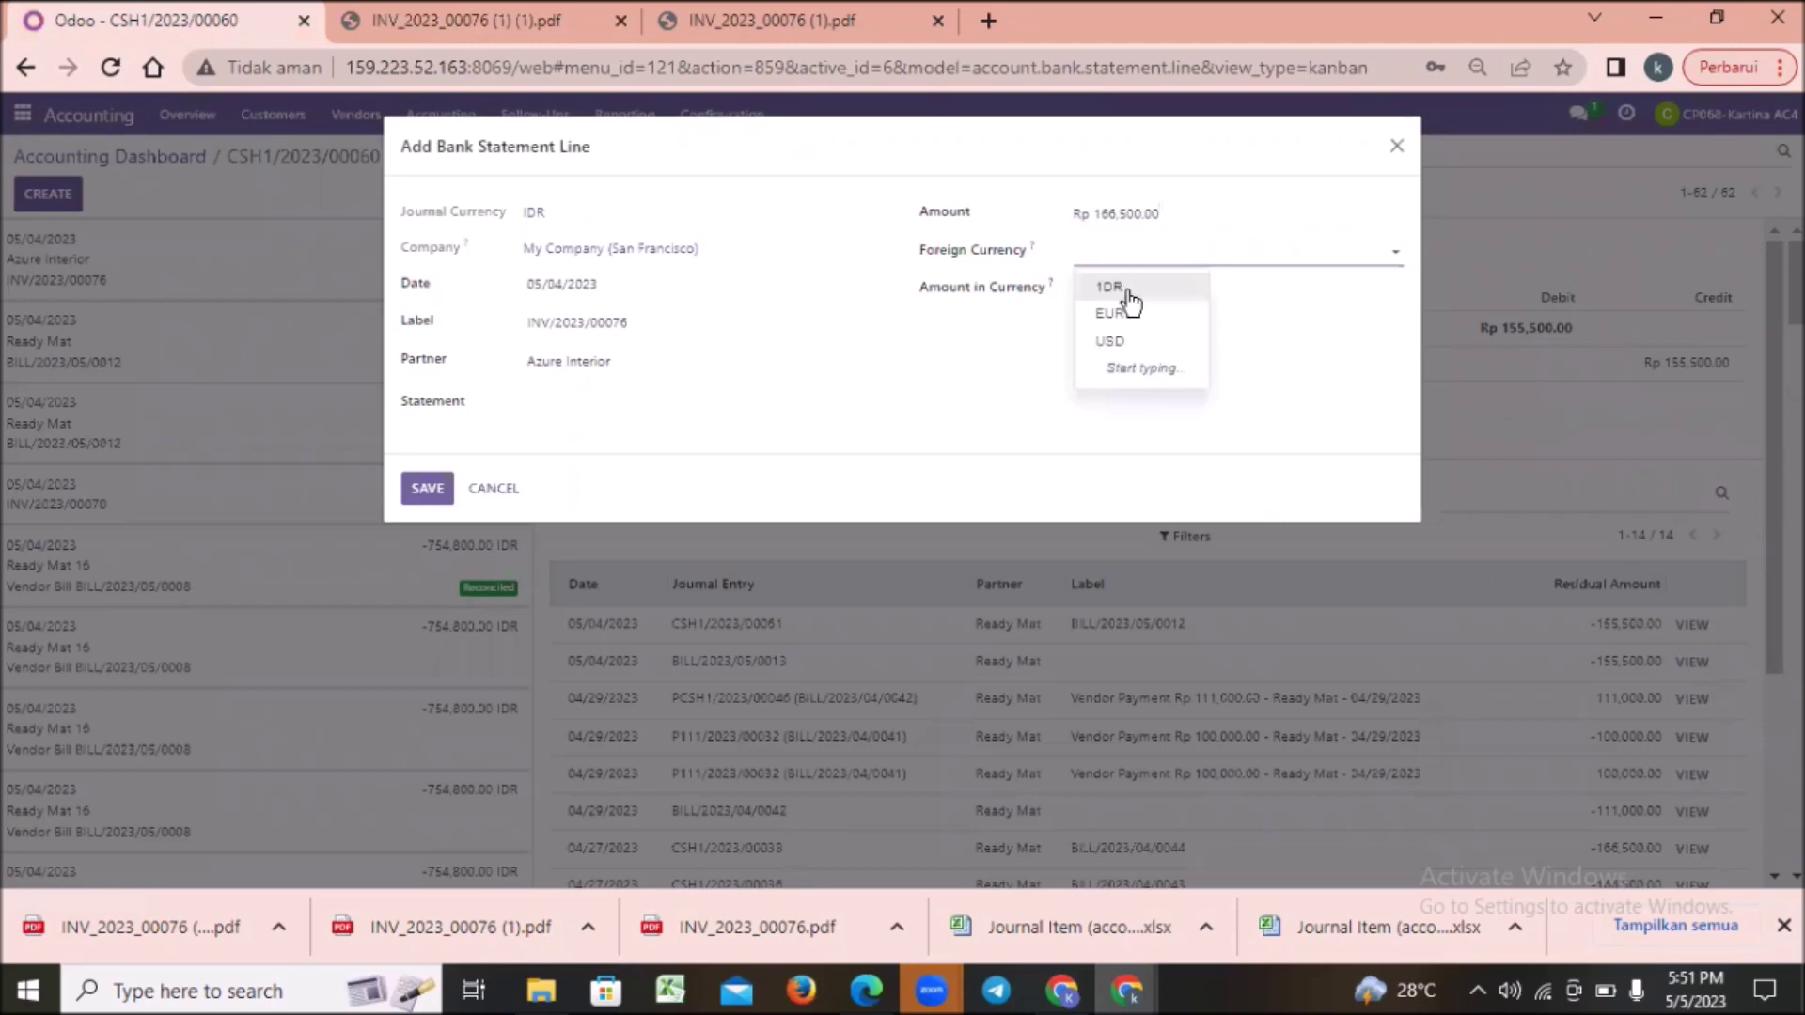
click(1114, 287)
click(1143, 294)
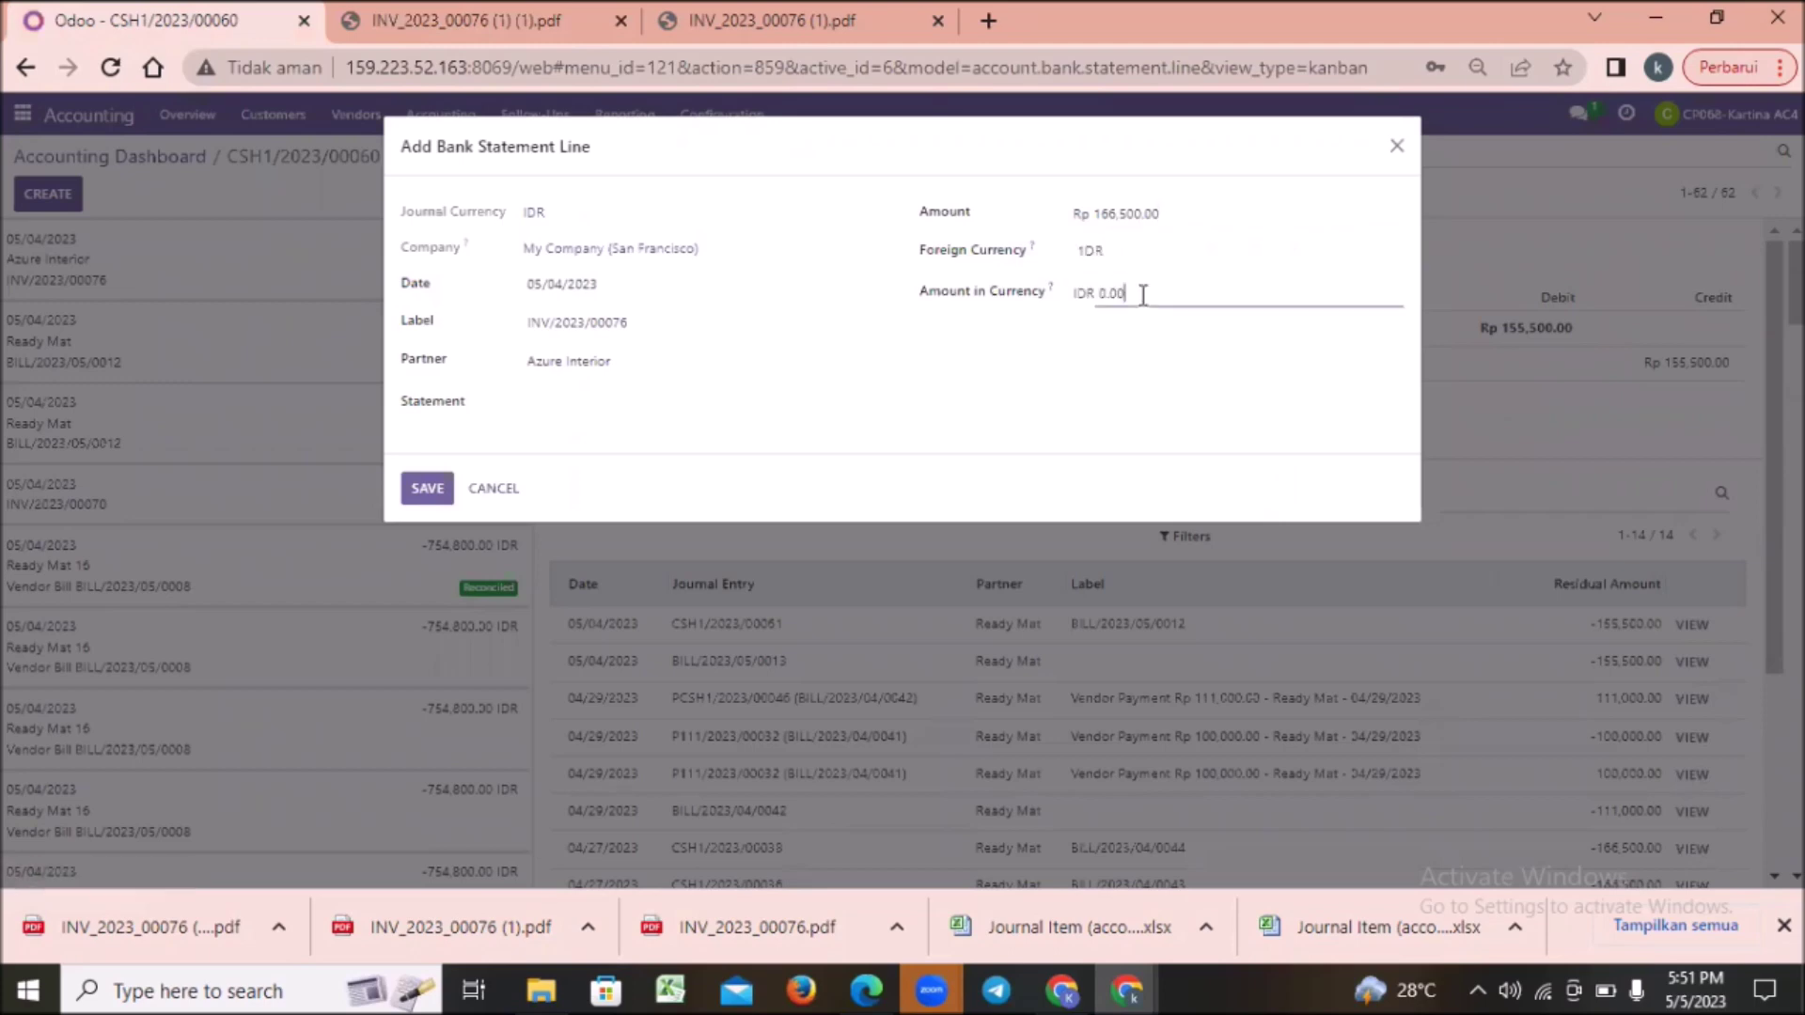
key(BackSpace)
key(BackSpace)
key(BackSpace)
key(BackSpace)
text(166,500.00)
click(429, 483)
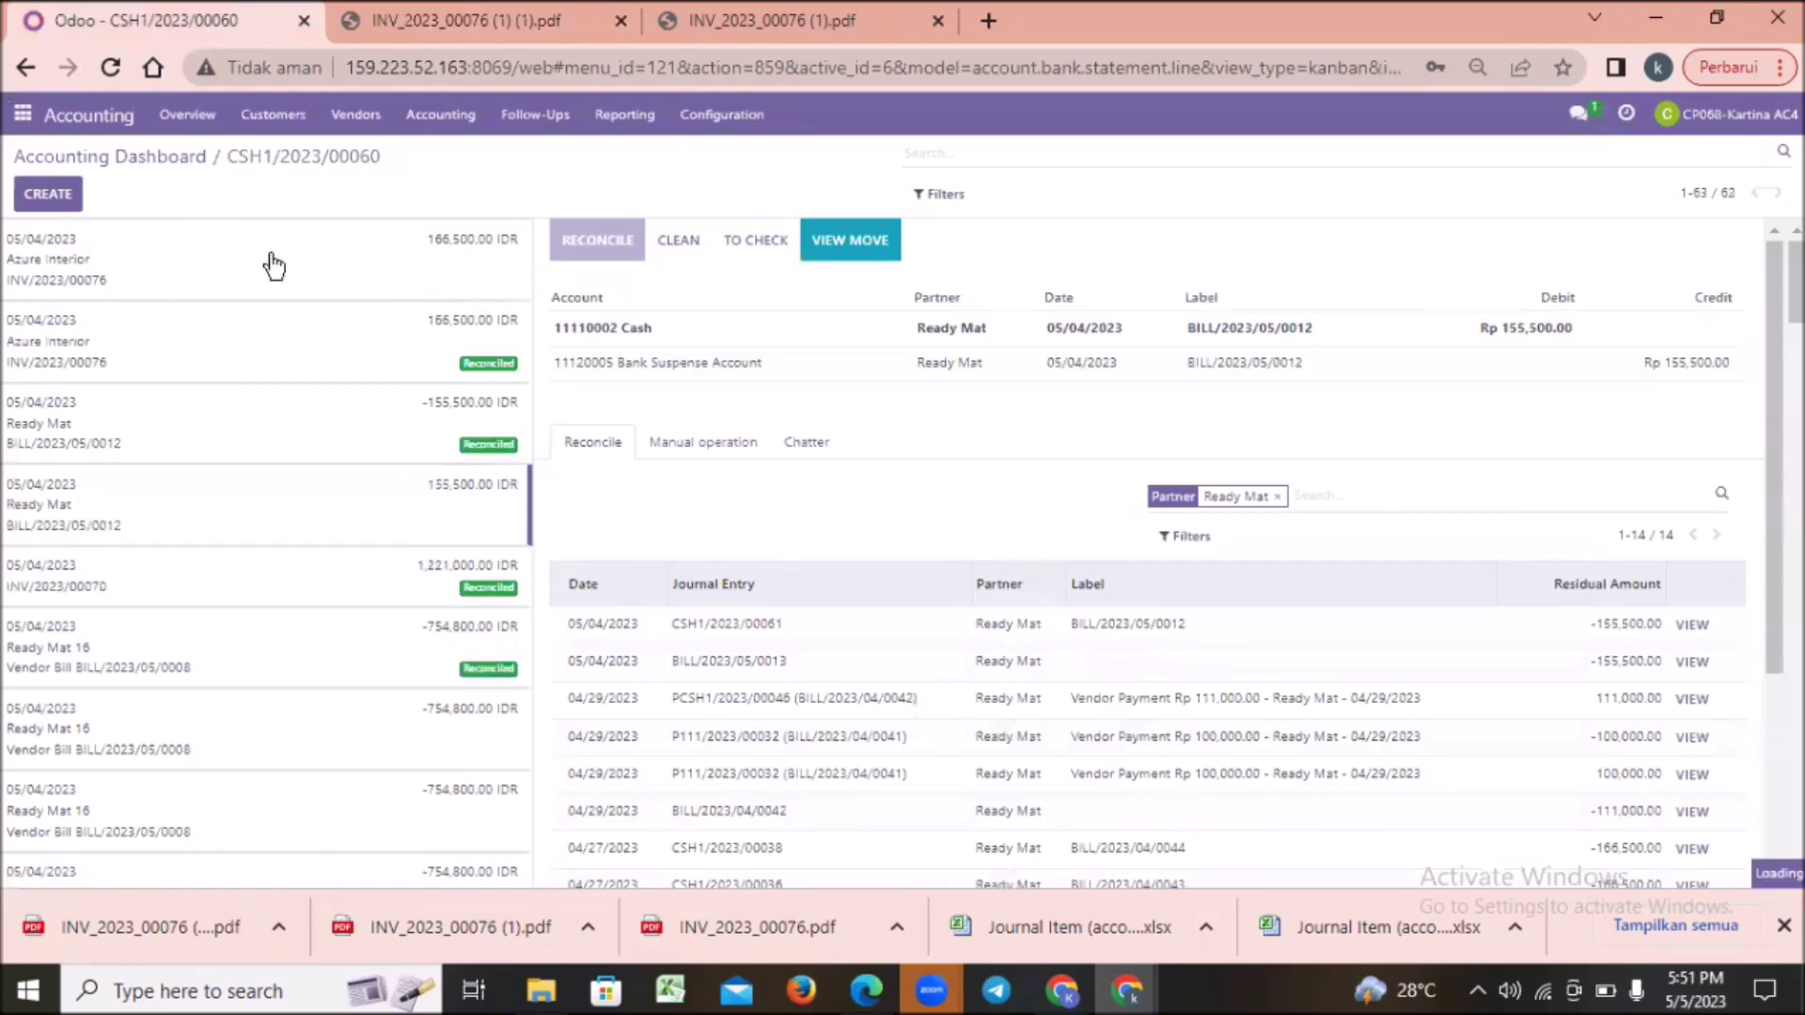
Step: Drop the extra proposition lines, match payment PCSH1/2023/00071, and validate the line
click(230, 266)
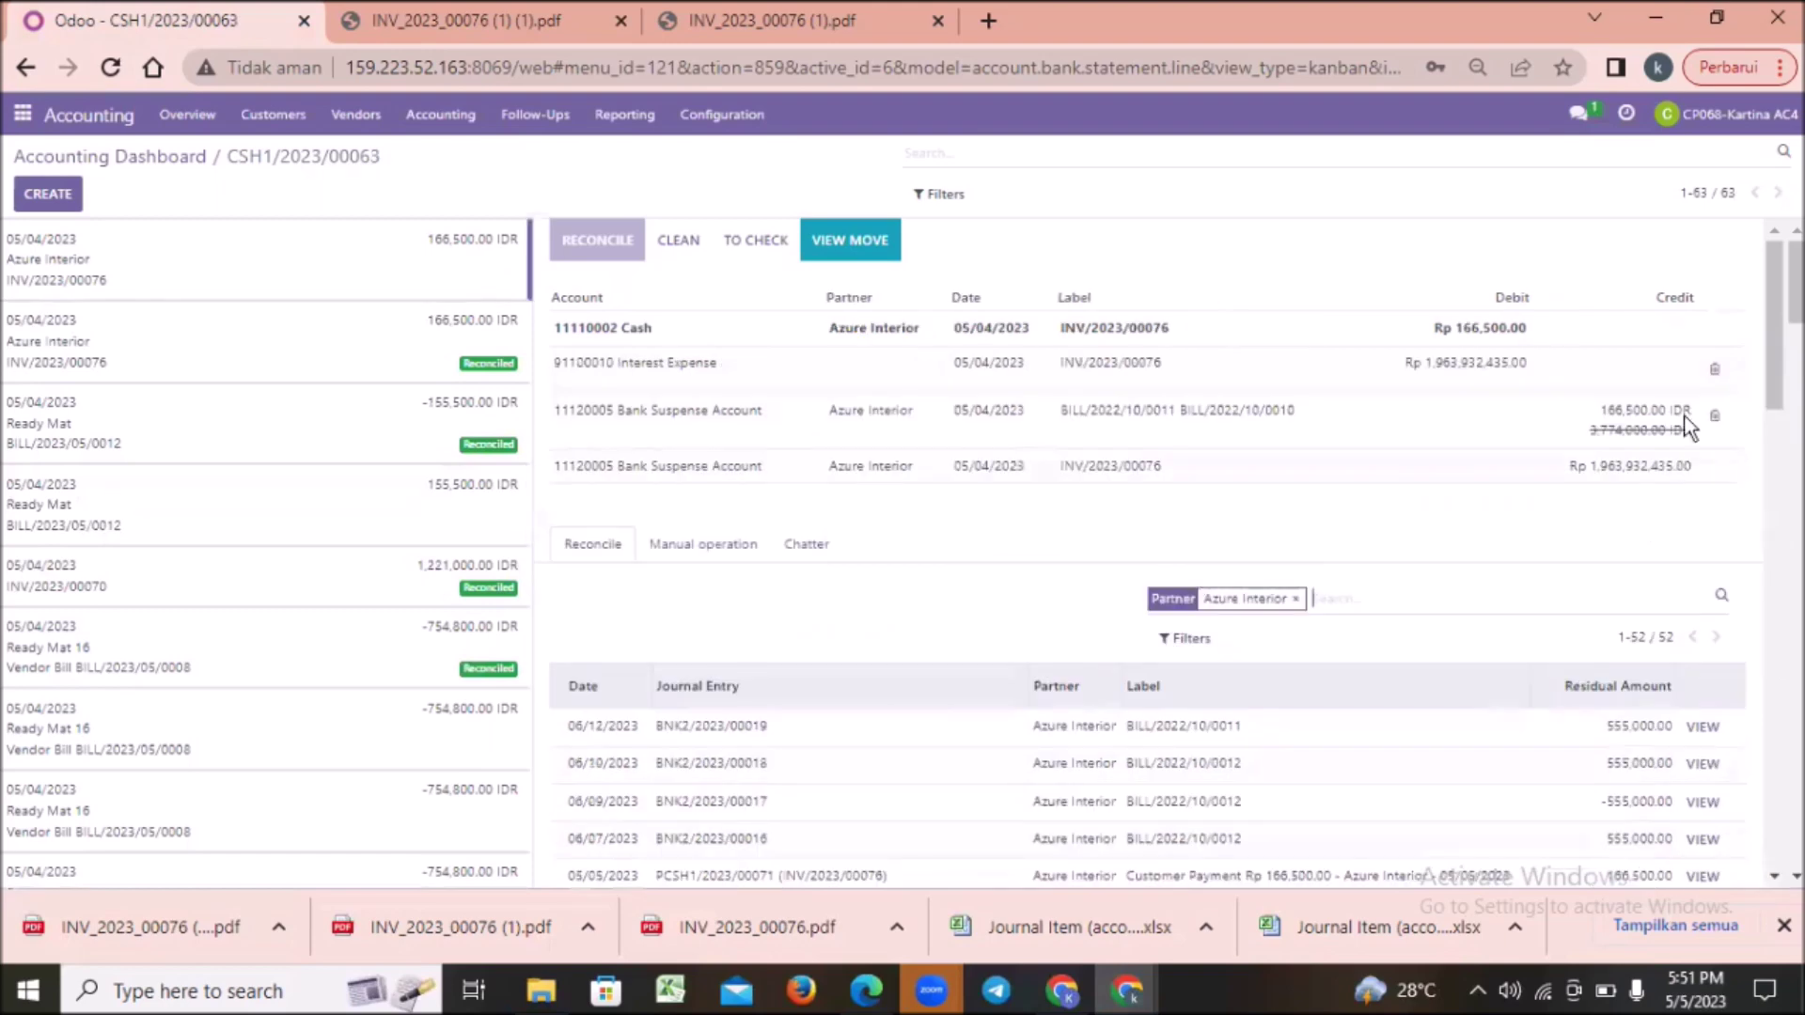
click(1714, 367)
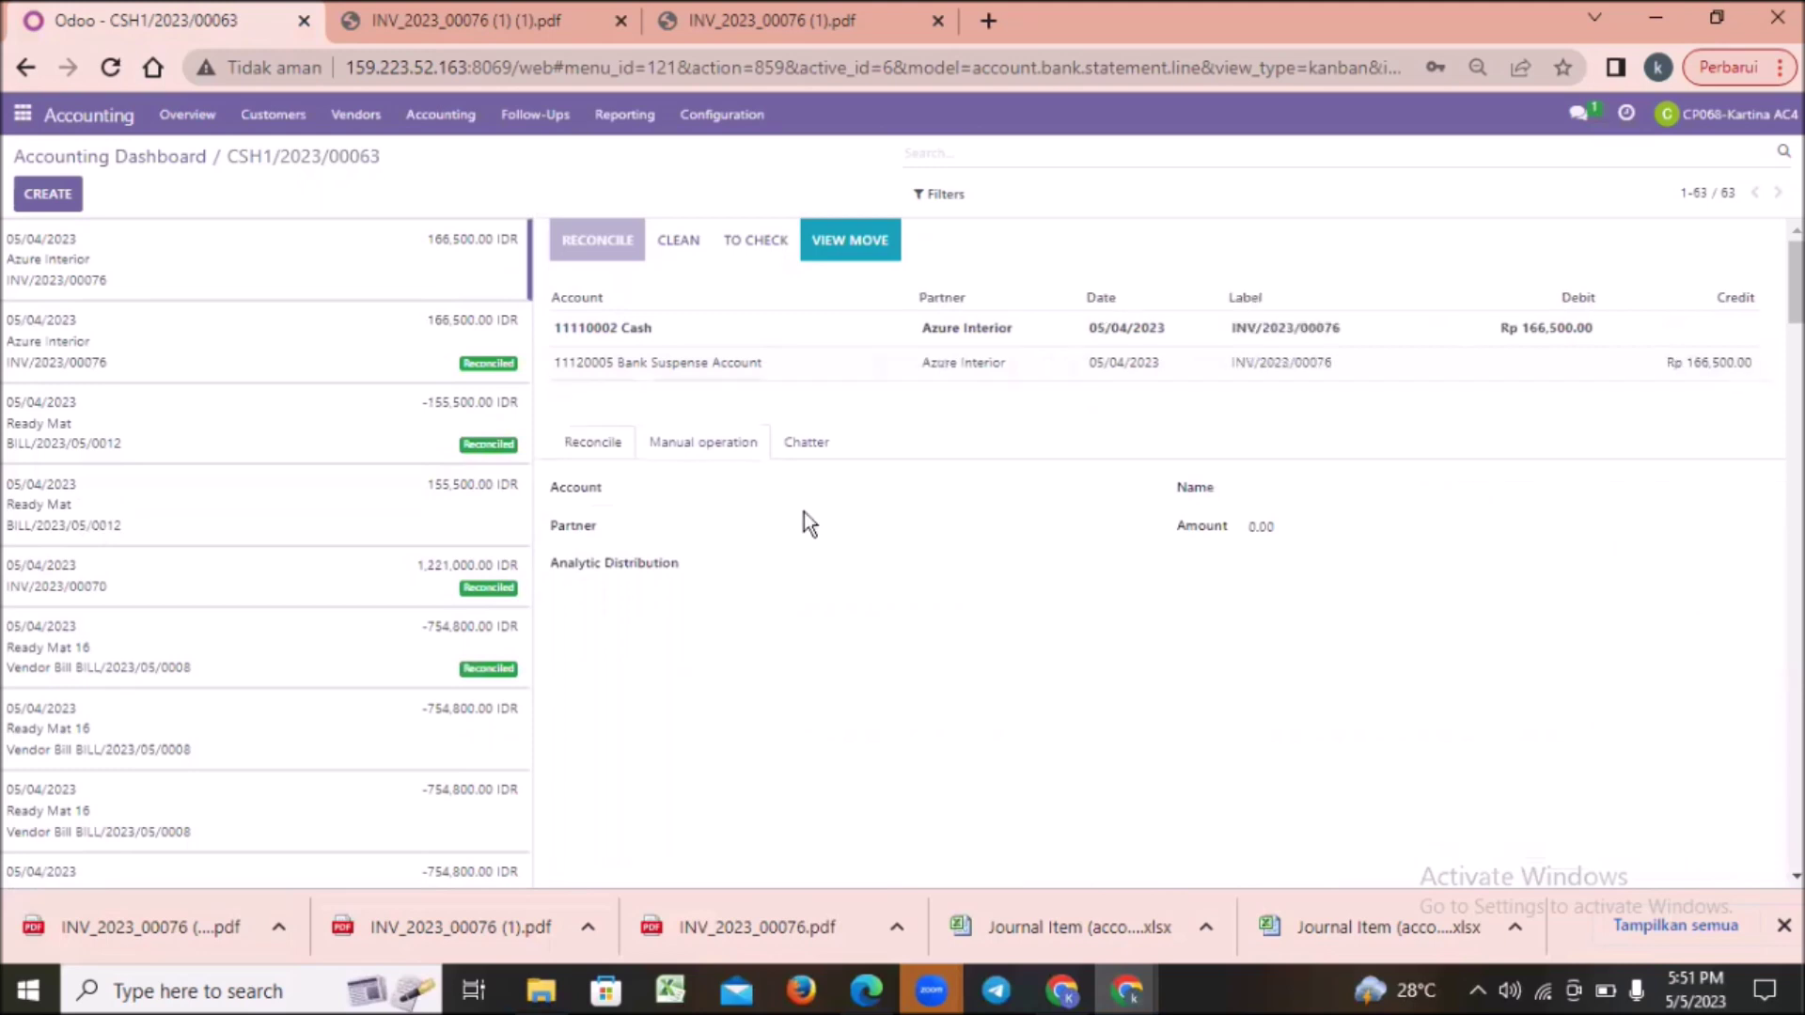
click(594, 450)
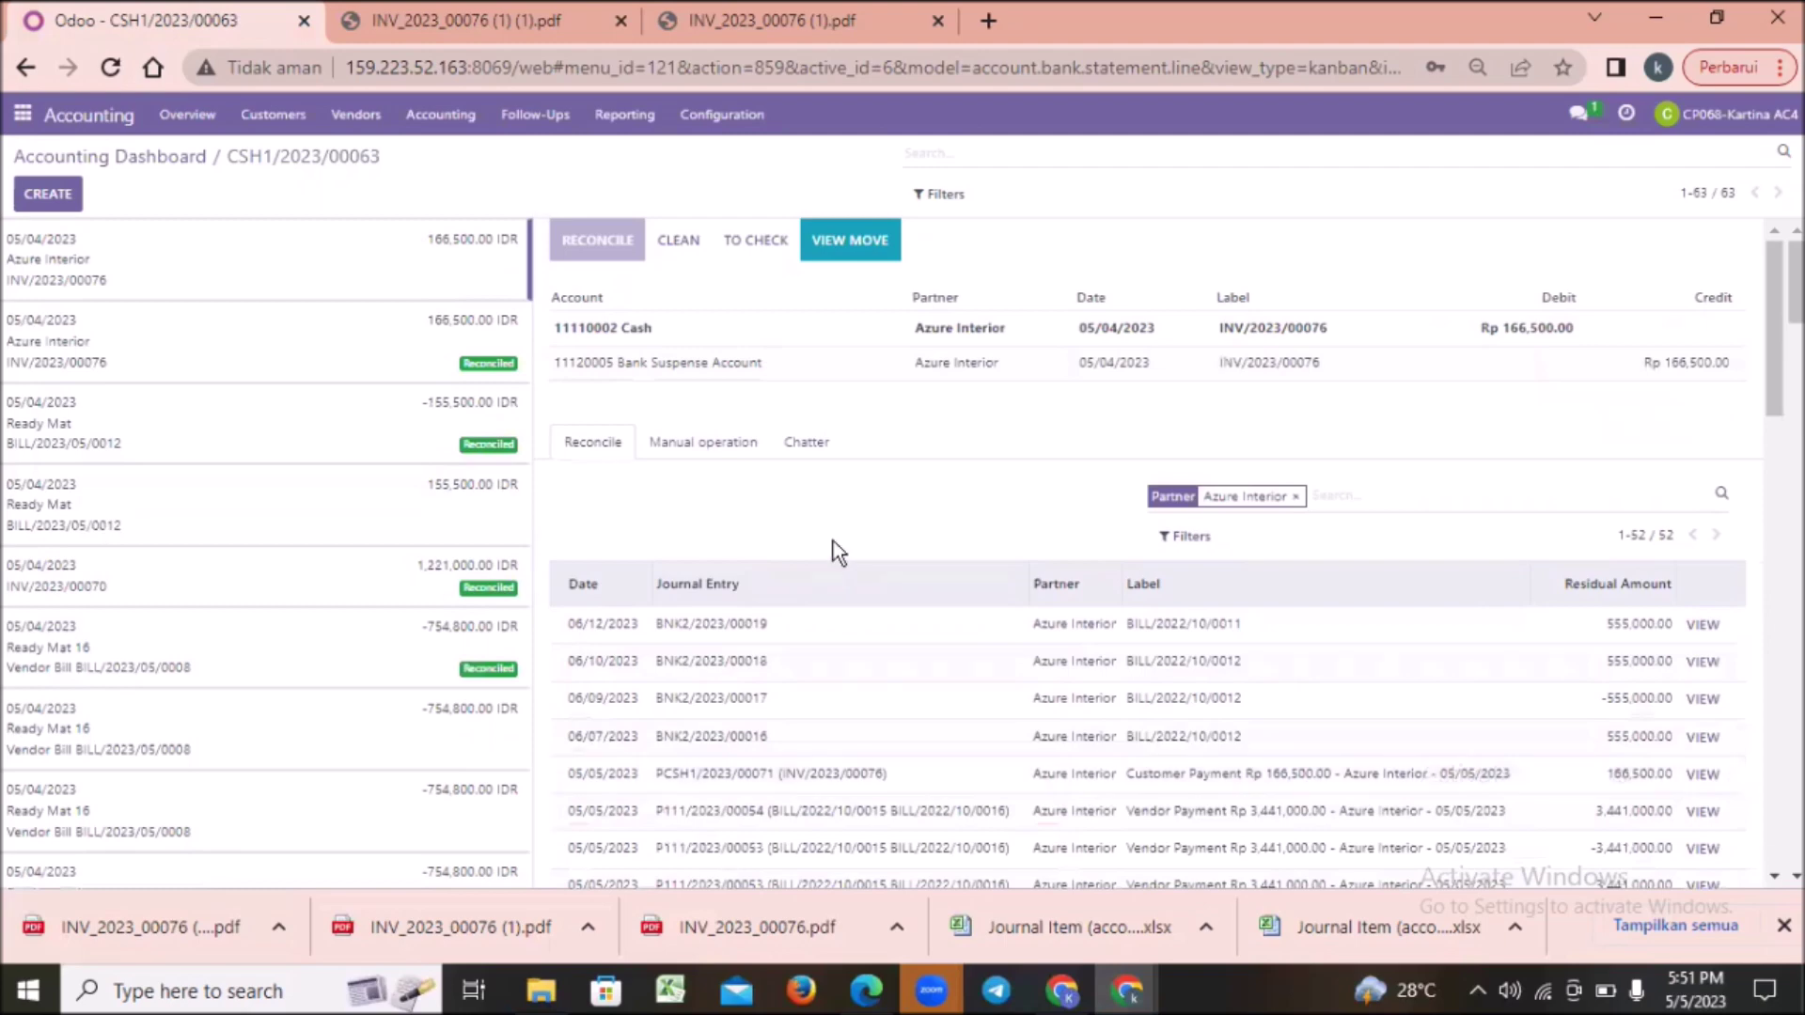
click(779, 780)
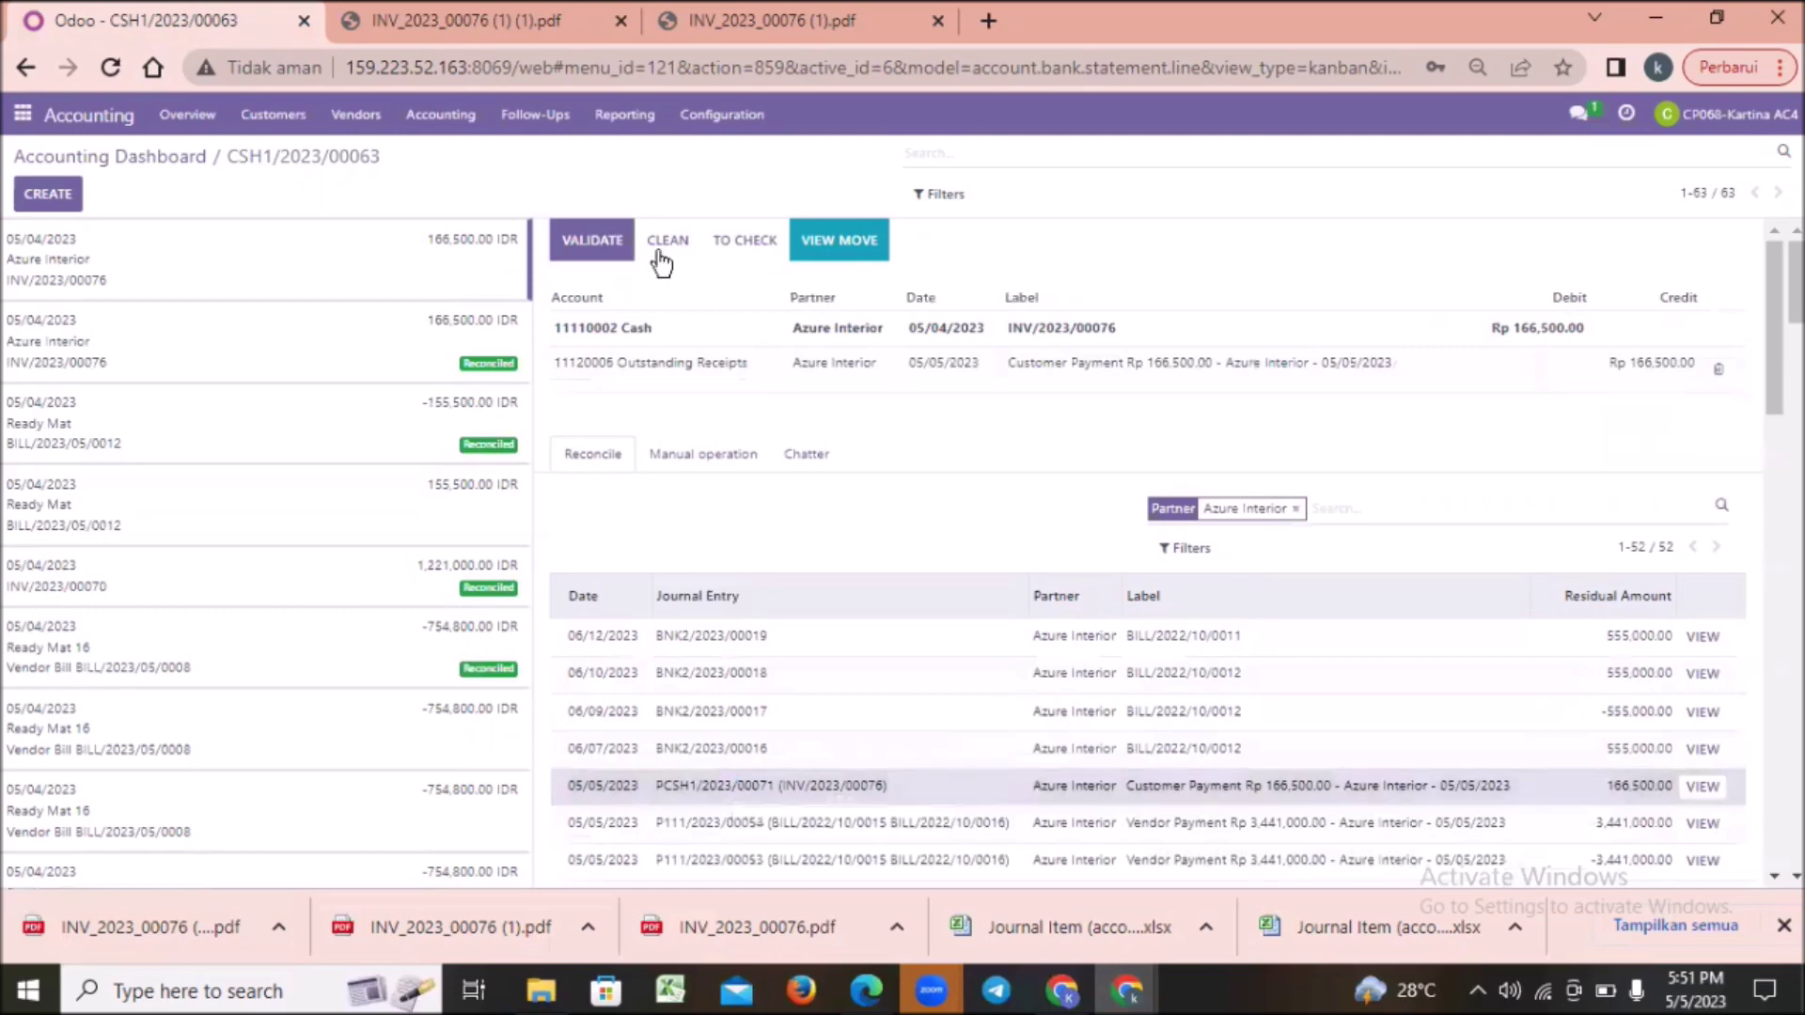
click(605, 237)
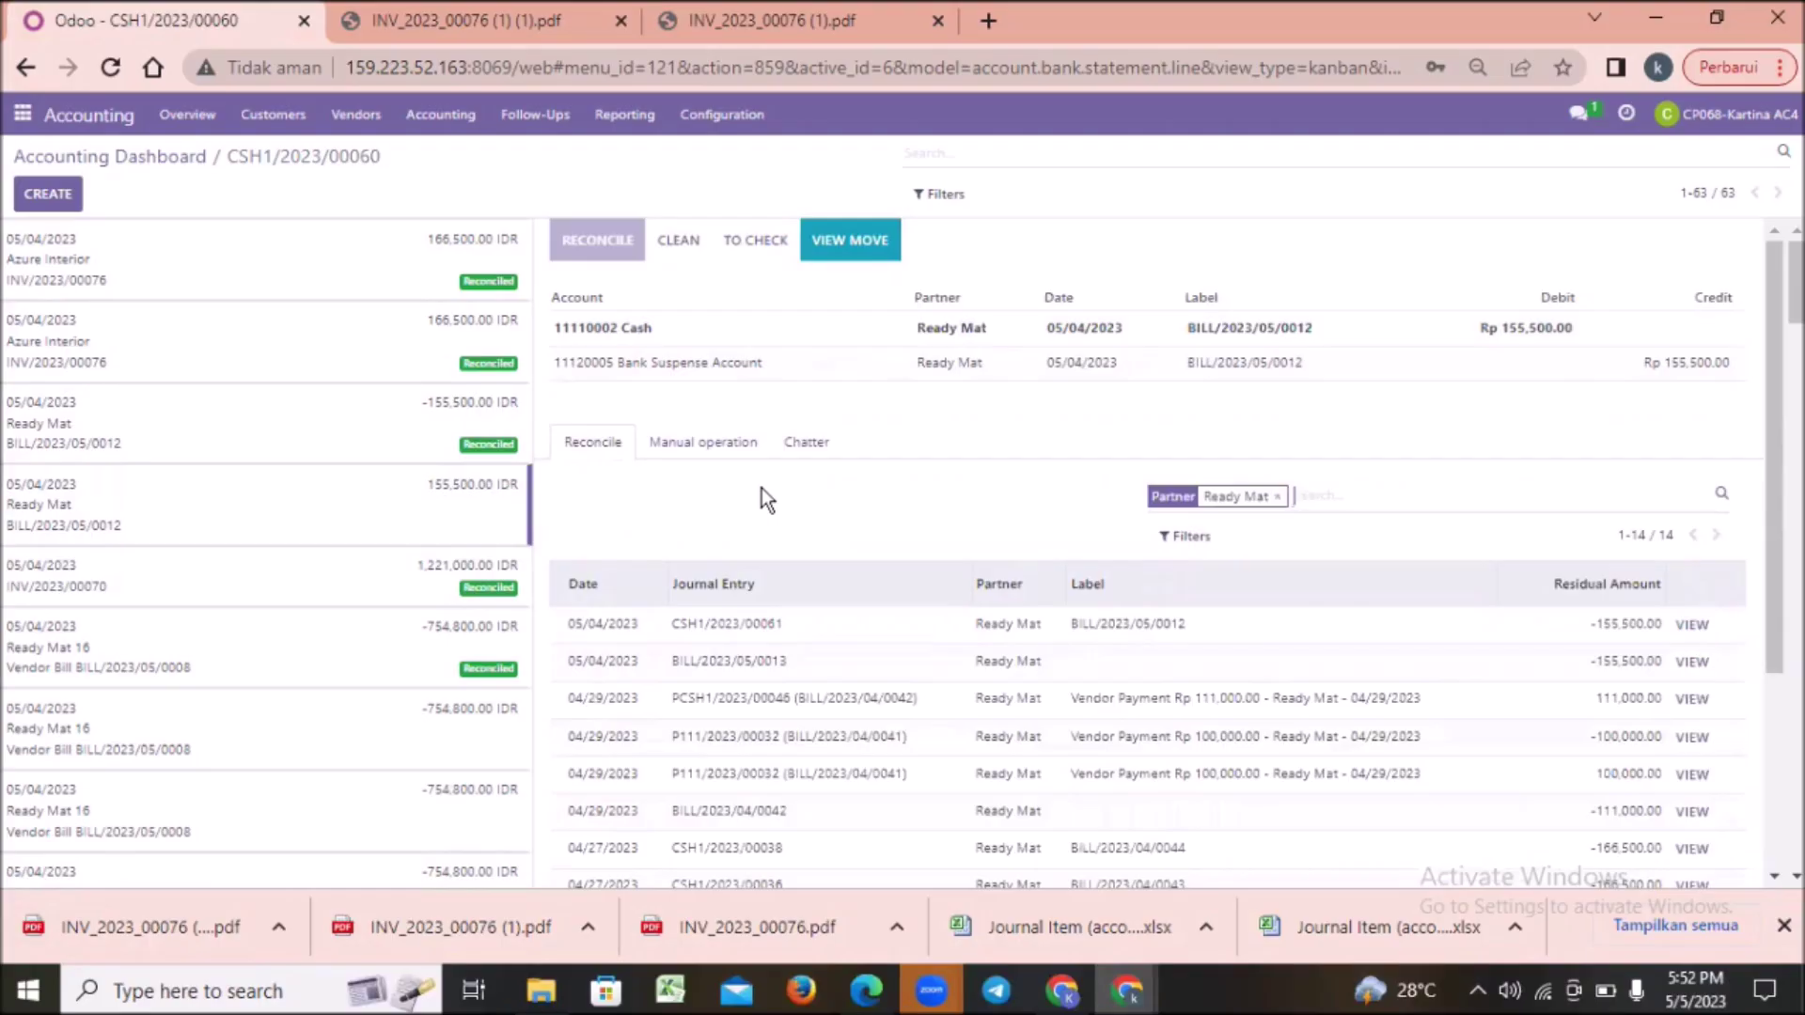
Step: Start a Discuss message to the colleague and paste in the reconciliation screenshot
click(22, 114)
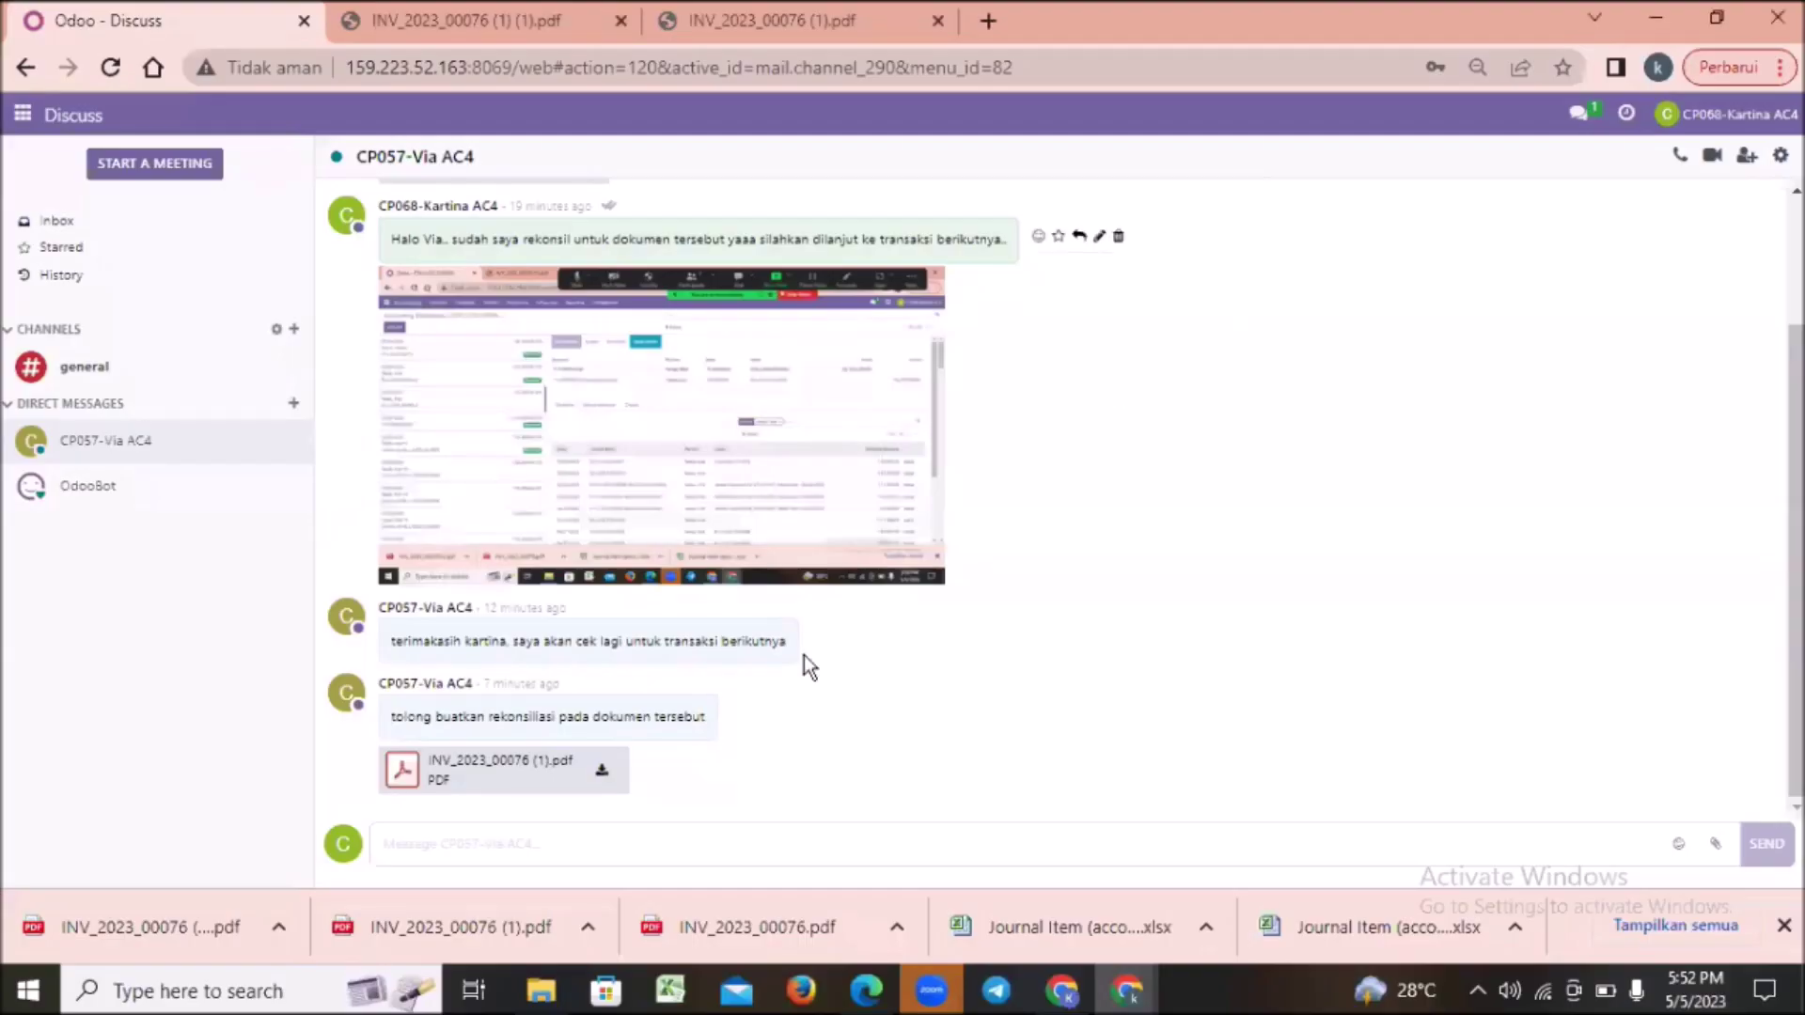
click(424, 844)
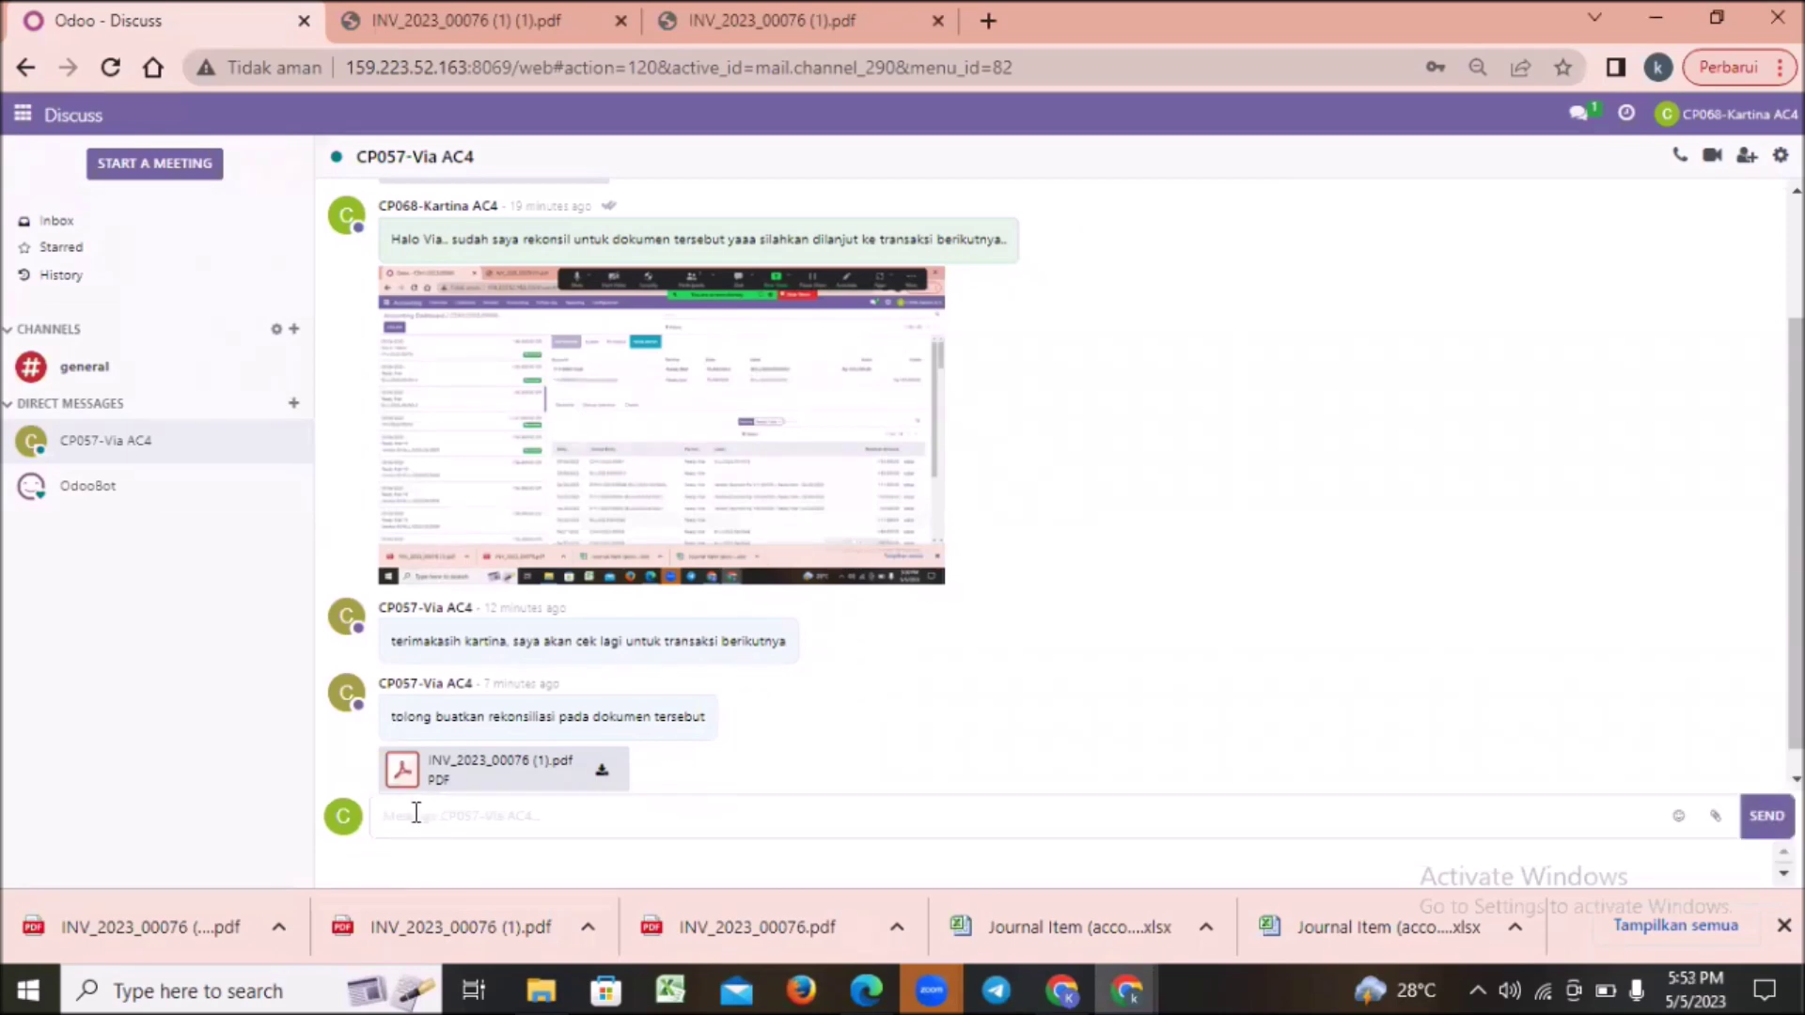
key(ctrl+v)
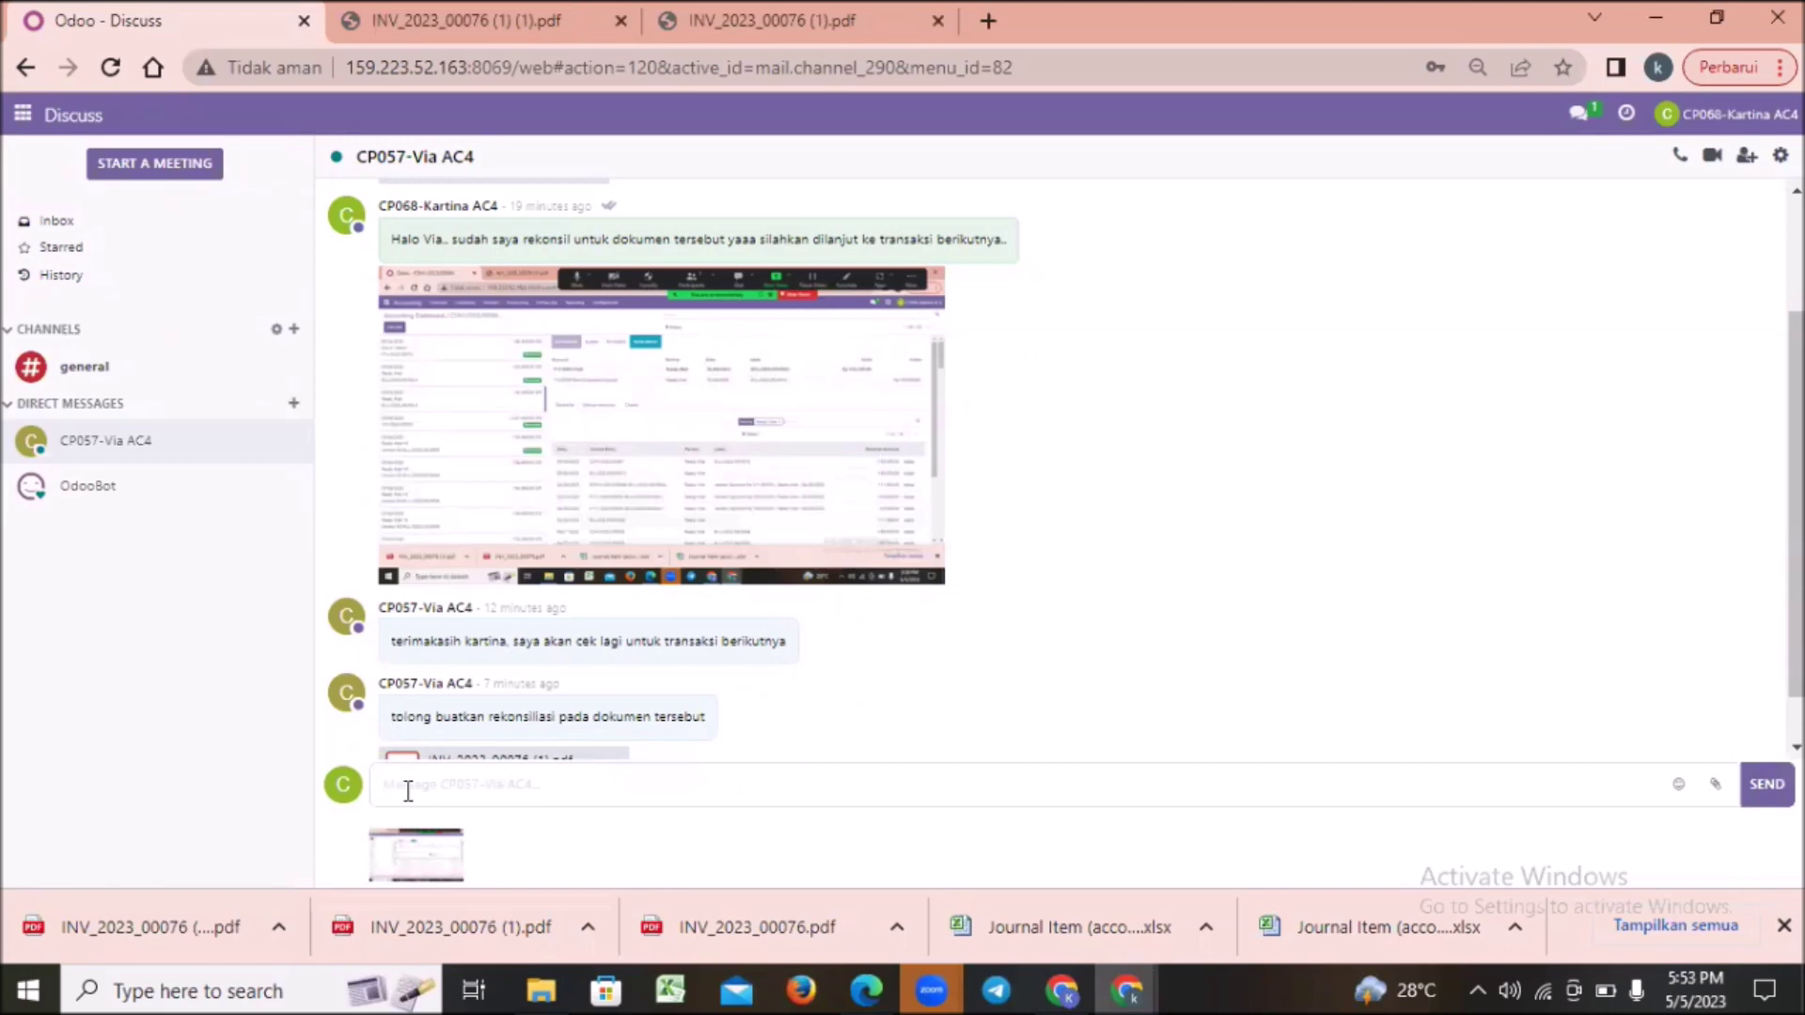
Step: Send the note 'saya sudah melakukan rekonsiliasi kedua, mohon bisa dicek pada dokumen tersebut'
text(saya sudah melakukan rekonsil)
key(BackSpace)
text(iasi kedua)
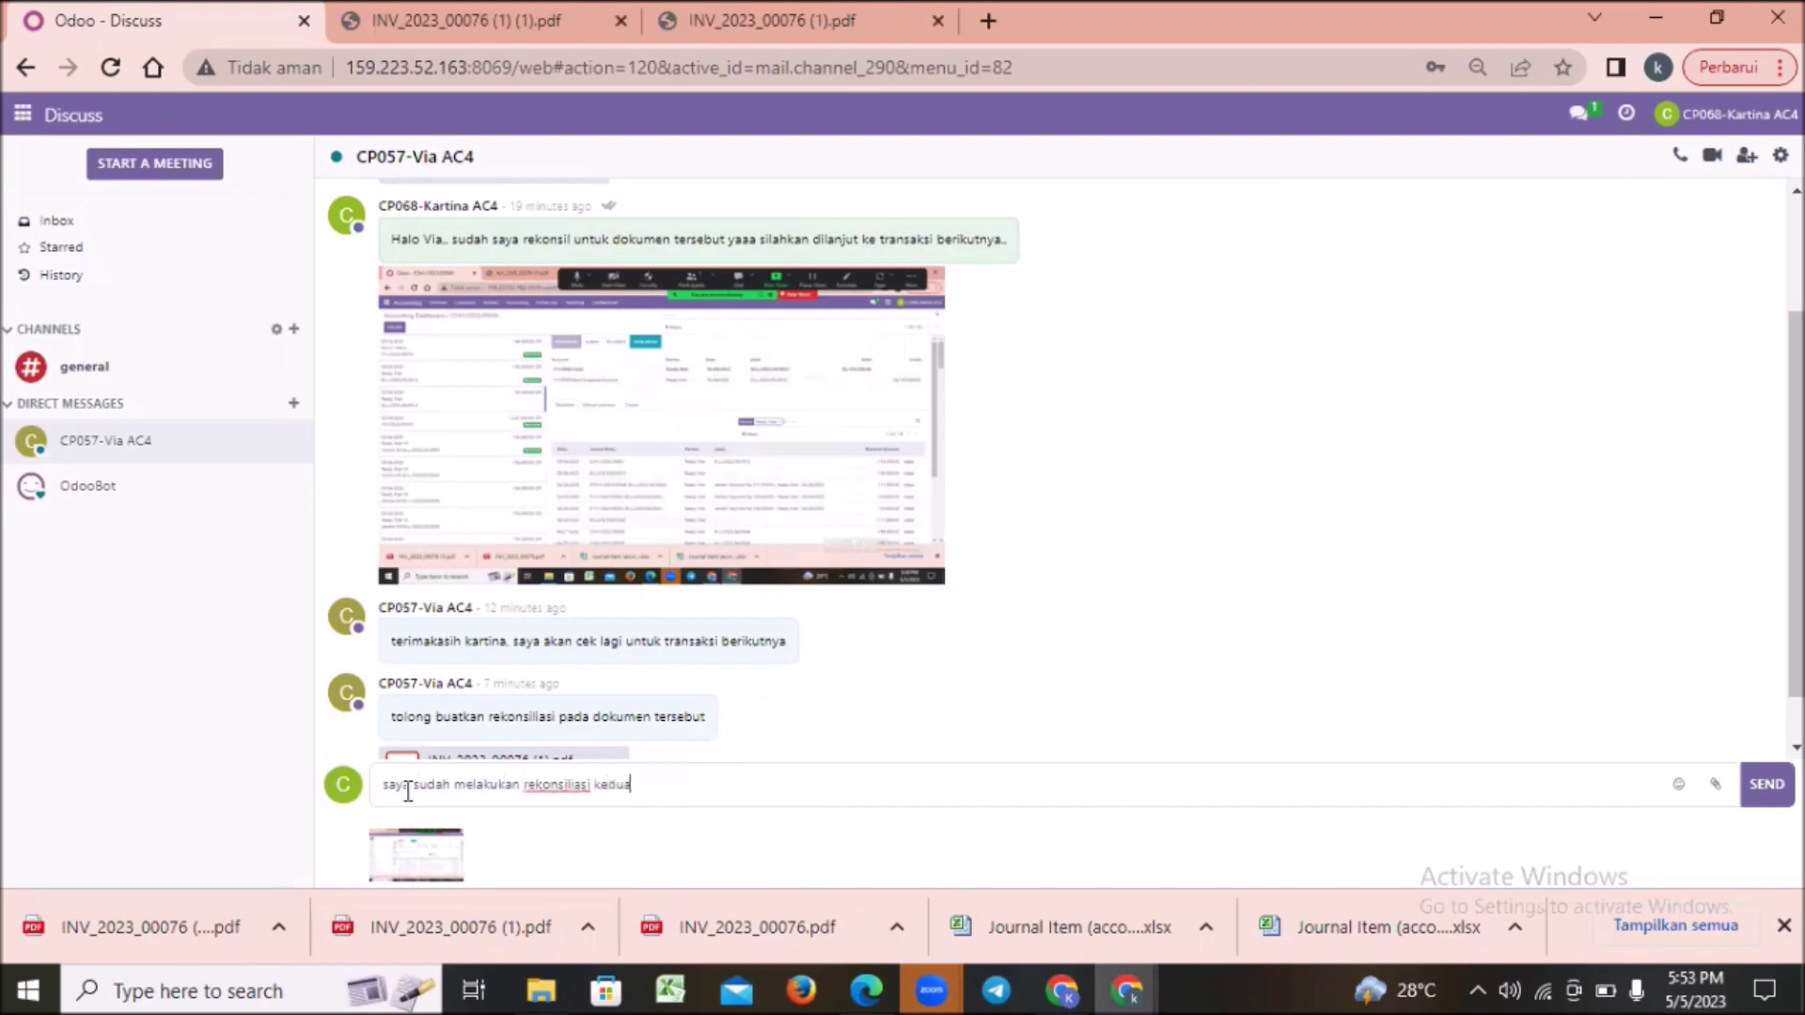
text(, mohon bida d)
key(BackSpace)
key(BackSpace)
key(BackSpace)
key(BackSpace)
text(sa dicek pada doi)
text(umen)
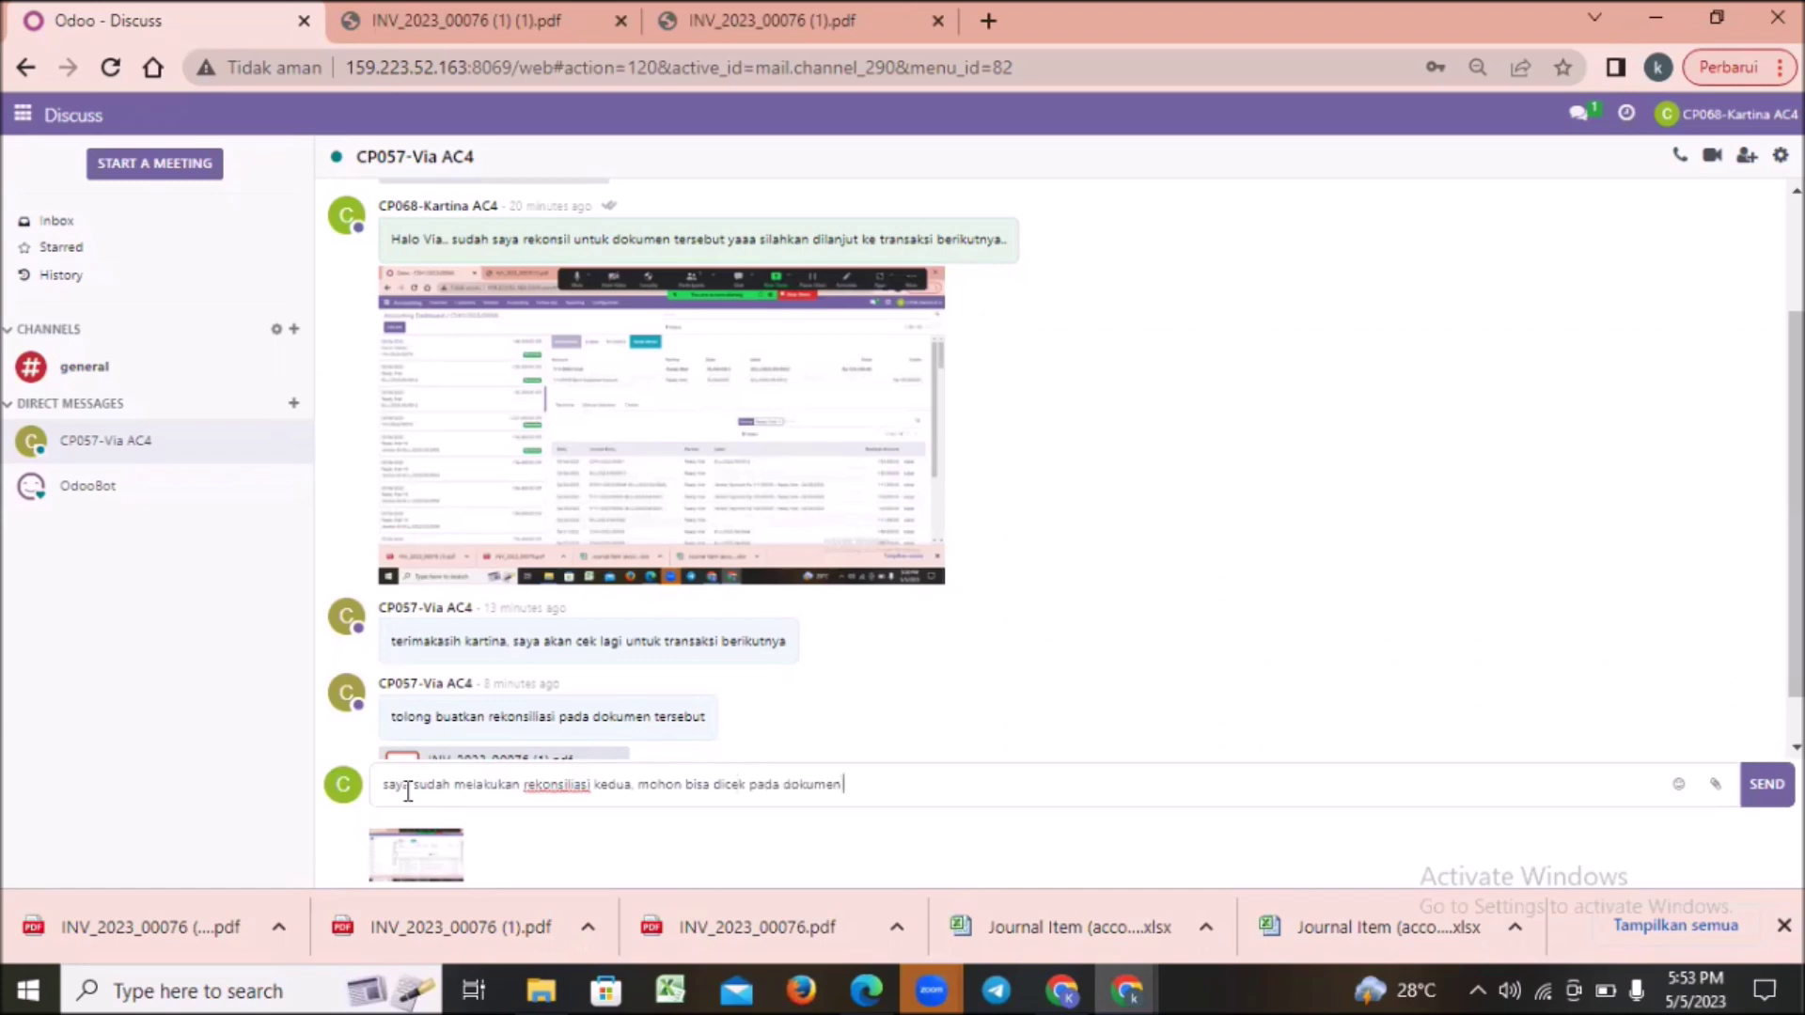
text( tersby)
key(BackSpace)
text(ut)
key(Return)
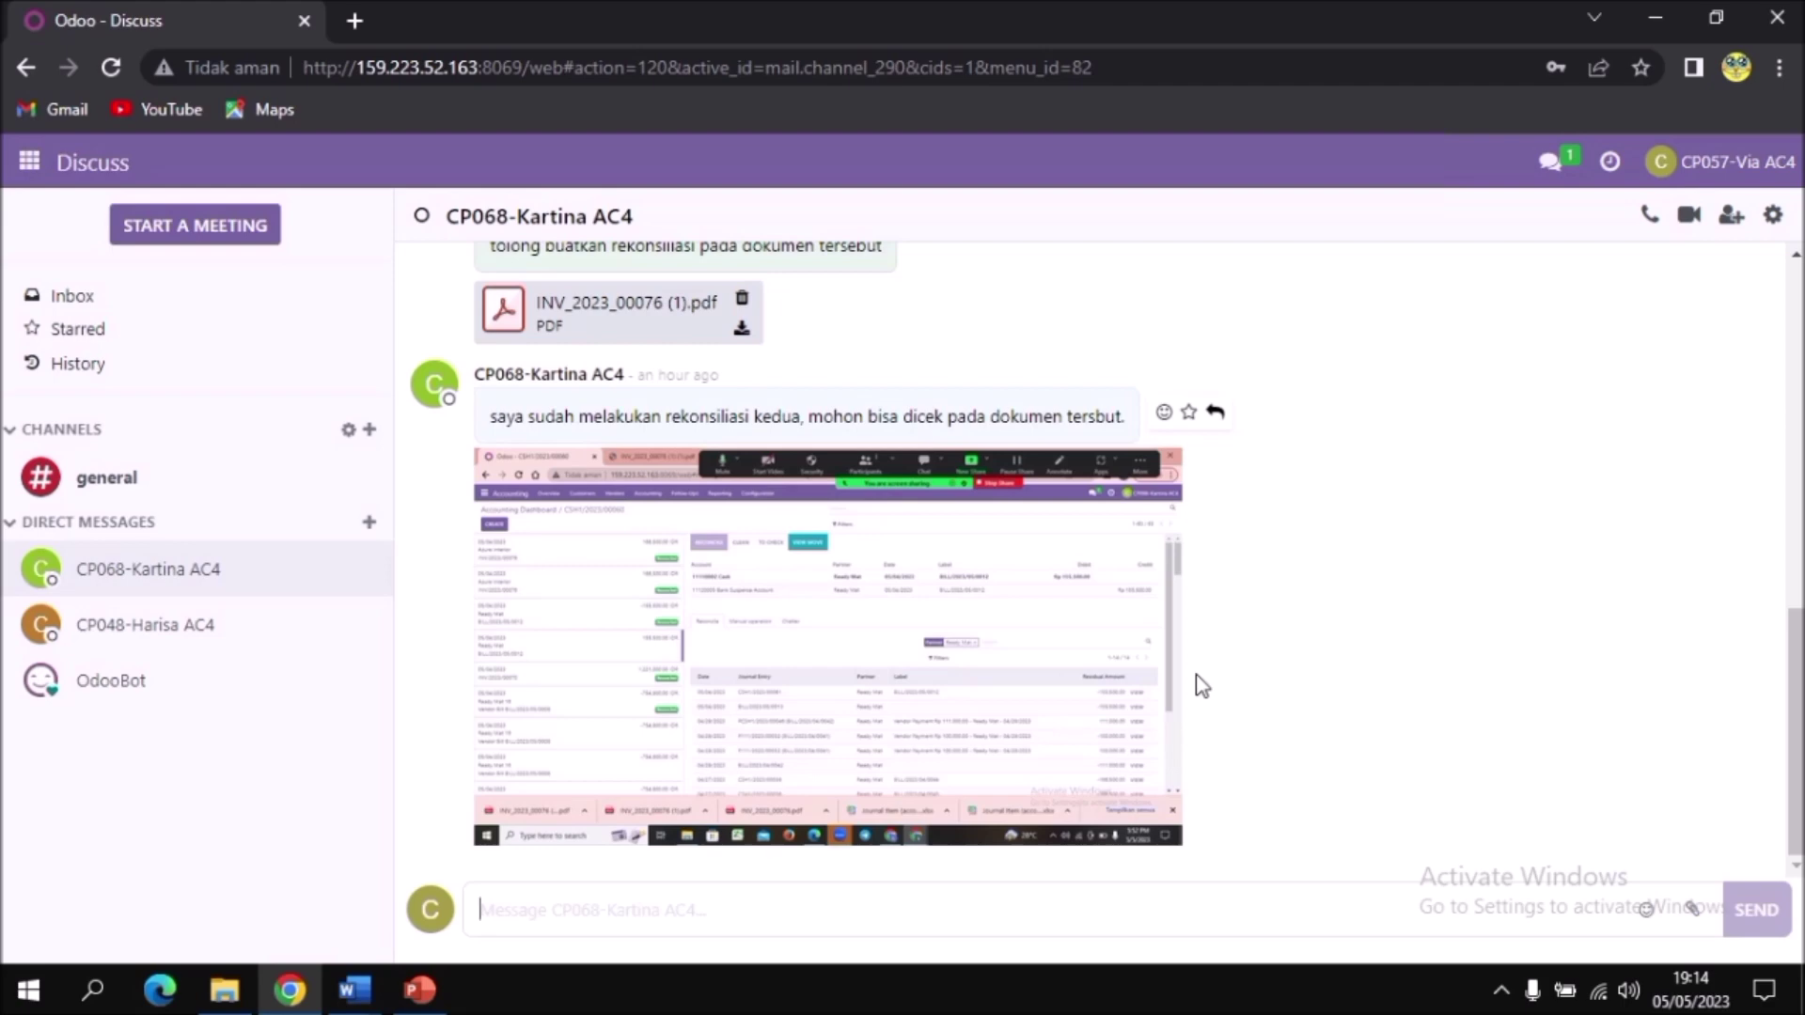
Step: Go to the customer invoice list in the Accounting app
click(30, 163)
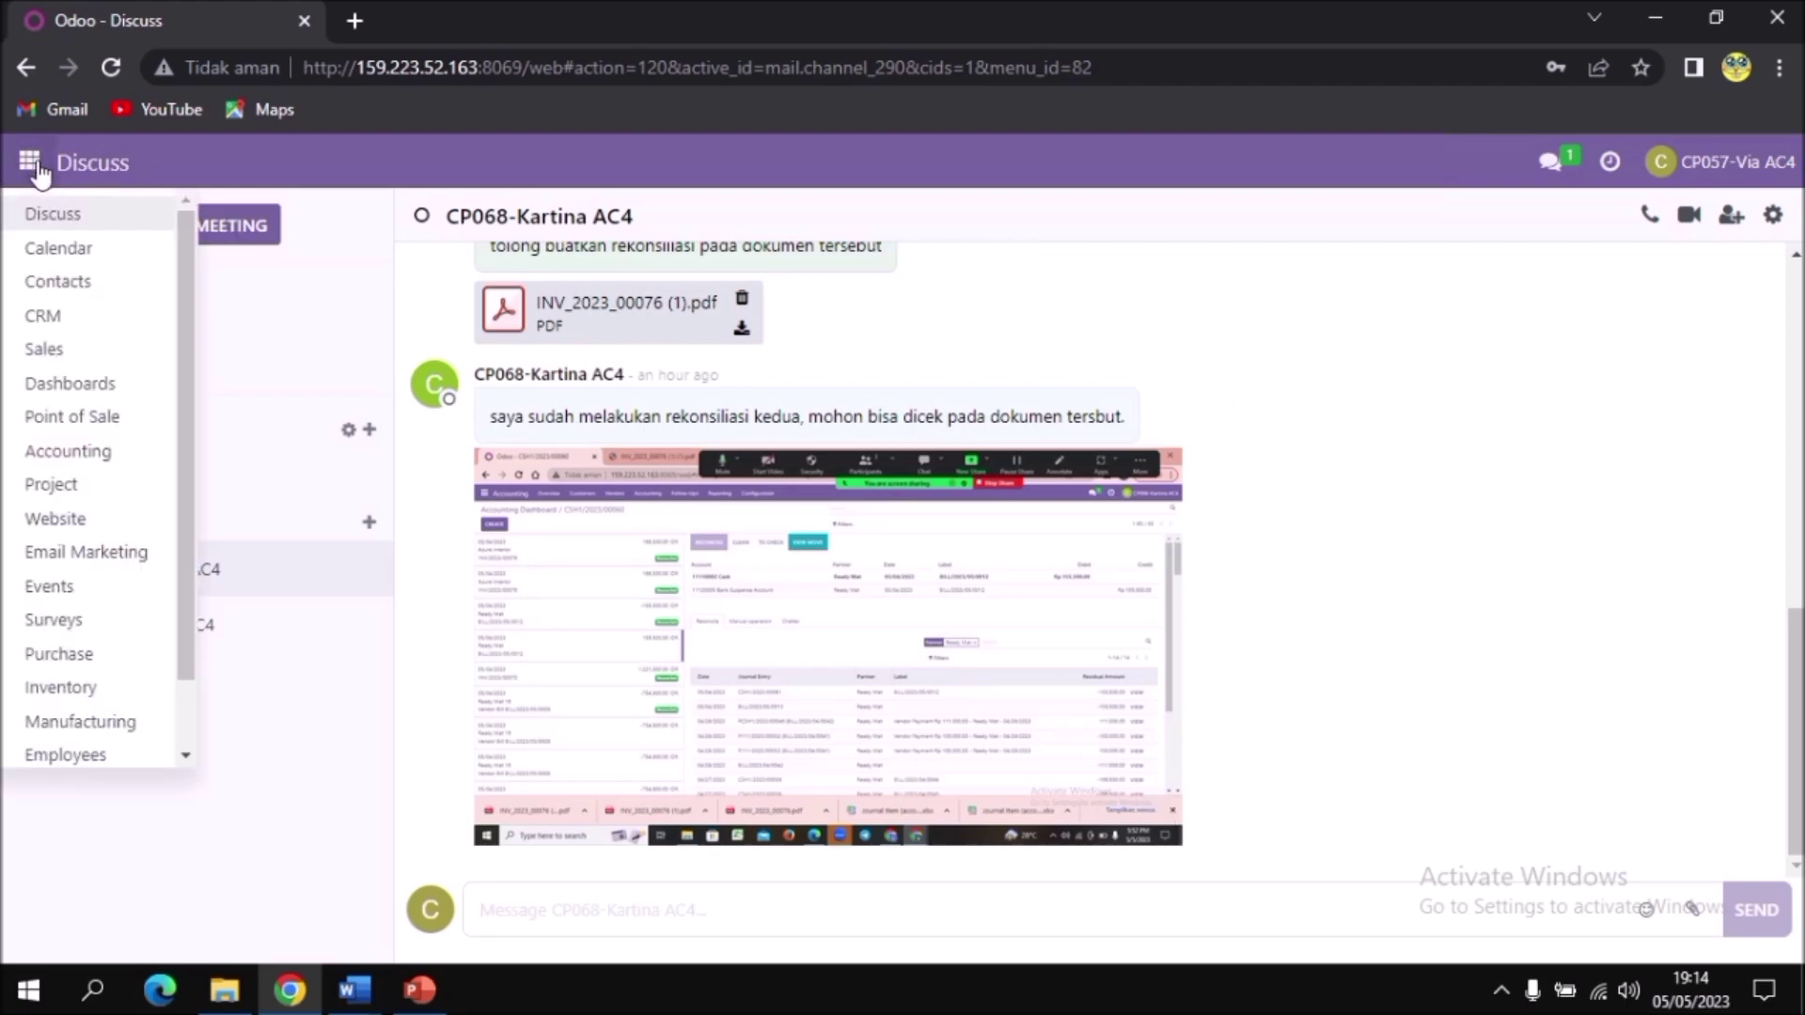
click(123, 459)
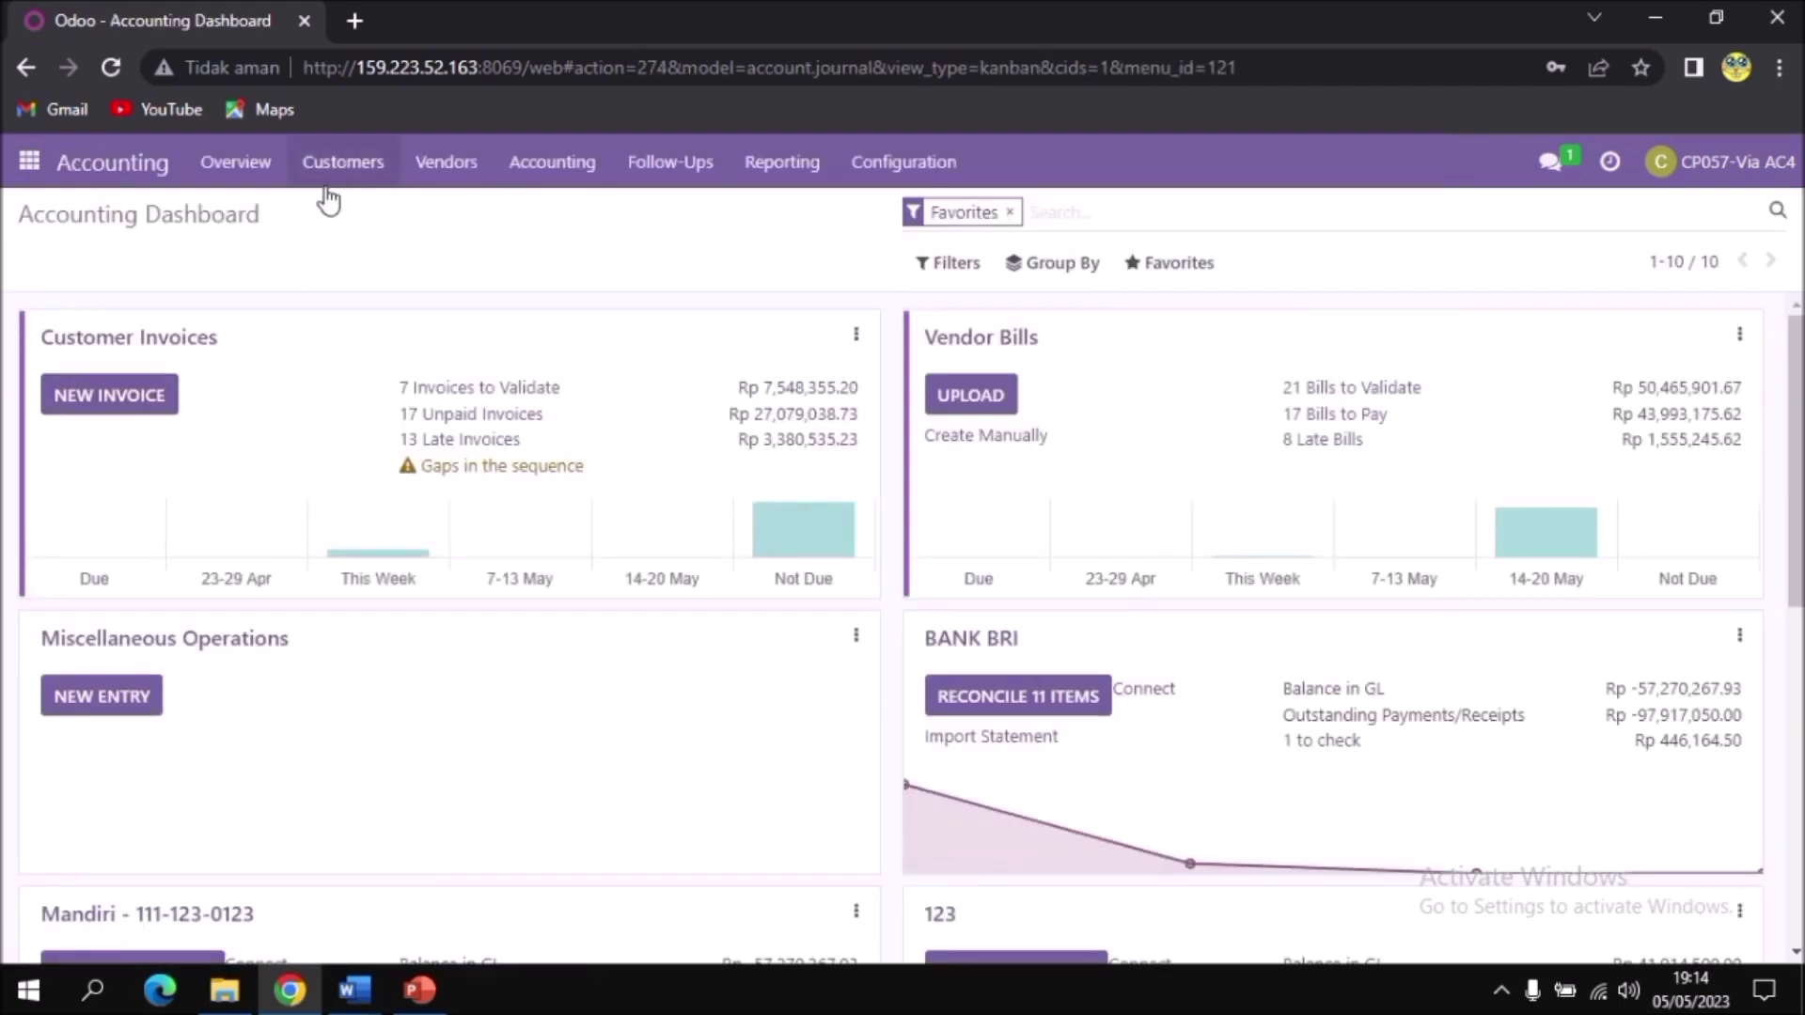
click(345, 171)
click(348, 215)
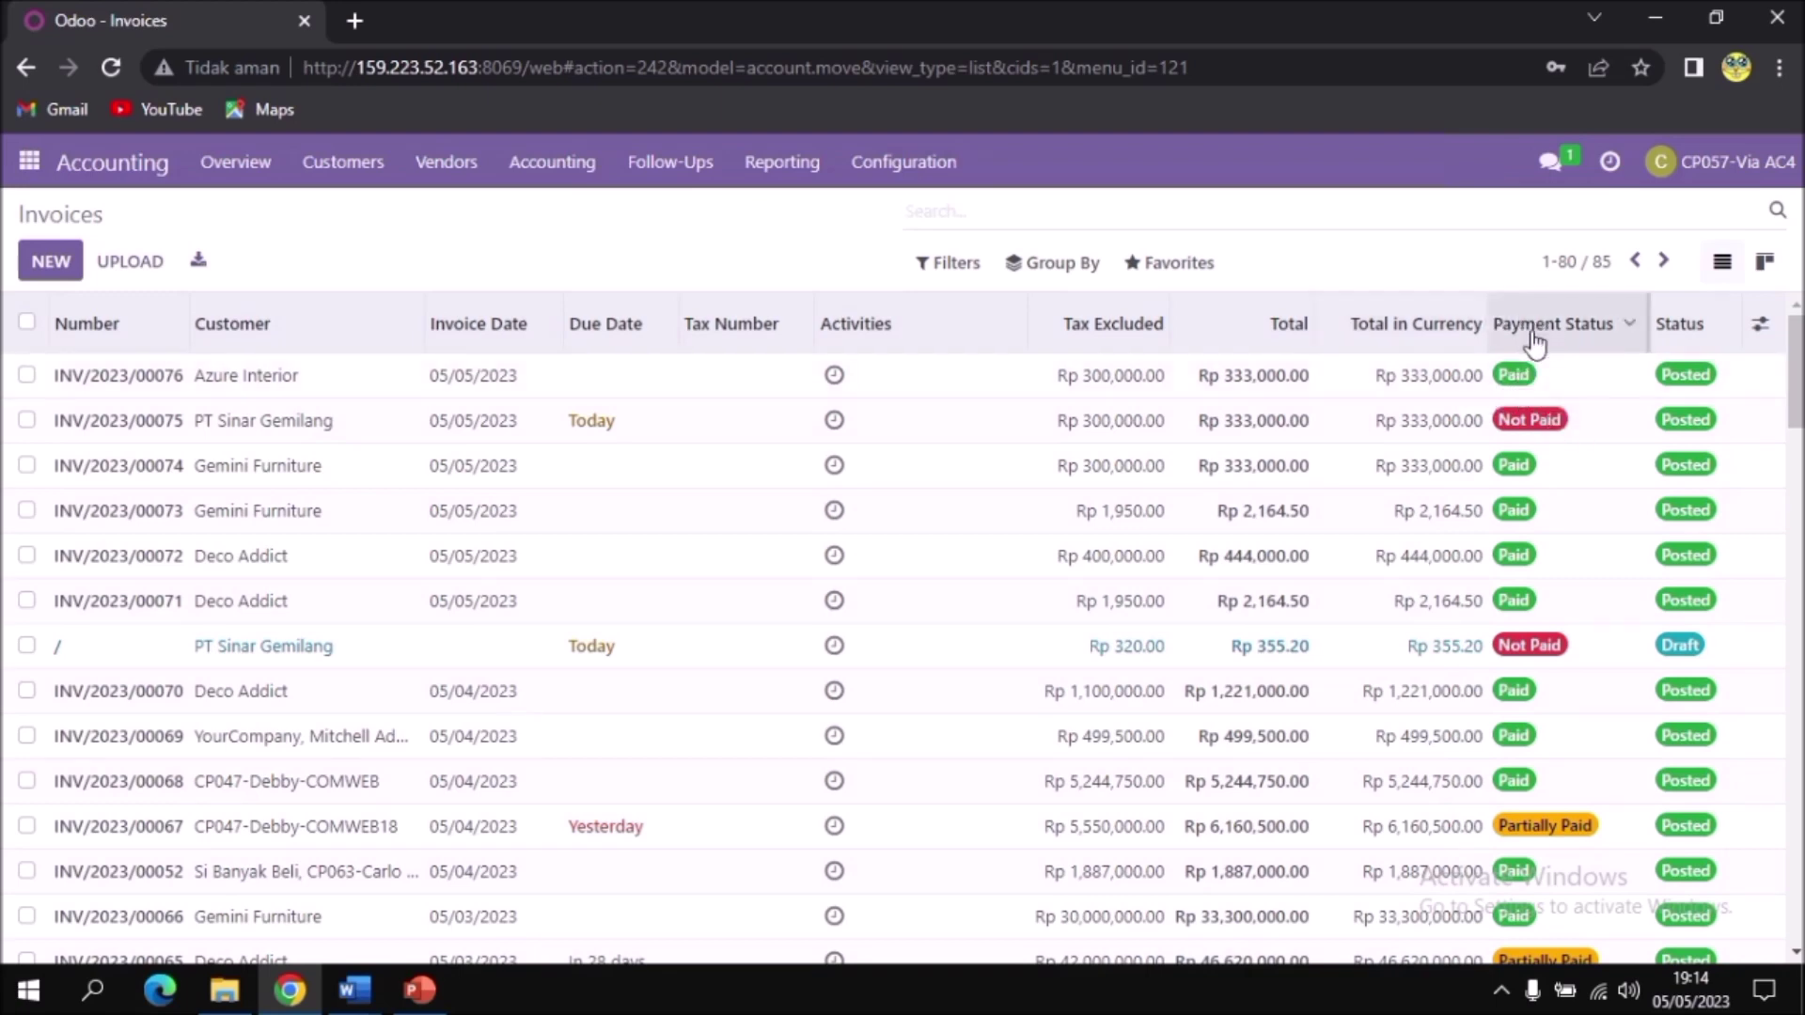
Step: Open invoice INV/2023/00076 for Azure Interior from the list
triple_click(99, 376)
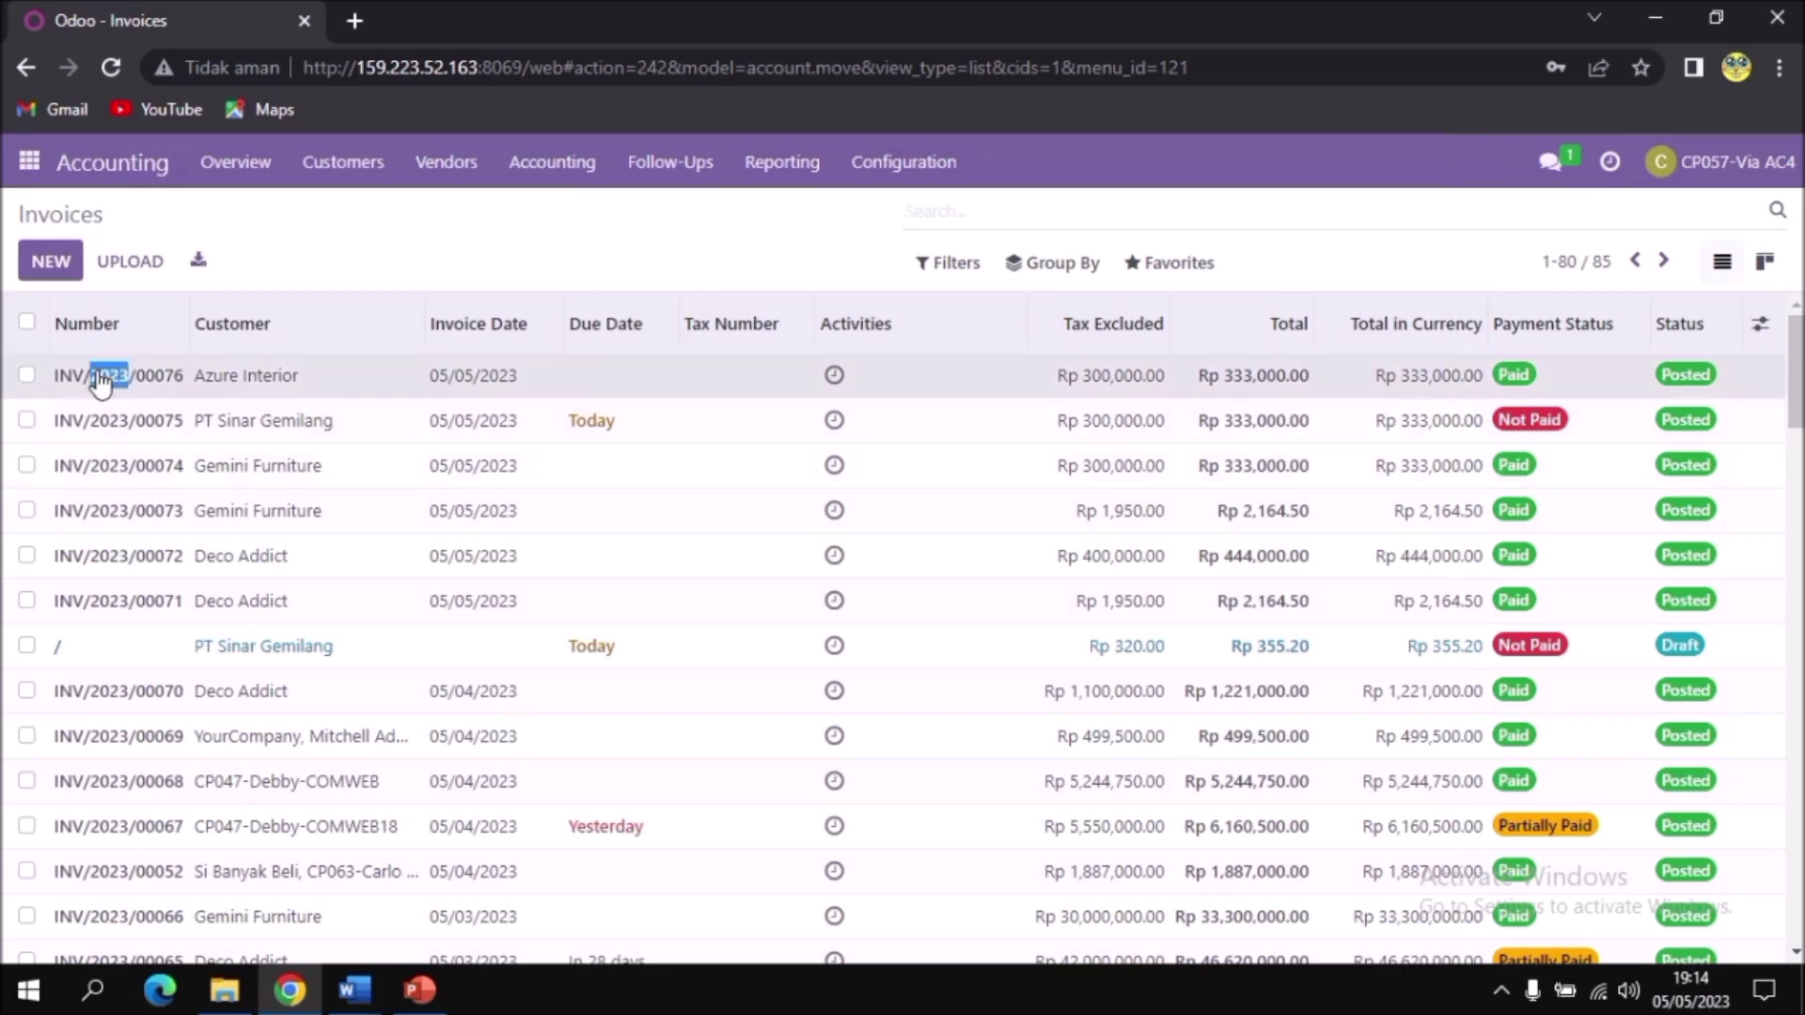
click(26, 375)
drag(108, 378, 119, 378)
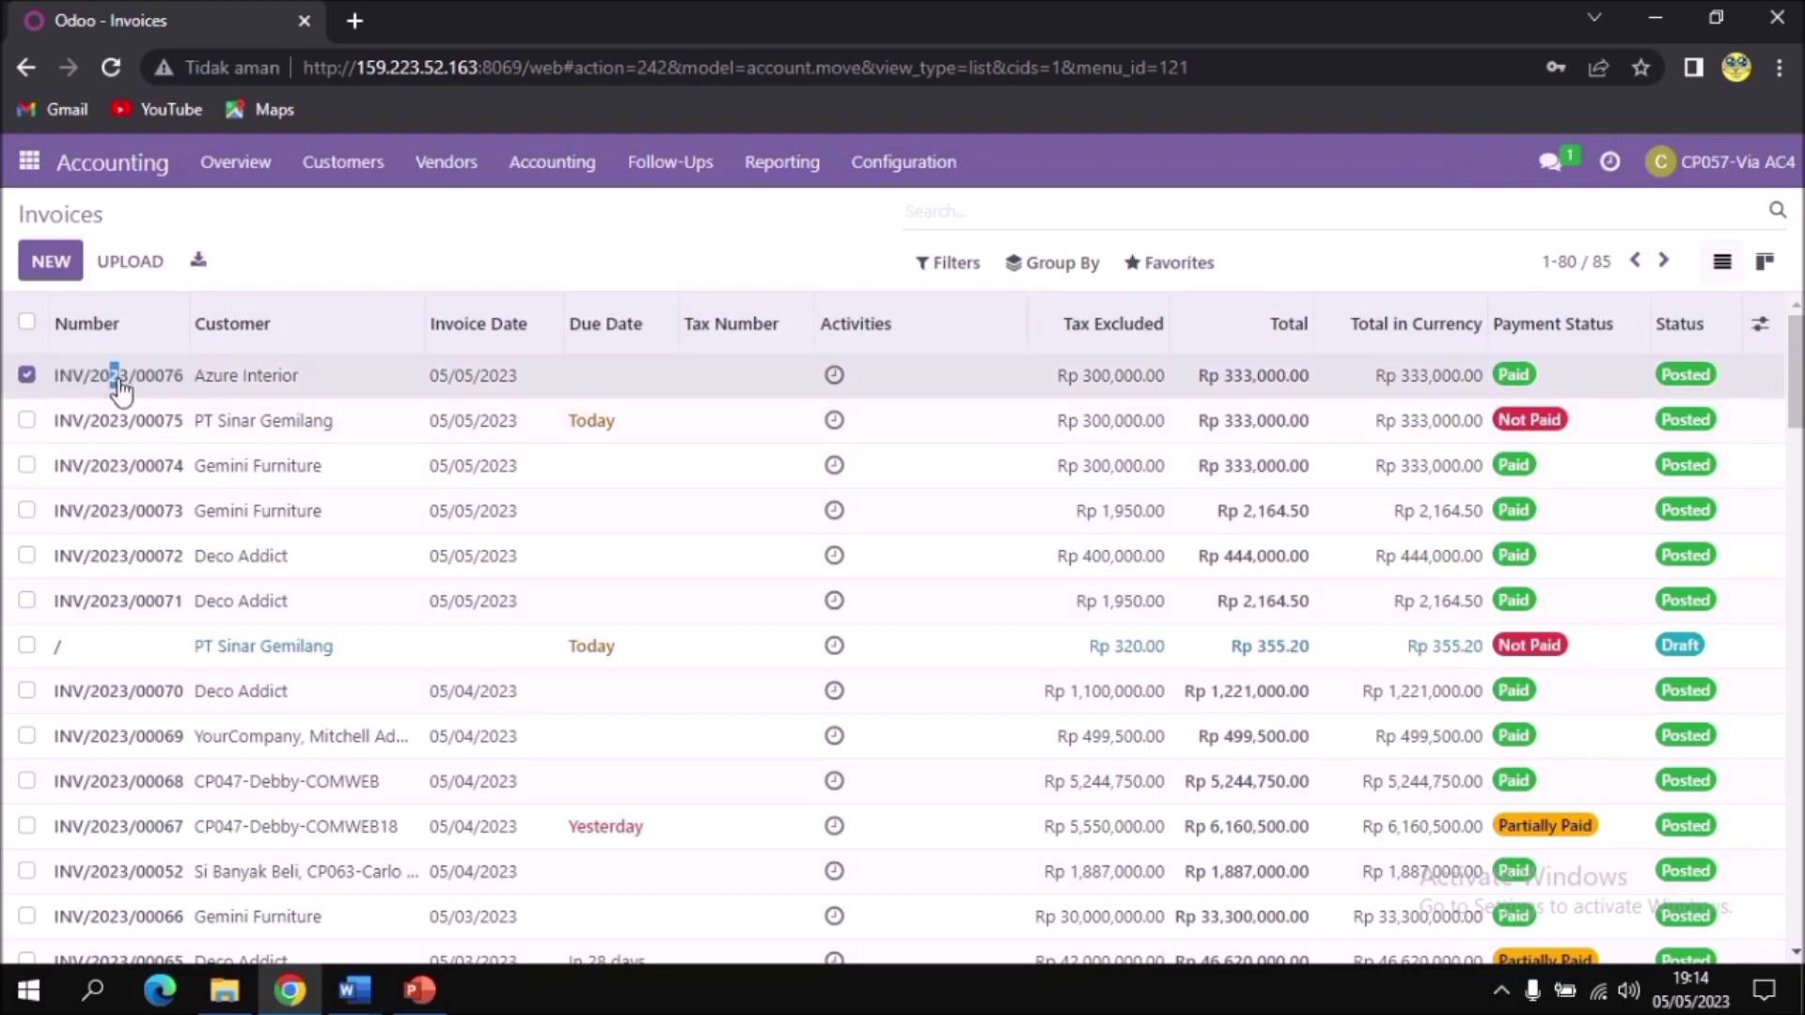
click(246, 376)
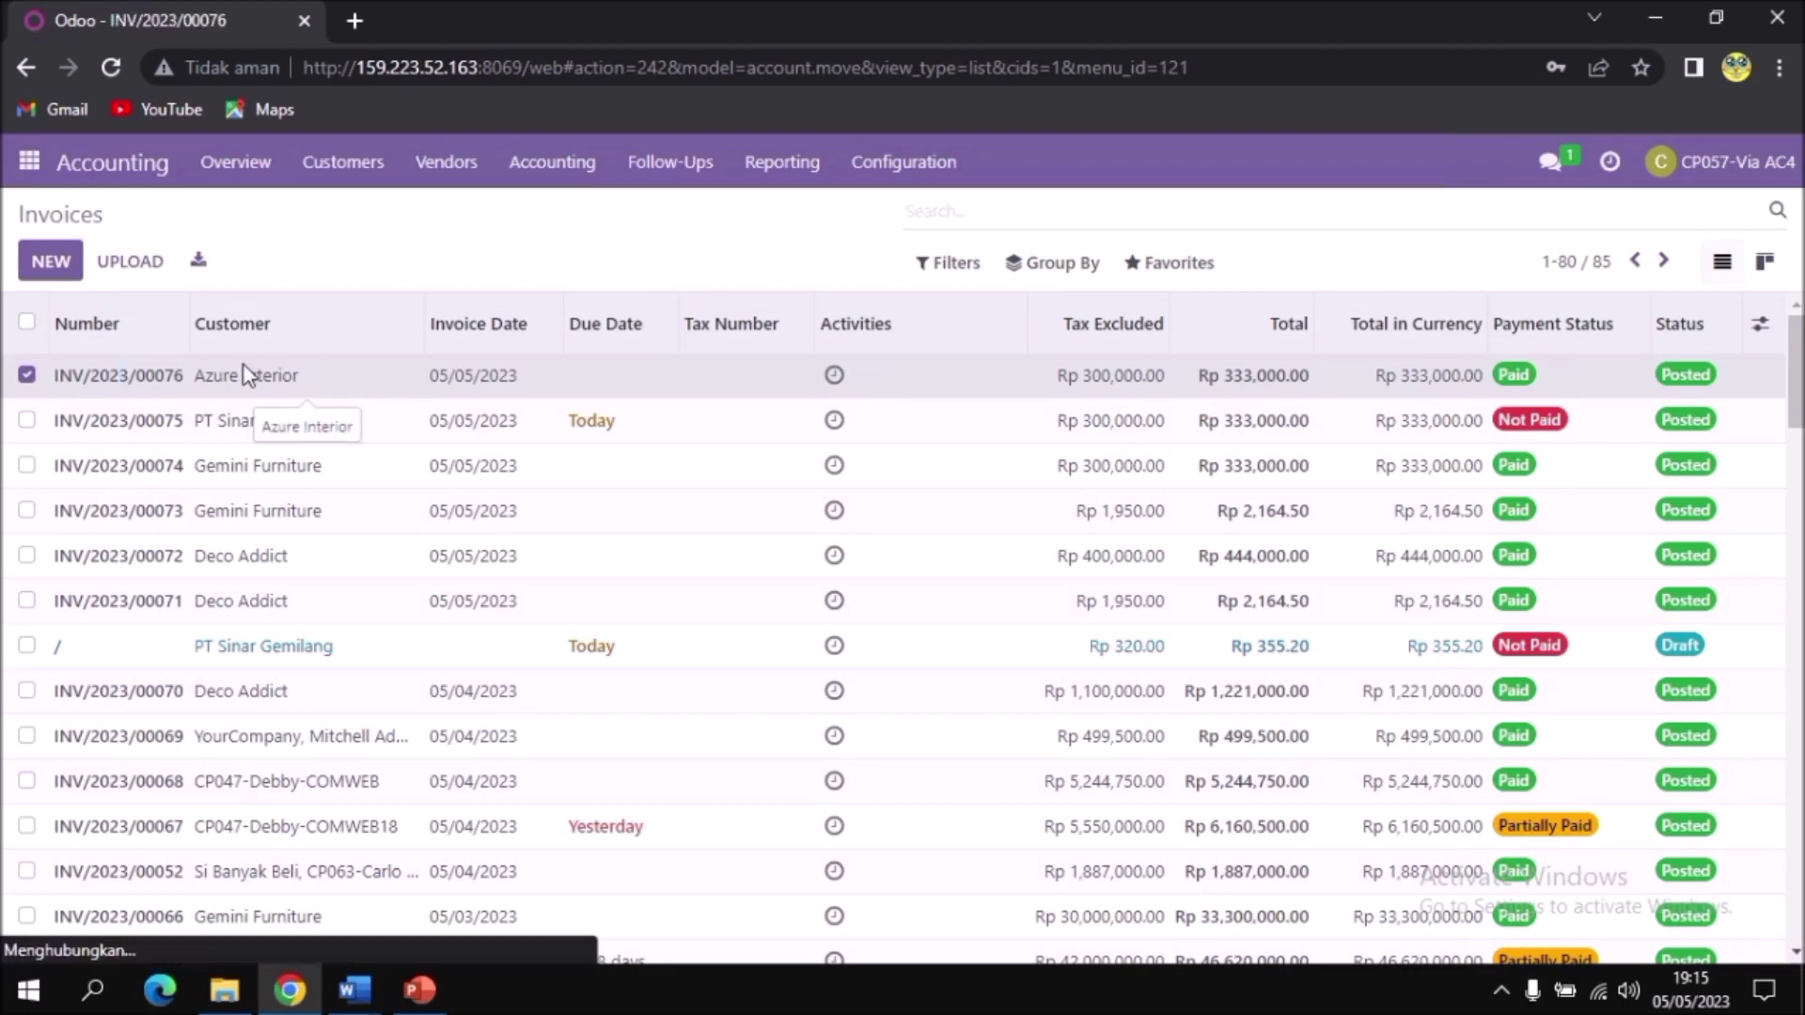